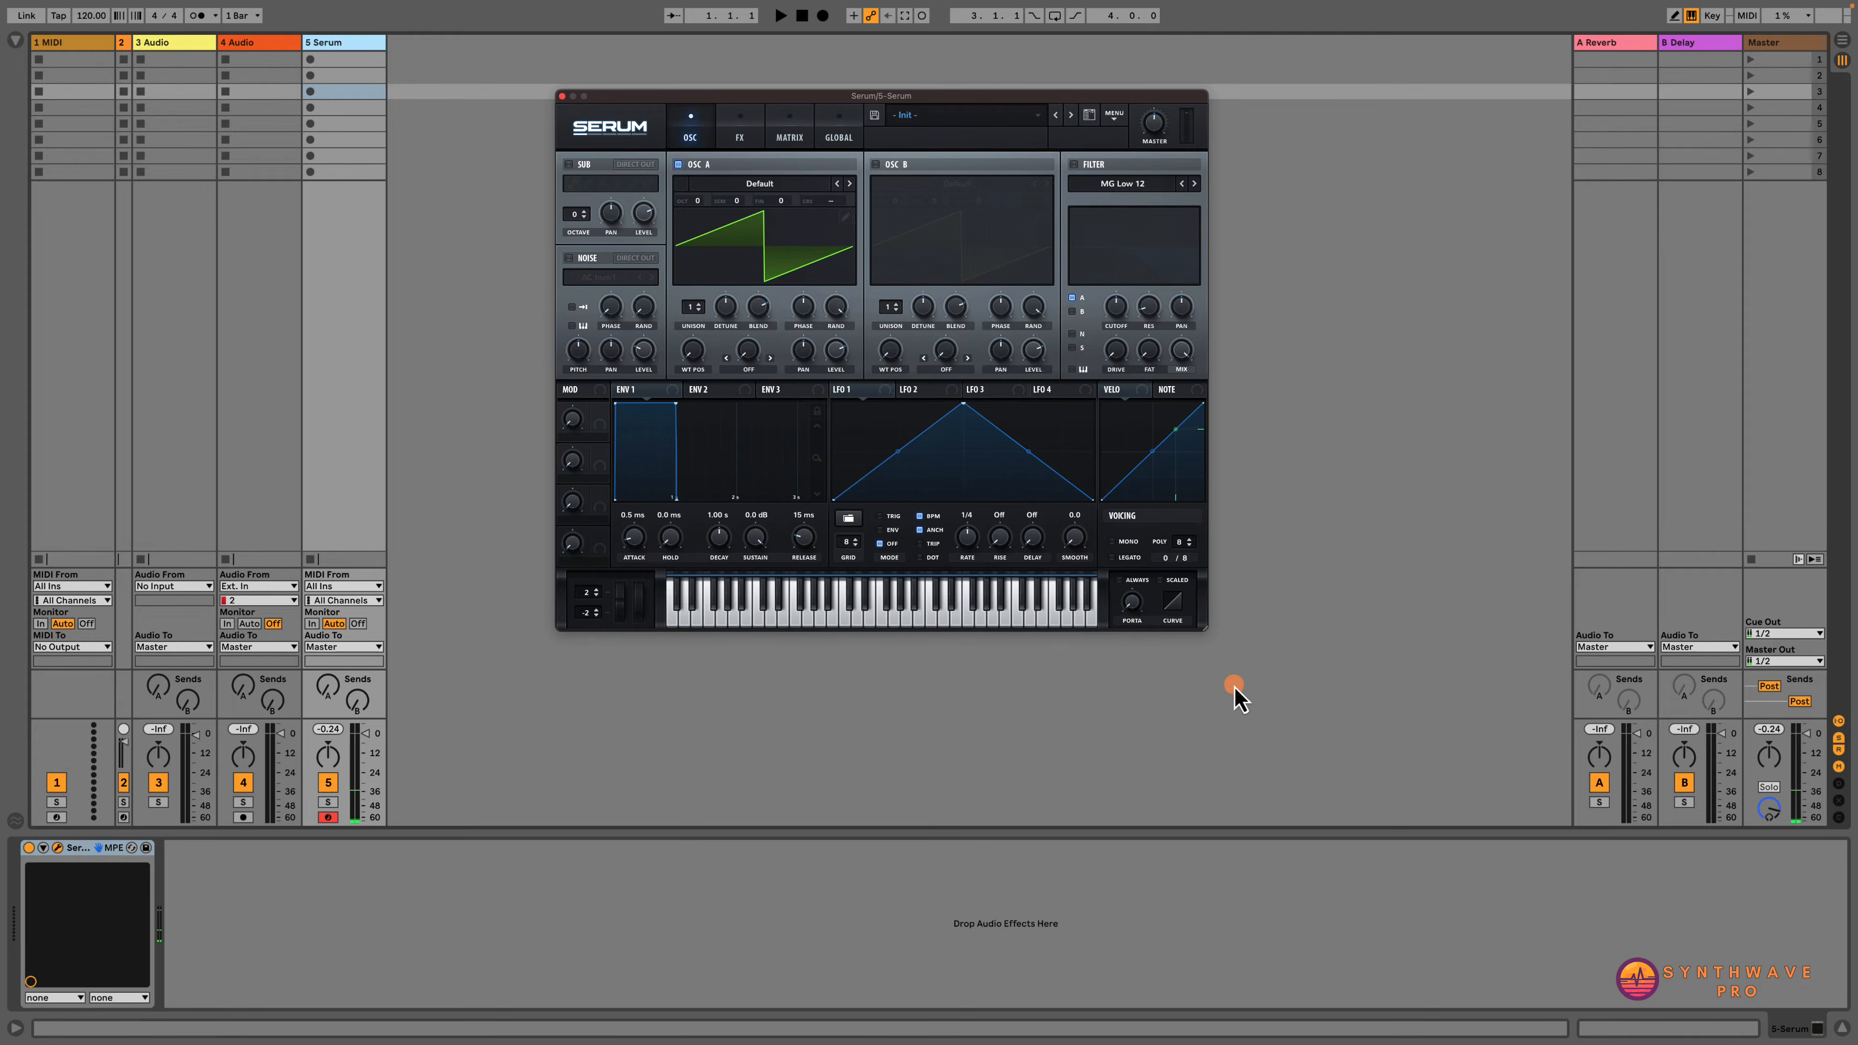
Enlarge the Serum plug-in window, reposition it above the device area and adjust its master volume.
{"action": "left_click_drag", "start_coordinate": [1205, 625], "coordinate": [1495, 849]}
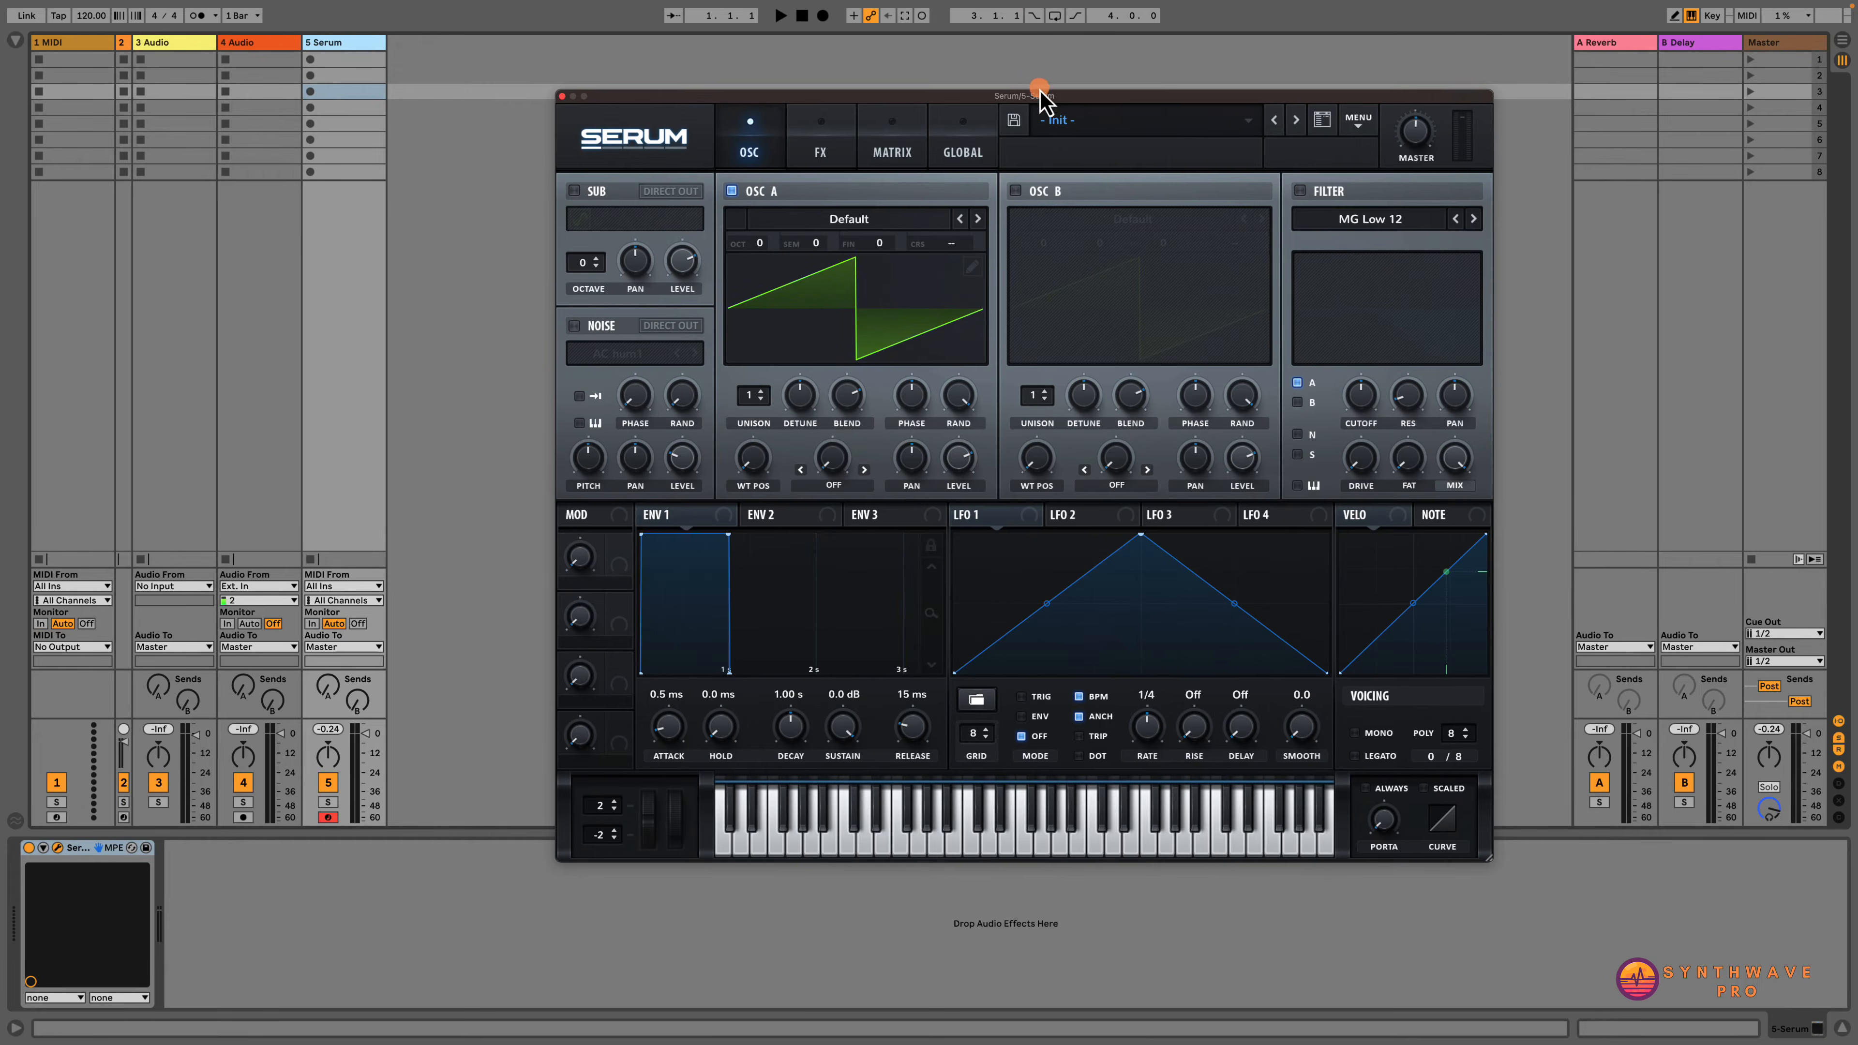
{"action": "left_click_drag", "start_coordinate": [1036, 92], "coordinate": [931, 64]}
{"action": "left_click_drag", "start_coordinate": [1307, 110], "coordinate": [1306, 110]}
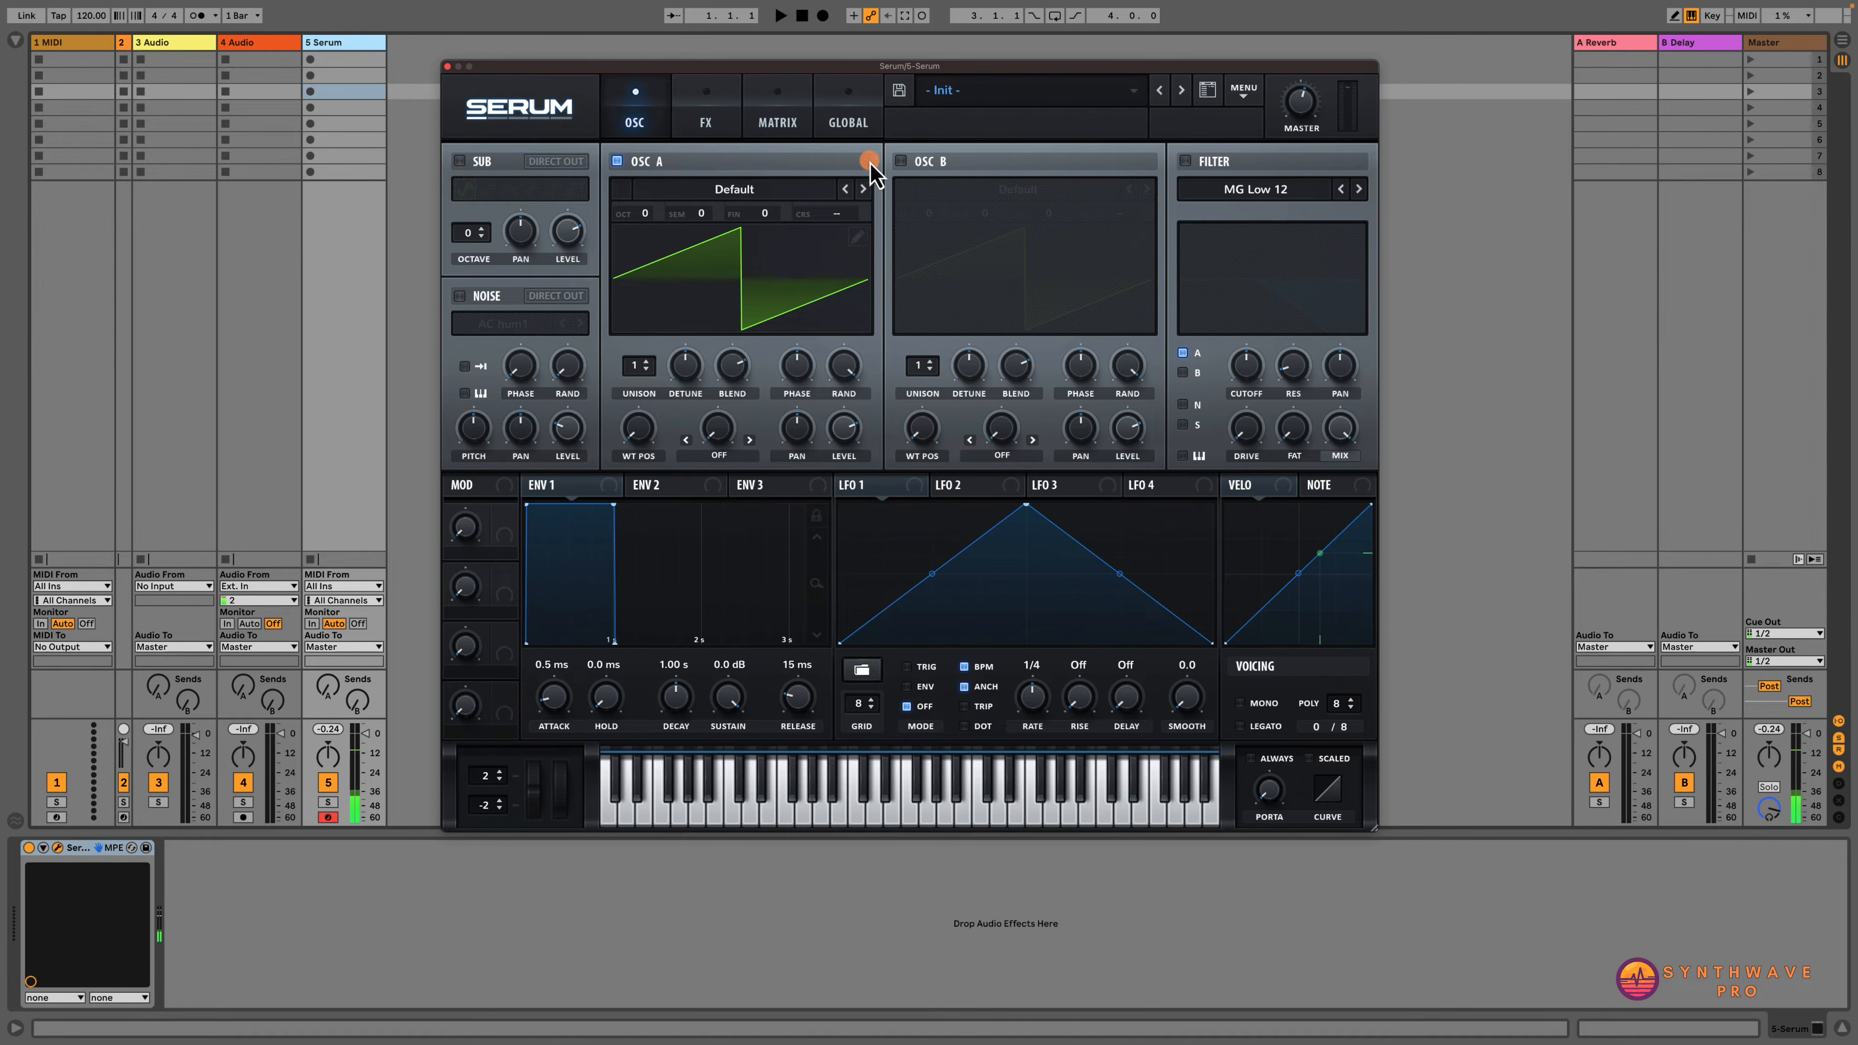
{"action": "left_click_drag", "start_coordinate": [863, 64], "coordinate": [882, 65]}
{"action": "left_click_drag", "start_coordinate": [1321, 105], "coordinate": [1330, 103]}
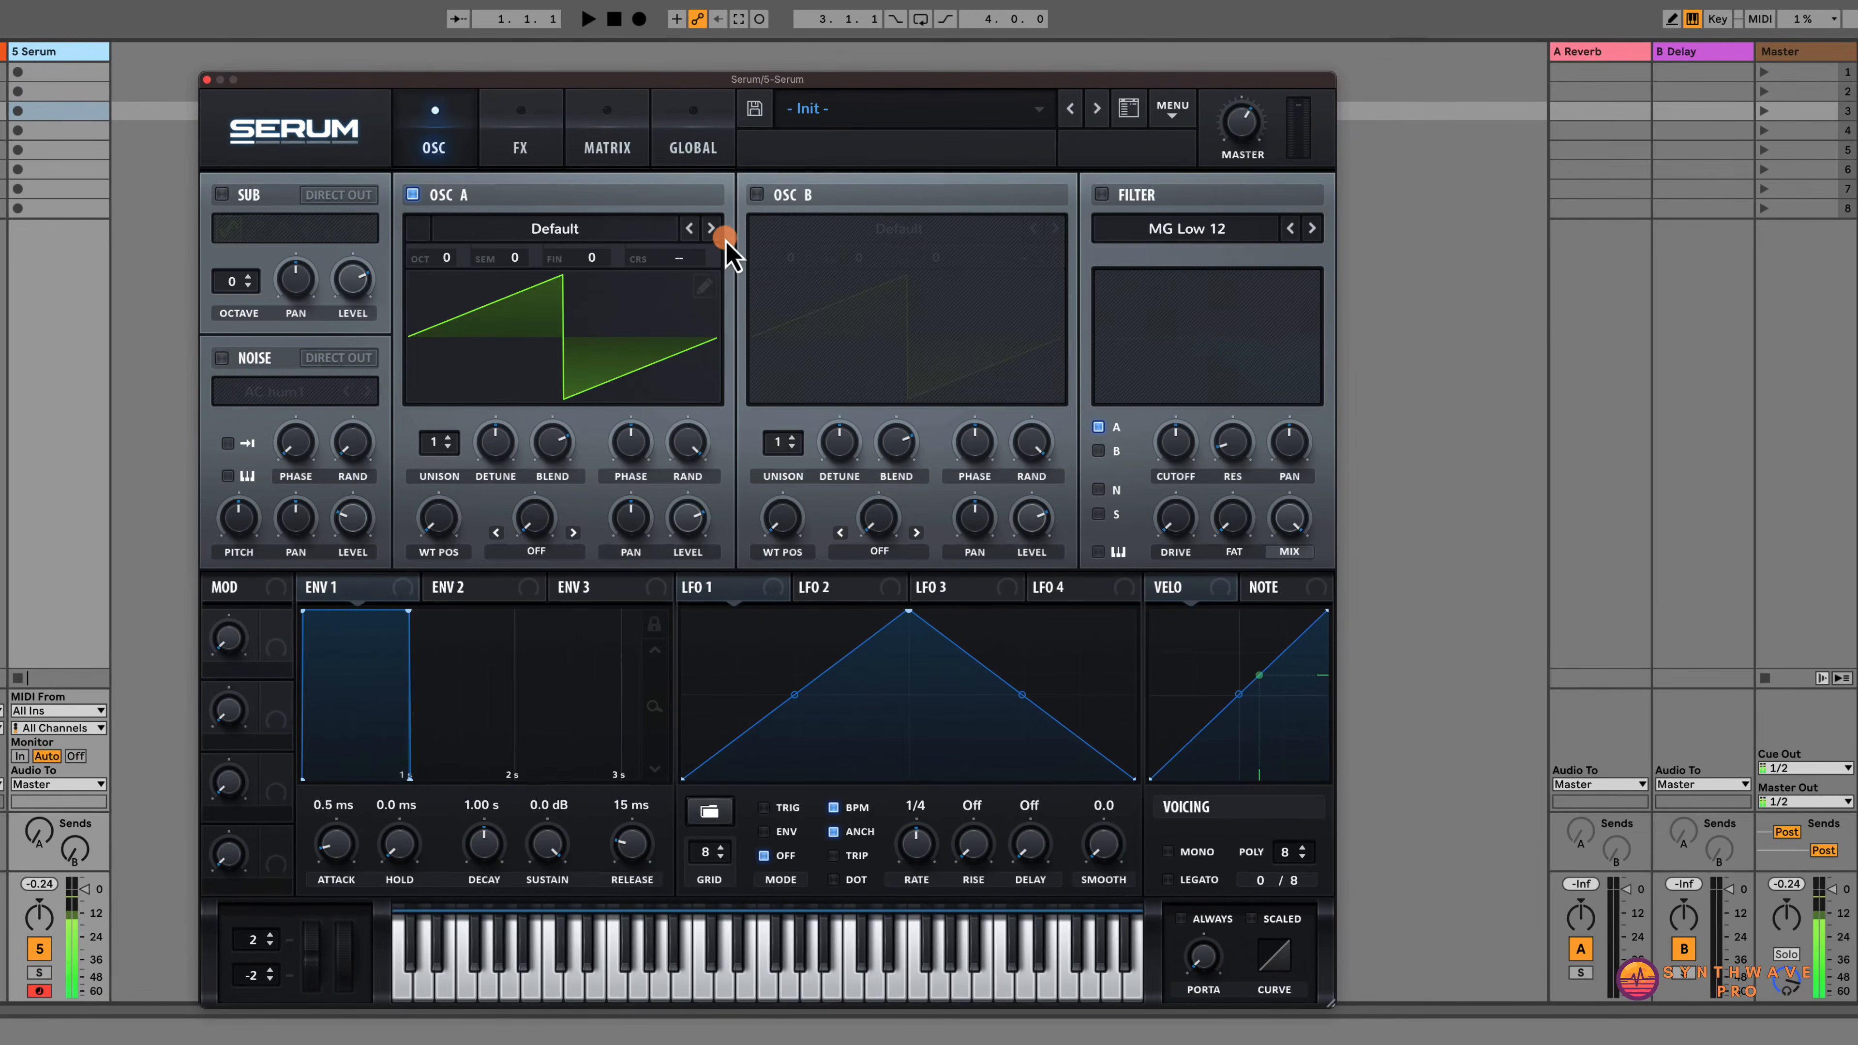
Load the analog wavetable Jno into oscillator A and raise its wavetable position until the waveform becomes stepped.
{"action": "left_click", "coordinate": [621, 233]}
{"action": "mouse_move", "coordinate": [618, 251]}
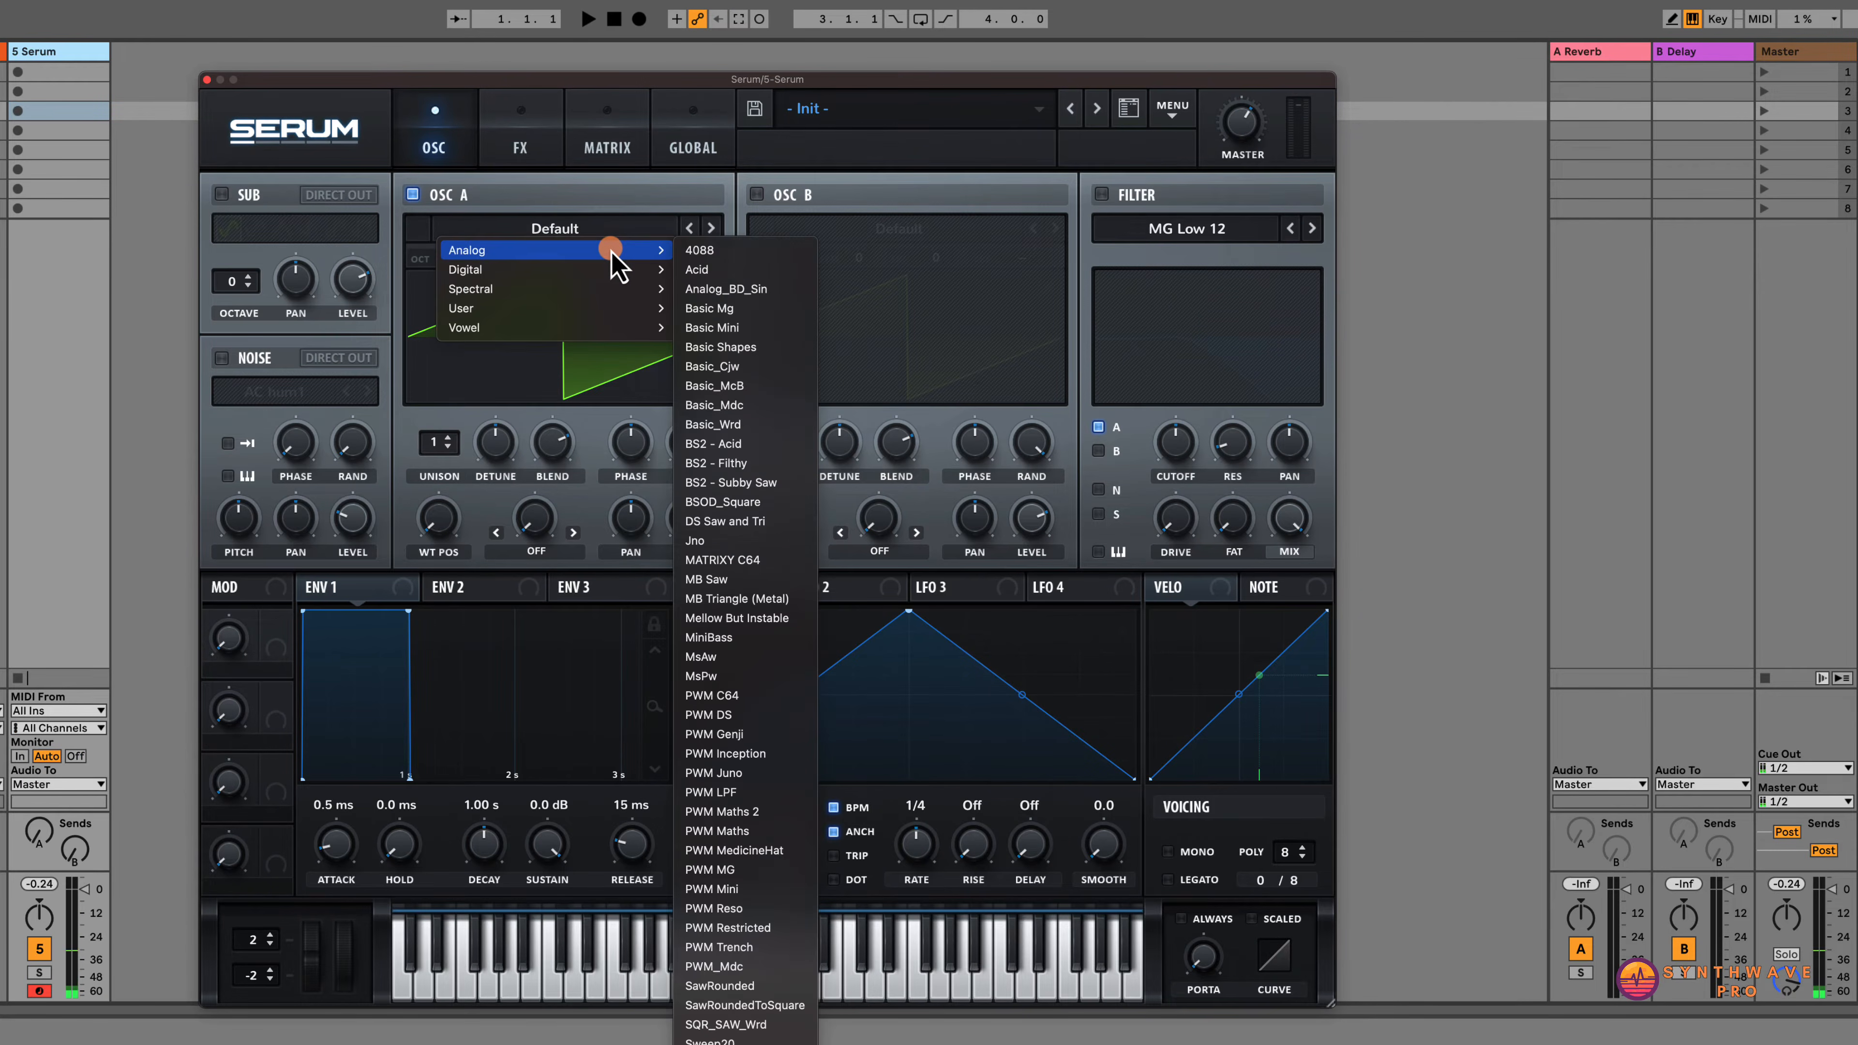
{"action": "left_click", "coordinate": [780, 541]}
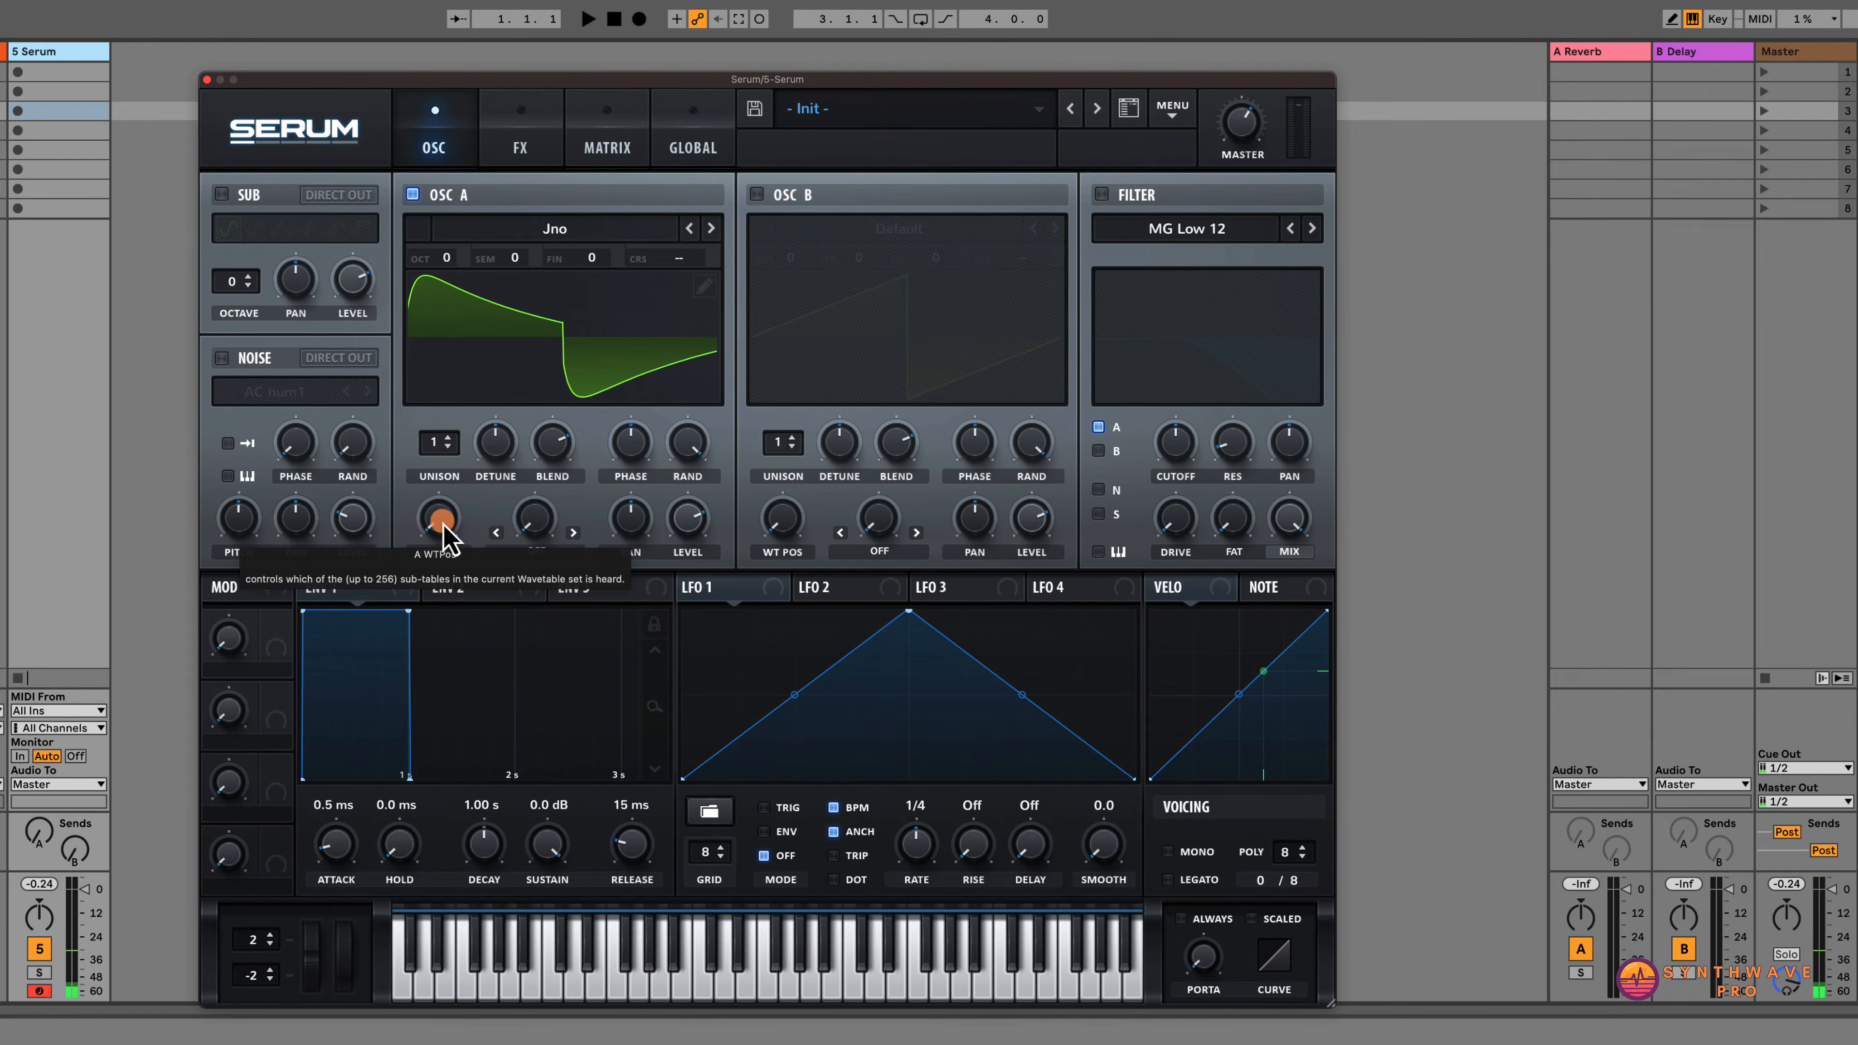
{"action": "left_click_drag", "start_coordinate": [444, 526], "coordinate": [462, 359]}
Set oscillator A to 5 unison voices and reduce its detune amount.
{"action": "left_click", "coordinate": [446, 440]}
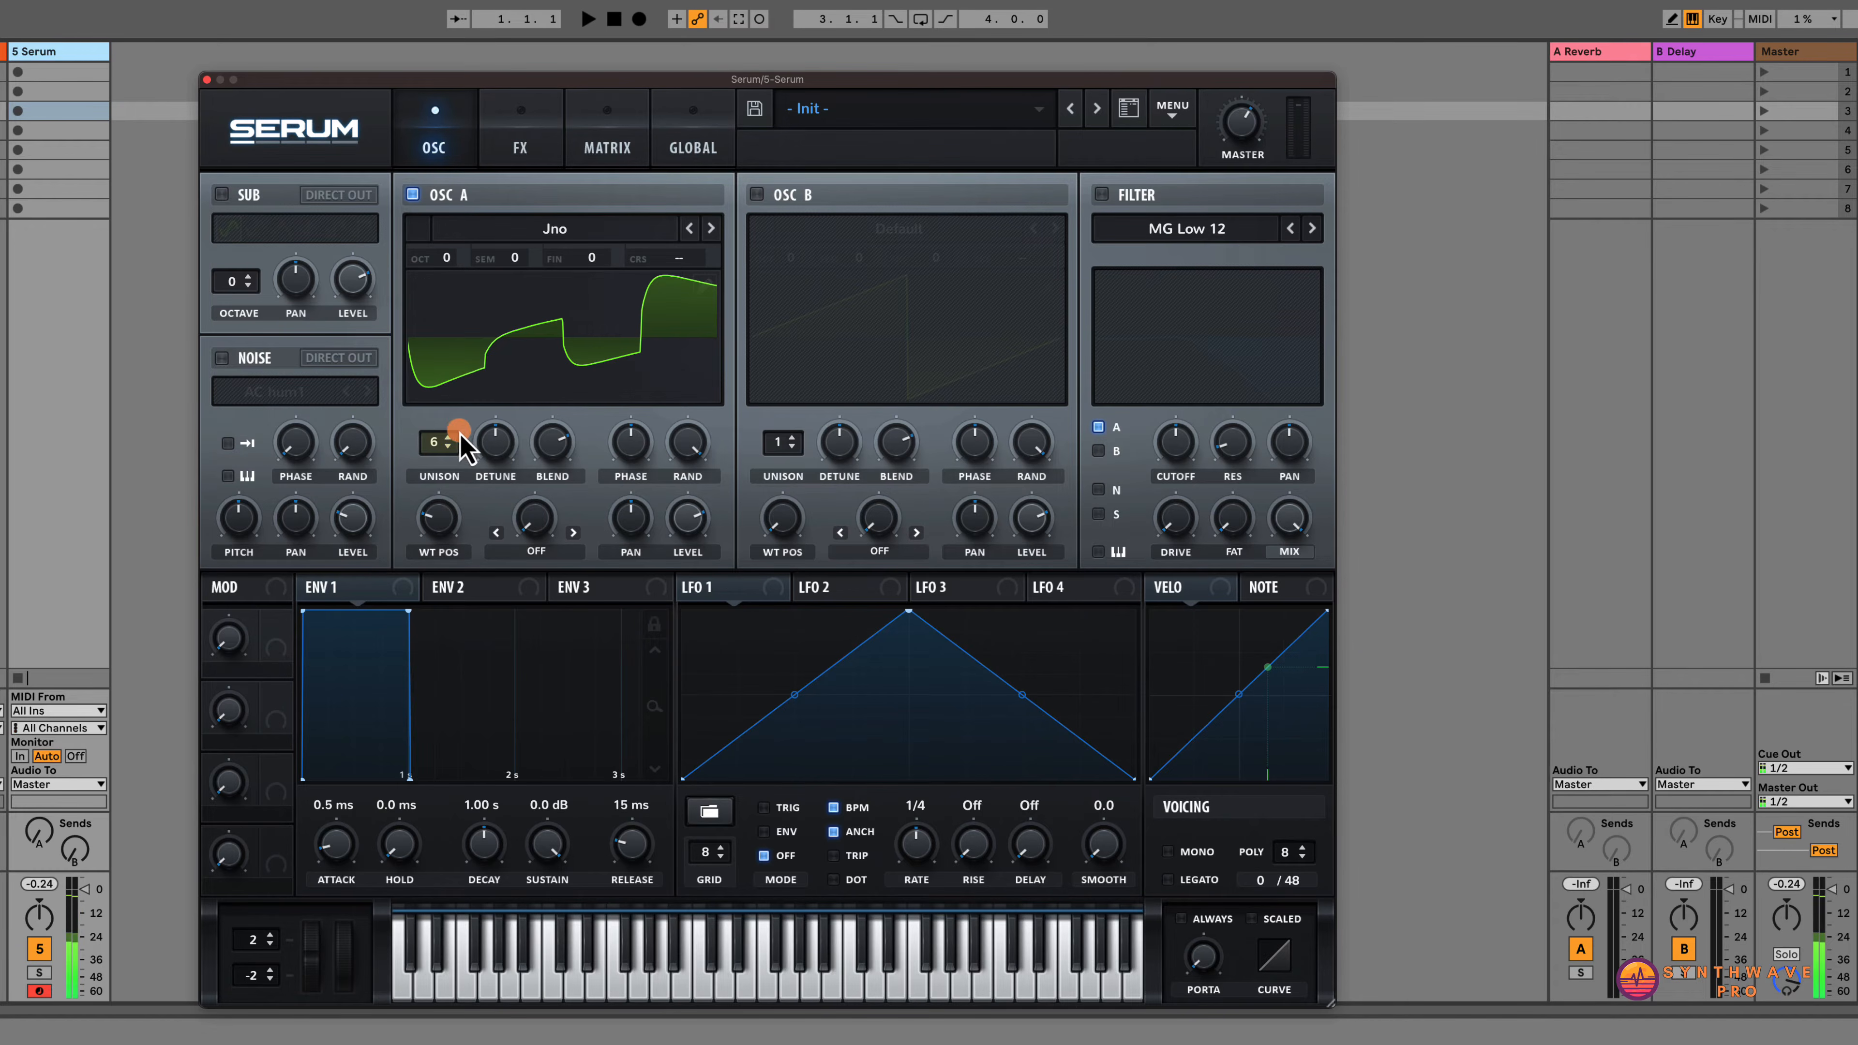
{"action": "left_click_drag", "start_coordinate": [450, 440], "coordinate": [500, 473]}
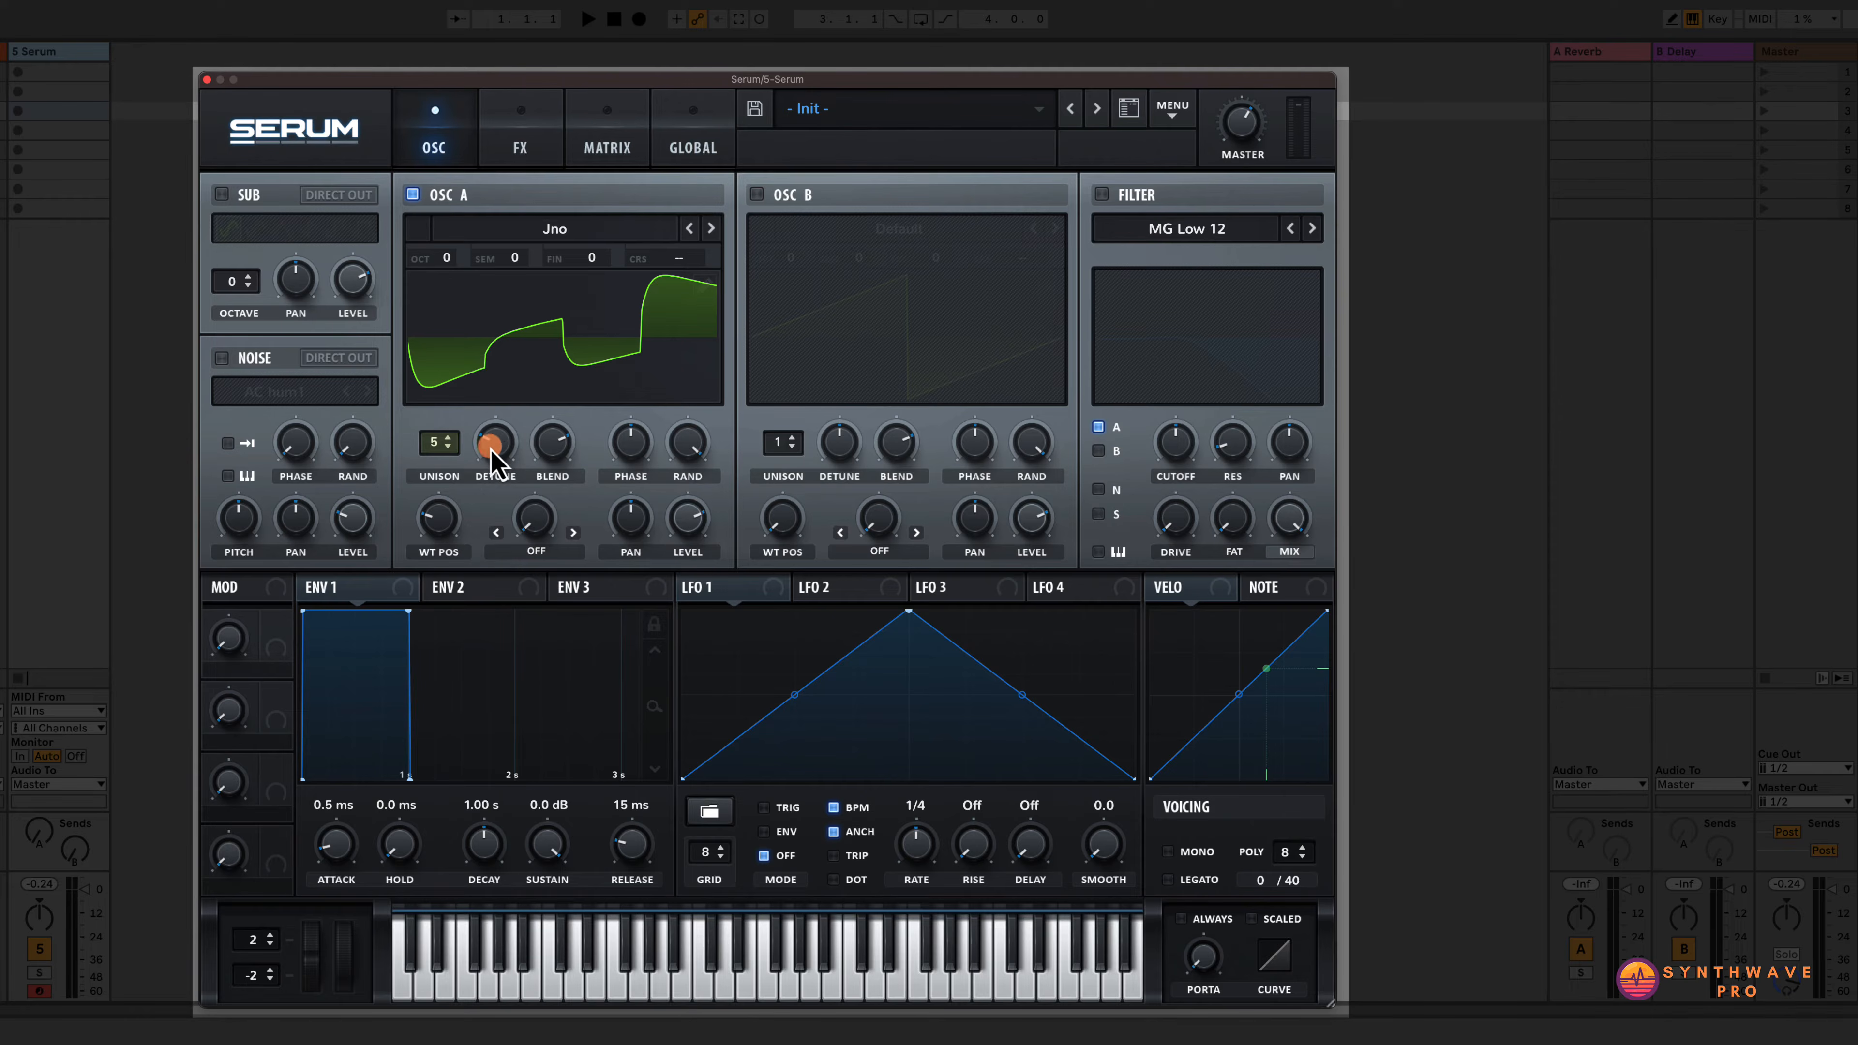
{"action": "mouse_move", "coordinate": [490, 450]}
{"action": "left_mouse_down"}
{"action": "mouse_move", "coordinate": [502, 426]}
{"action": "mouse_move", "coordinate": [501, 451]}
{"action": "left_mouse_up"}
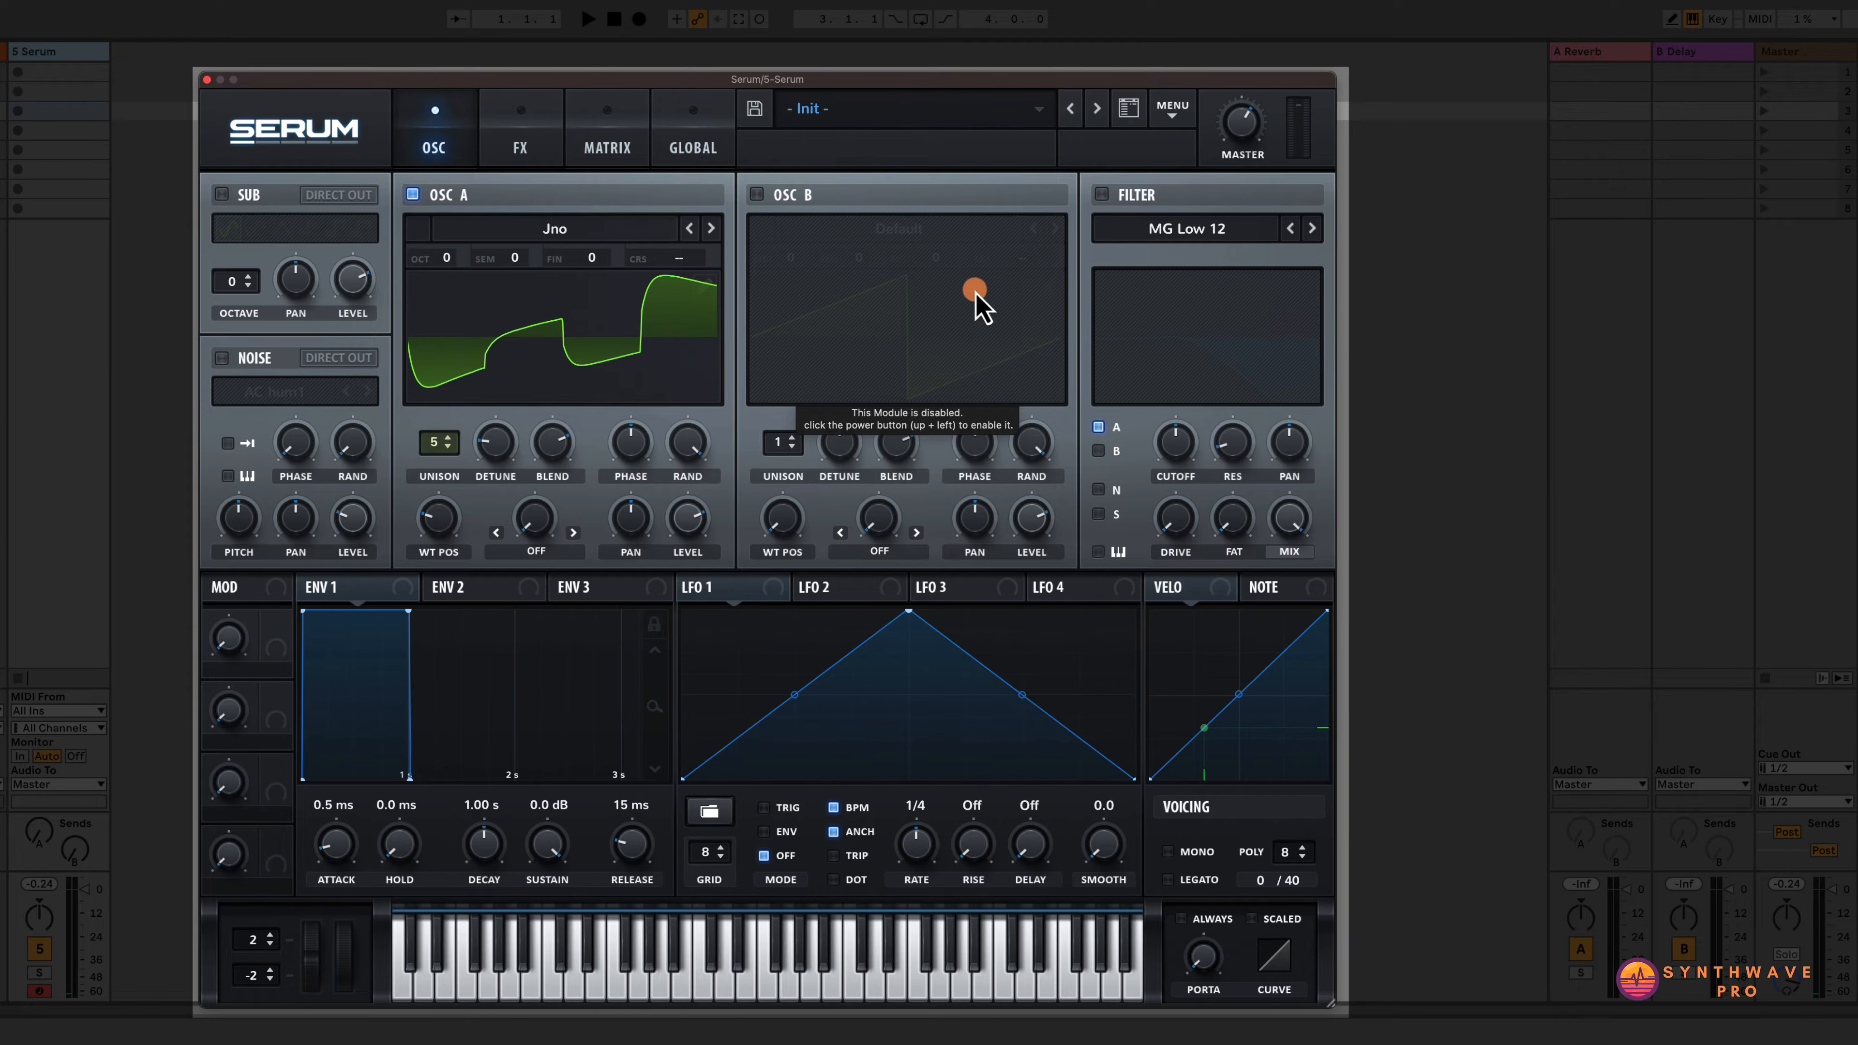
Enable the filter, open its cutoff most of the way and choose the MG Low 24 type.
{"action": "left_click", "coordinate": [1104, 194]}
{"action": "left_click_drag", "start_coordinate": [1183, 431], "coordinate": [1169, 365]}
{"action": "left_click", "coordinate": [1289, 229]}
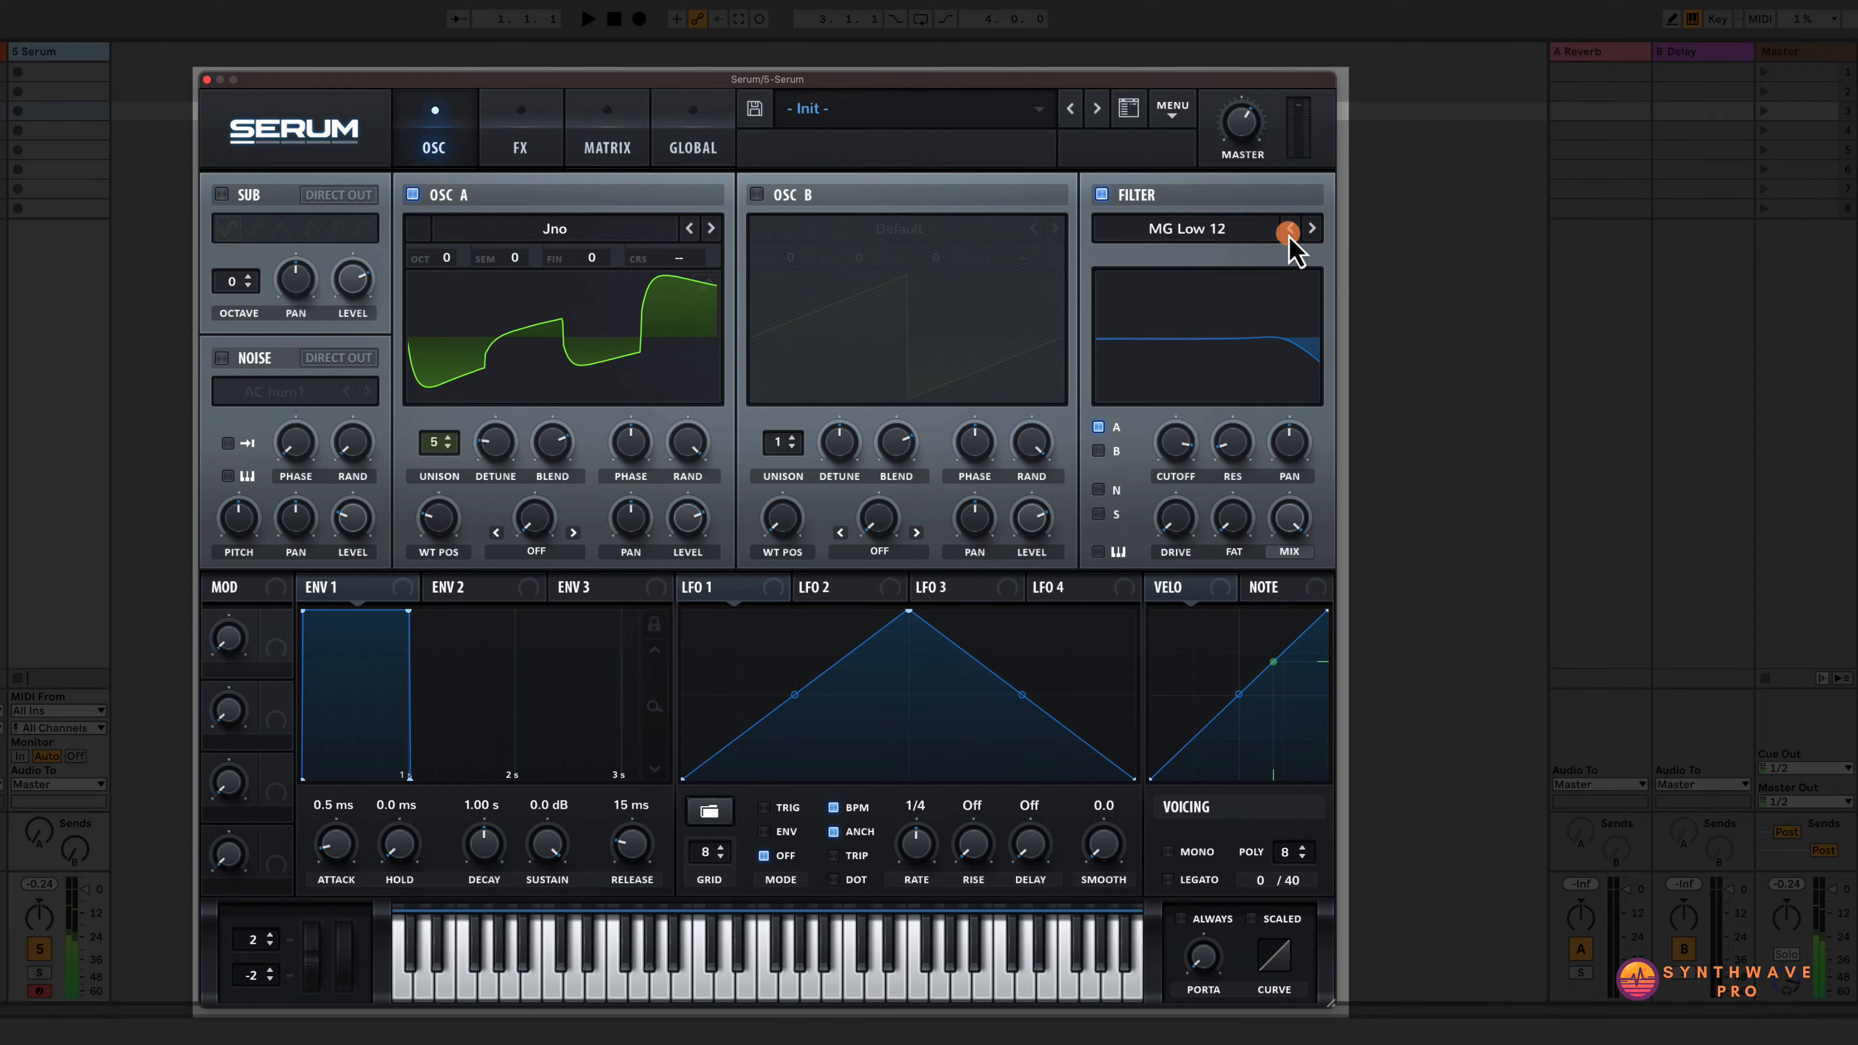
{"action": "left_click", "coordinate": [1289, 229]}
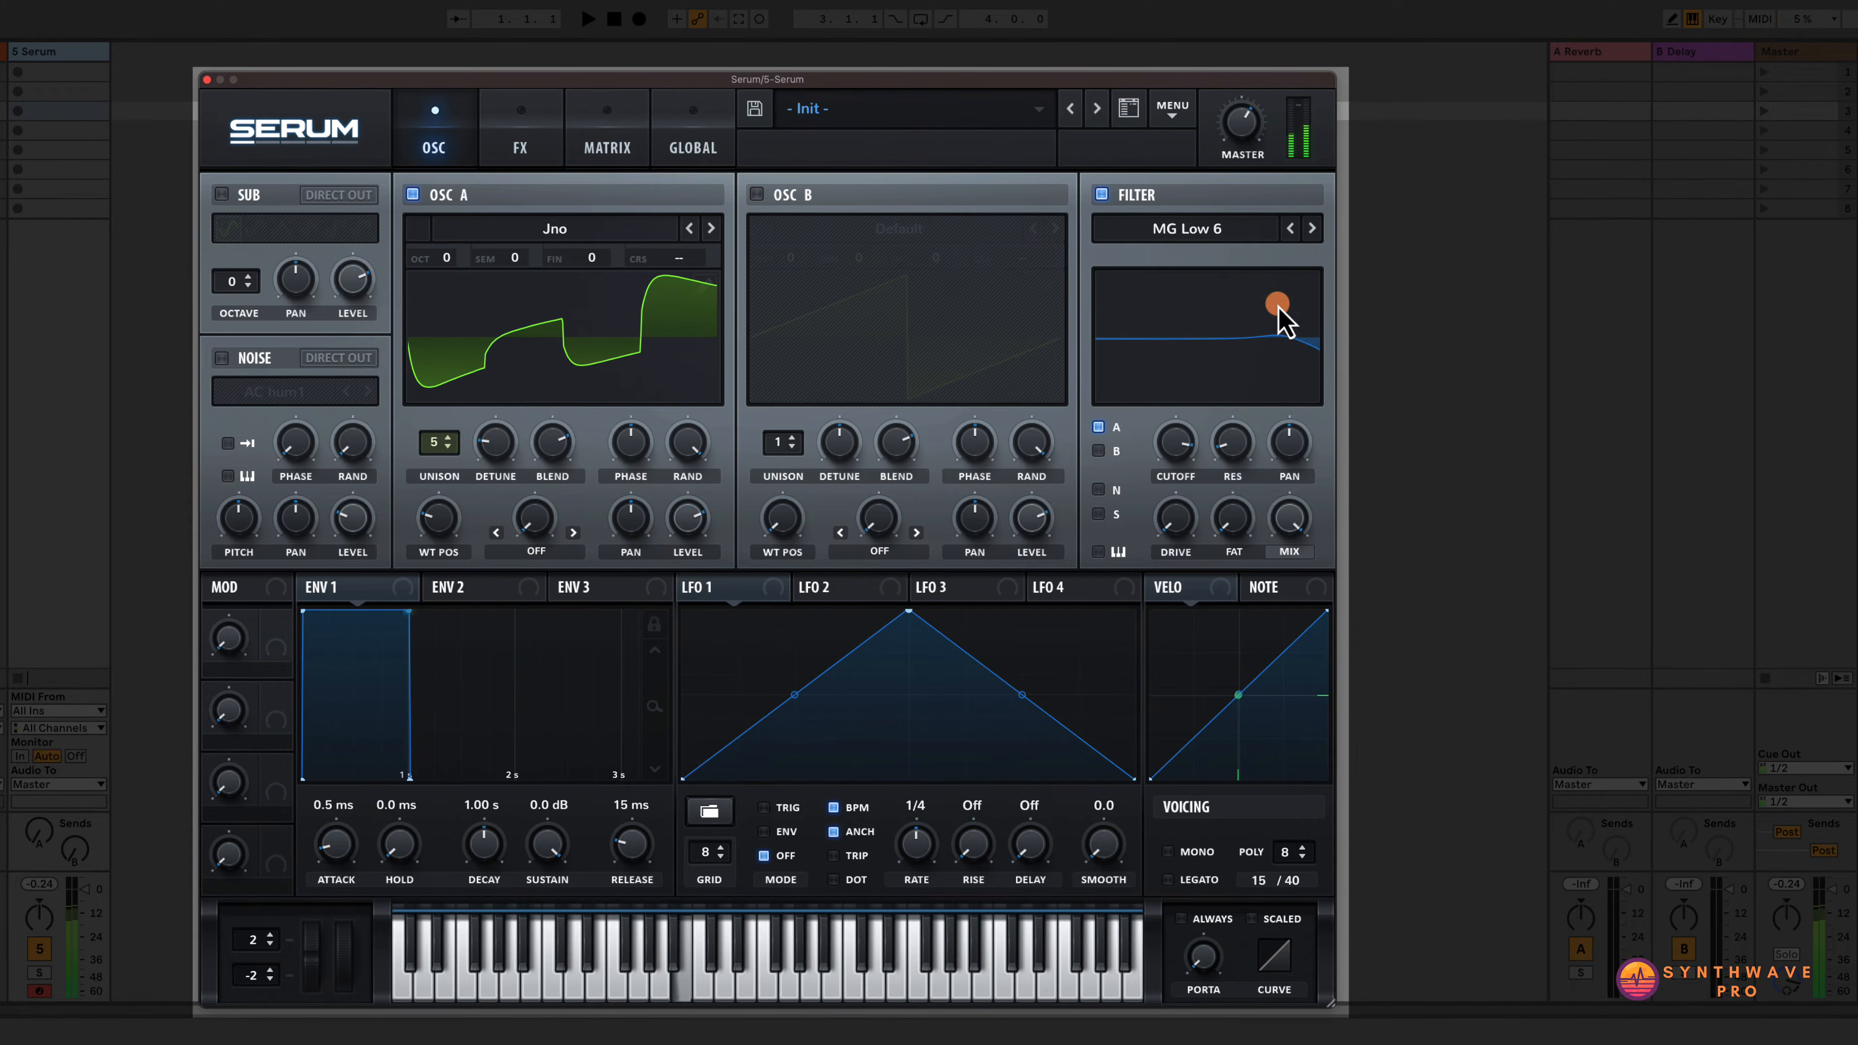
{"action": "left_click", "coordinate": [1311, 228]}
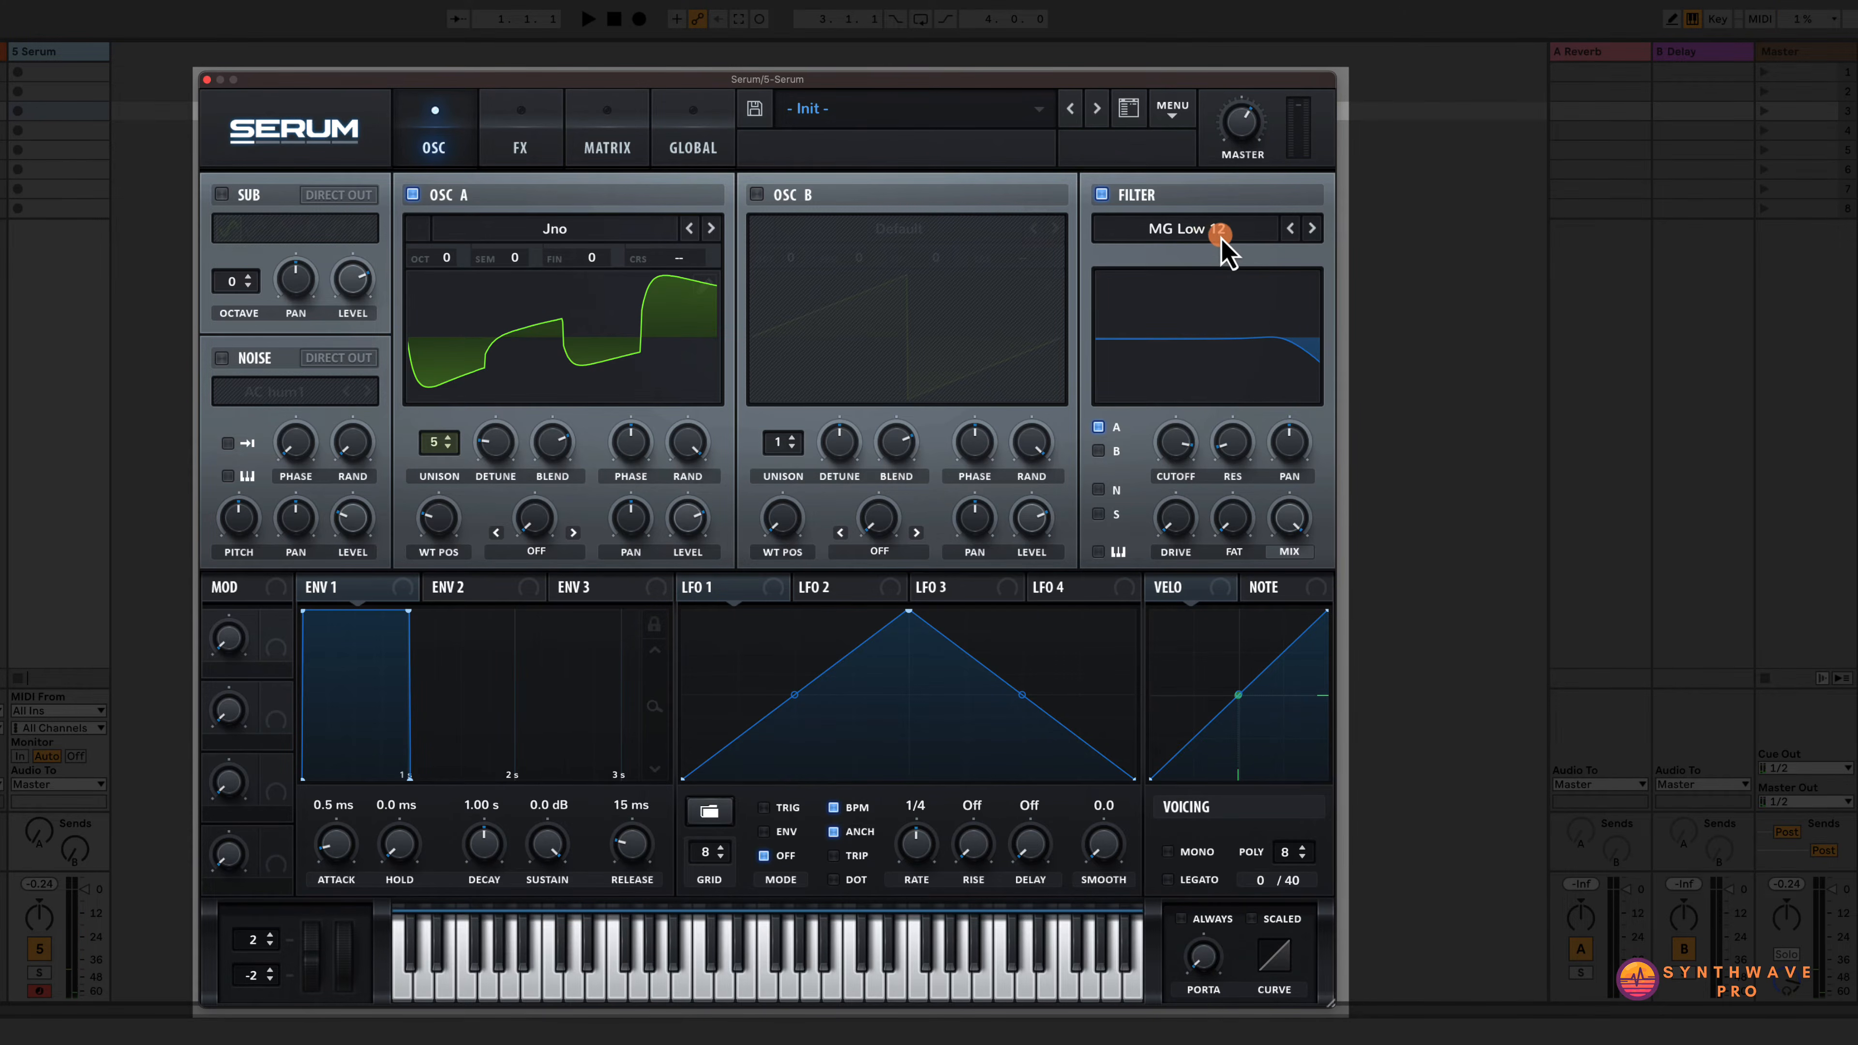
{"action": "left_click", "coordinate": [1312, 228]}
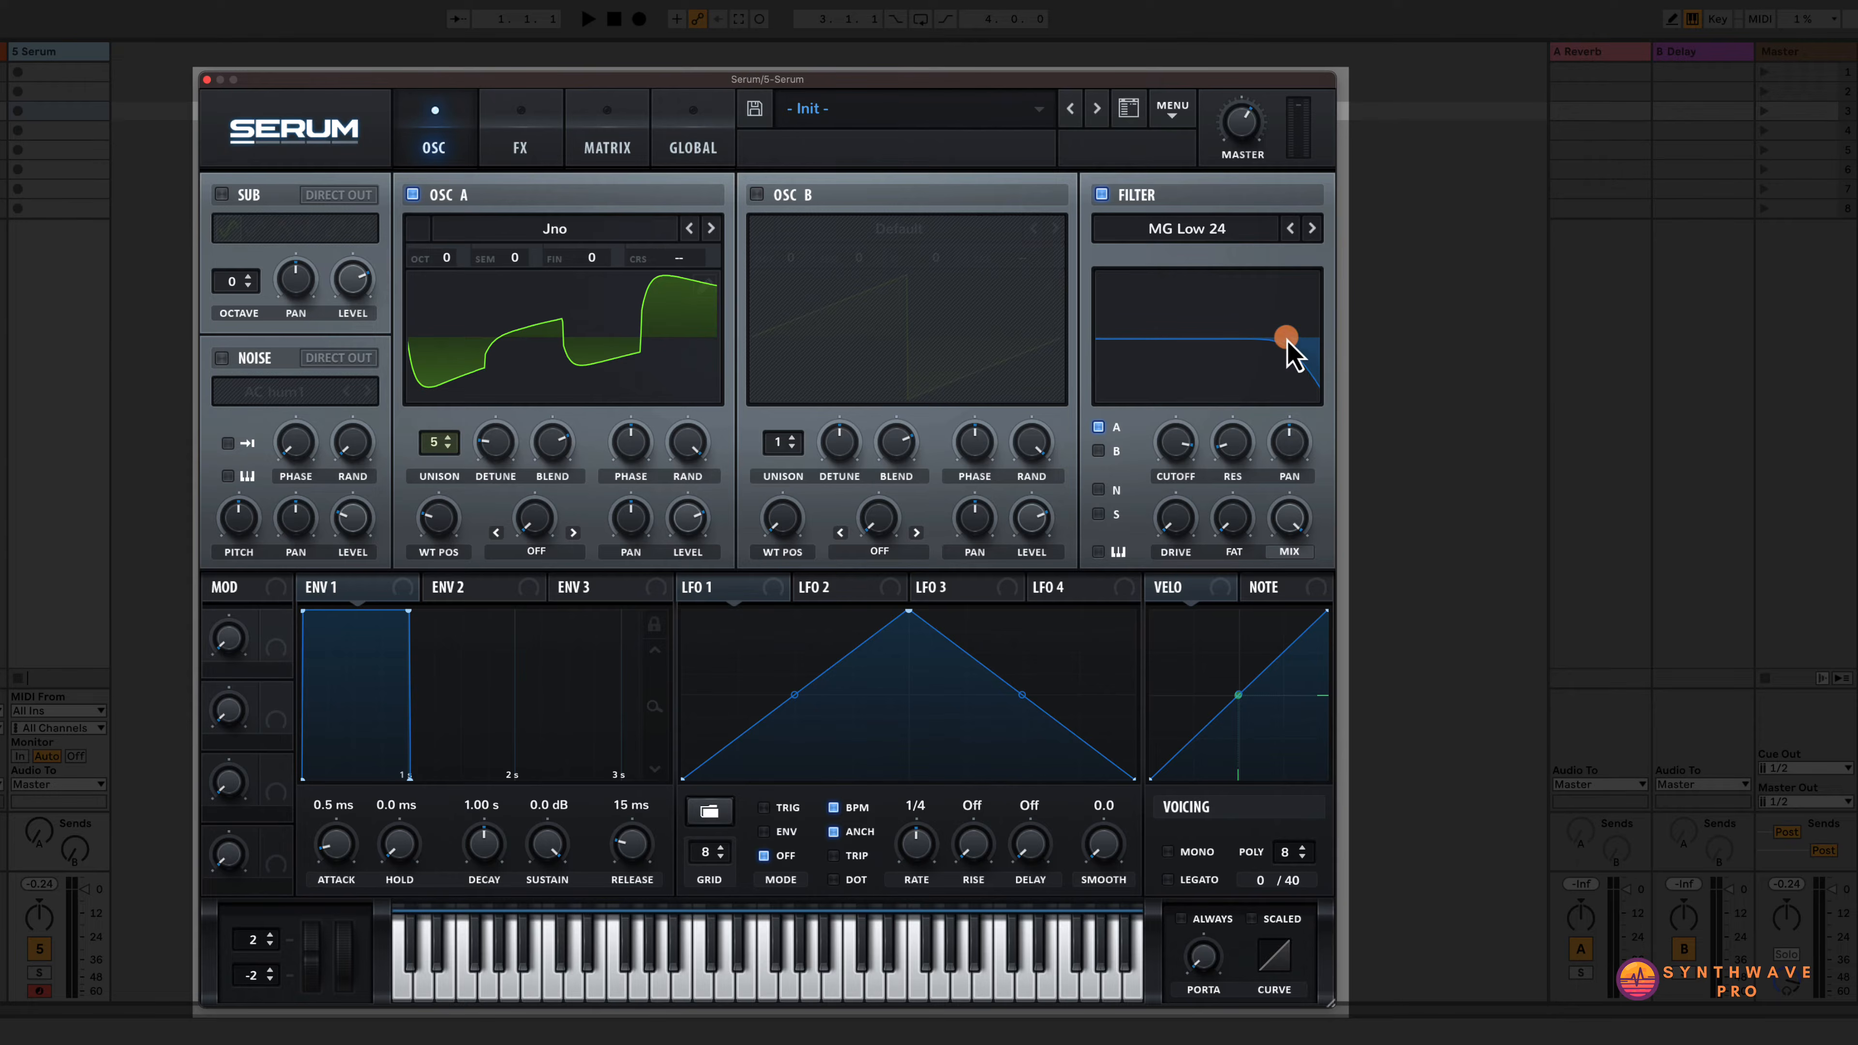
Compare the low-pass slopes from MG Low 6 up to MG Low 24, settle on MG Low 24 and fine-tune the cutoff.
{"action": "mouse_move", "coordinate": [1288, 342]}
{"action": "left_mouse_down"}
{"action": "mouse_move", "coordinate": [1305, 368]}
{"action": "mouse_move", "coordinate": [1298, 246]}
{"action": "mouse_move", "coordinate": [1283, 289]}
{"action": "left_mouse_up"}
{"action": "left_click", "coordinate": [1291, 228]}
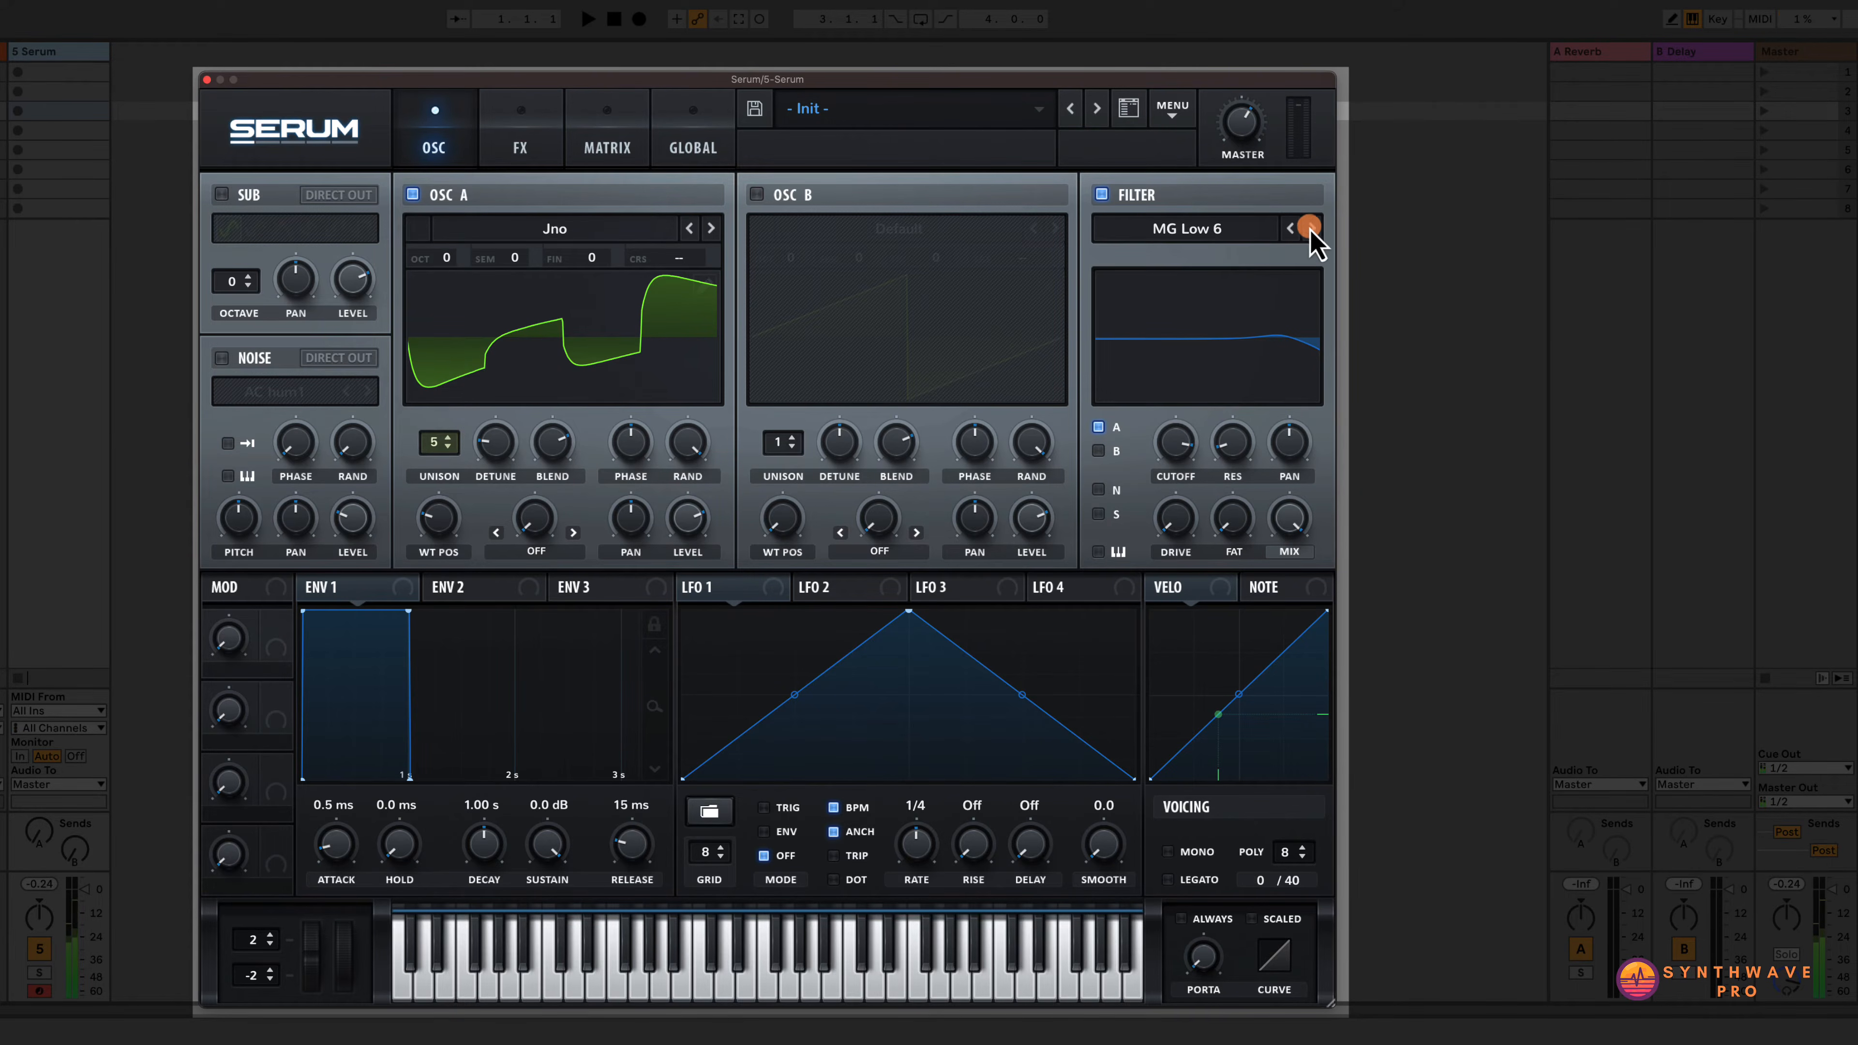
{"action": "left_click", "coordinate": [1310, 229]}
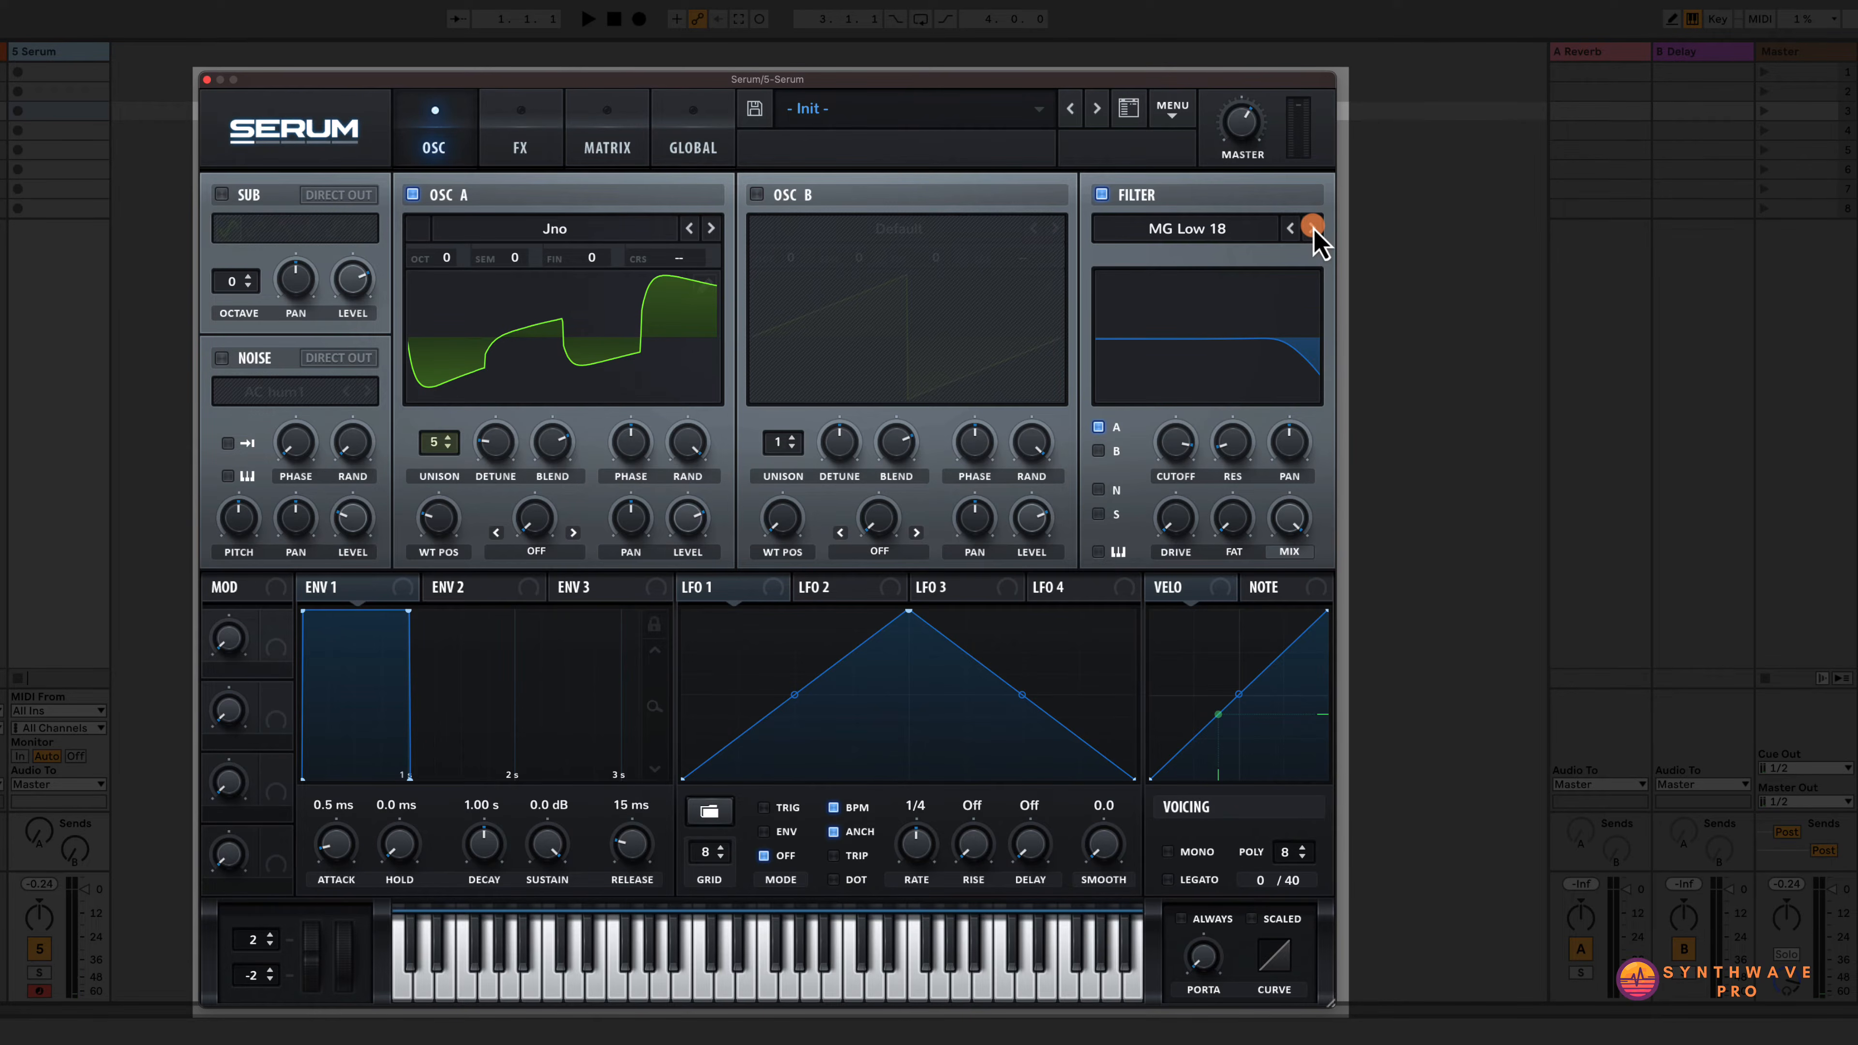
{"action": "left_click", "coordinate": [1311, 228]}
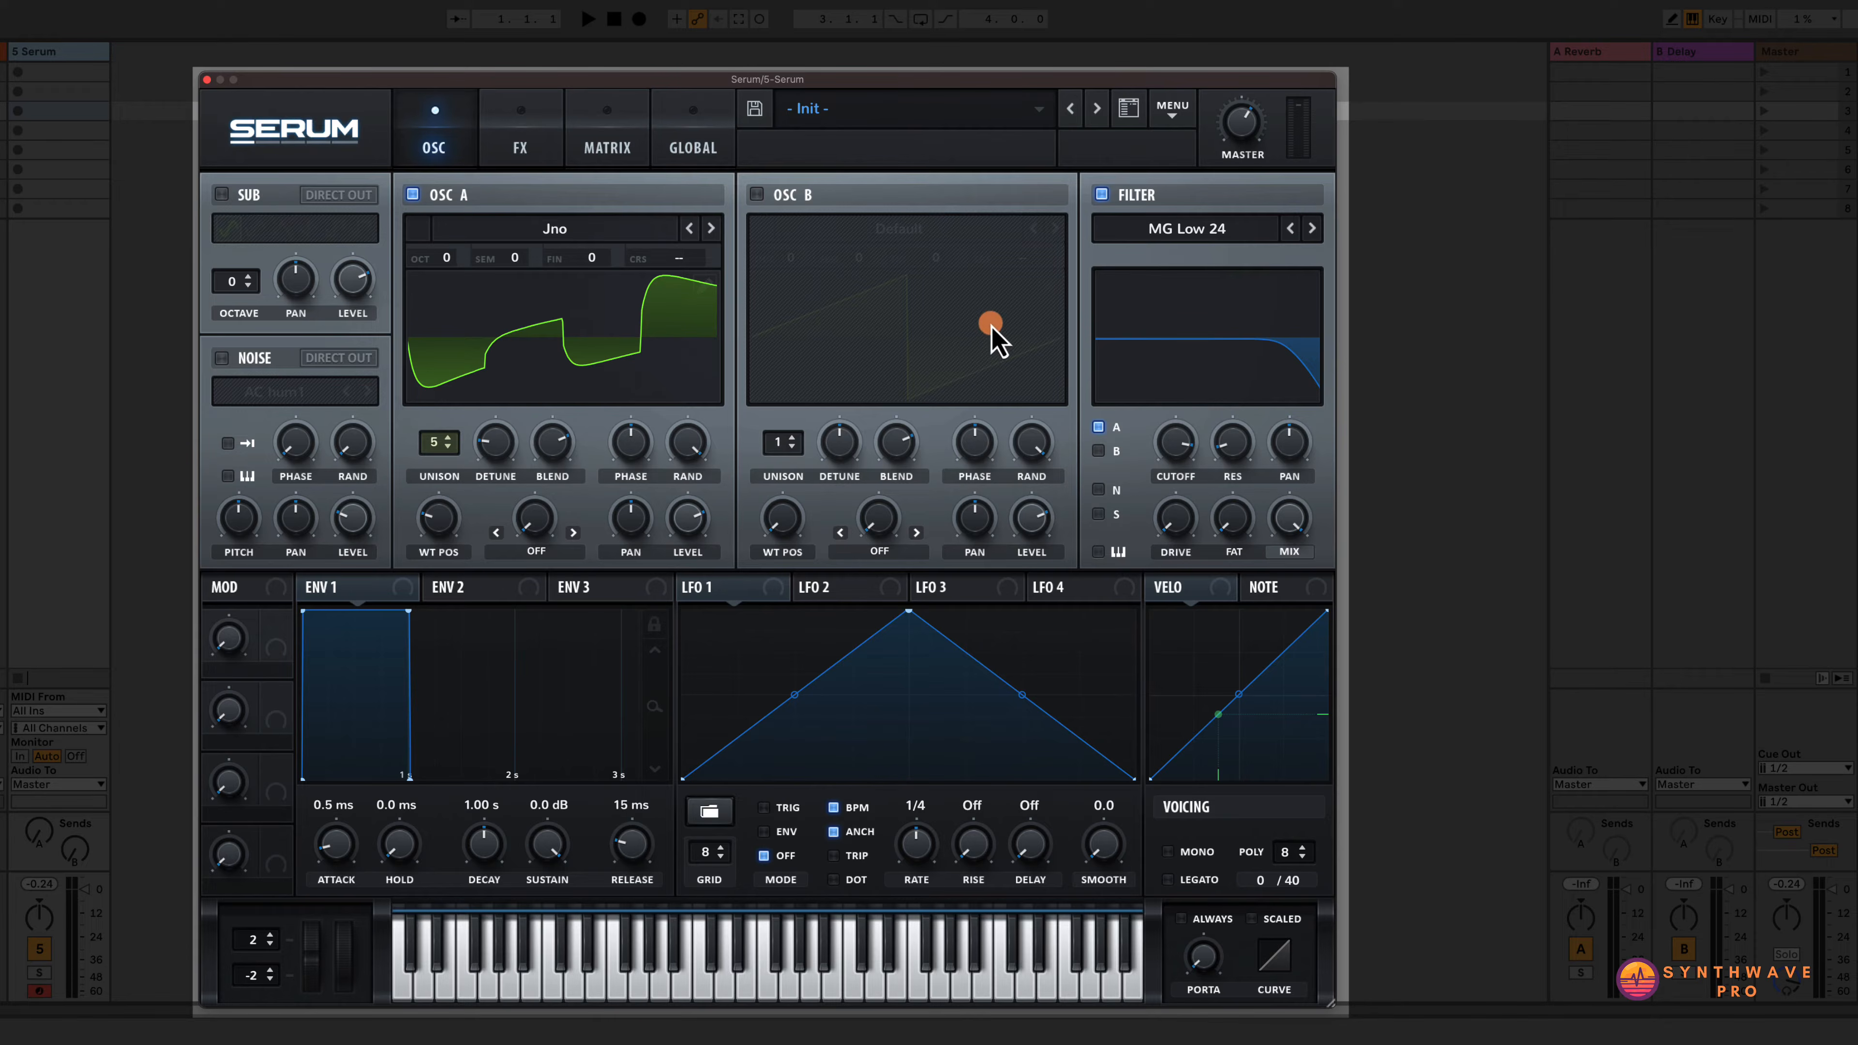
{"action": "mouse_move", "coordinate": [1163, 438]}
{"action": "left_mouse_down"}
{"action": "mouse_move", "coordinate": [1177, 471]}
{"action": "mouse_move", "coordinate": [1173, 445]}
{"action": "left_mouse_up"}
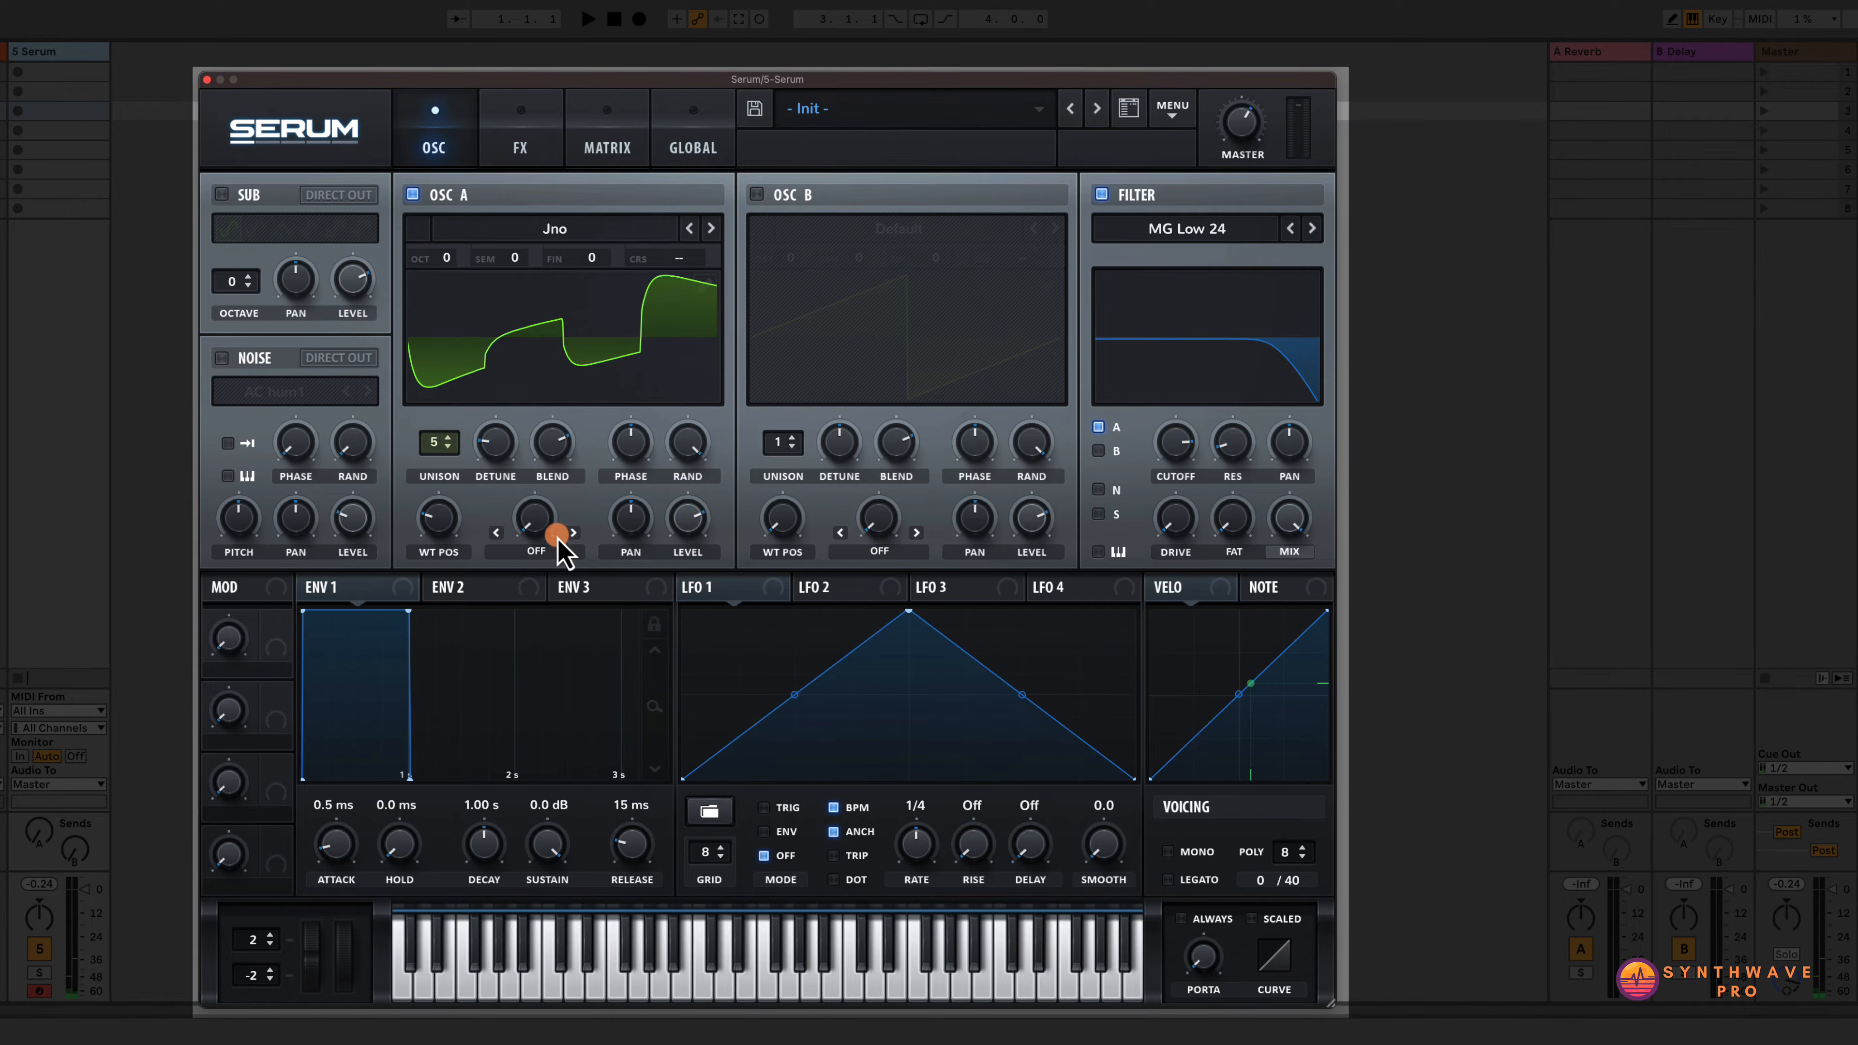
Set oscillator A's warp mode to Bend +/- and adjust the warp amount to reshape the waveform.
{"action": "left_click", "coordinate": [535, 550]}
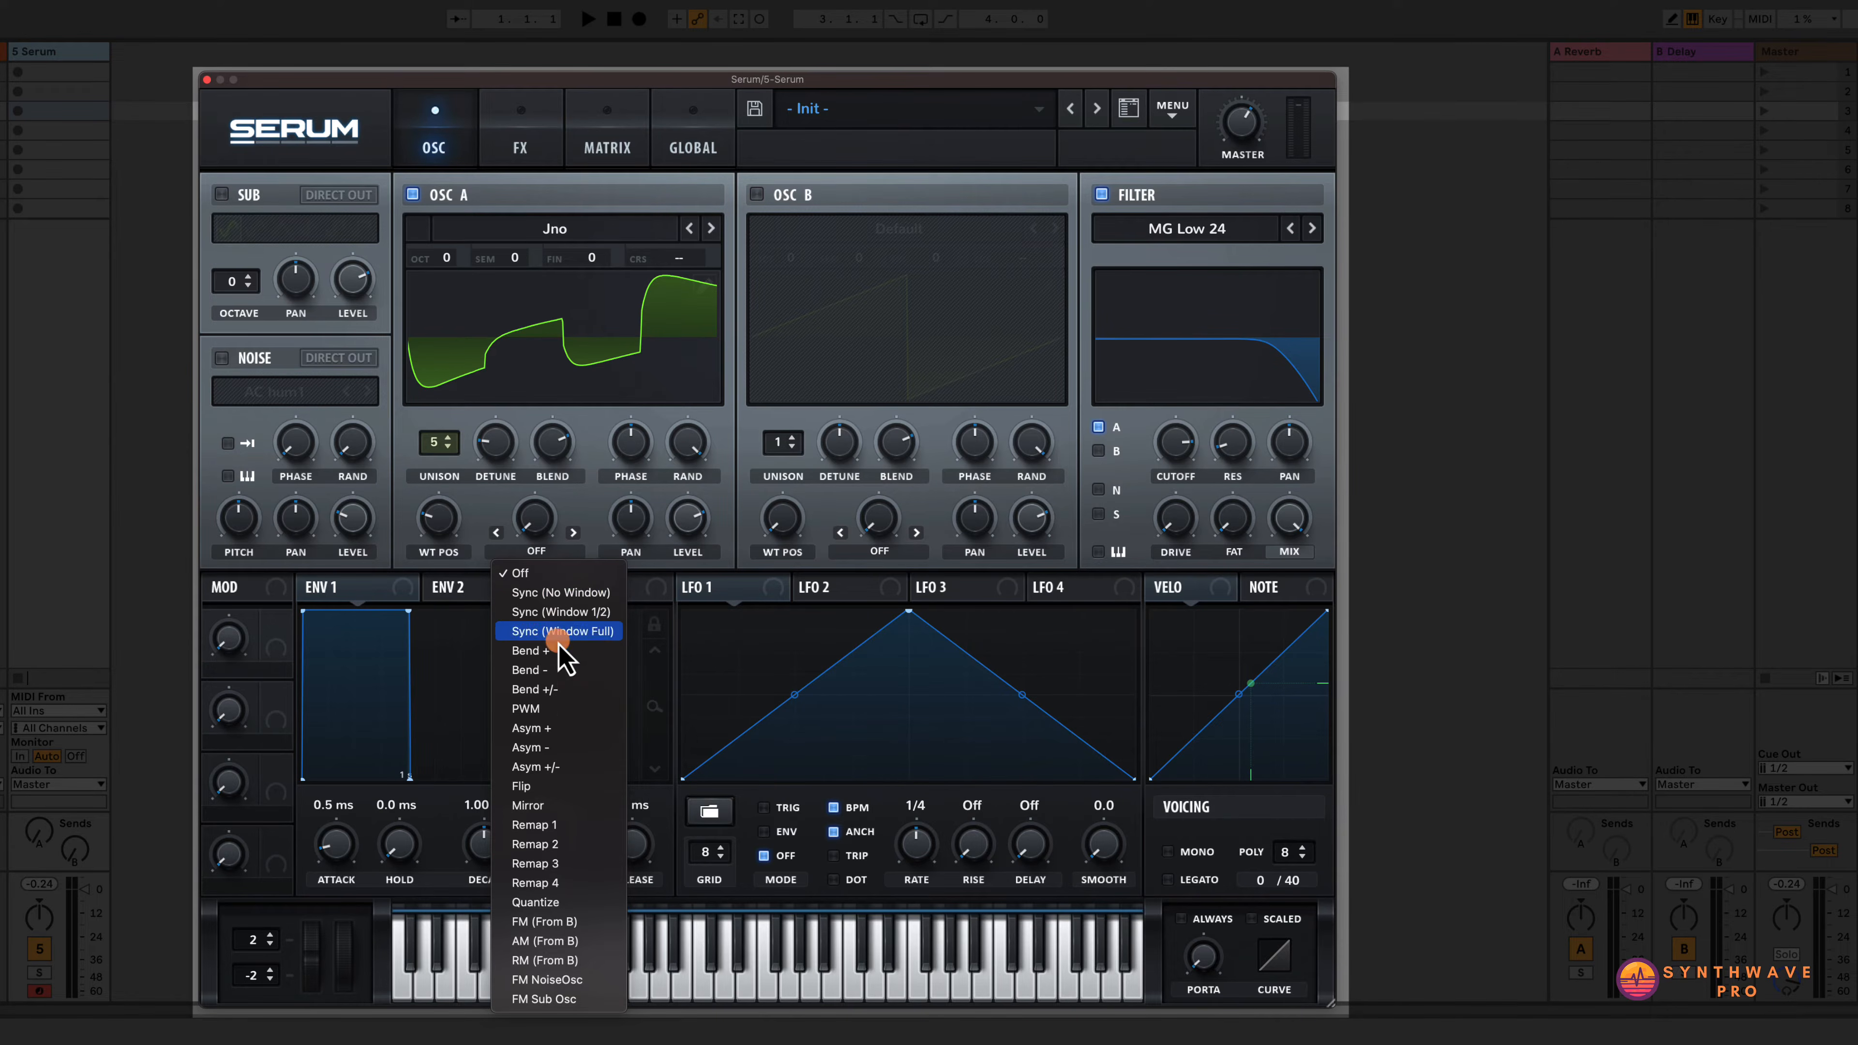
{"action": "left_click", "coordinate": [556, 690]}
{"action": "left_click_drag", "start_coordinate": [541, 534], "coordinate": [520, 485]}
{"action": "left_click", "coordinate": [578, 311]}
{"action": "mouse_move", "coordinate": [572, 298]}
{"action": "left_mouse_down"}
{"action": "mouse_move", "coordinate": [516, 327]}
{"action": "mouse_move", "coordinate": [574, 332]}
{"action": "left_mouse_up"}
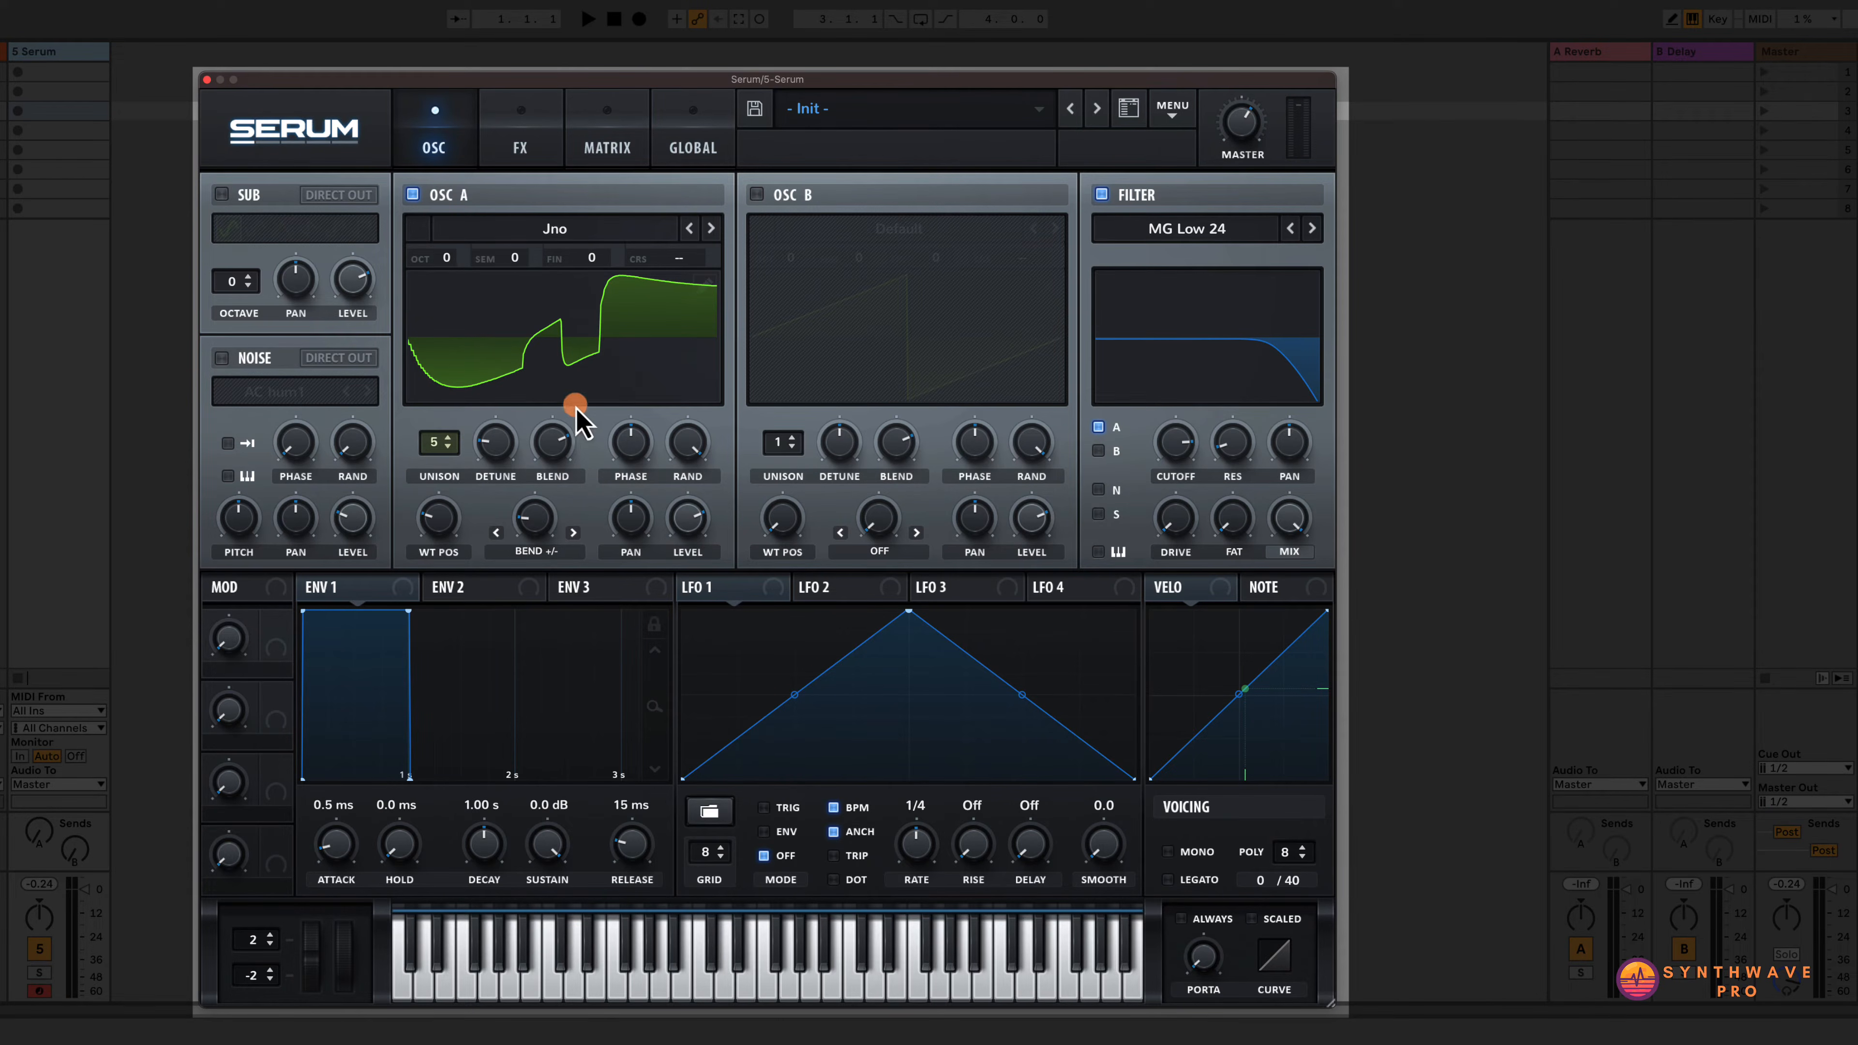
Lower oscillator A's random phase amount to about half.
{"action": "left_click", "coordinate": [630, 442]}
{"action": "left_click", "coordinate": [686, 443]}
{"action": "mouse_move", "coordinate": [692, 448]}
{"action": "left_mouse_down"}
{"action": "mouse_move", "coordinate": [634, 486]}
{"action": "mouse_move", "coordinate": [684, 486]}
{"action": "mouse_move", "coordinate": [692, 448]}
{"action": "mouse_move", "coordinate": [688, 521]}
{"action": "mouse_move", "coordinate": [725, 594]}
{"action": "left_mouse_up"}
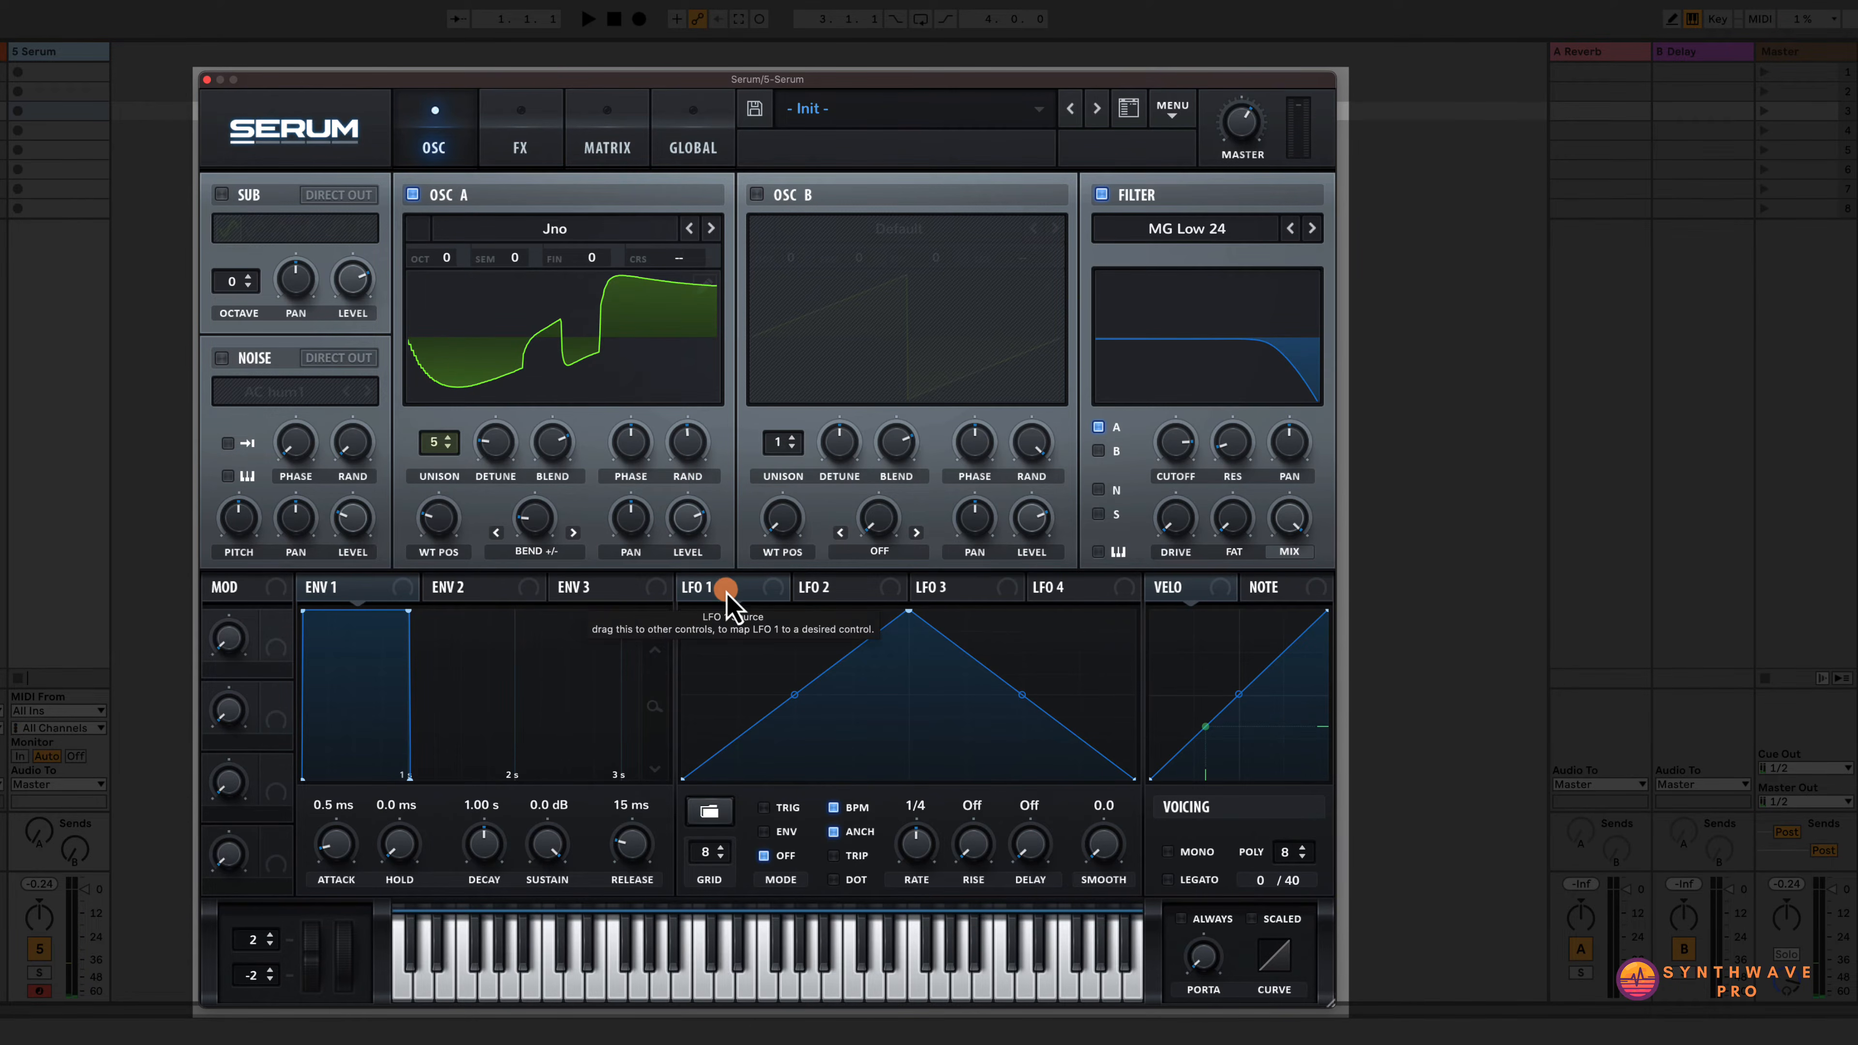
Assign LFO 1 to oscillator A's unison detune, reduce the modulation depth and check the routing in the modulation matrix.
{"action": "left_click", "coordinate": [726, 589]}
{"action": "left_click_drag", "start_coordinate": [687, 587], "coordinate": [494, 442]}
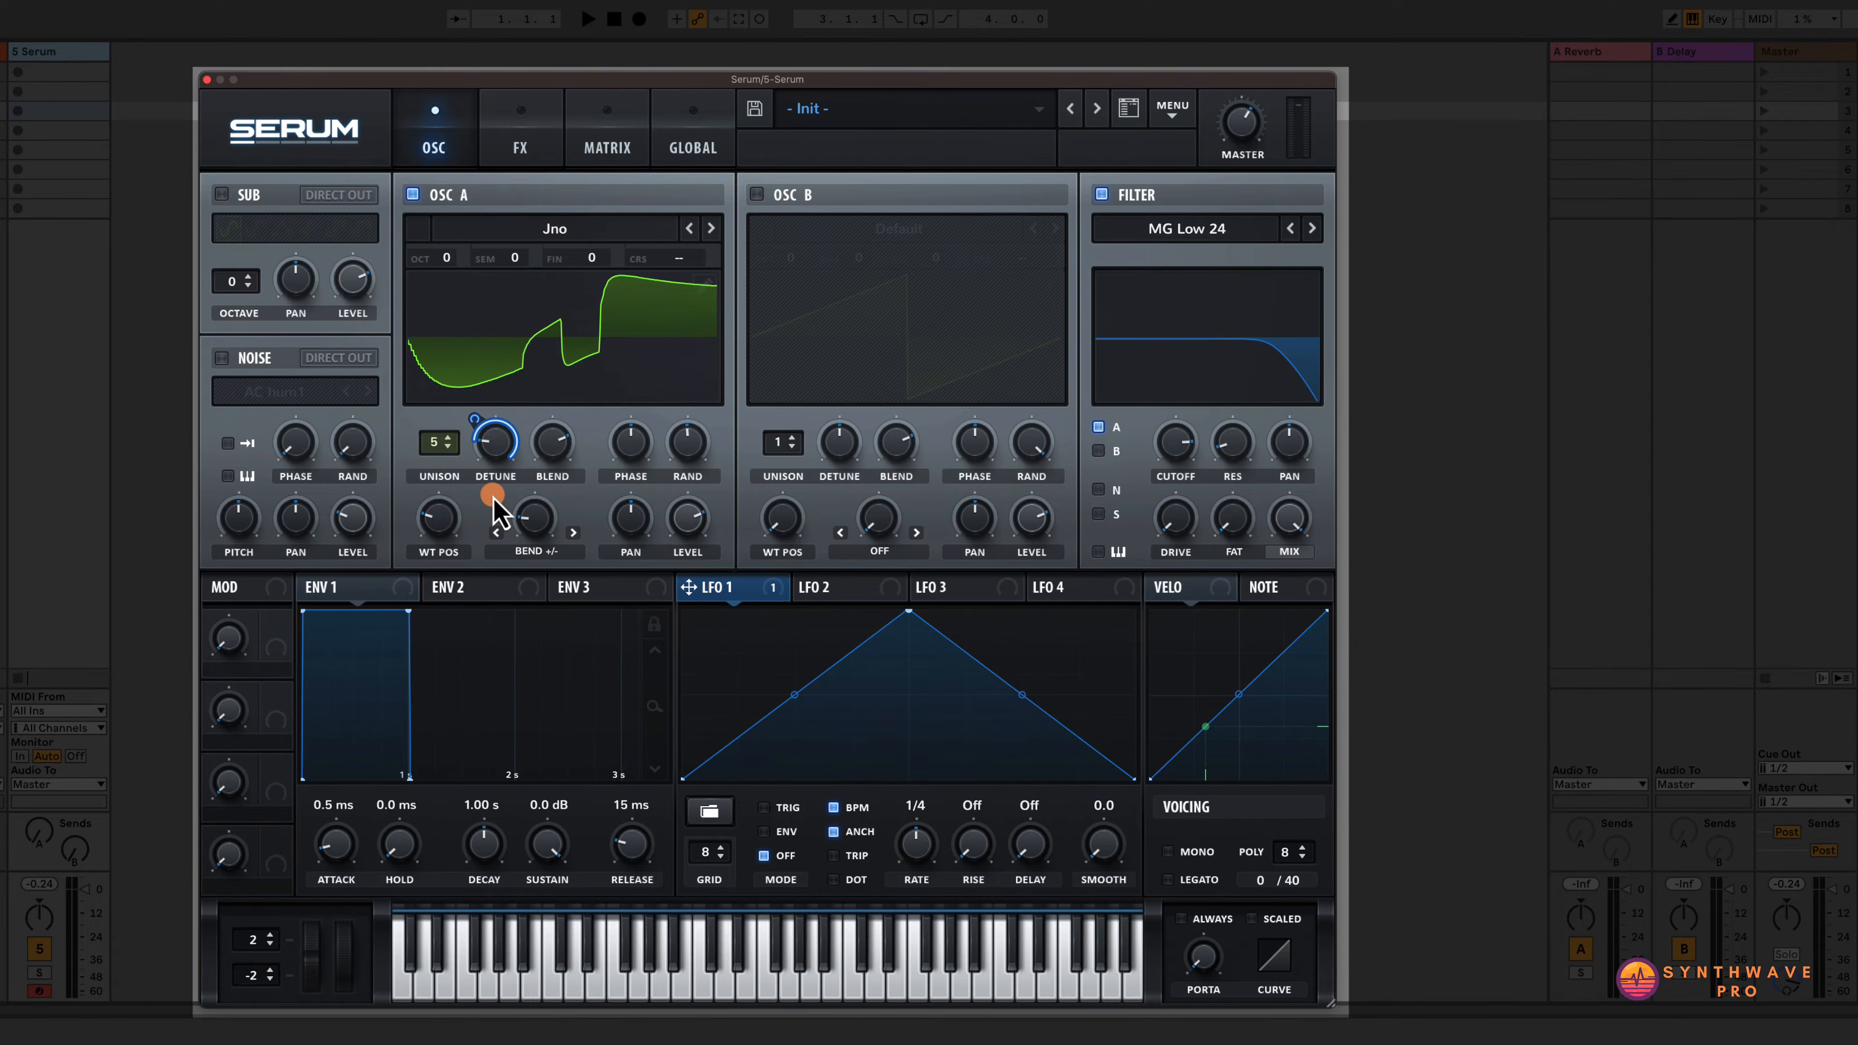
{"action": "left_click", "coordinate": [474, 417]}
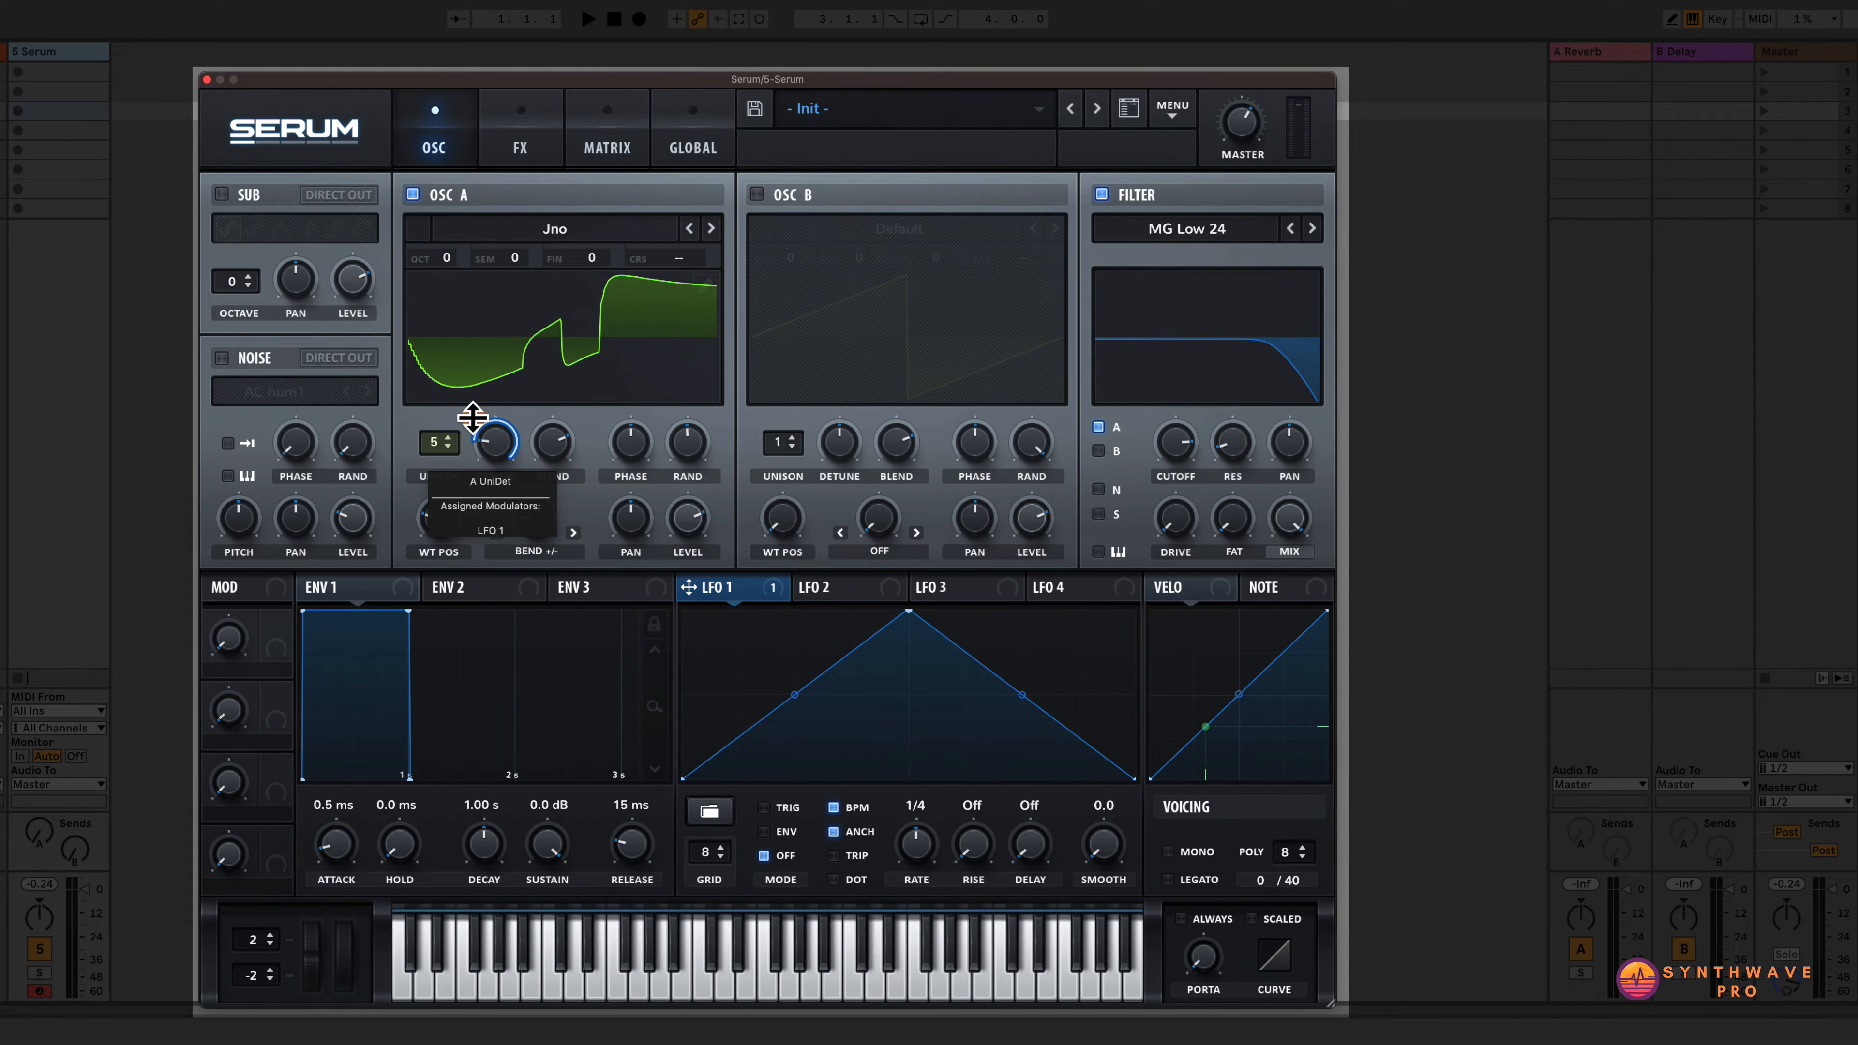
{"action": "mouse_move", "coordinate": [475, 418]}
{"action": "left_mouse_down"}
{"action": "mouse_move", "coordinate": [488, 457]}
{"action": "mouse_move", "coordinate": [495, 435]}
{"action": "mouse_move", "coordinate": [470, 431]}
{"action": "mouse_move", "coordinate": [489, 417]}
{"action": "mouse_move", "coordinate": [476, 463]}
{"action": "mouse_move", "coordinate": [494, 429]}
{"action": "left_mouse_up"}
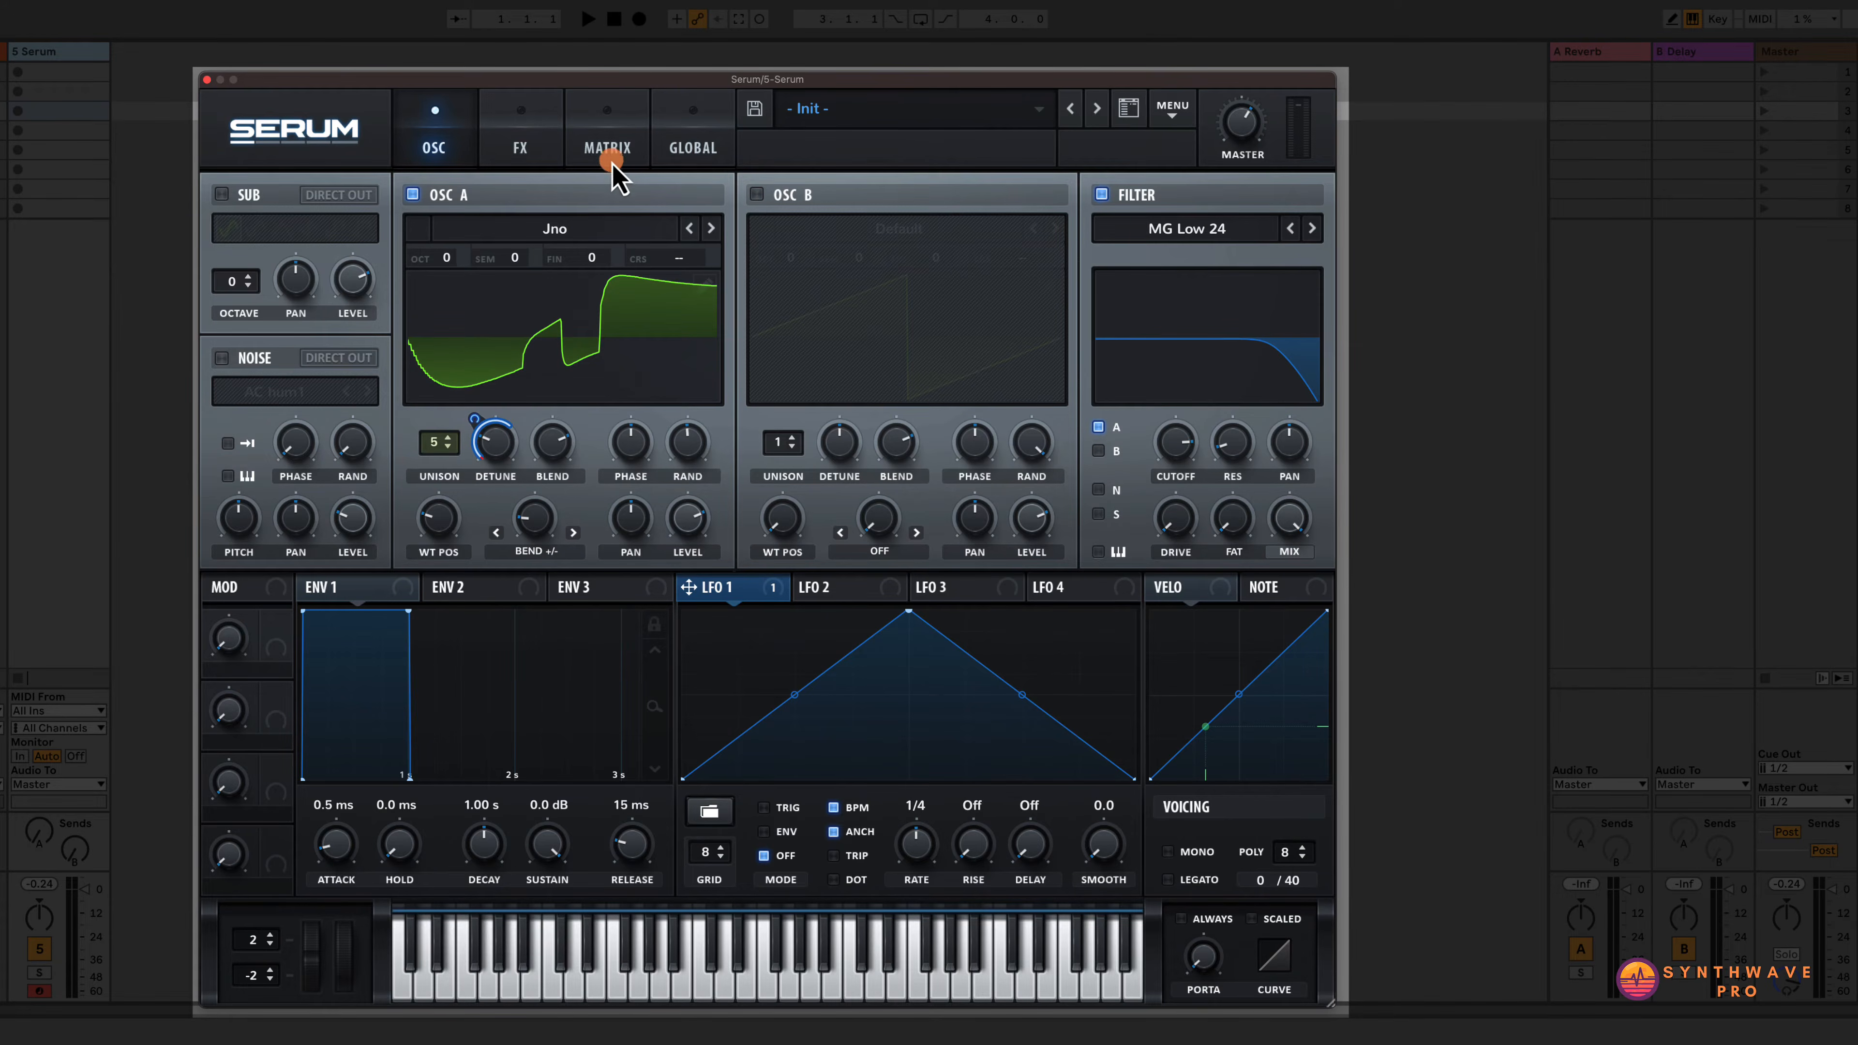
{"action": "left_click", "coordinate": [609, 150]}
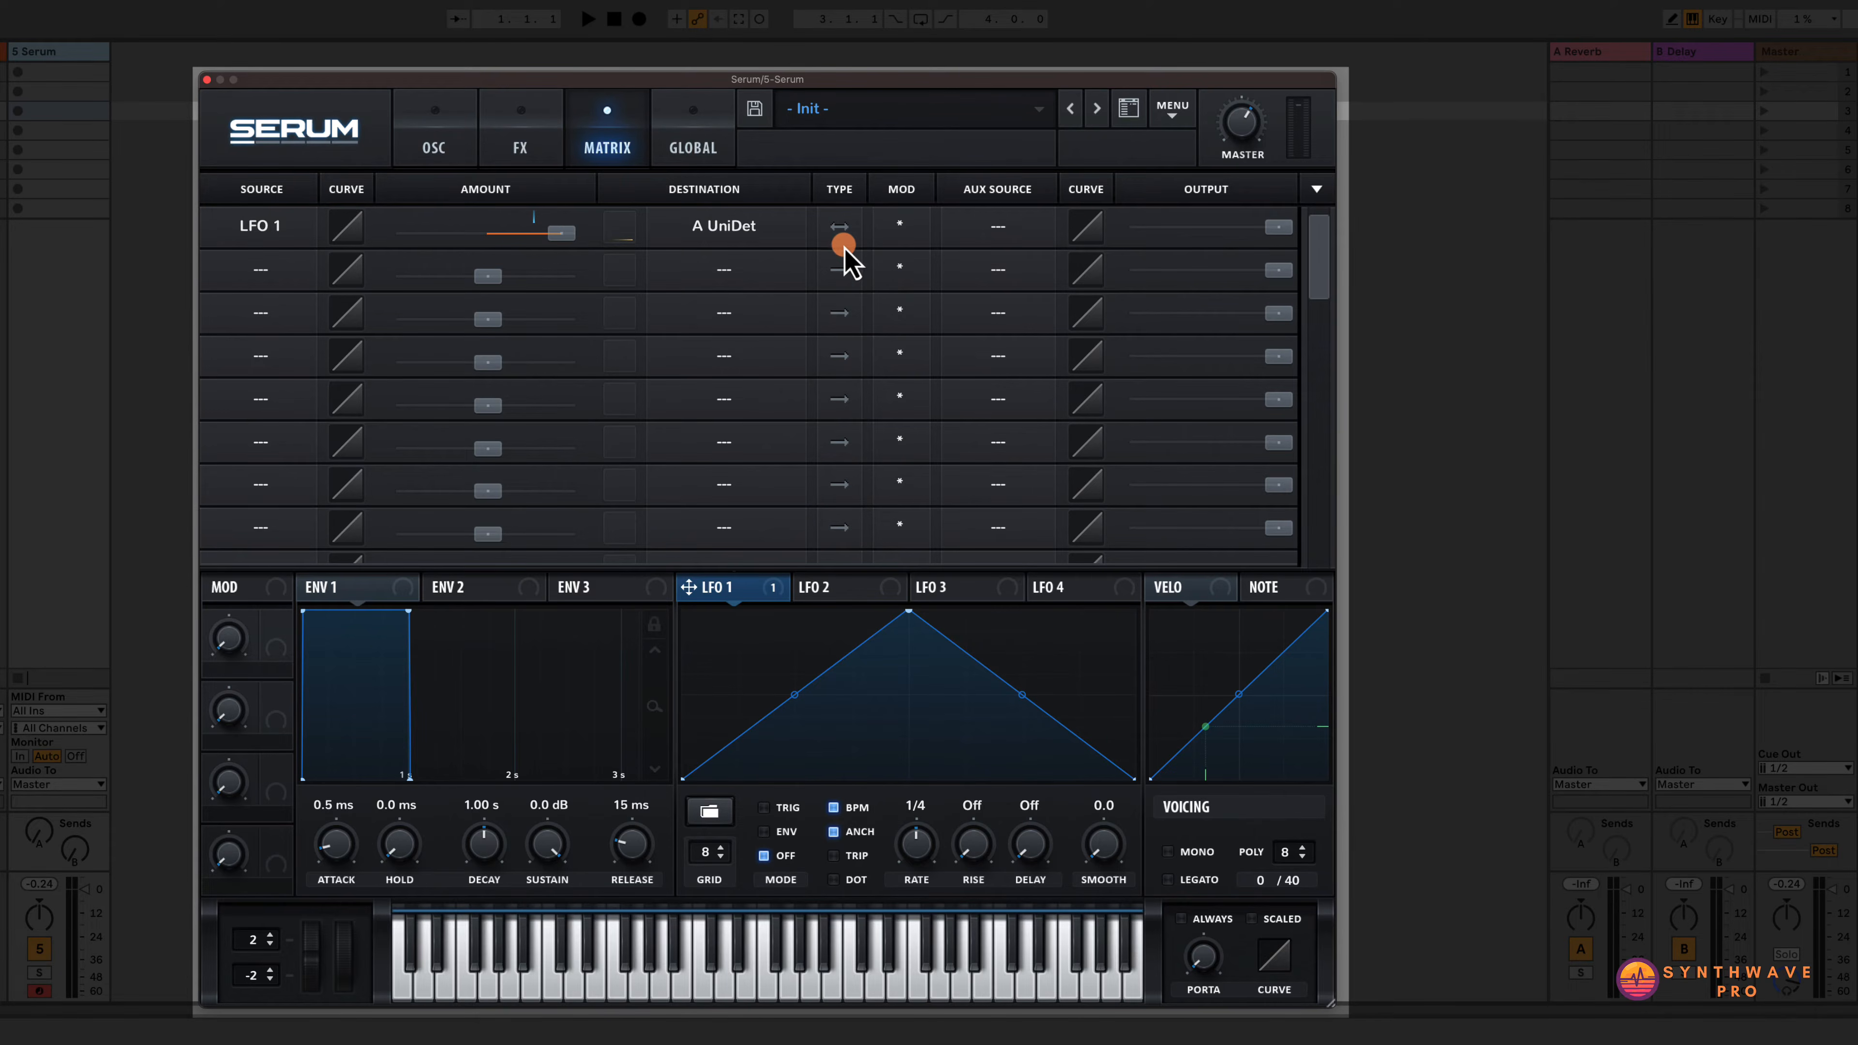
{"action": "left_click", "coordinate": [438, 156]}
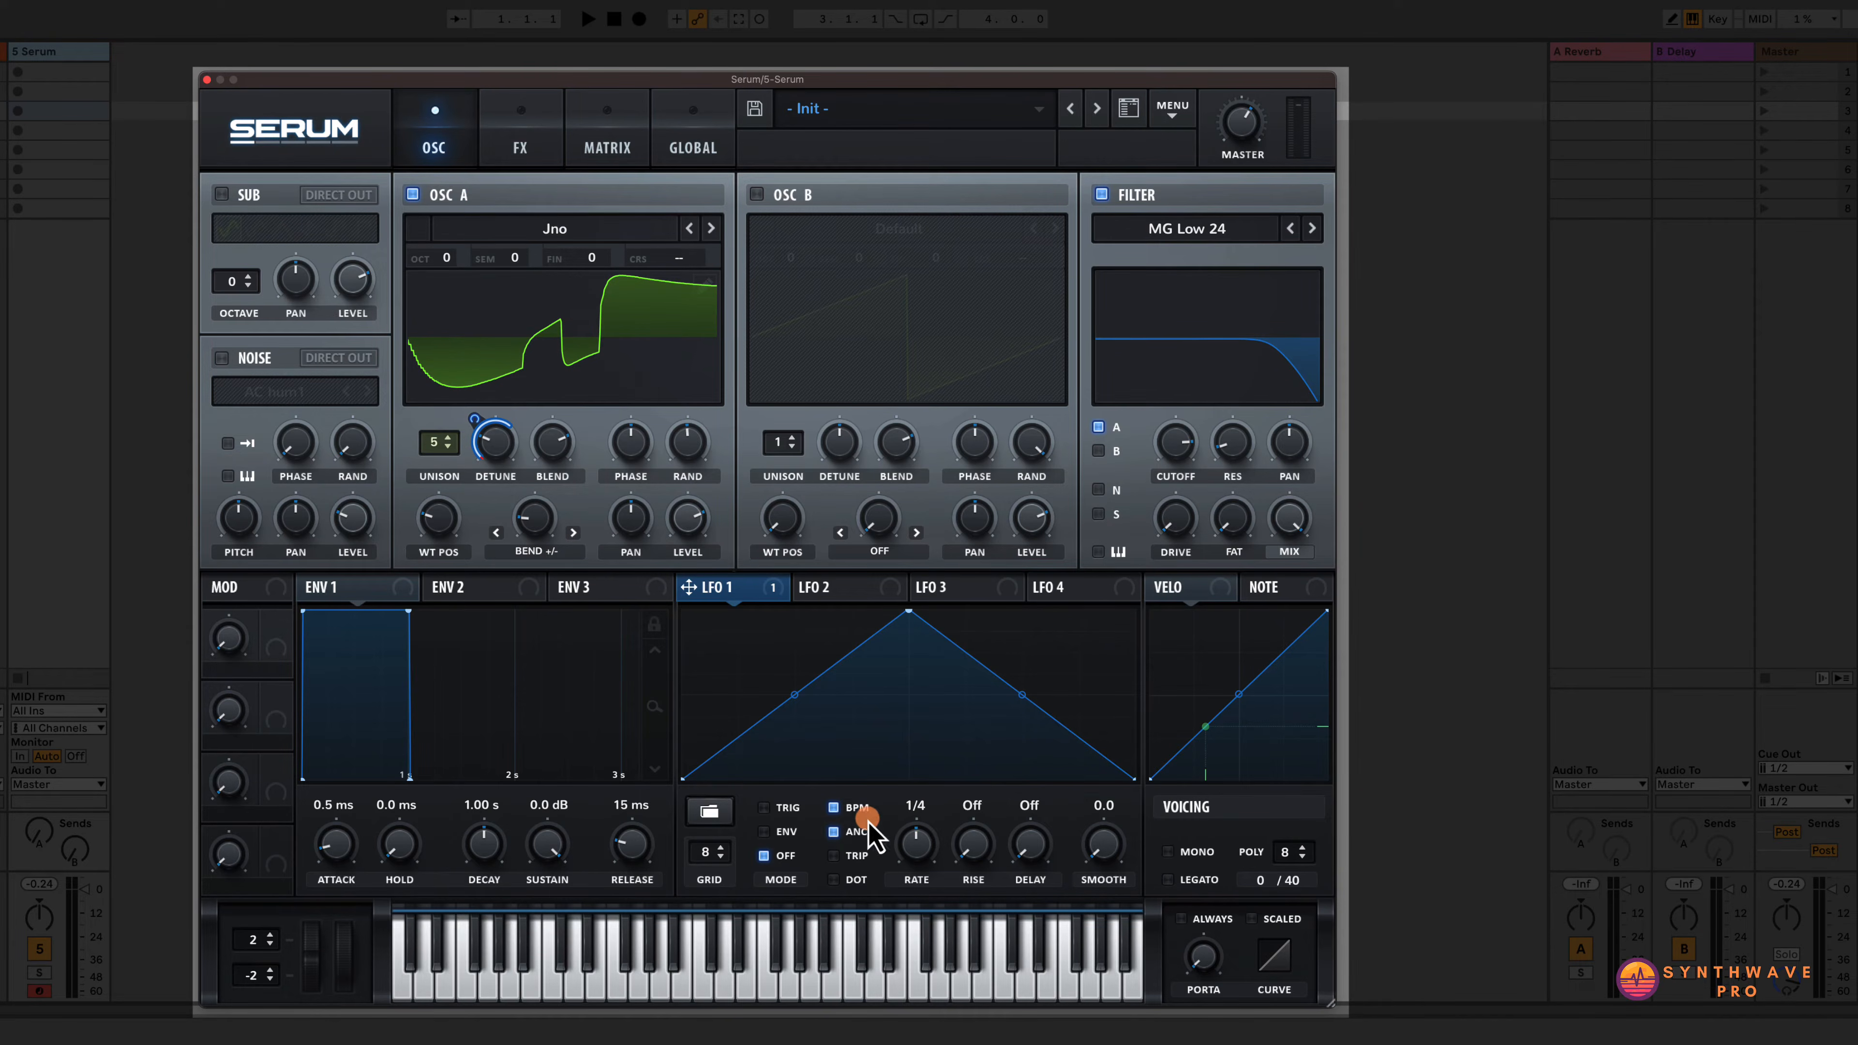
Turn off BPM sync for LFO 1 and lower its rate to 0.007 Hz.
{"action": "left_click", "coordinate": [833, 807]}
{"action": "left_click_drag", "start_coordinate": [909, 849], "coordinate": [911, 868]}
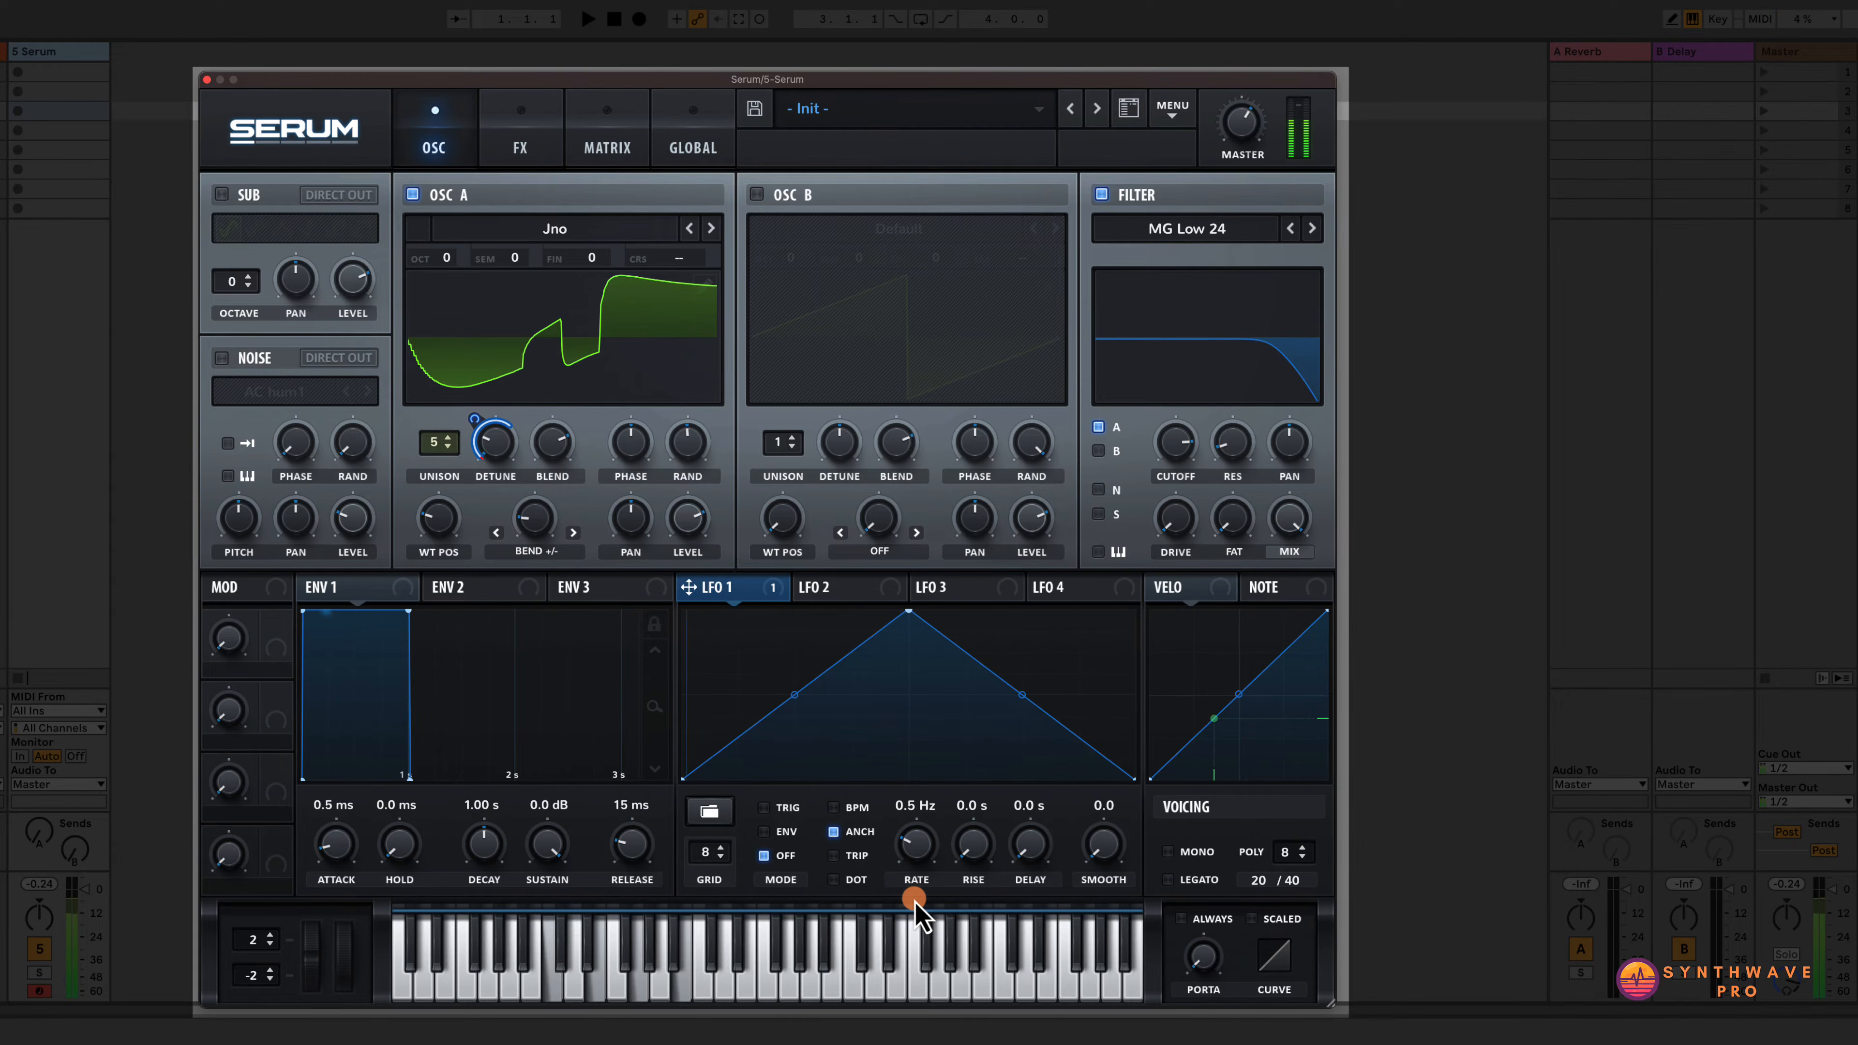
{"action": "left_click_drag", "start_coordinate": [914, 899], "coordinate": [923, 959]}
Reduce LFO 1's modulation depth on oscillator A's detune, readjust the detune amount and set LFO 1's rate to 0.3 Hz.
{"action": "mouse_move", "coordinate": [475, 419]}
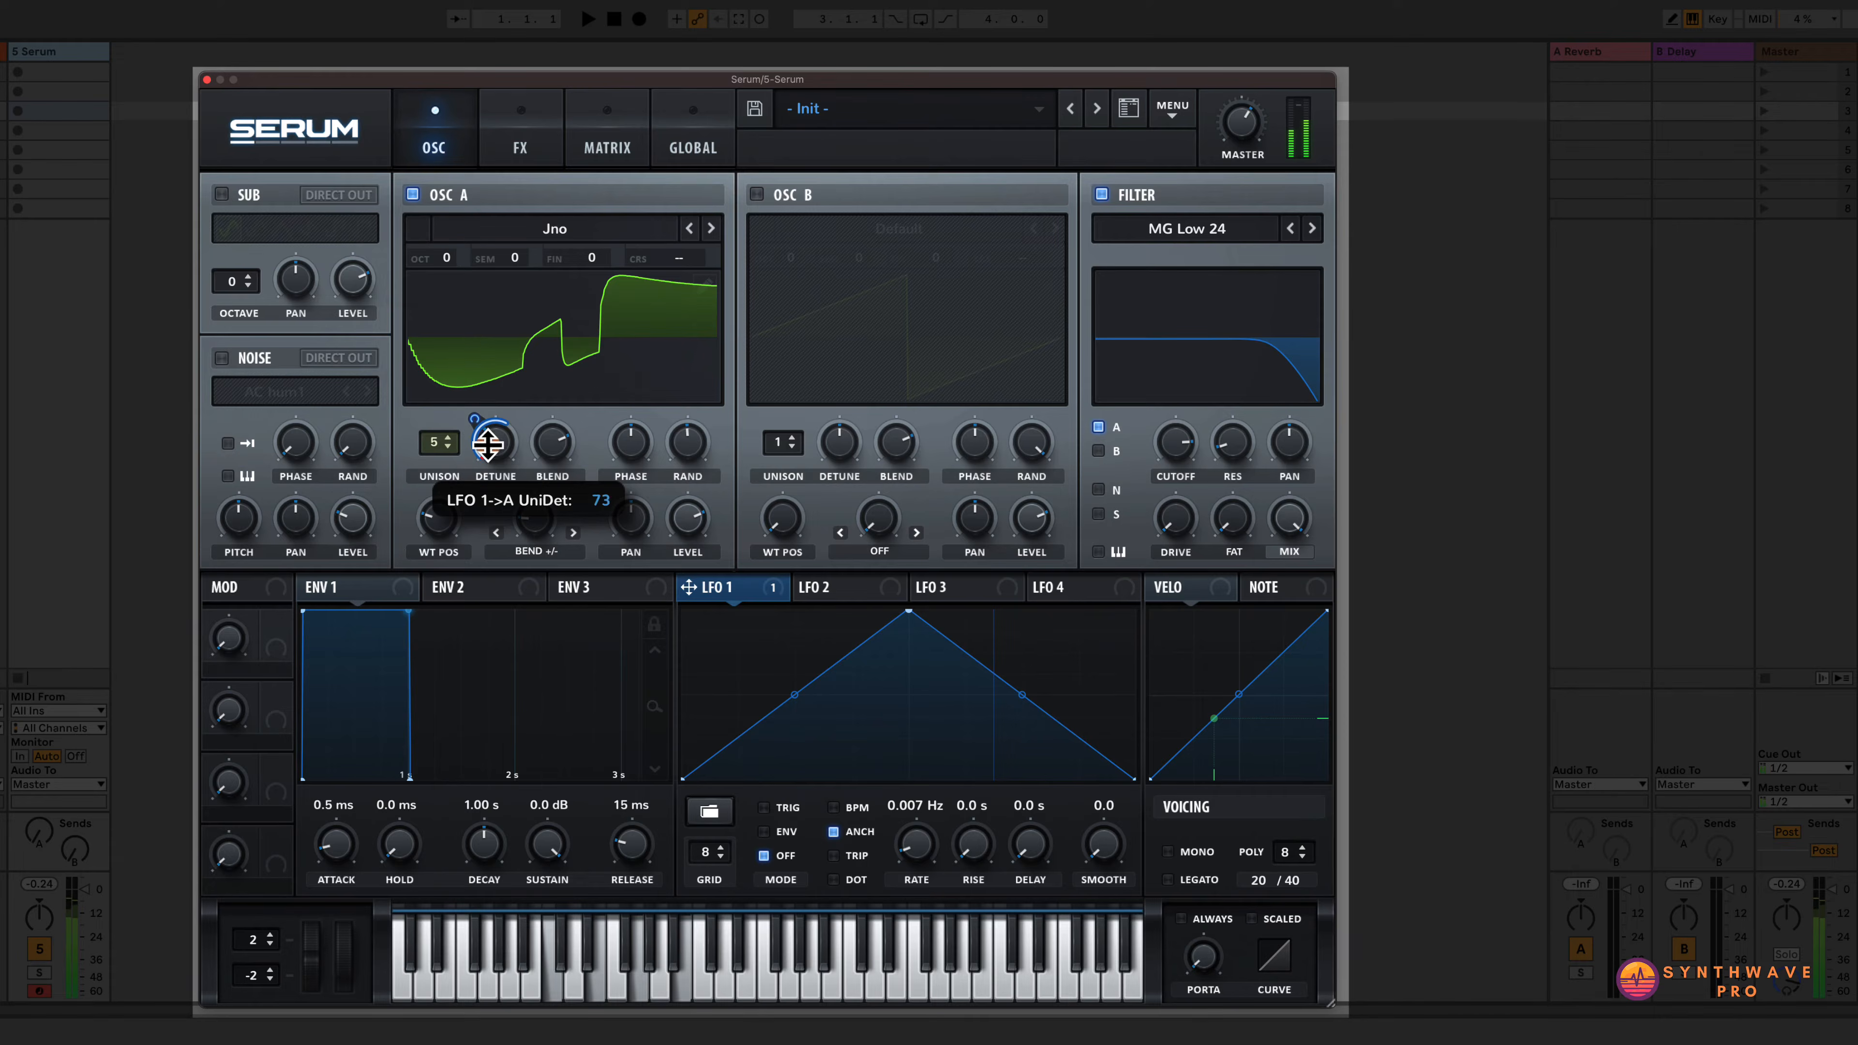
{"action": "left_click_drag", "start_coordinate": [506, 472], "coordinate": [510, 502]}
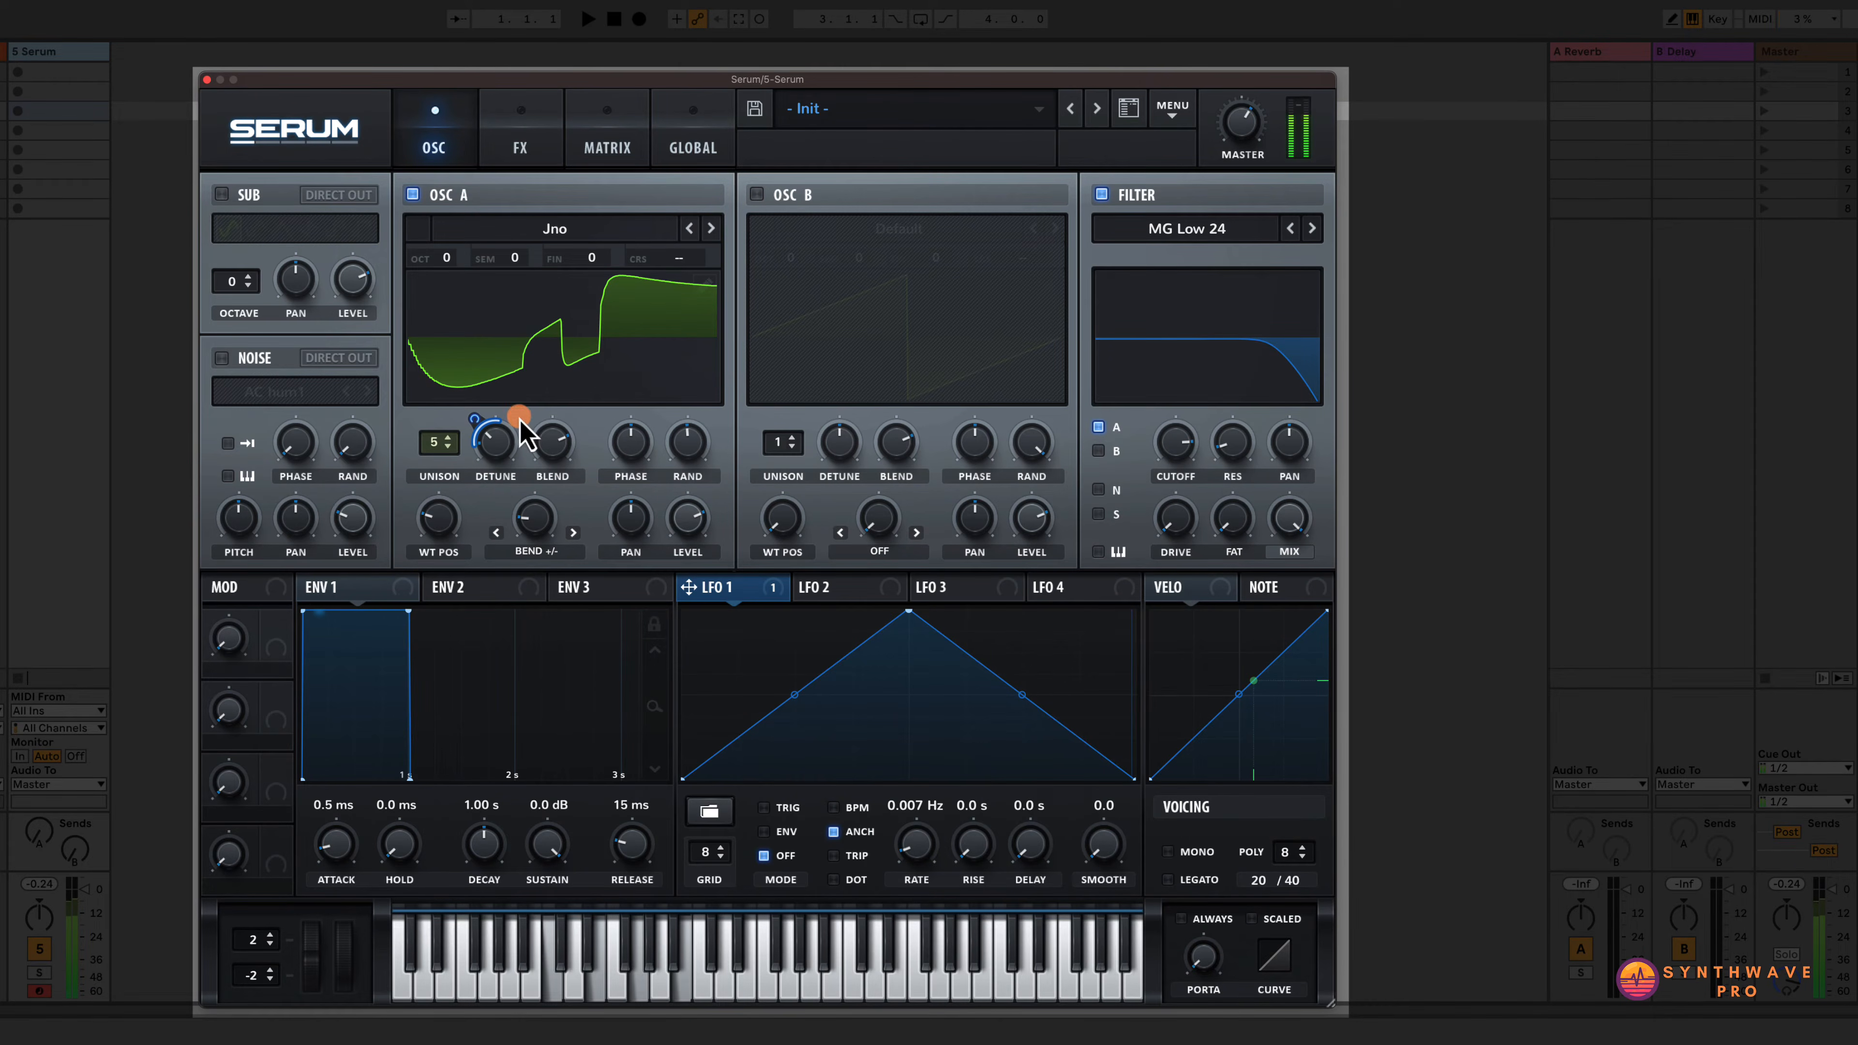
{"action": "left_click_drag", "start_coordinate": [492, 438], "coordinate": [484, 430]}
{"action": "left_click_drag", "start_coordinate": [906, 864], "coordinate": [910, 825]}
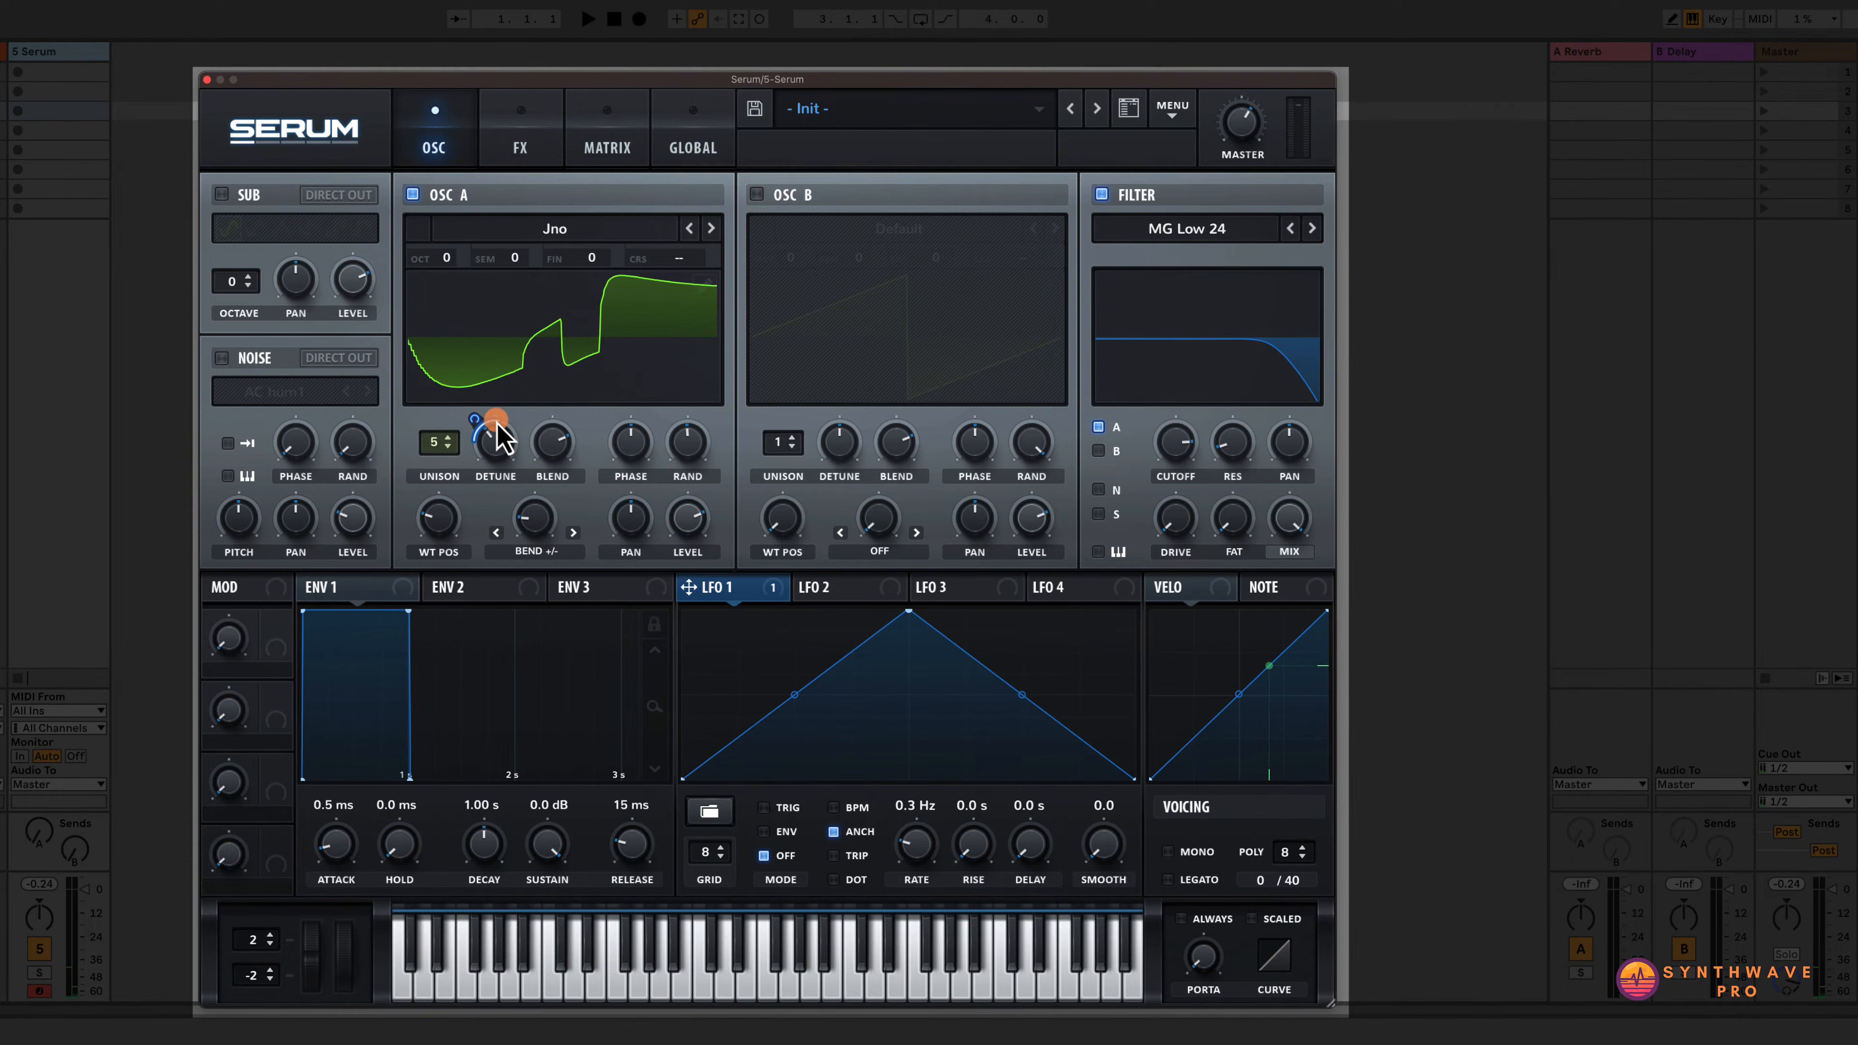
{"action": "mouse_move", "coordinate": [477, 421]}
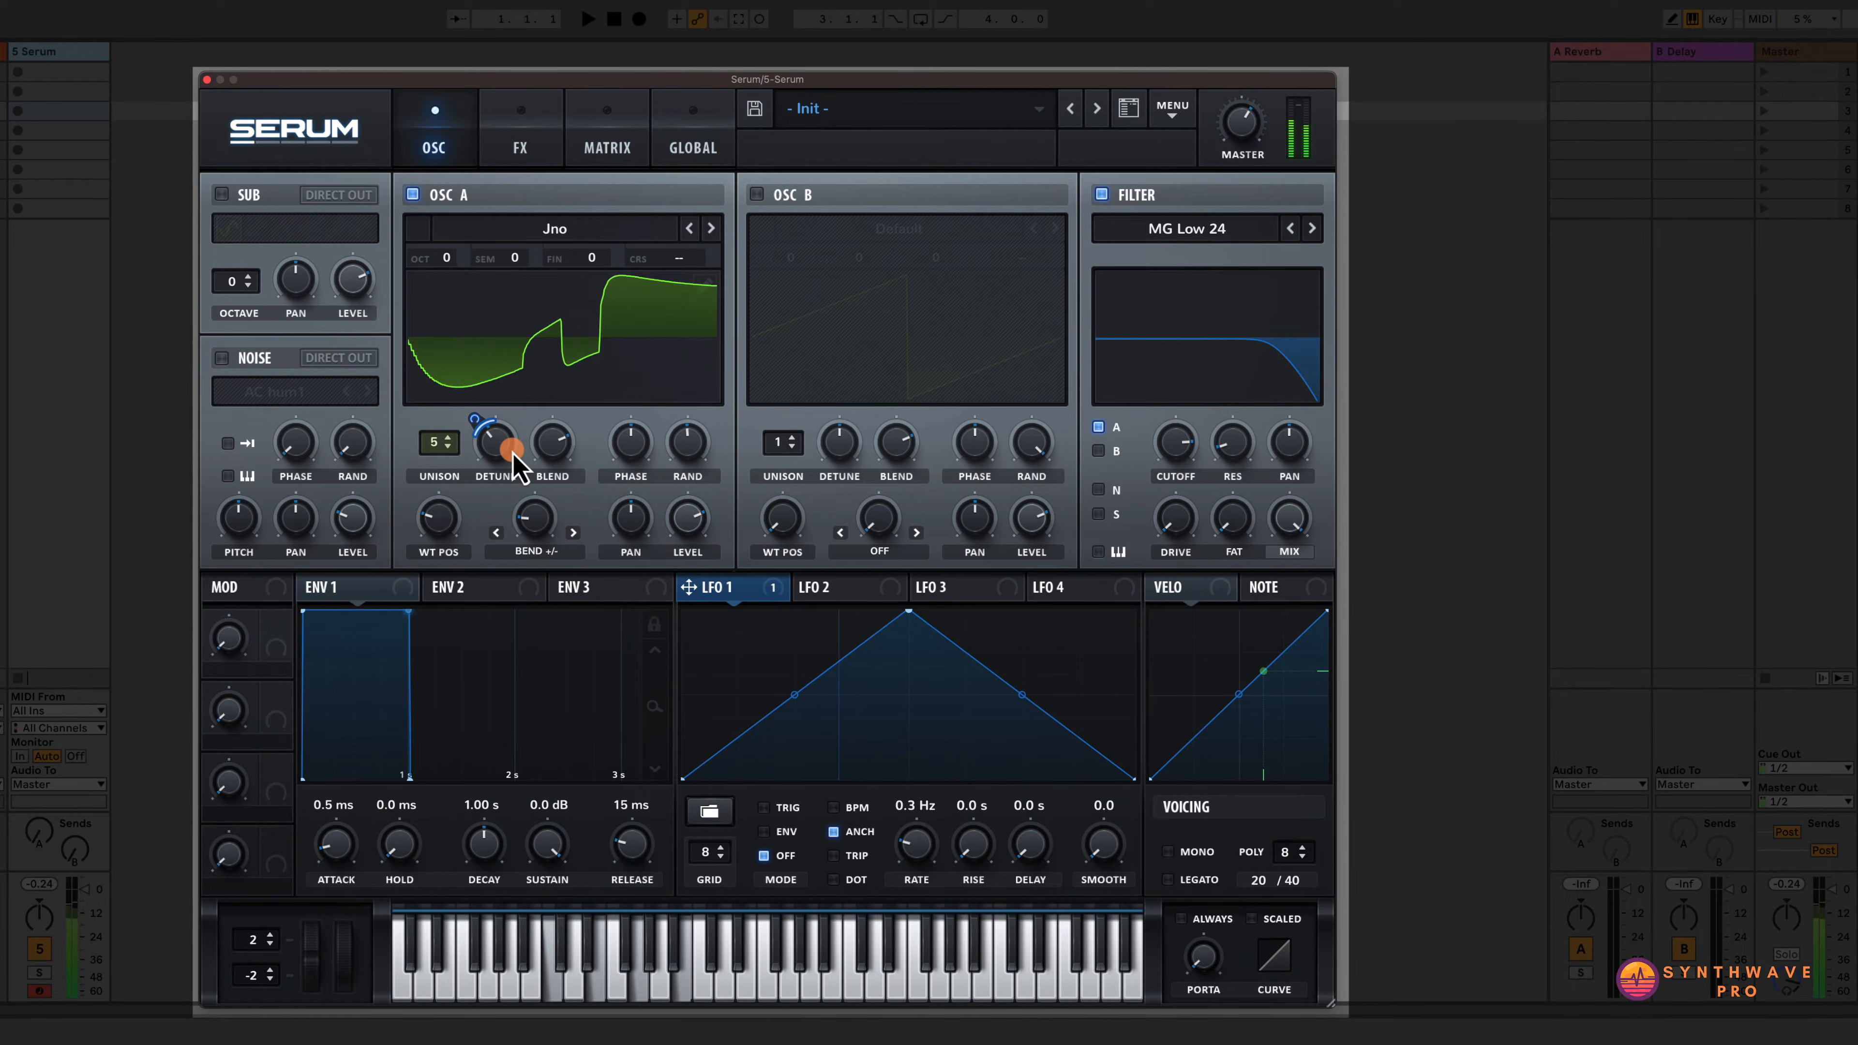
{"action": "left_click_drag", "start_coordinate": [494, 441], "coordinate": [500, 469]}
Assign envelope 1 to oscillator A's level and lengthen the envelope's release to 2.99 s.
{"action": "left_click", "coordinate": [347, 590]}
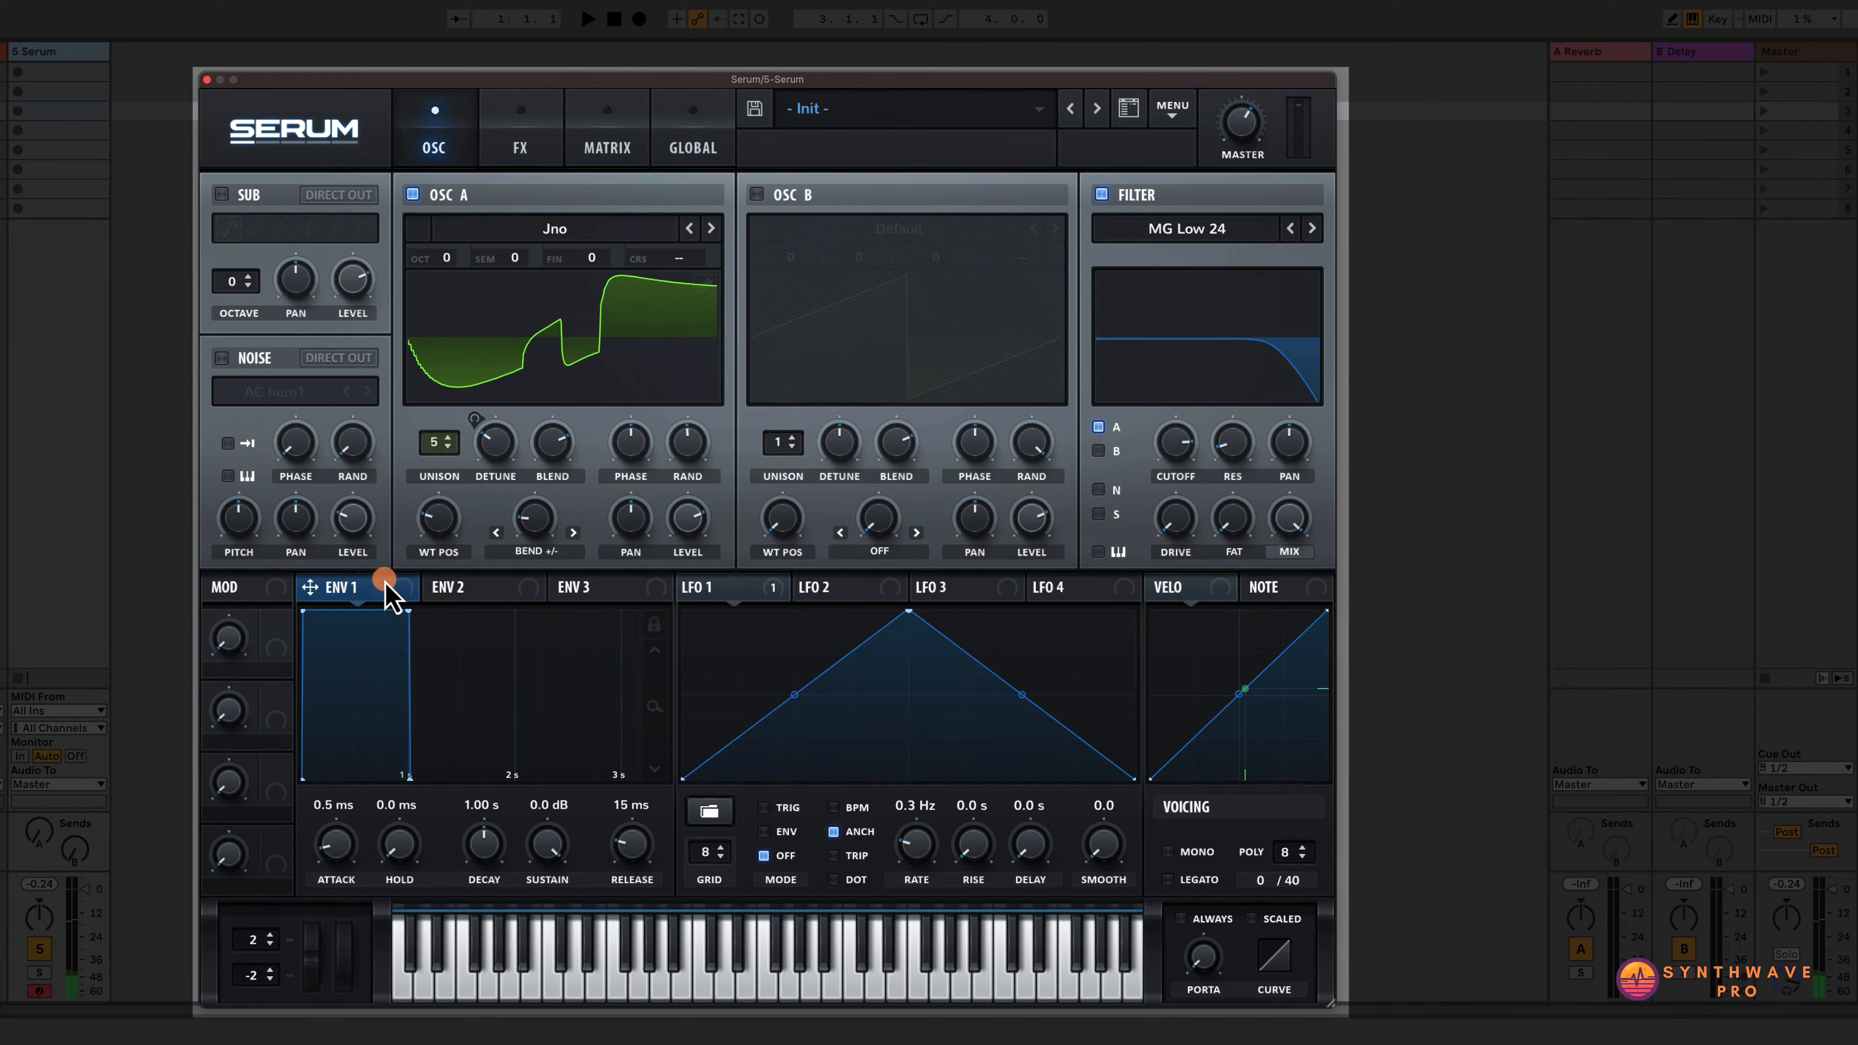
{"action": "left_click", "coordinate": [309, 587]}
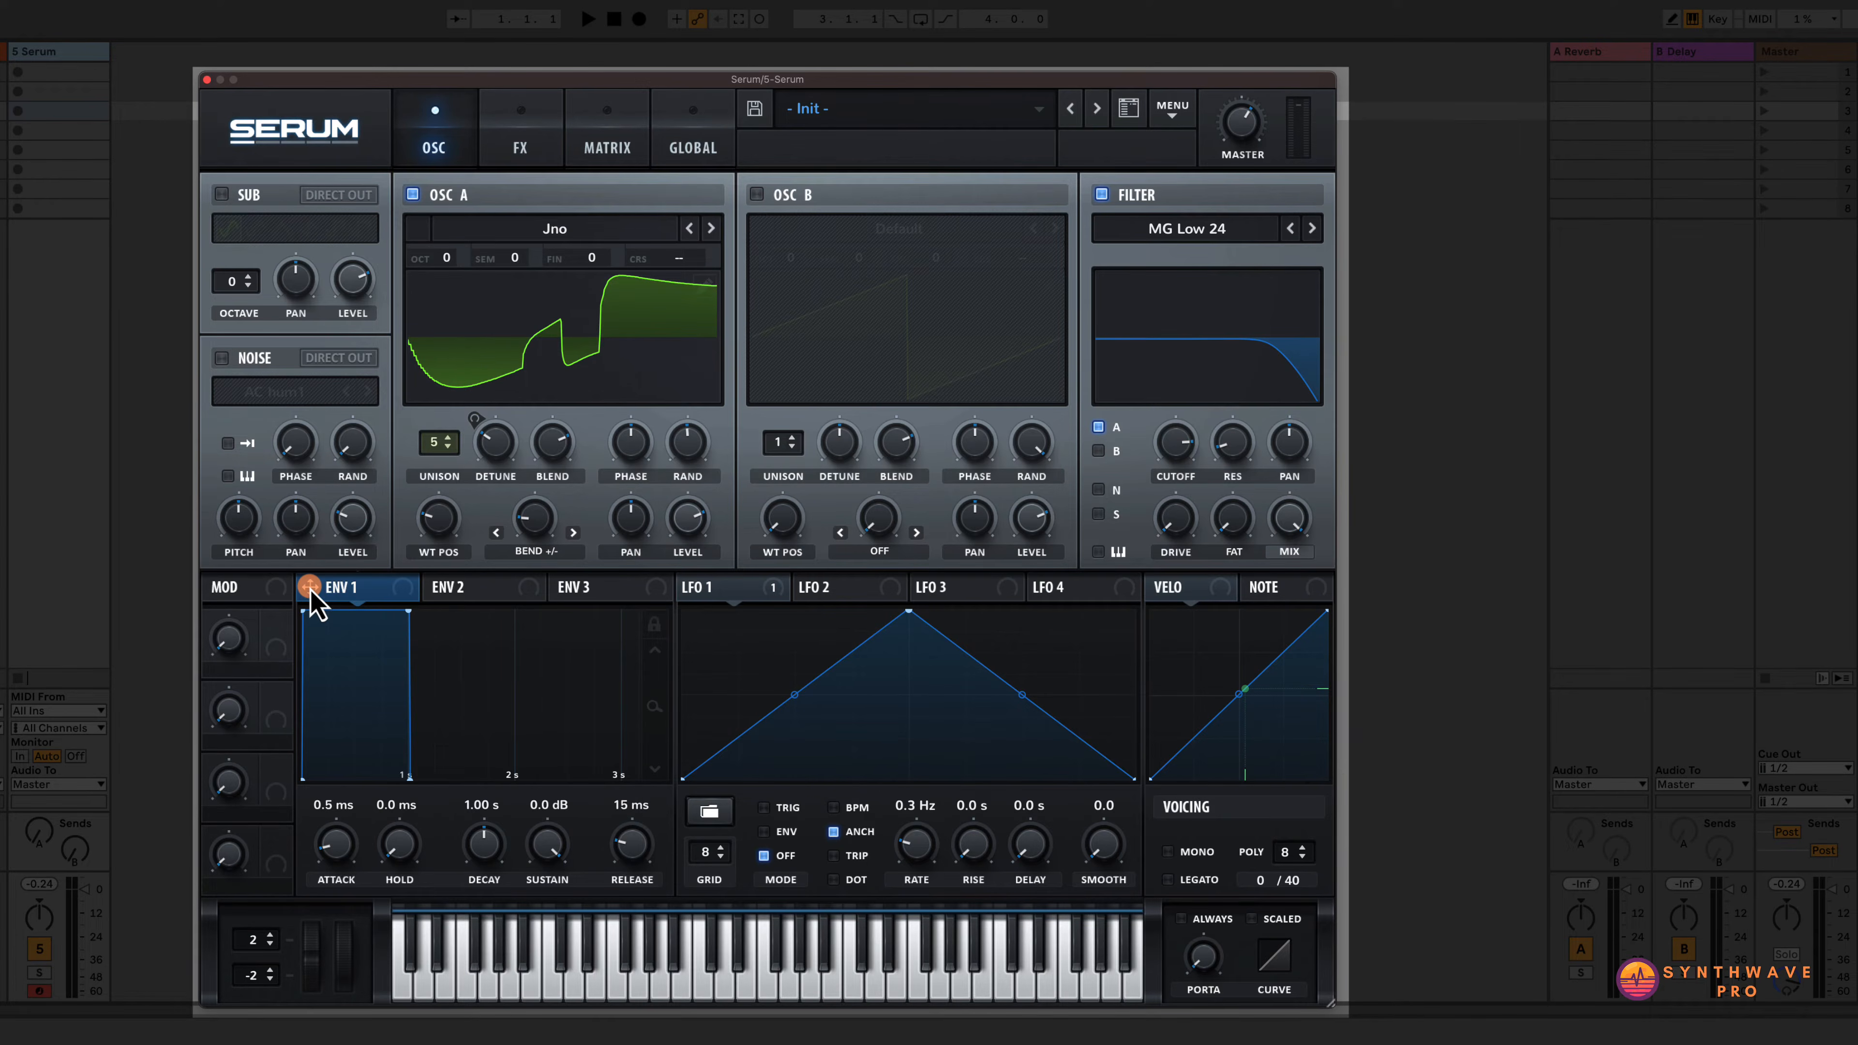
{"action": "left_click_drag", "start_coordinate": [310, 587], "coordinate": [686, 454]}
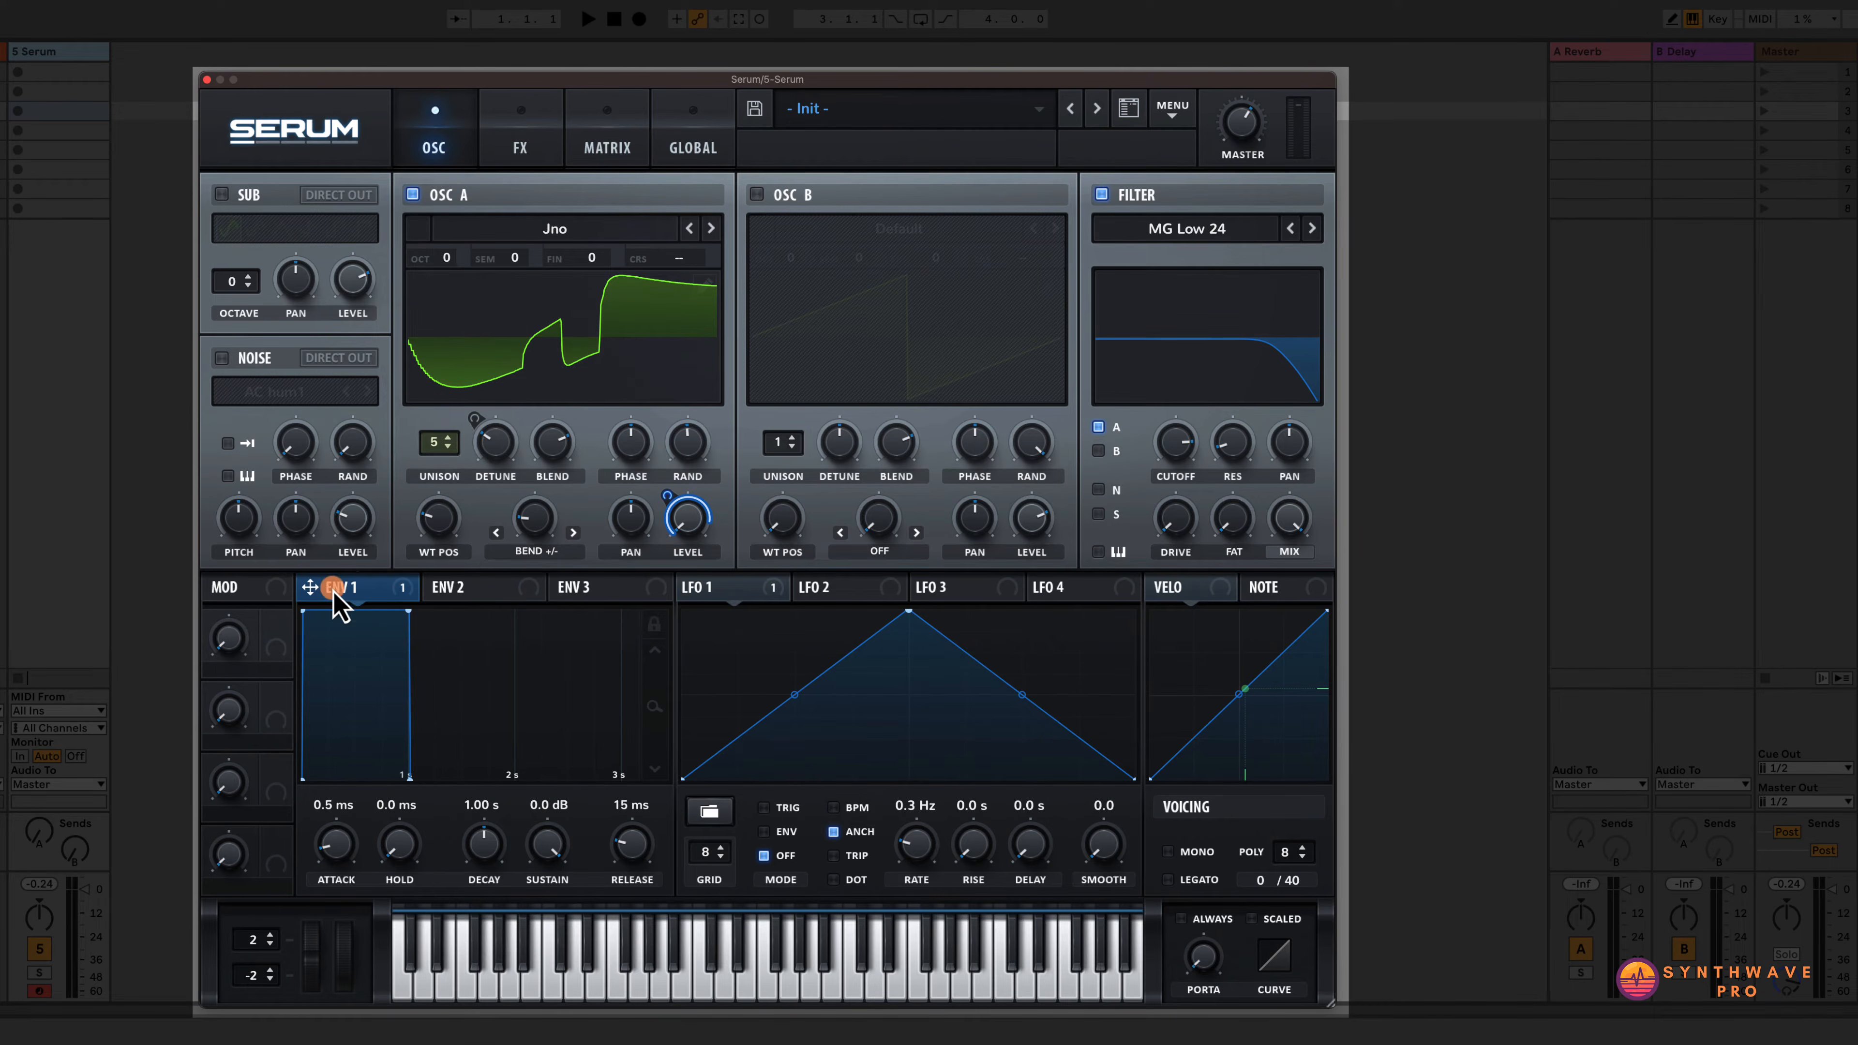
{"action": "mouse_move", "coordinate": [350, 592]}
{"action": "mouse_move", "coordinate": [698, 516]}
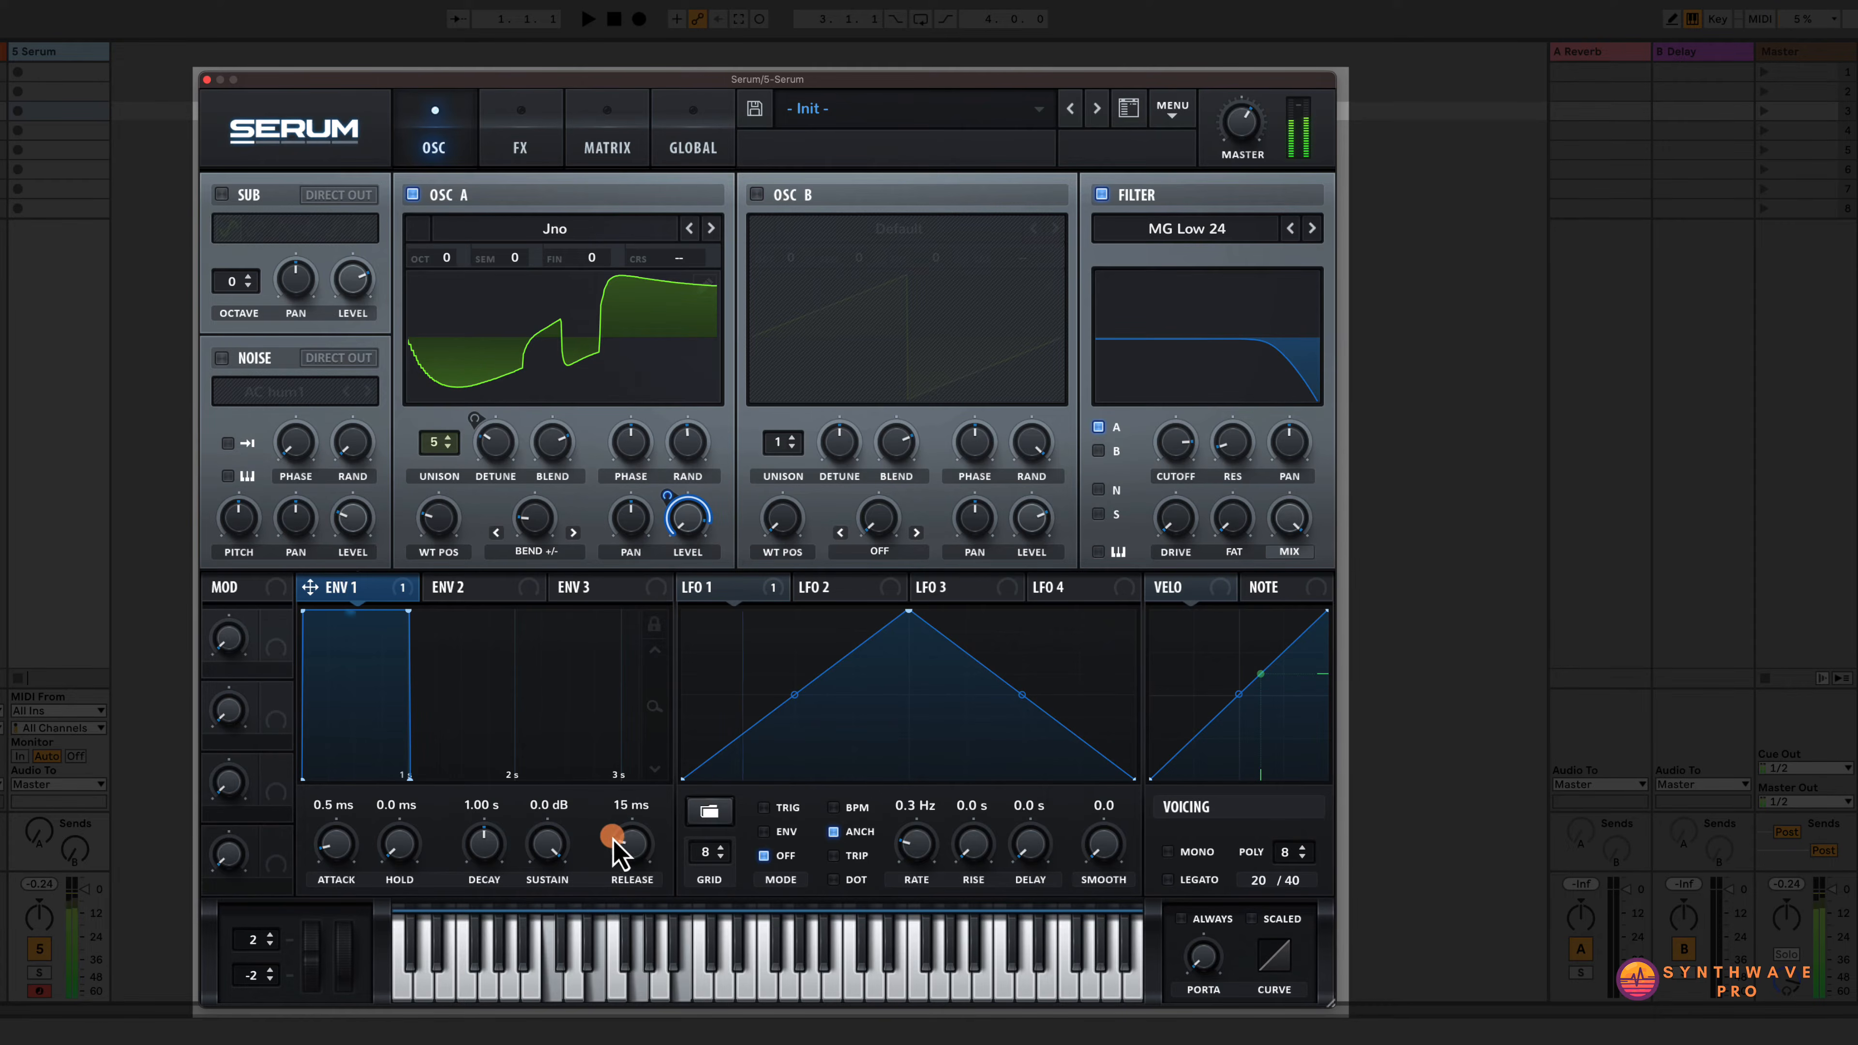
{"action": "left_click_drag", "start_coordinate": [631, 842], "coordinate": [636, 776]}
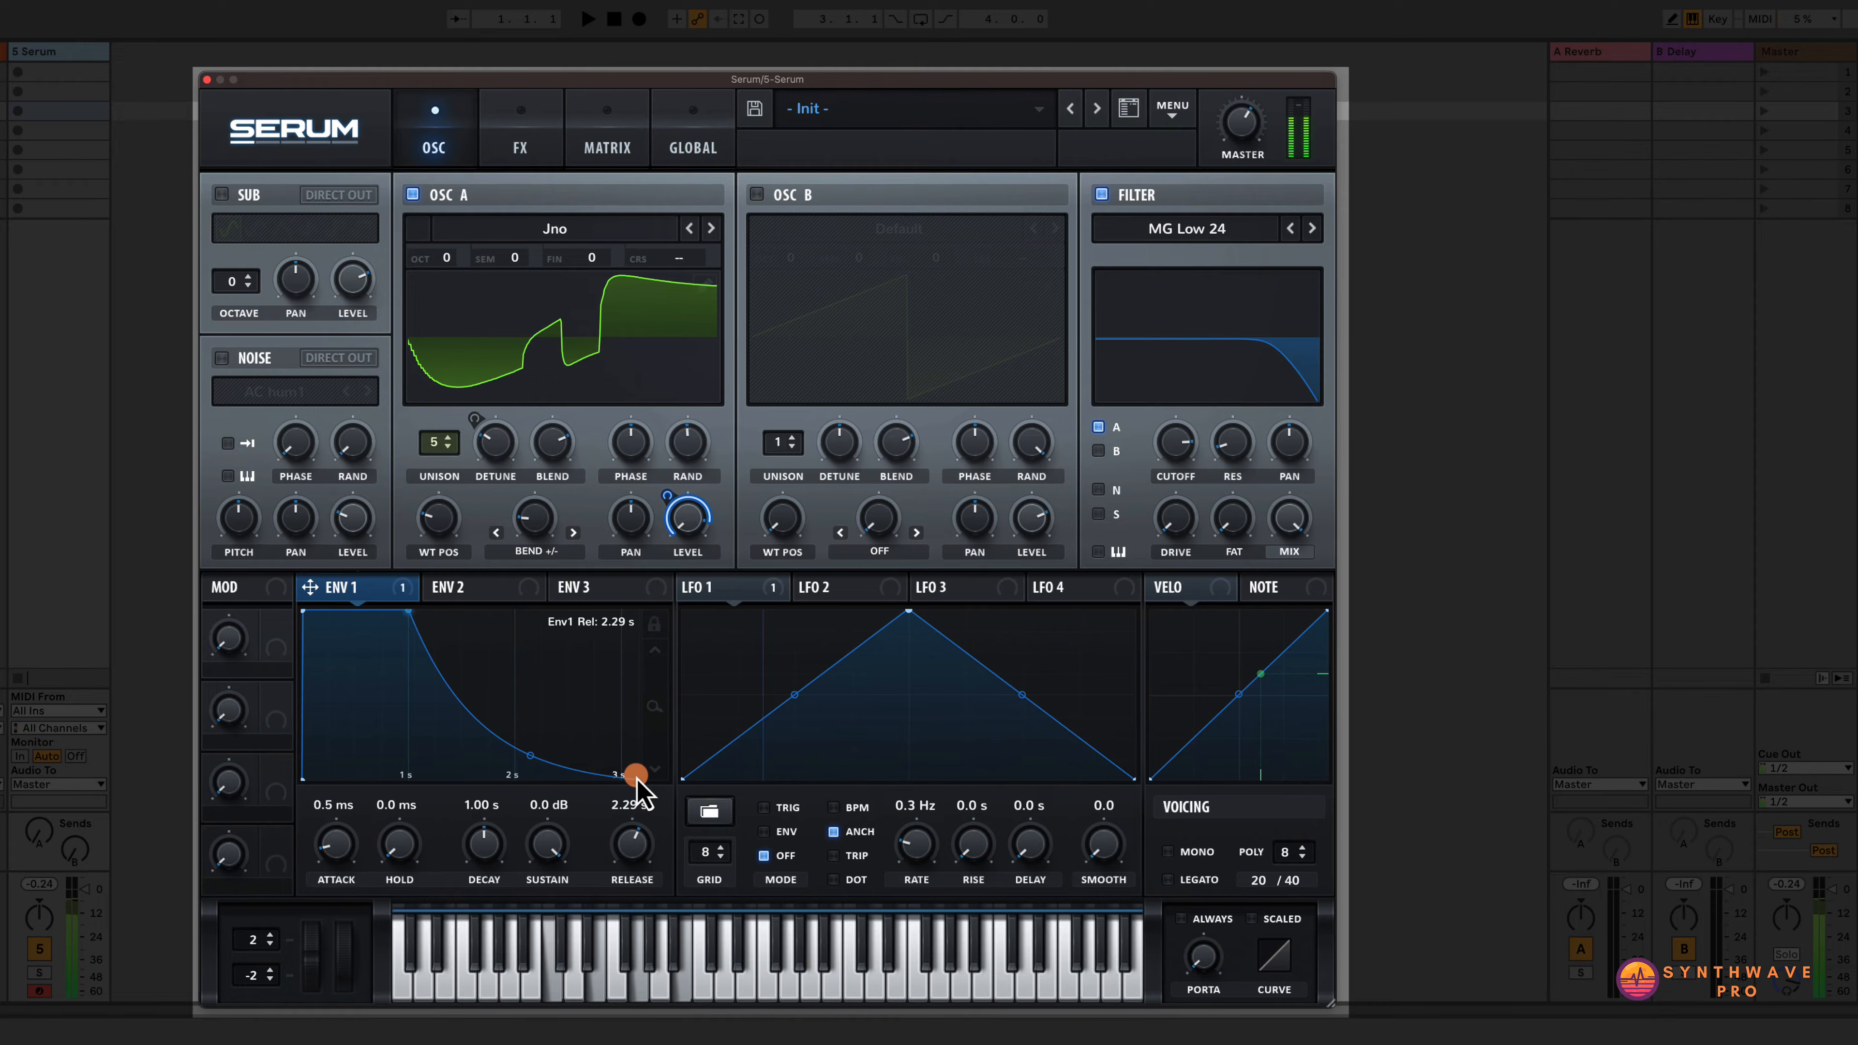
{"action": "left_click_drag", "start_coordinate": [636, 849], "coordinate": [637, 838]}
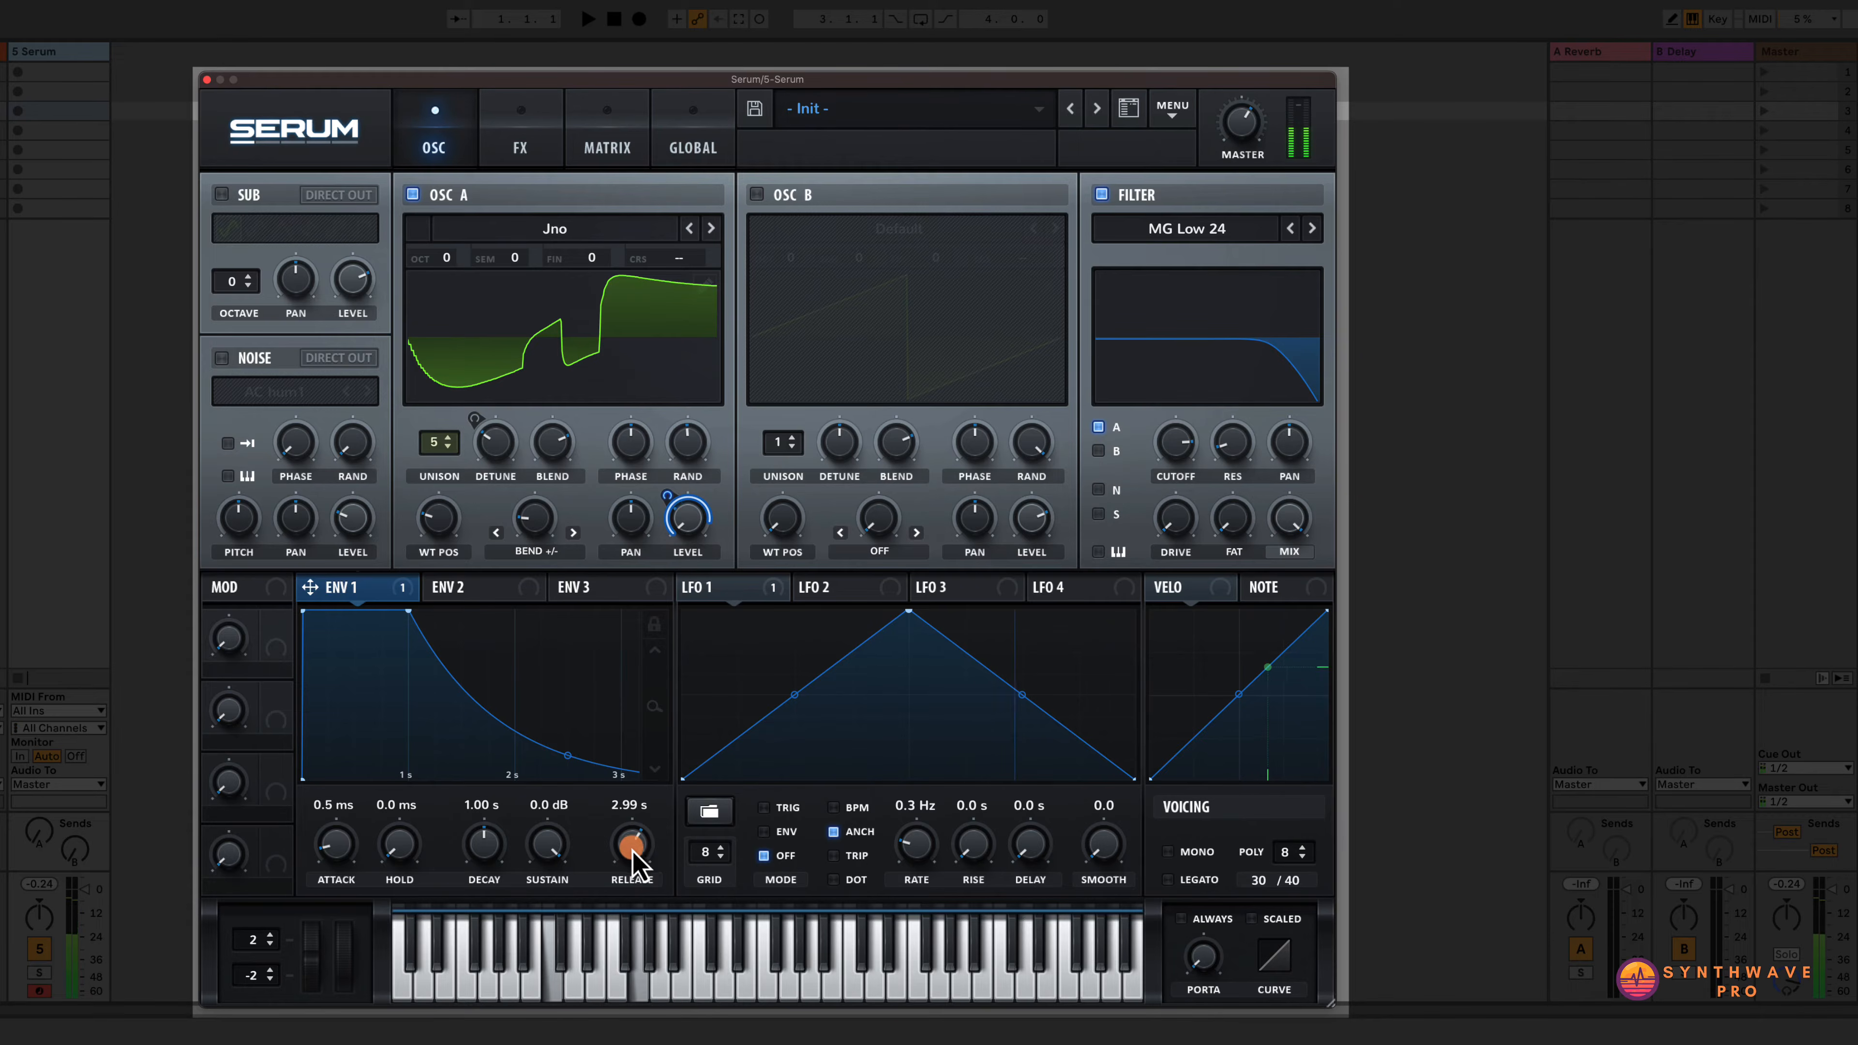
Shape envelope 1 with a 213 ms attack, 523 ms hold and 3.81 s release.
{"action": "left_click_drag", "start_coordinate": [634, 850], "coordinate": [633, 841]}
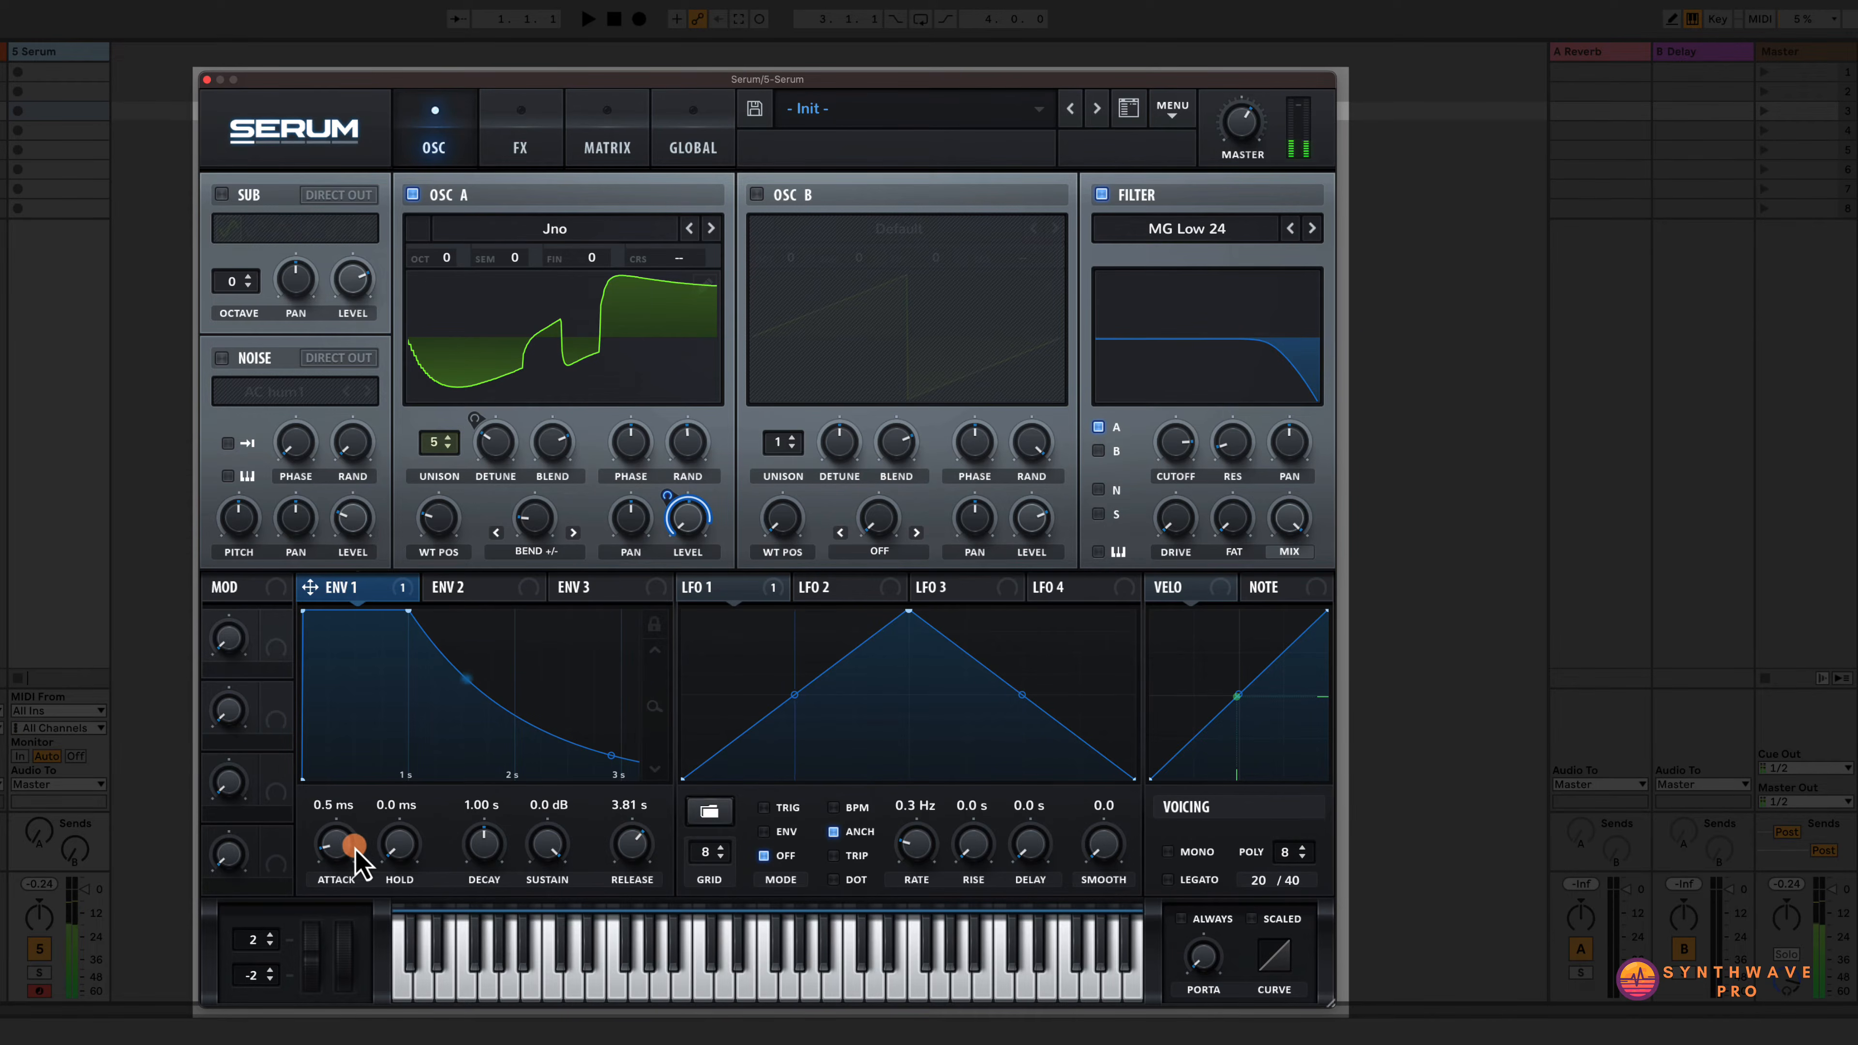
{"action": "left_click_drag", "start_coordinate": [336, 852], "coordinate": [341, 824]}
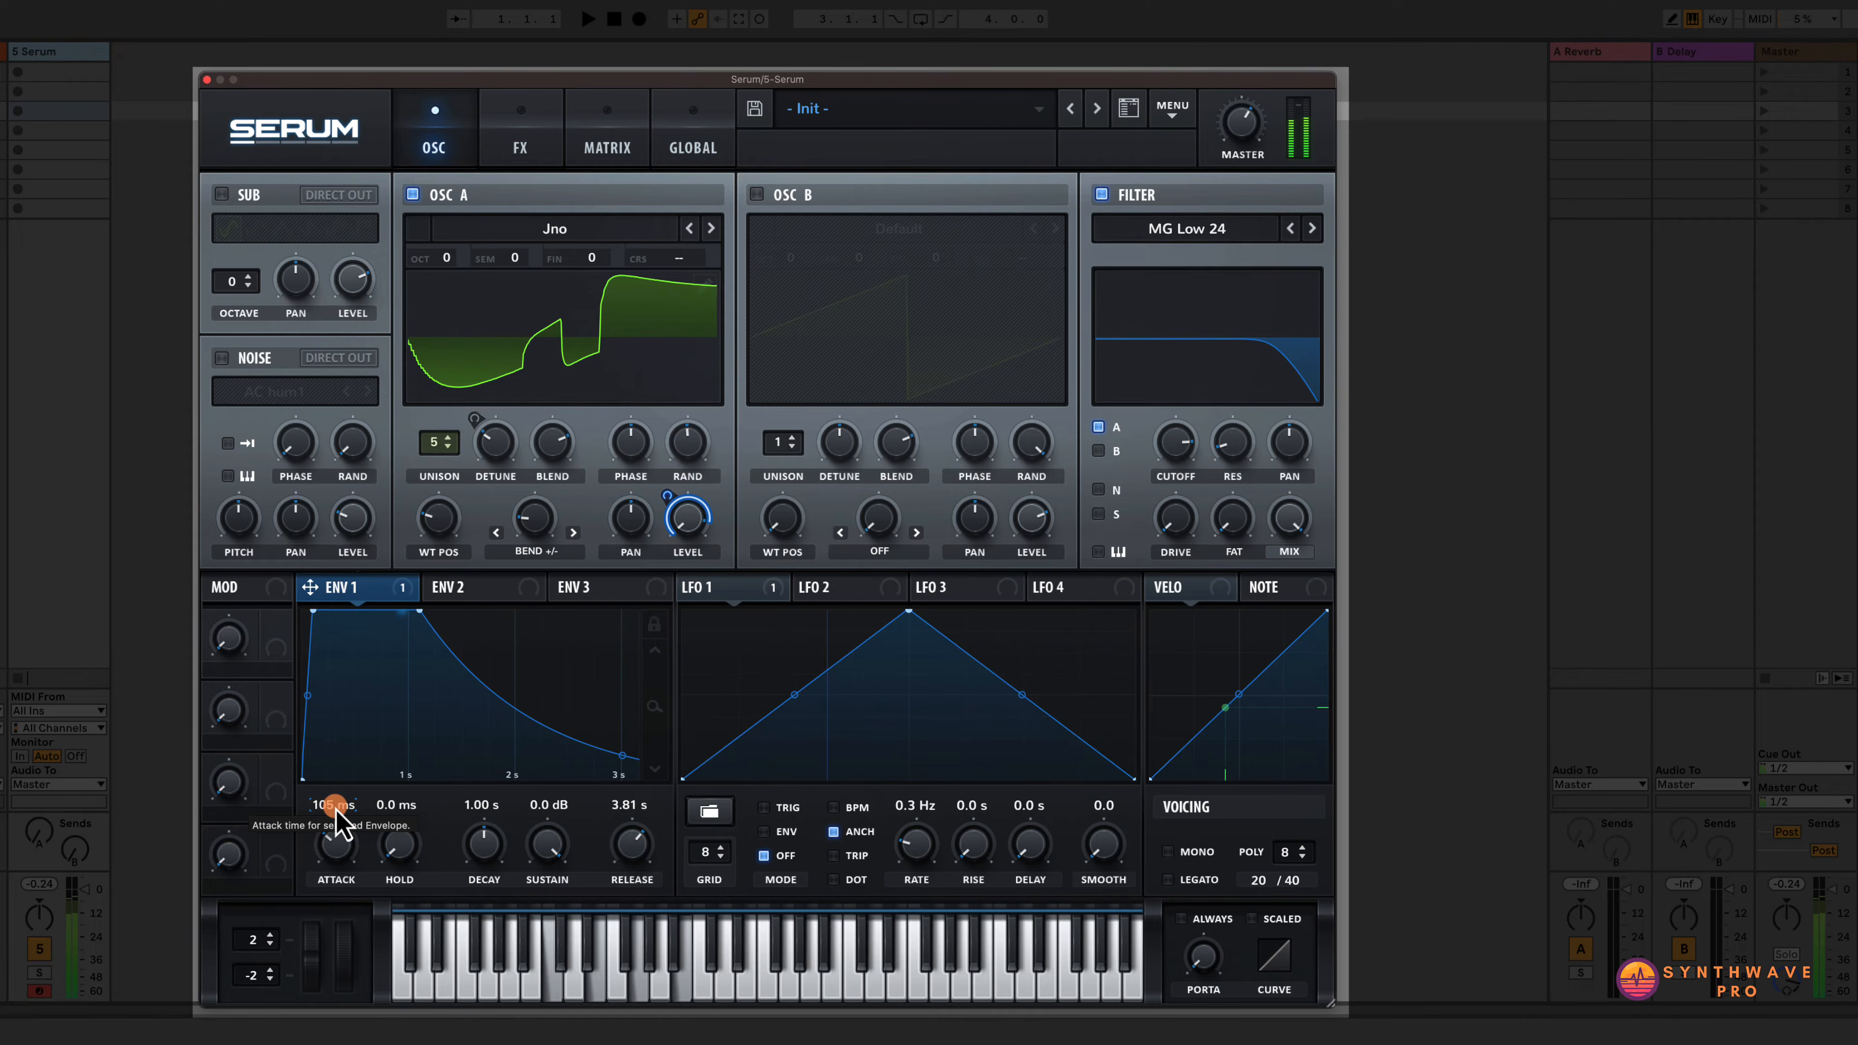
{"action": "left_click_drag", "start_coordinate": [337, 809], "coordinate": [345, 869]}
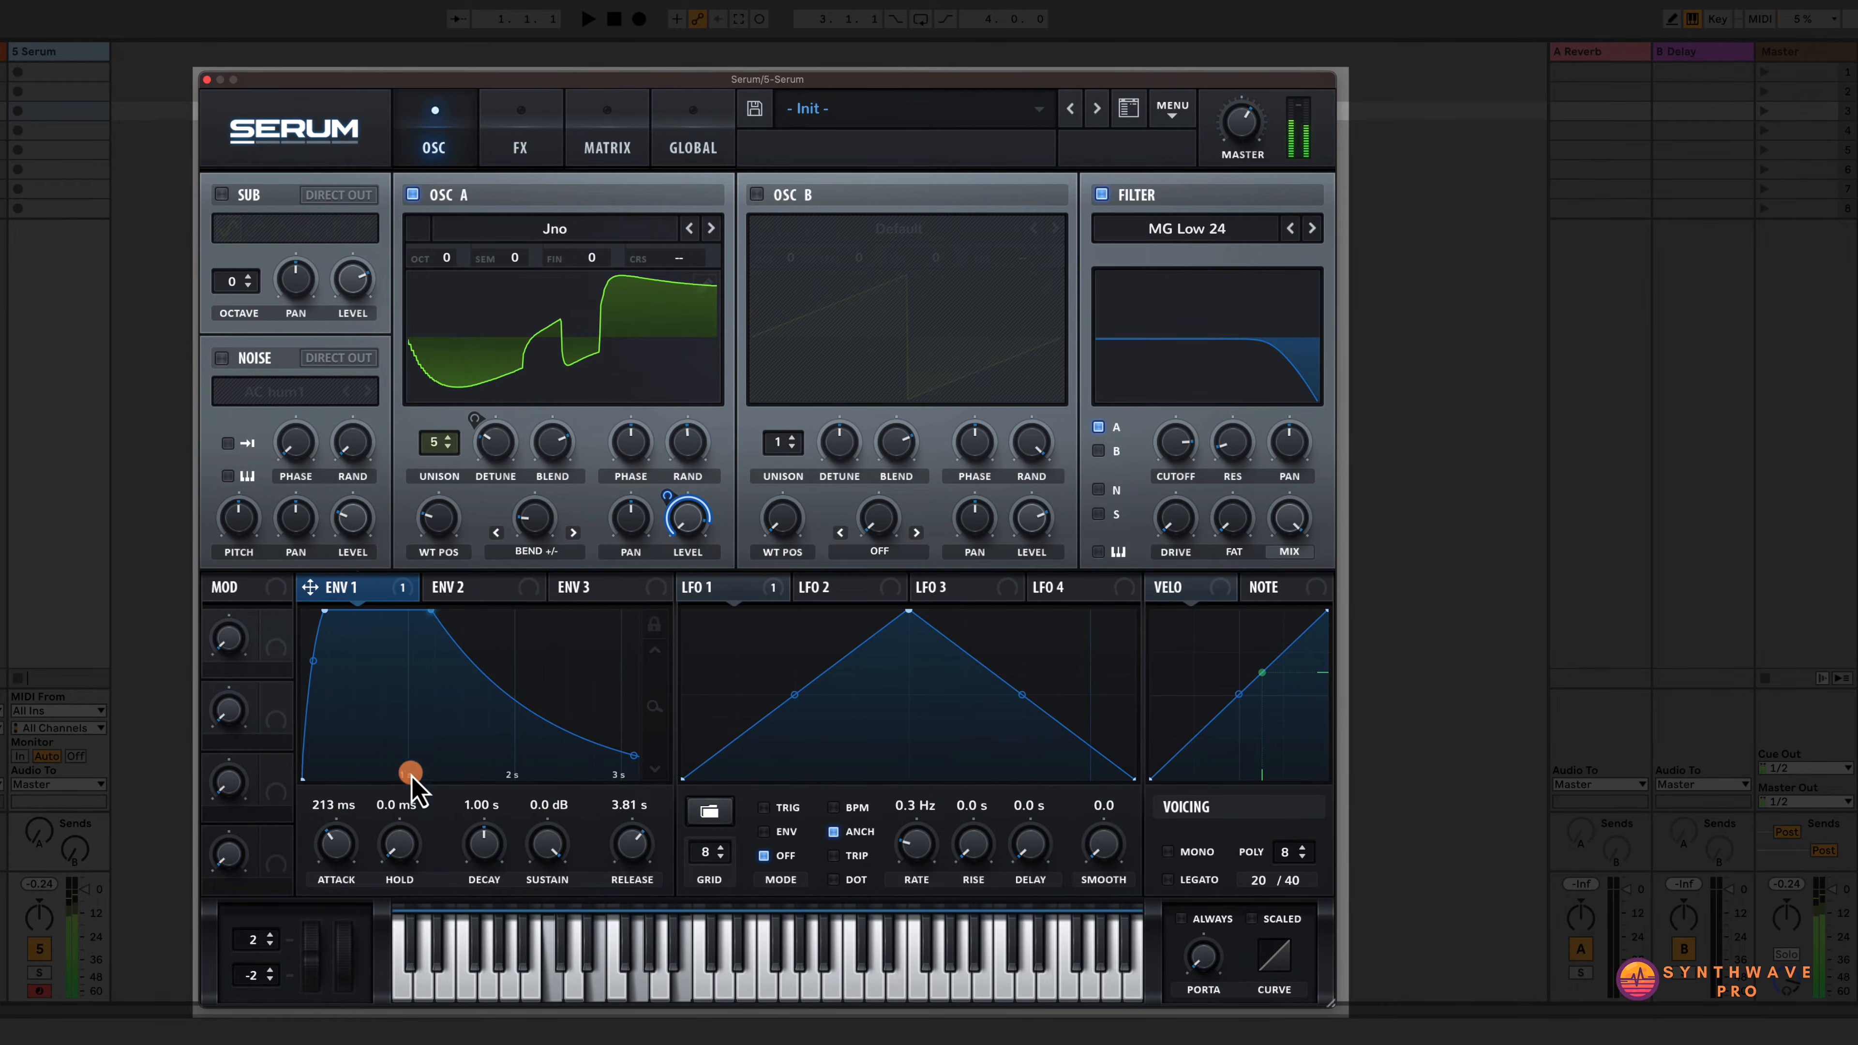
{"action": "left_click_drag", "start_coordinate": [399, 841], "coordinate": [397, 751]}
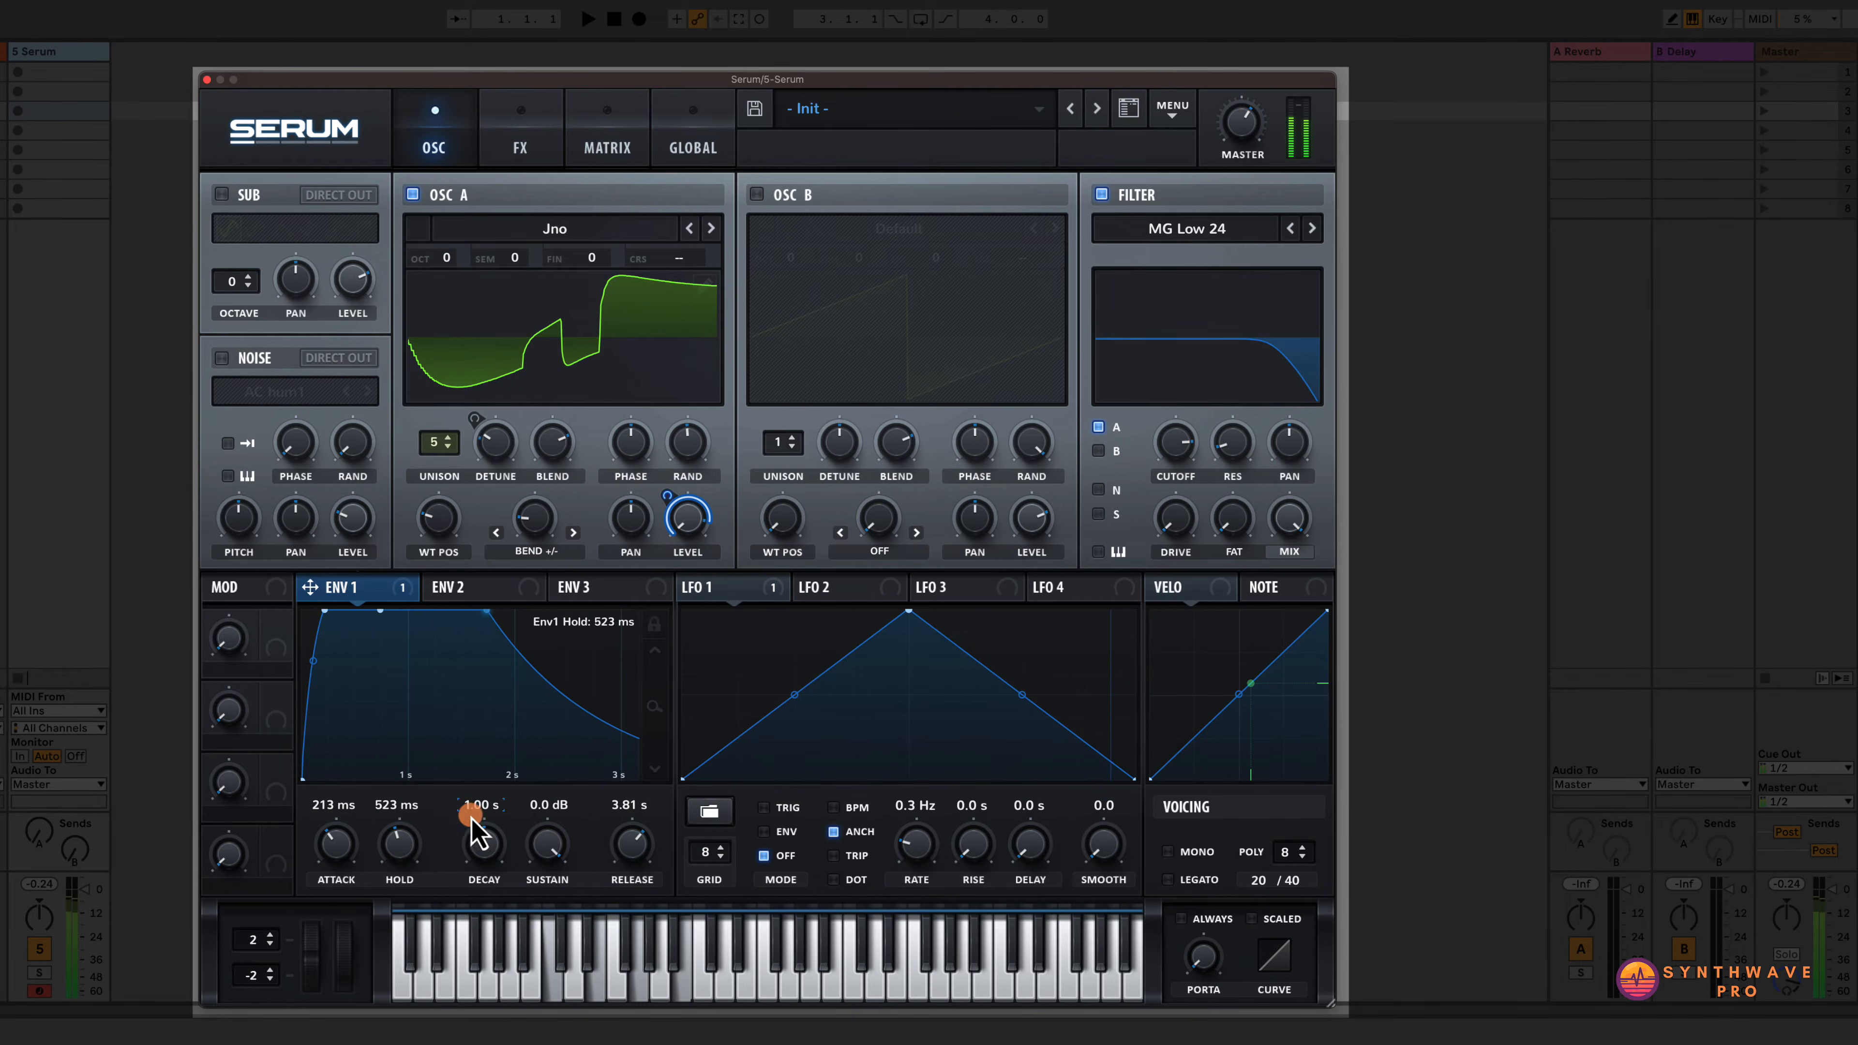
{"action": "mouse_move", "coordinate": [537, 842]}
{"action": "left_mouse_down"}
{"action": "mouse_move", "coordinate": [543, 857]}
{"action": "mouse_move", "coordinate": [541, 831]}
{"action": "mouse_move", "coordinate": [566, 834]}
{"action": "left_mouse_up"}
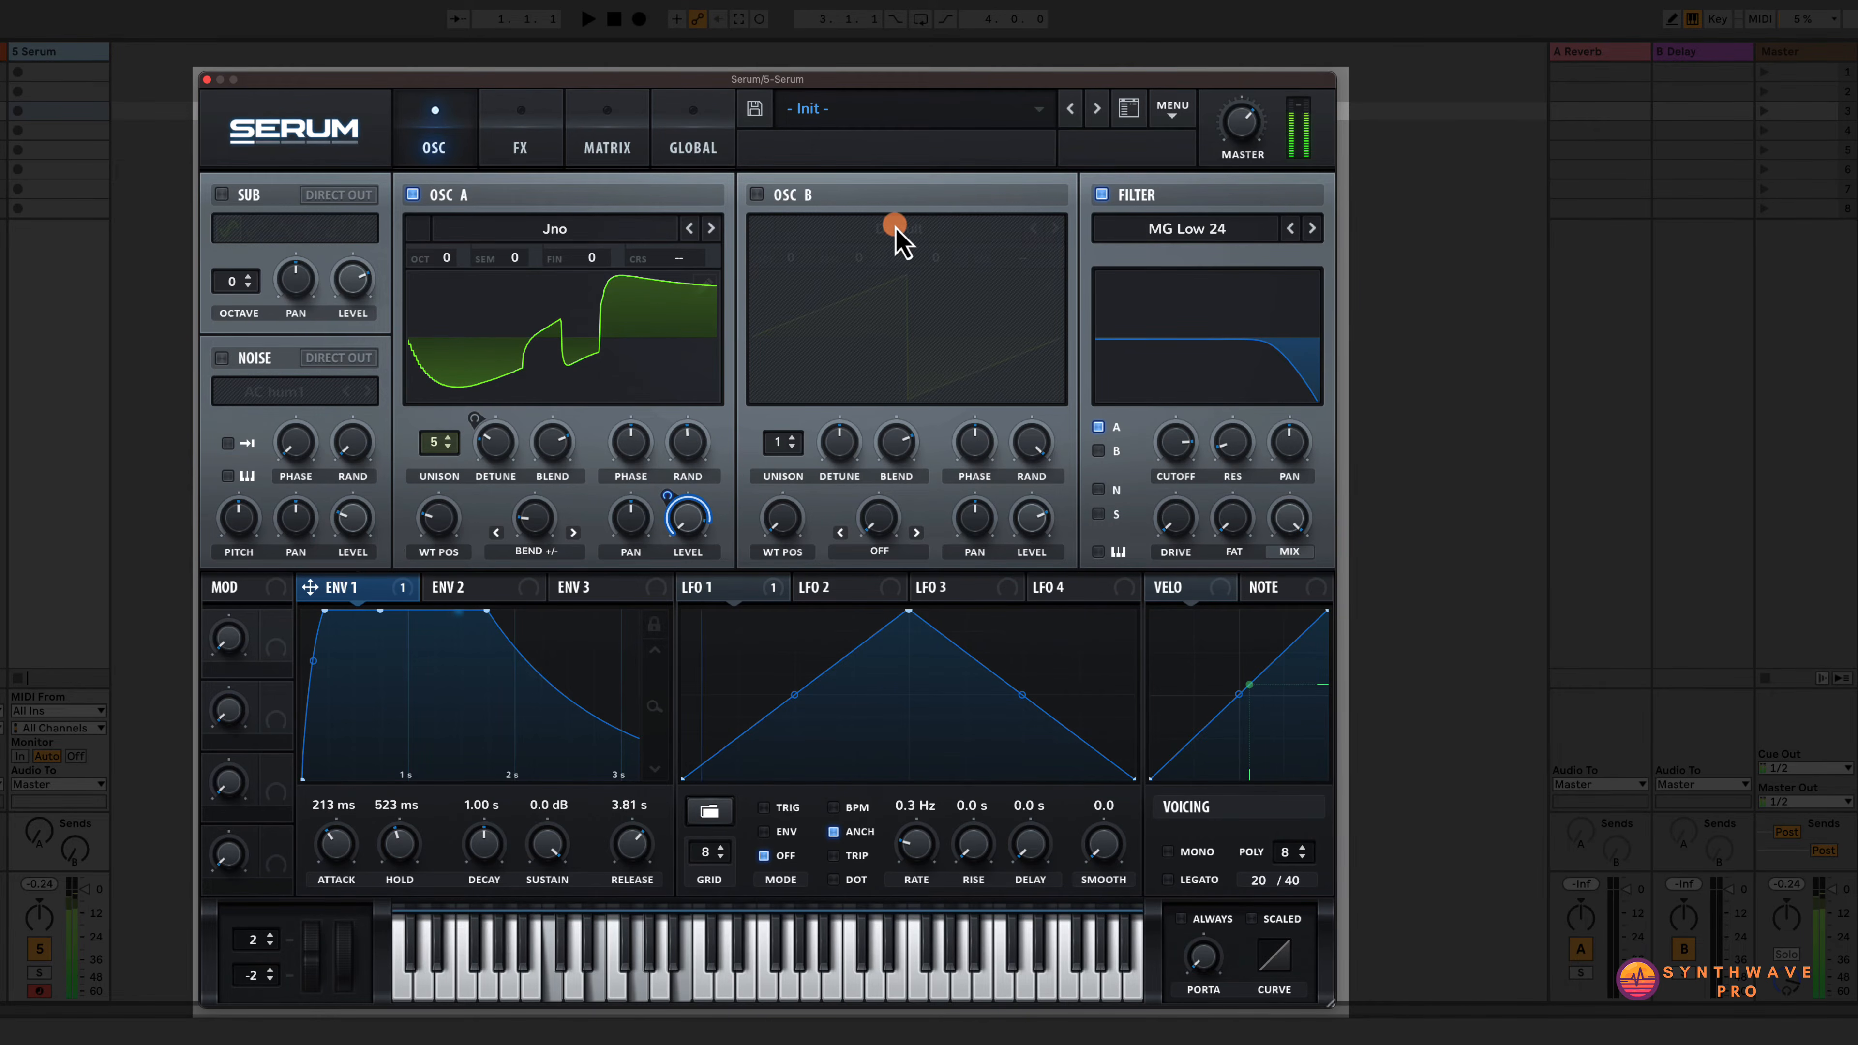
Turn on oscillator B and set its warp mode to Sync Window.
{"action": "left_click", "coordinate": [756, 195]}
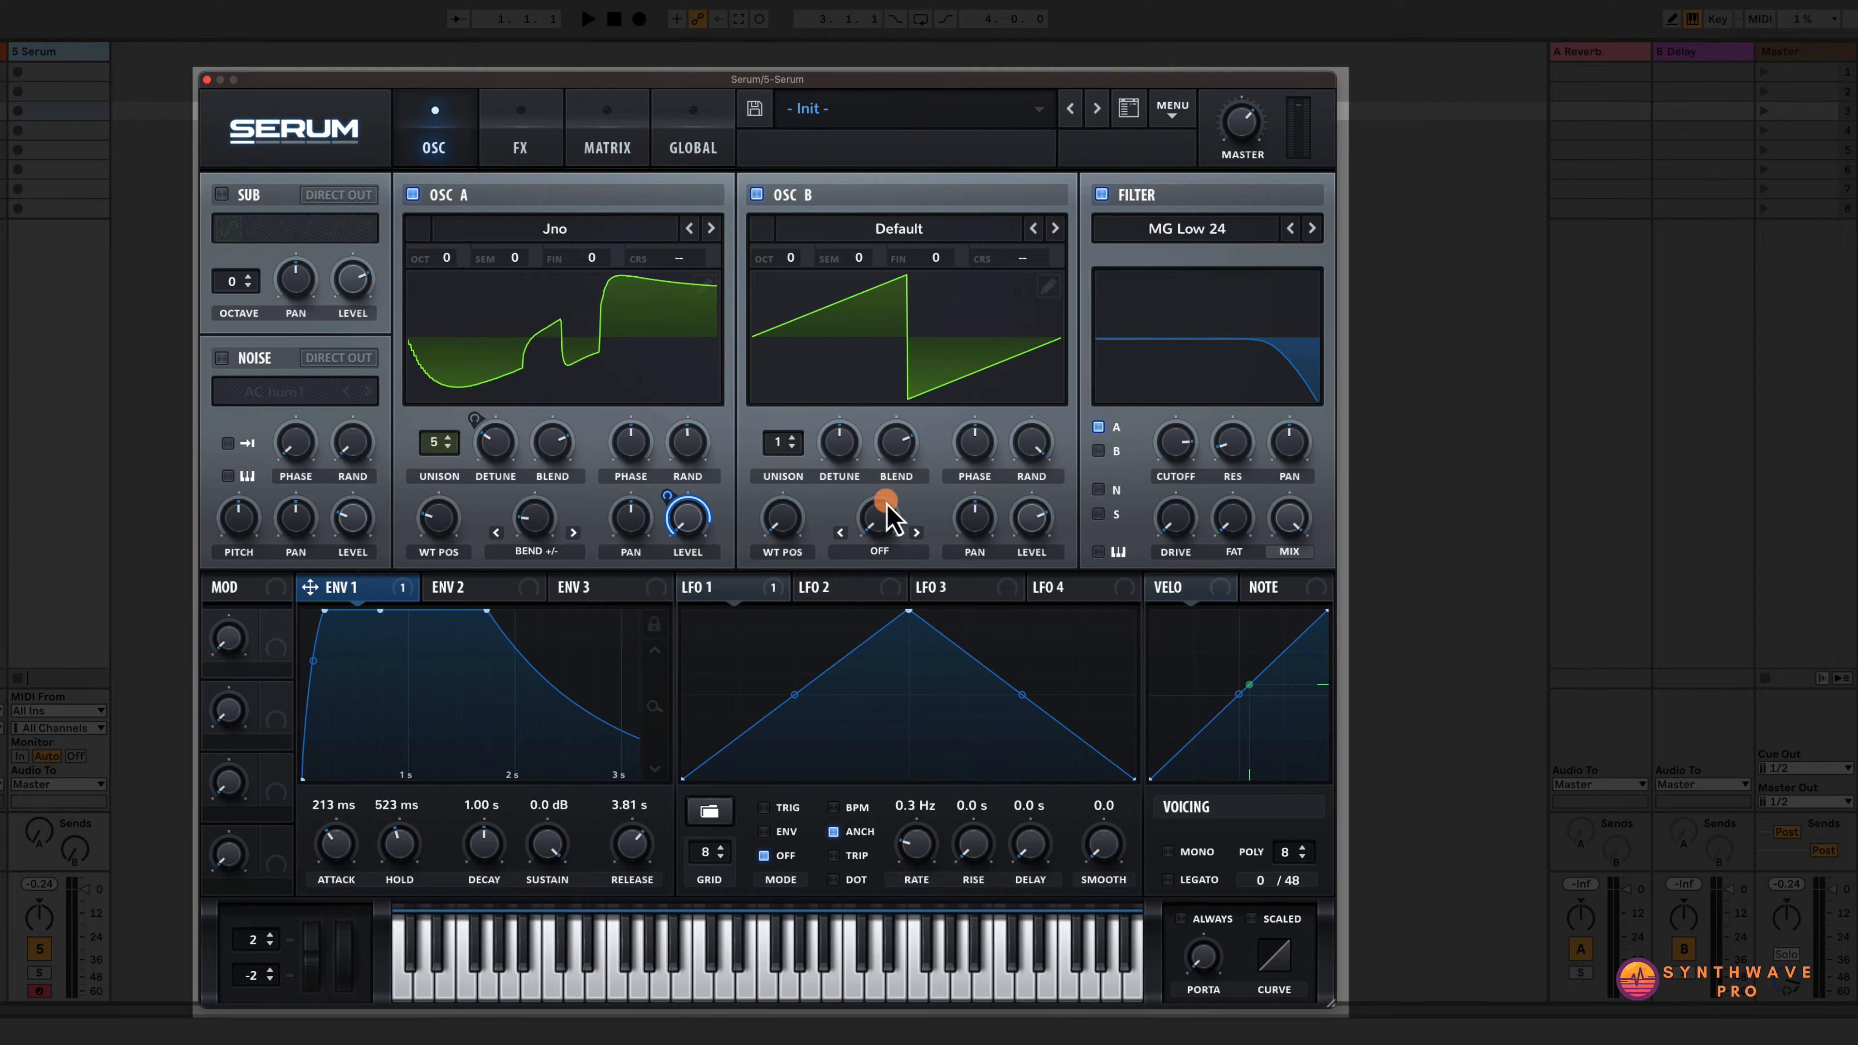
{"action": "left_click", "coordinate": [882, 548]}
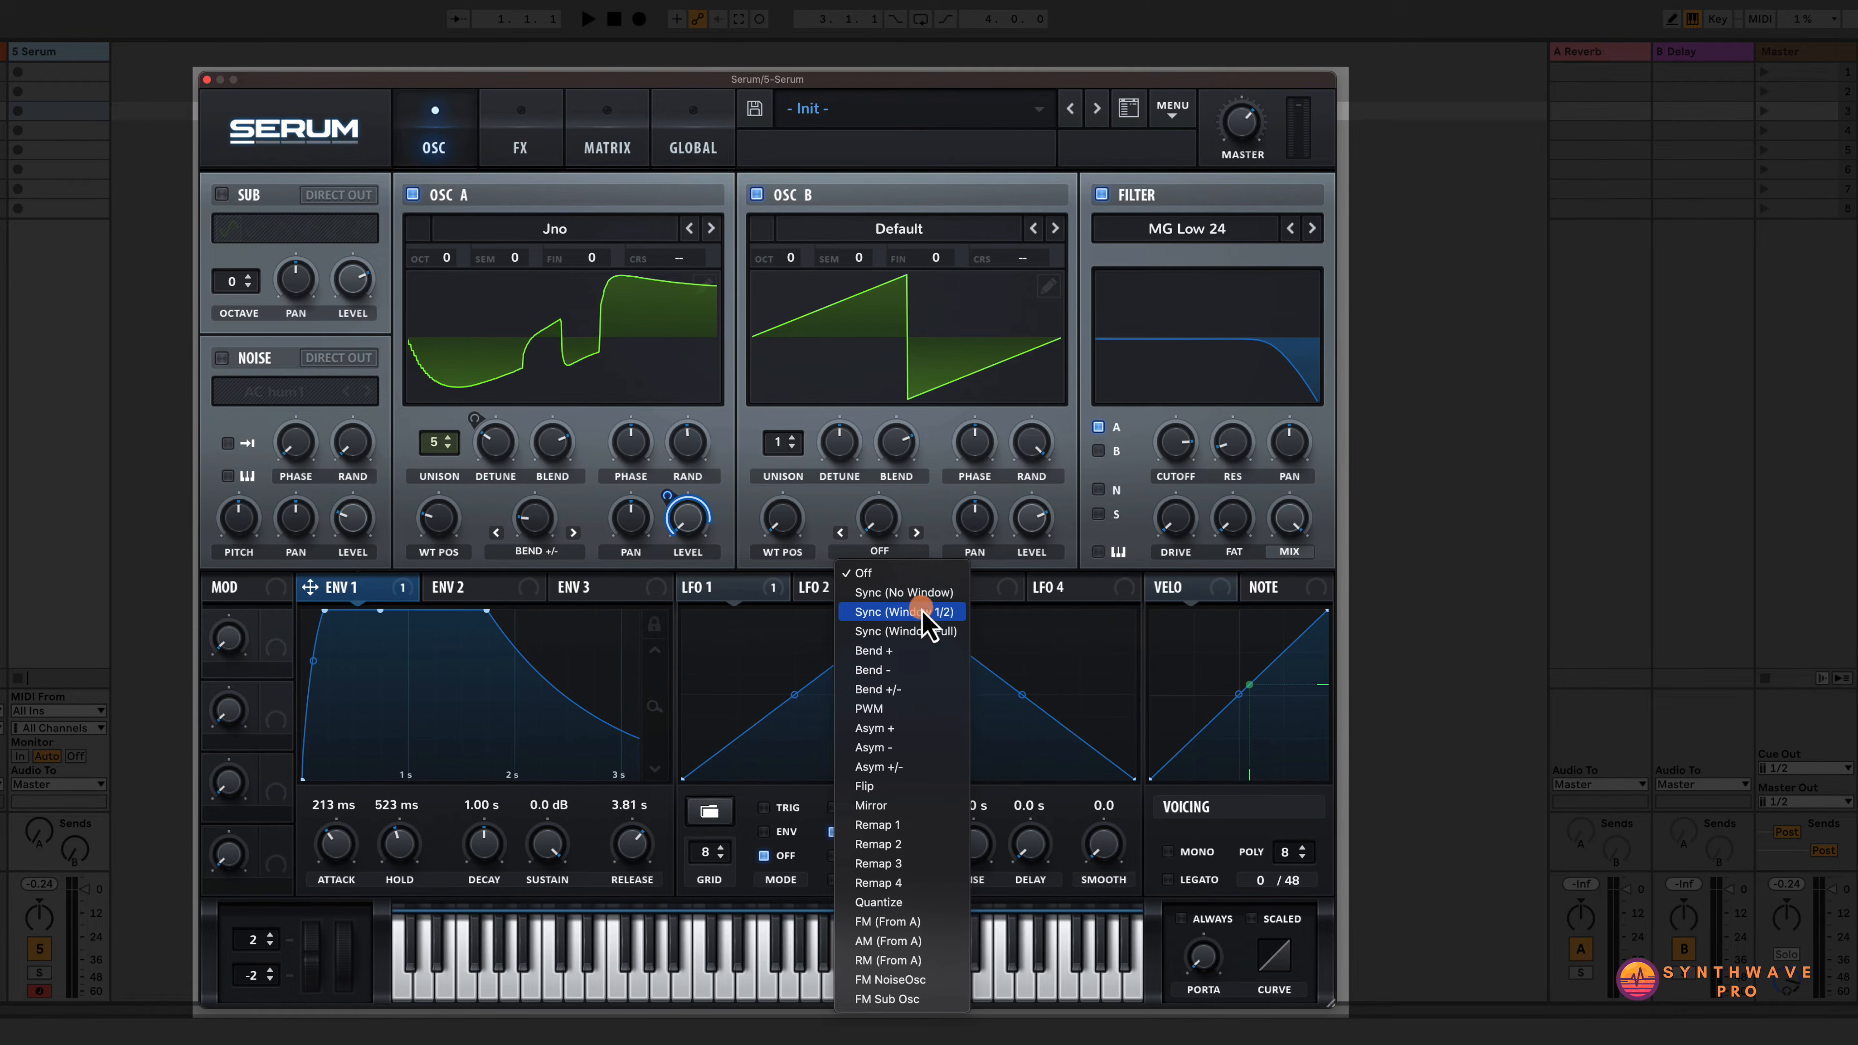
{"action": "left_click", "coordinate": [929, 627]}
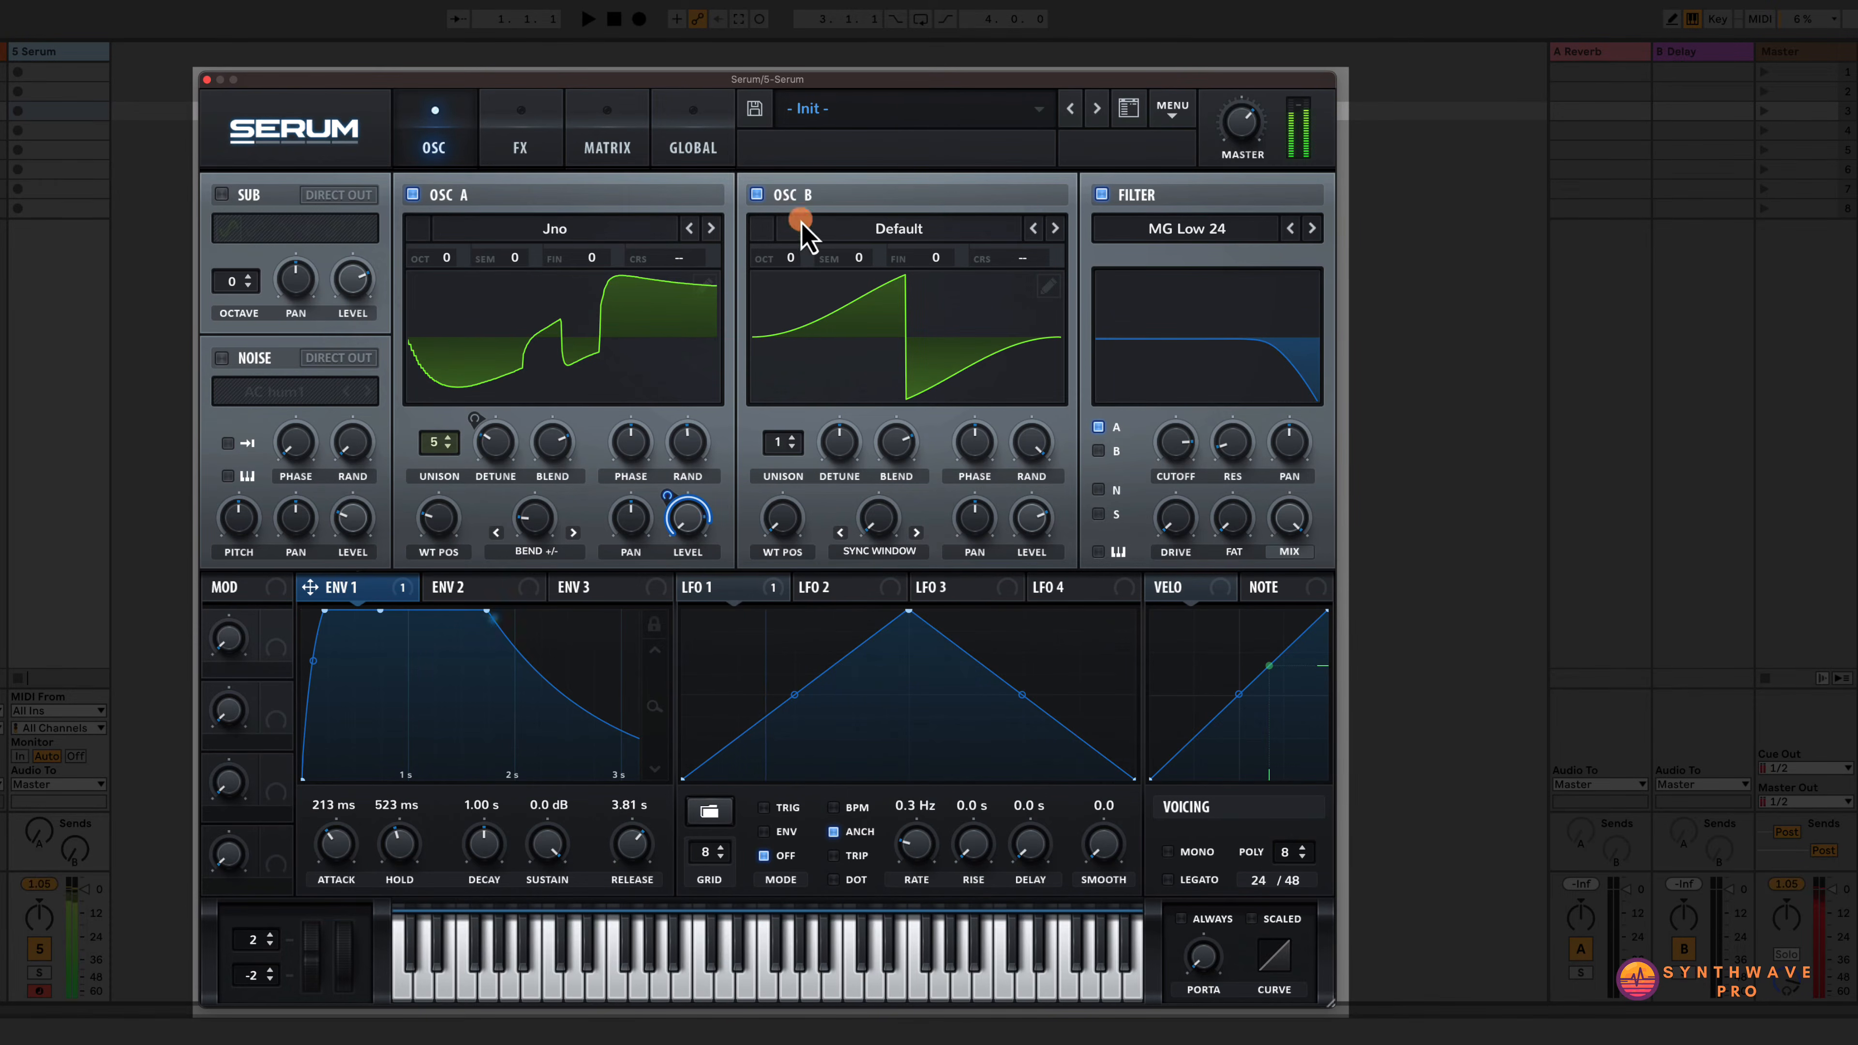
Lower oscillator B's level and route it through the filter, then raise its sync warp amount with oscillator A turned off.
{"action": "left_click_drag", "start_coordinate": [1043, 525], "coordinate": [1036, 615]}
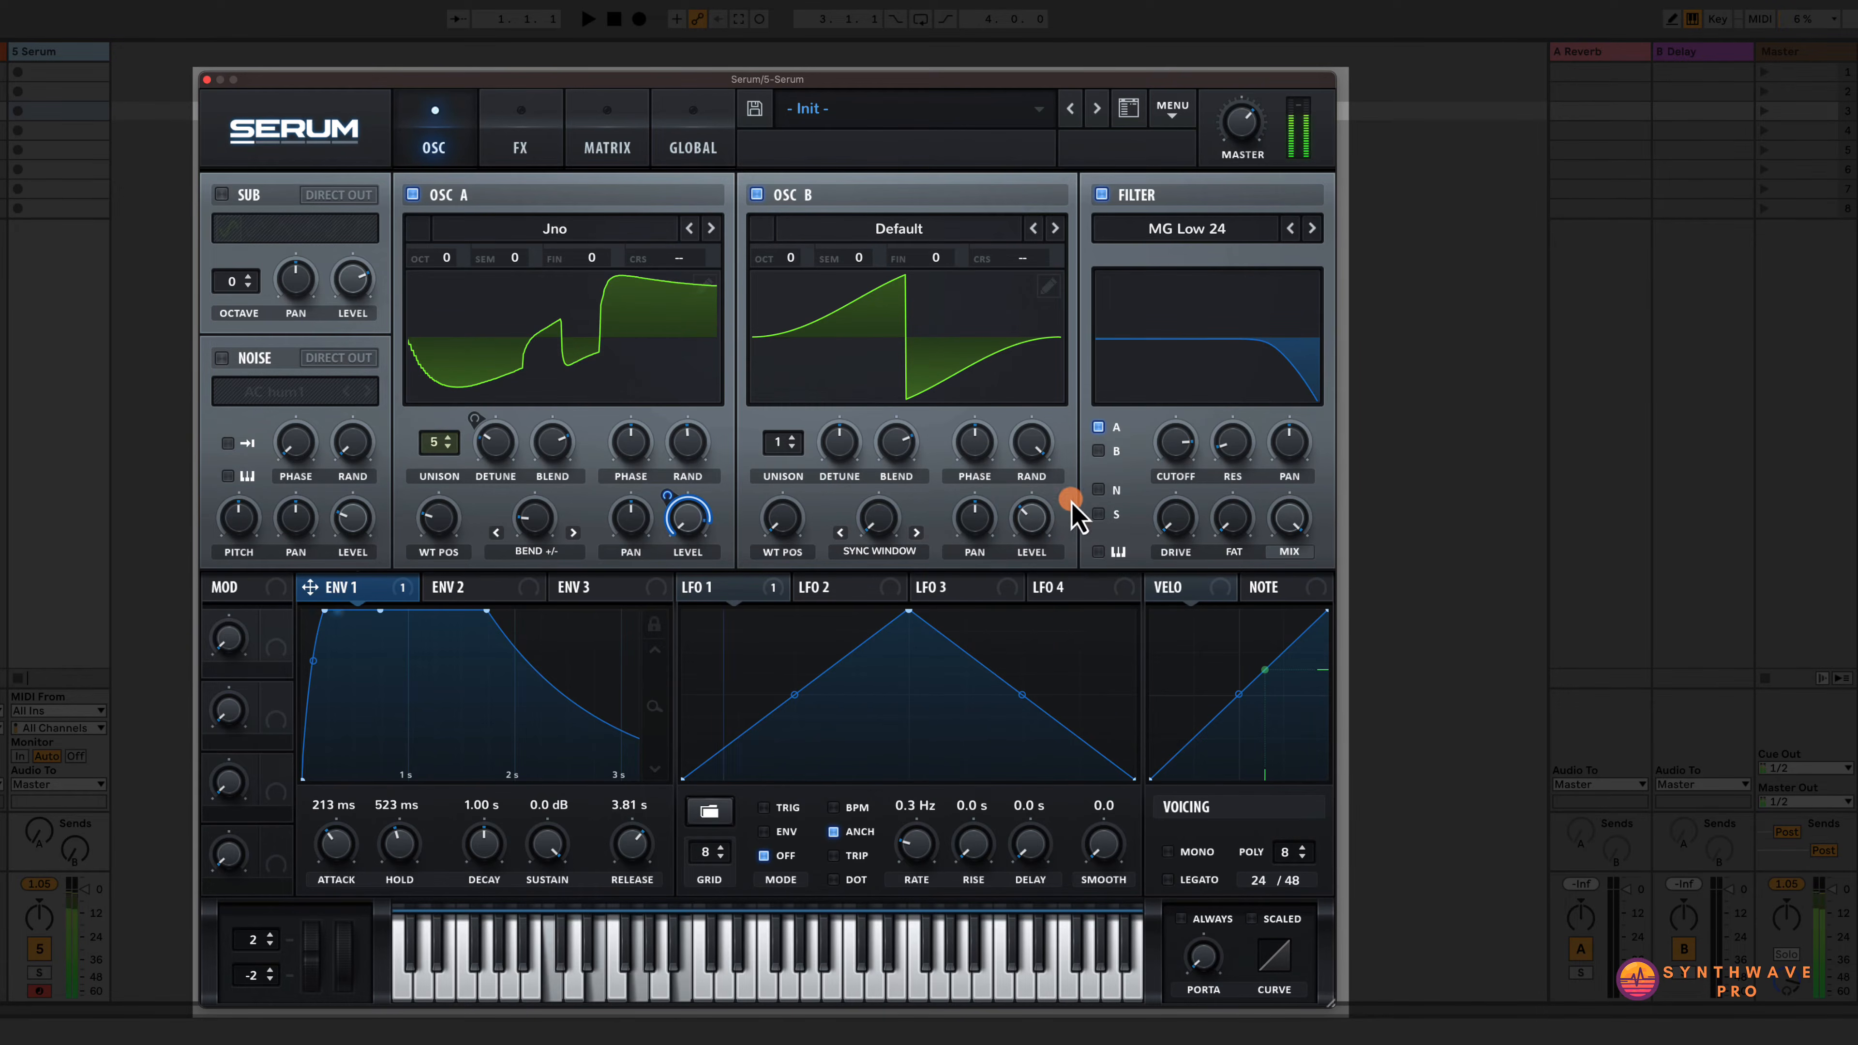
{"action": "left_click", "coordinate": [1099, 451]}
{"action": "left_click_drag", "start_coordinate": [877, 516], "coordinate": [896, 439]}
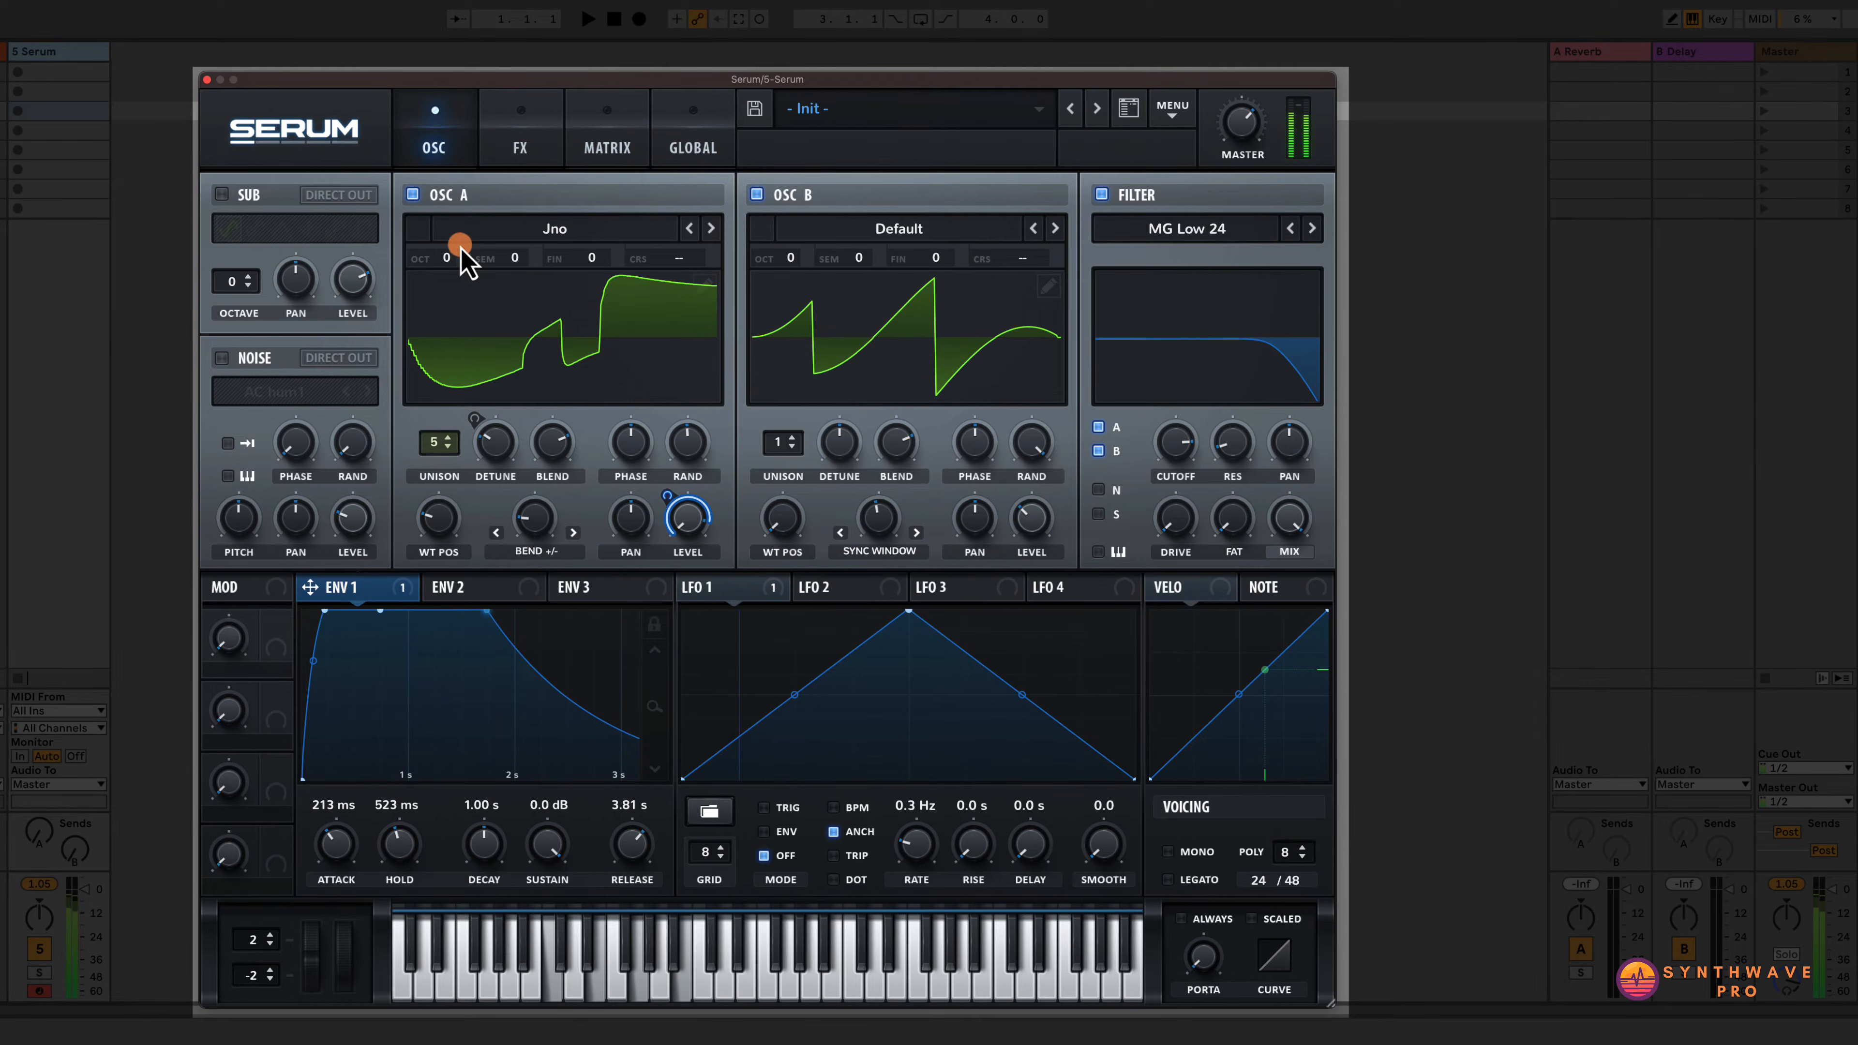
{"action": "left_click", "coordinate": [413, 194]}
{"action": "left_click_drag", "start_coordinate": [884, 528], "coordinate": [891, 519]}
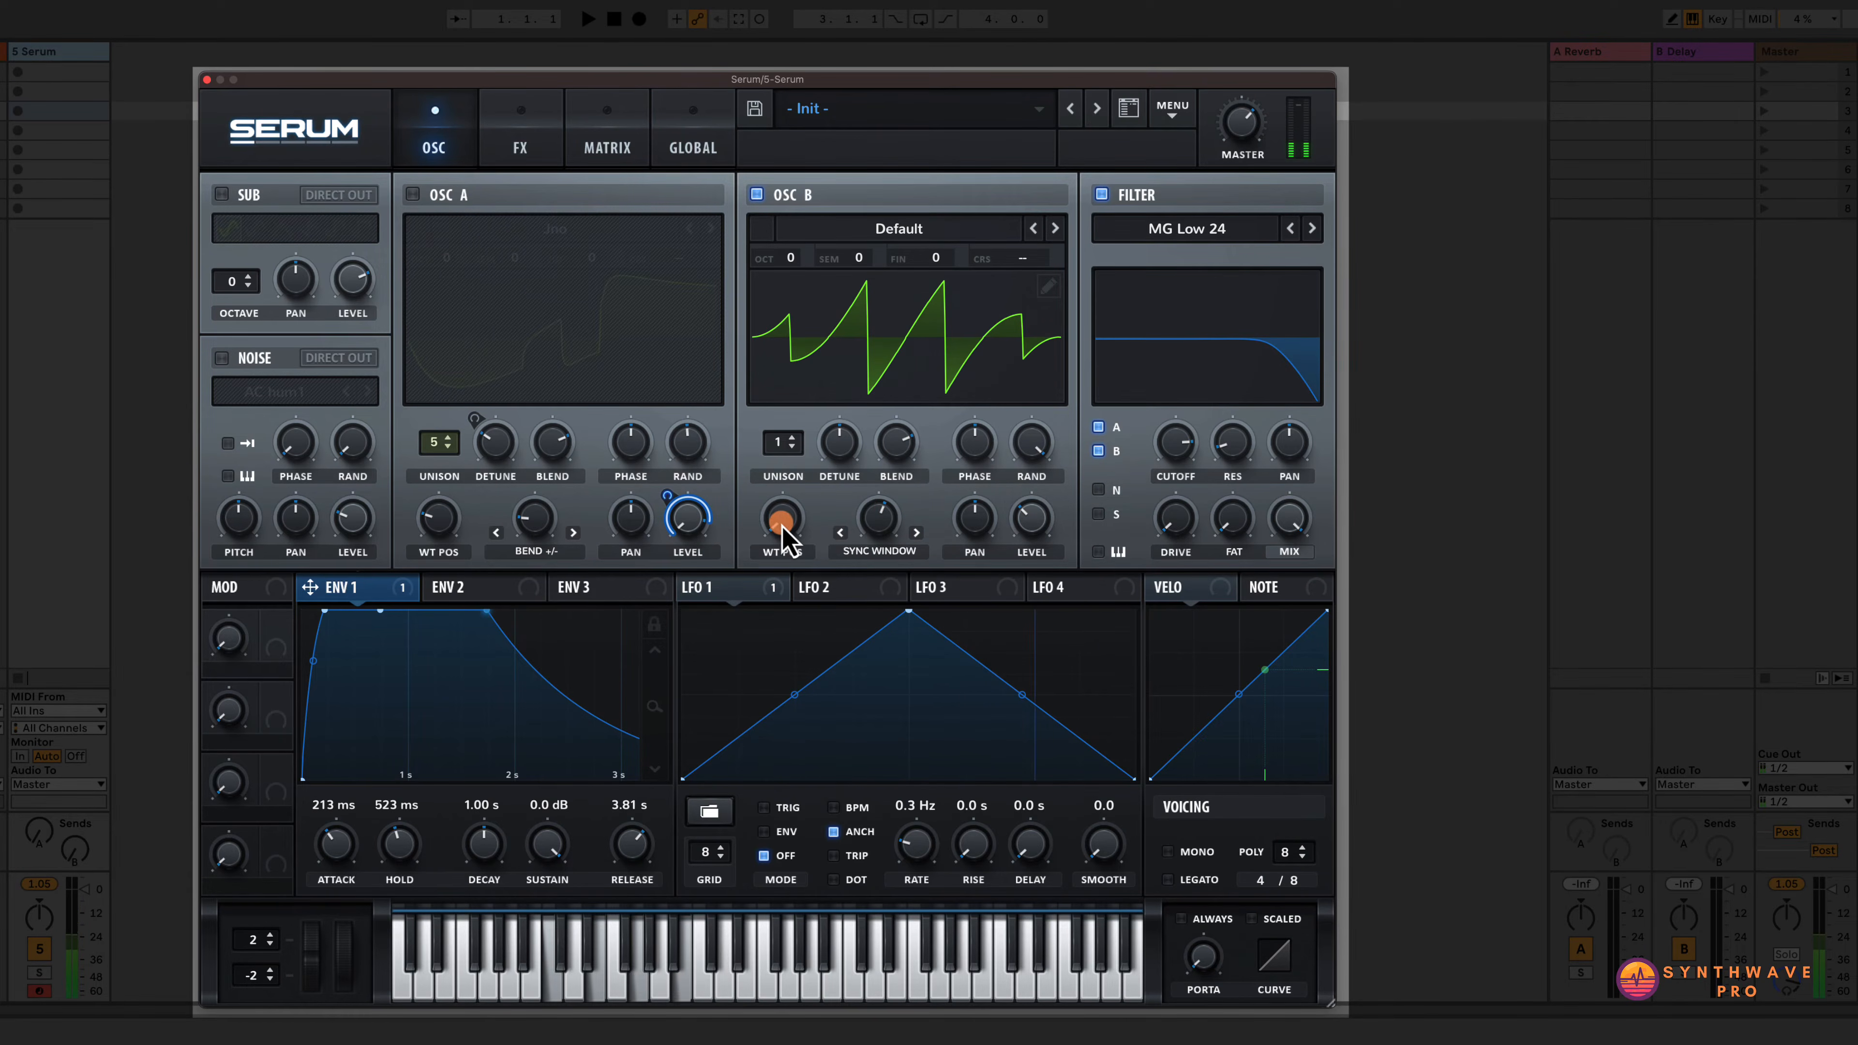
Give oscillator B 5 unison voices with reduced detune and a higher level, and turn oscillator A back on.
{"action": "left_click_drag", "start_coordinate": [1032, 526], "coordinate": [1042, 490]}
{"action": "left_click_drag", "start_coordinate": [781, 446], "coordinate": [792, 376]}
{"action": "left_click_drag", "start_coordinate": [842, 450], "coordinate": [799, 433]}
{"action": "left_click_drag", "start_coordinate": [834, 439], "coordinate": [842, 453]}
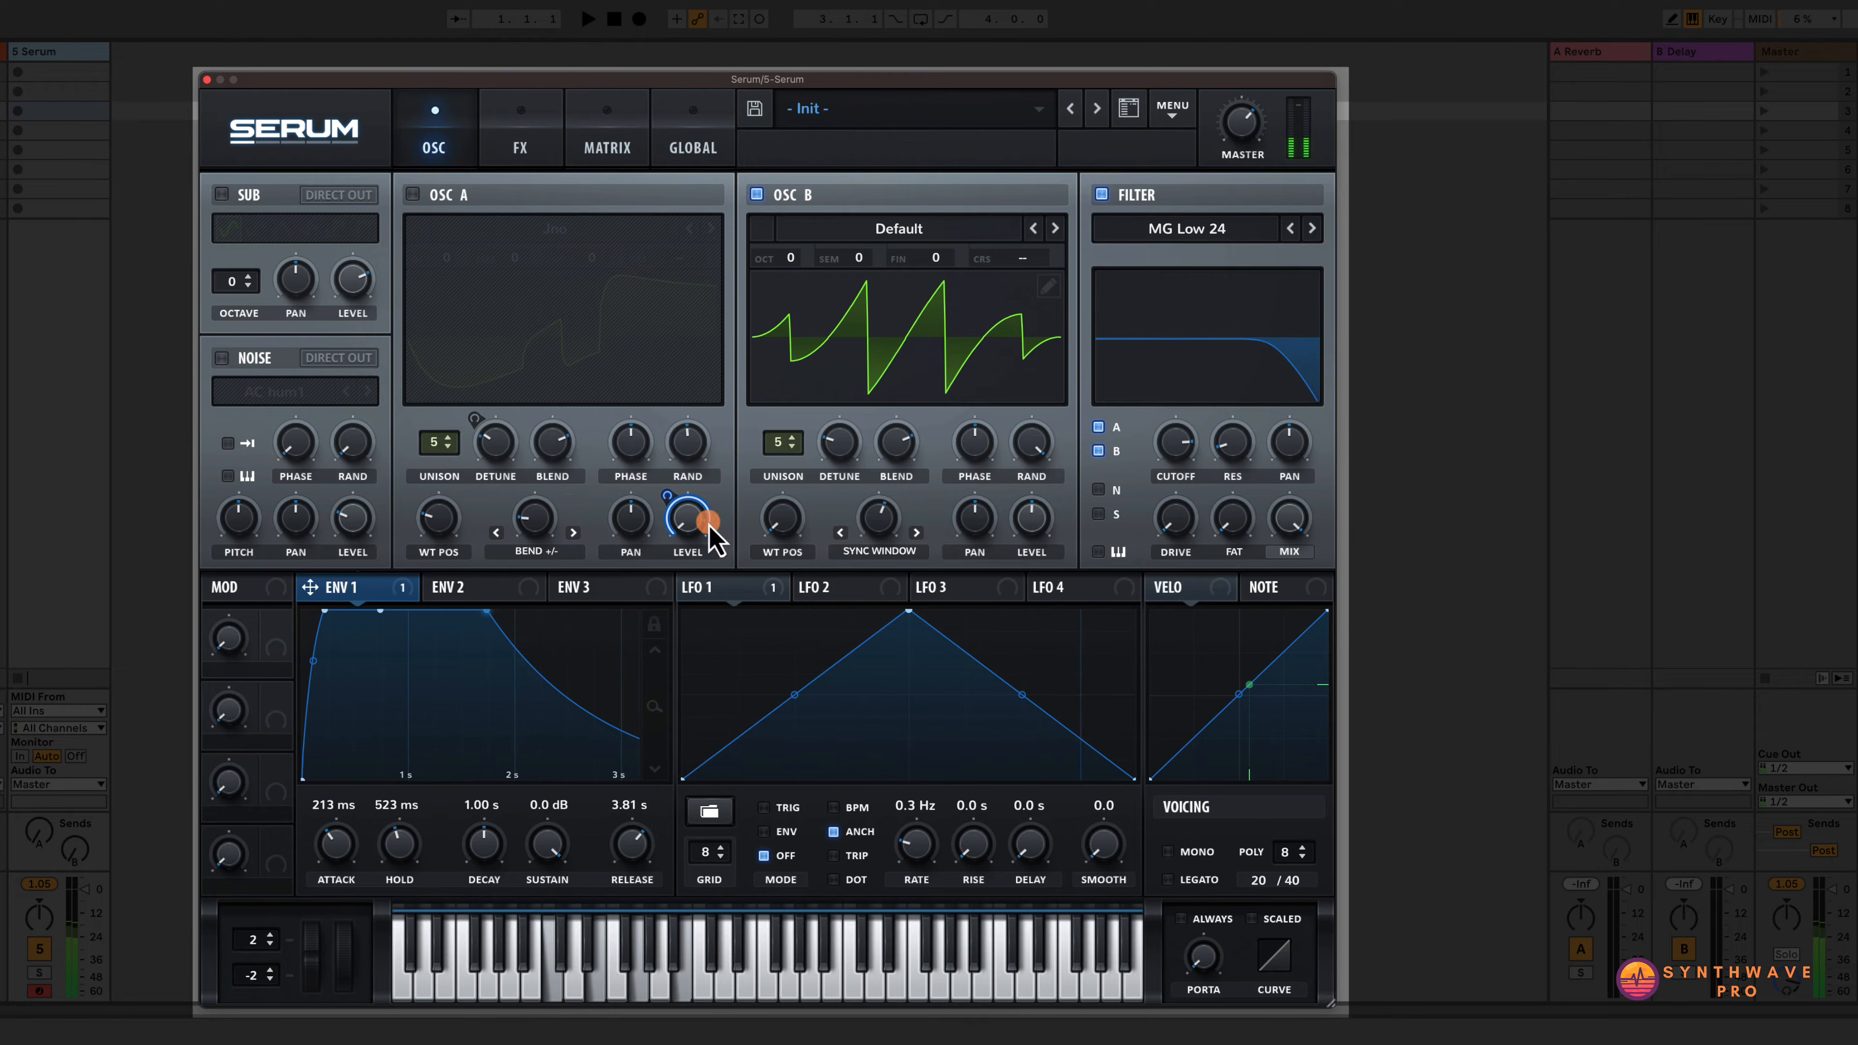
{"action": "left_click", "coordinate": [413, 194]}
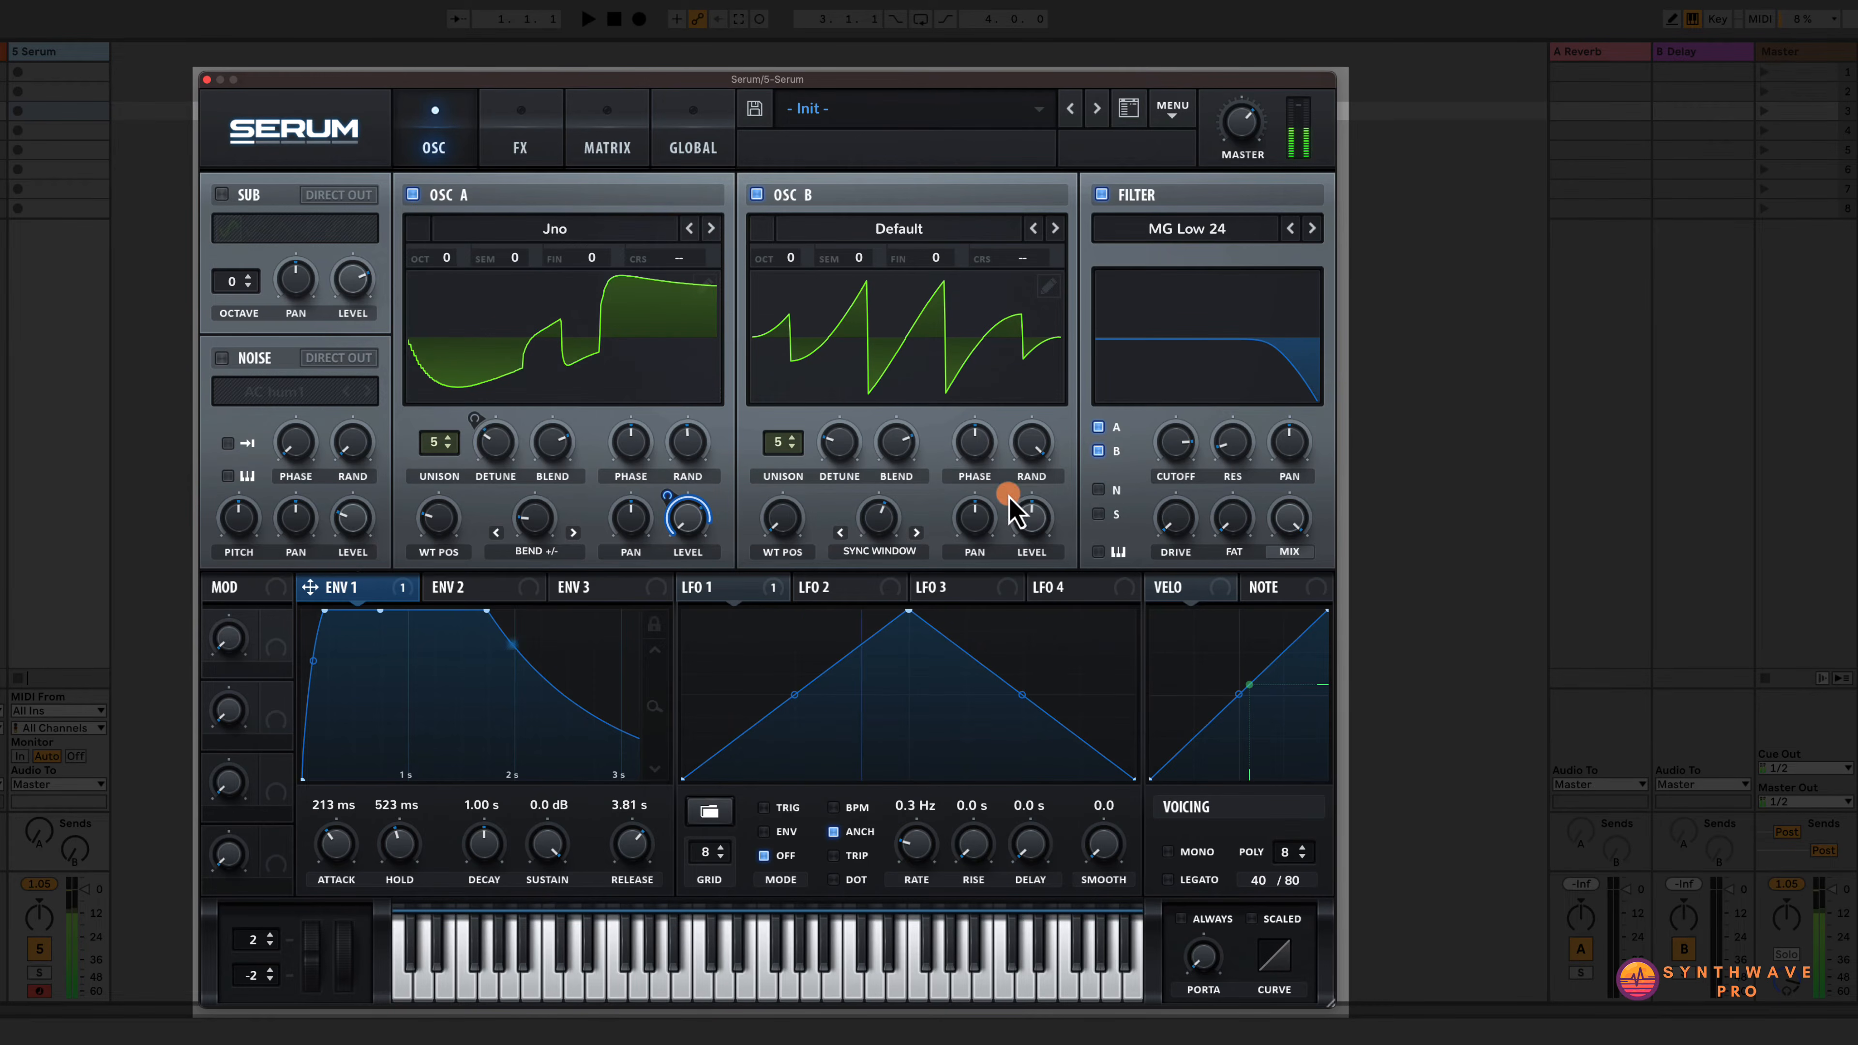
Assign envelope 1 to oscillator B's level and fine-tune the modulation depth.
{"action": "left_click_drag", "start_coordinate": [1030, 518], "coordinate": [1045, 516]}
{"action": "left_click_drag", "start_coordinate": [309, 586], "coordinate": [1030, 517]}
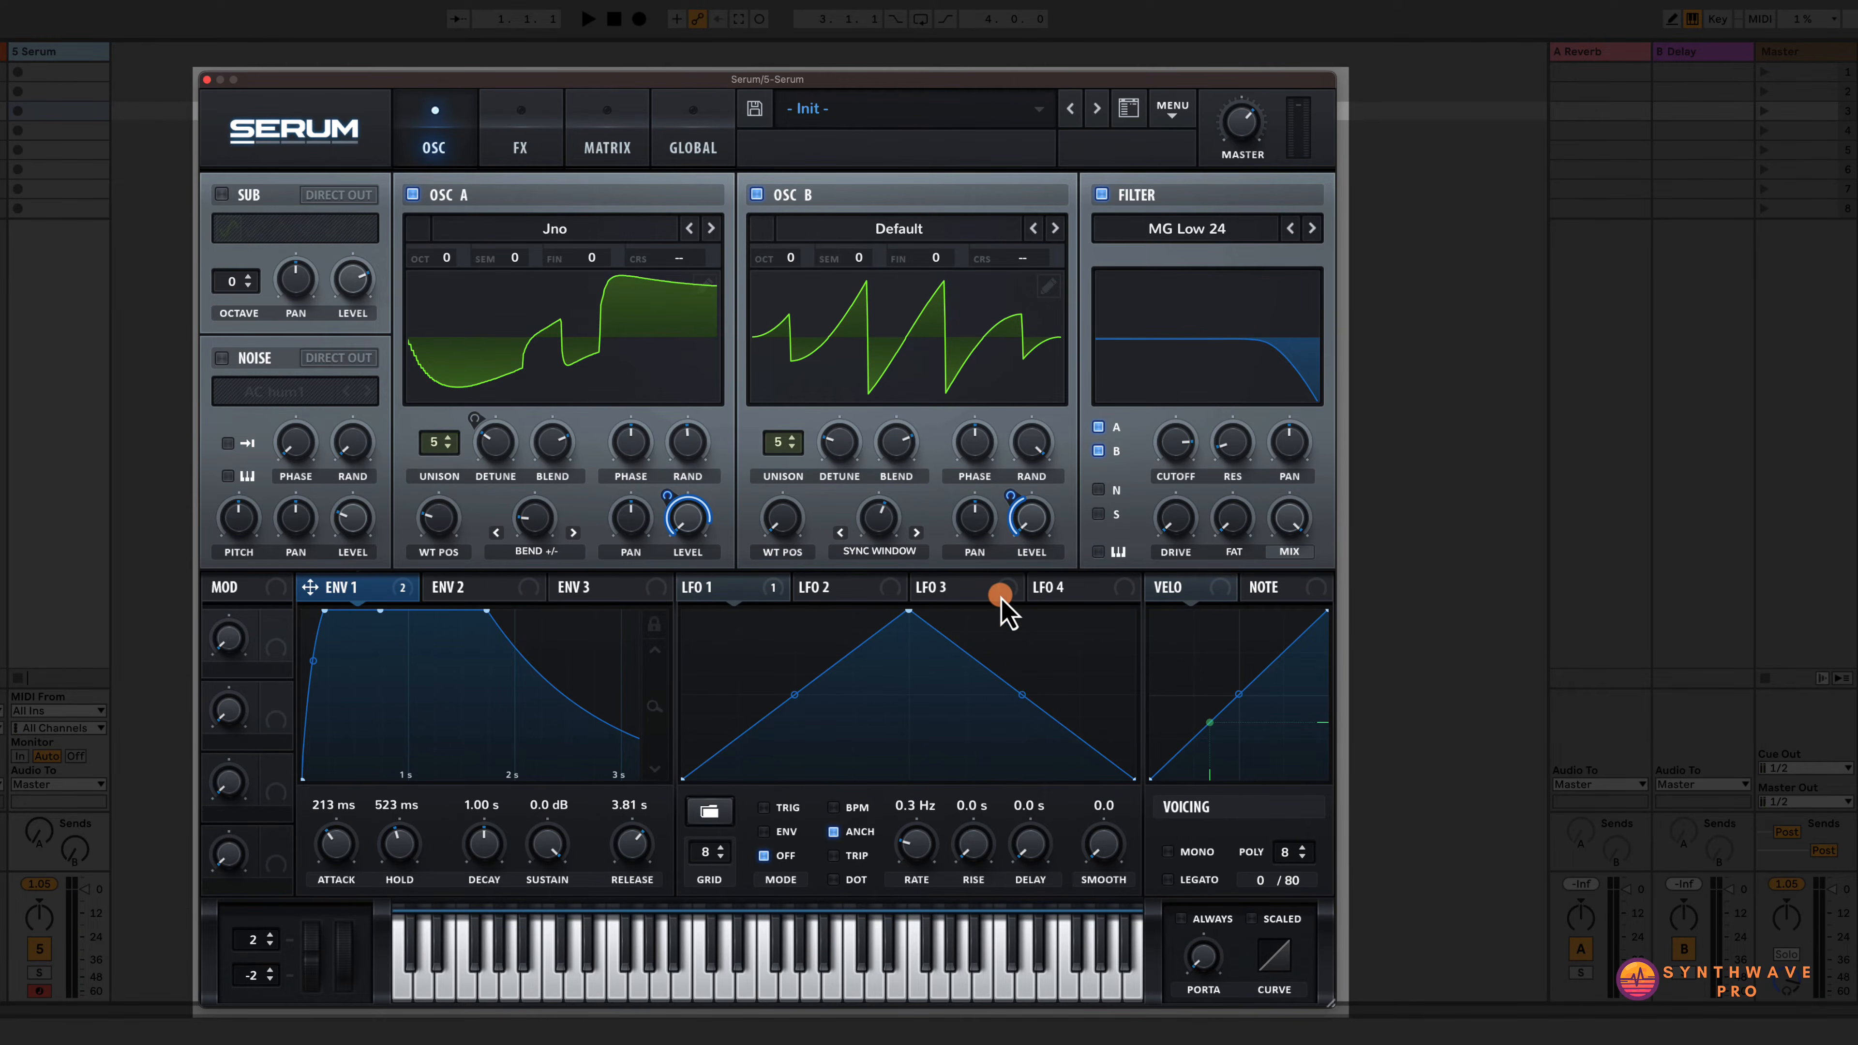
{"action": "mouse_move", "coordinate": [1016, 483]}
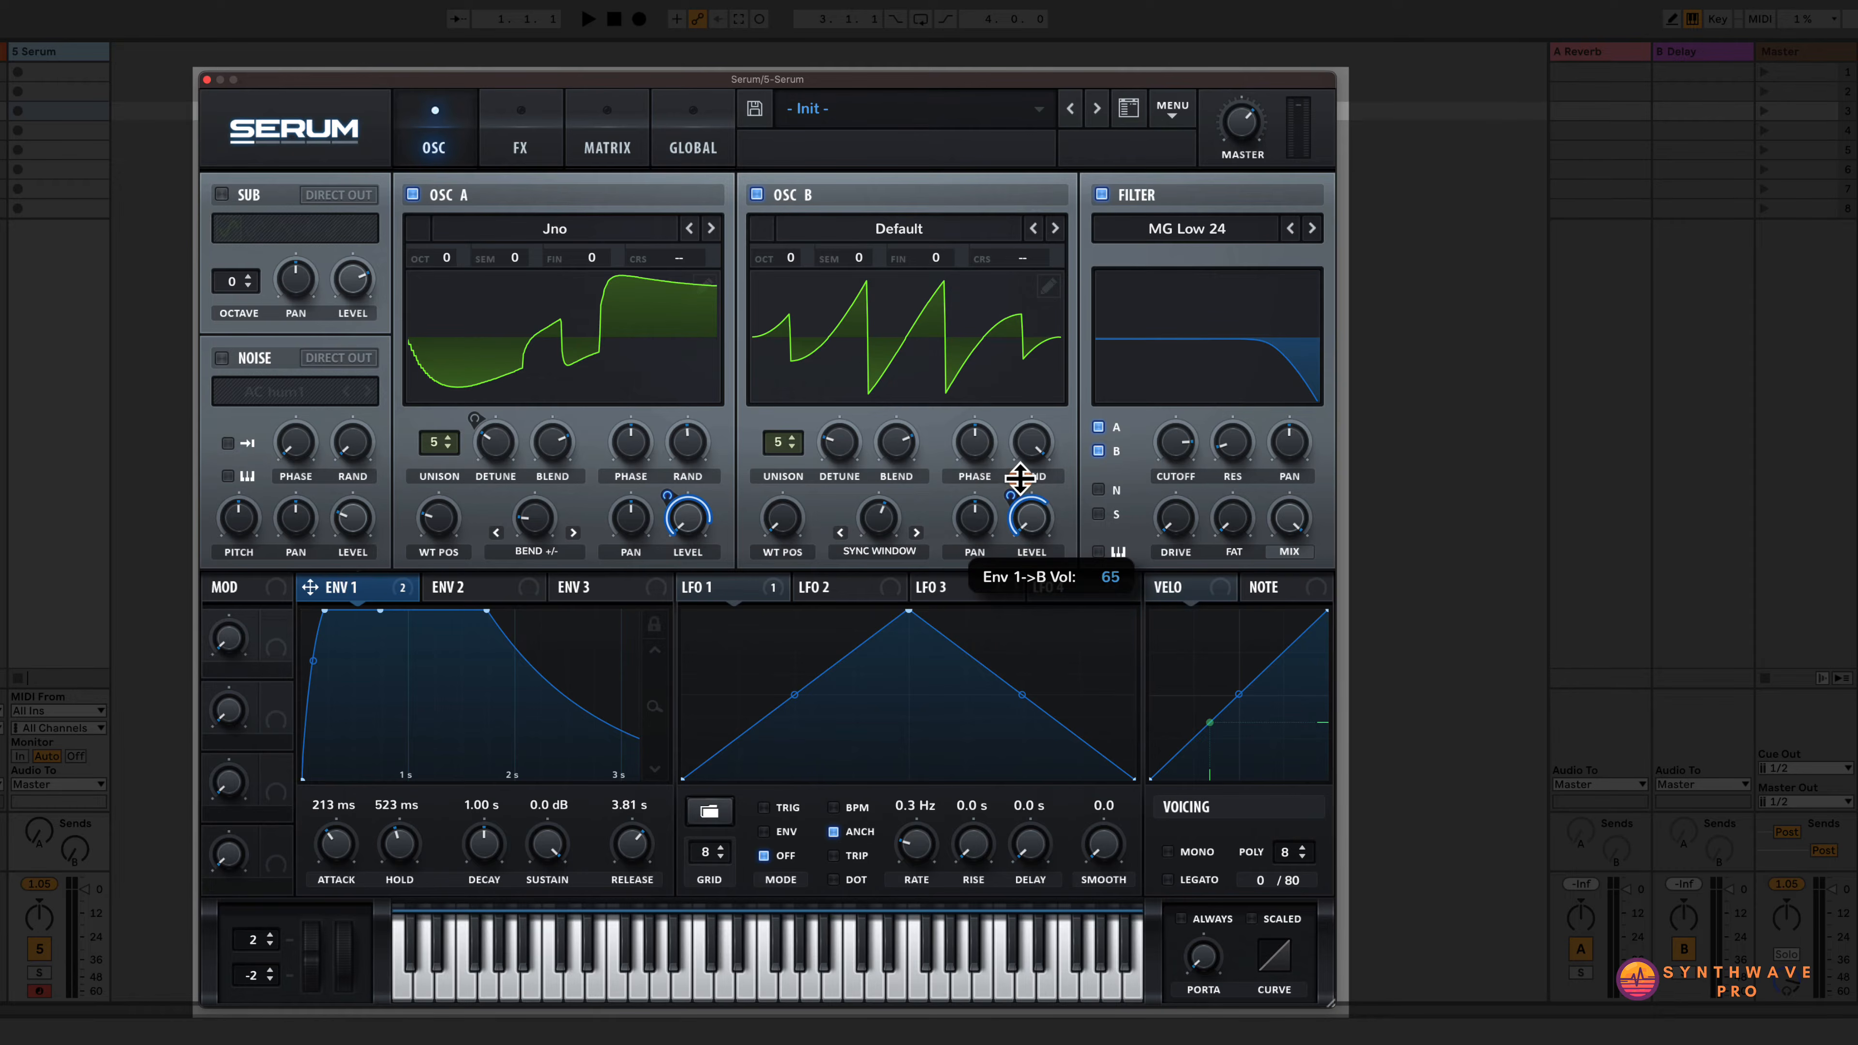
{"action": "left_click_drag", "start_coordinate": [1019, 478], "coordinate": [1023, 488]}
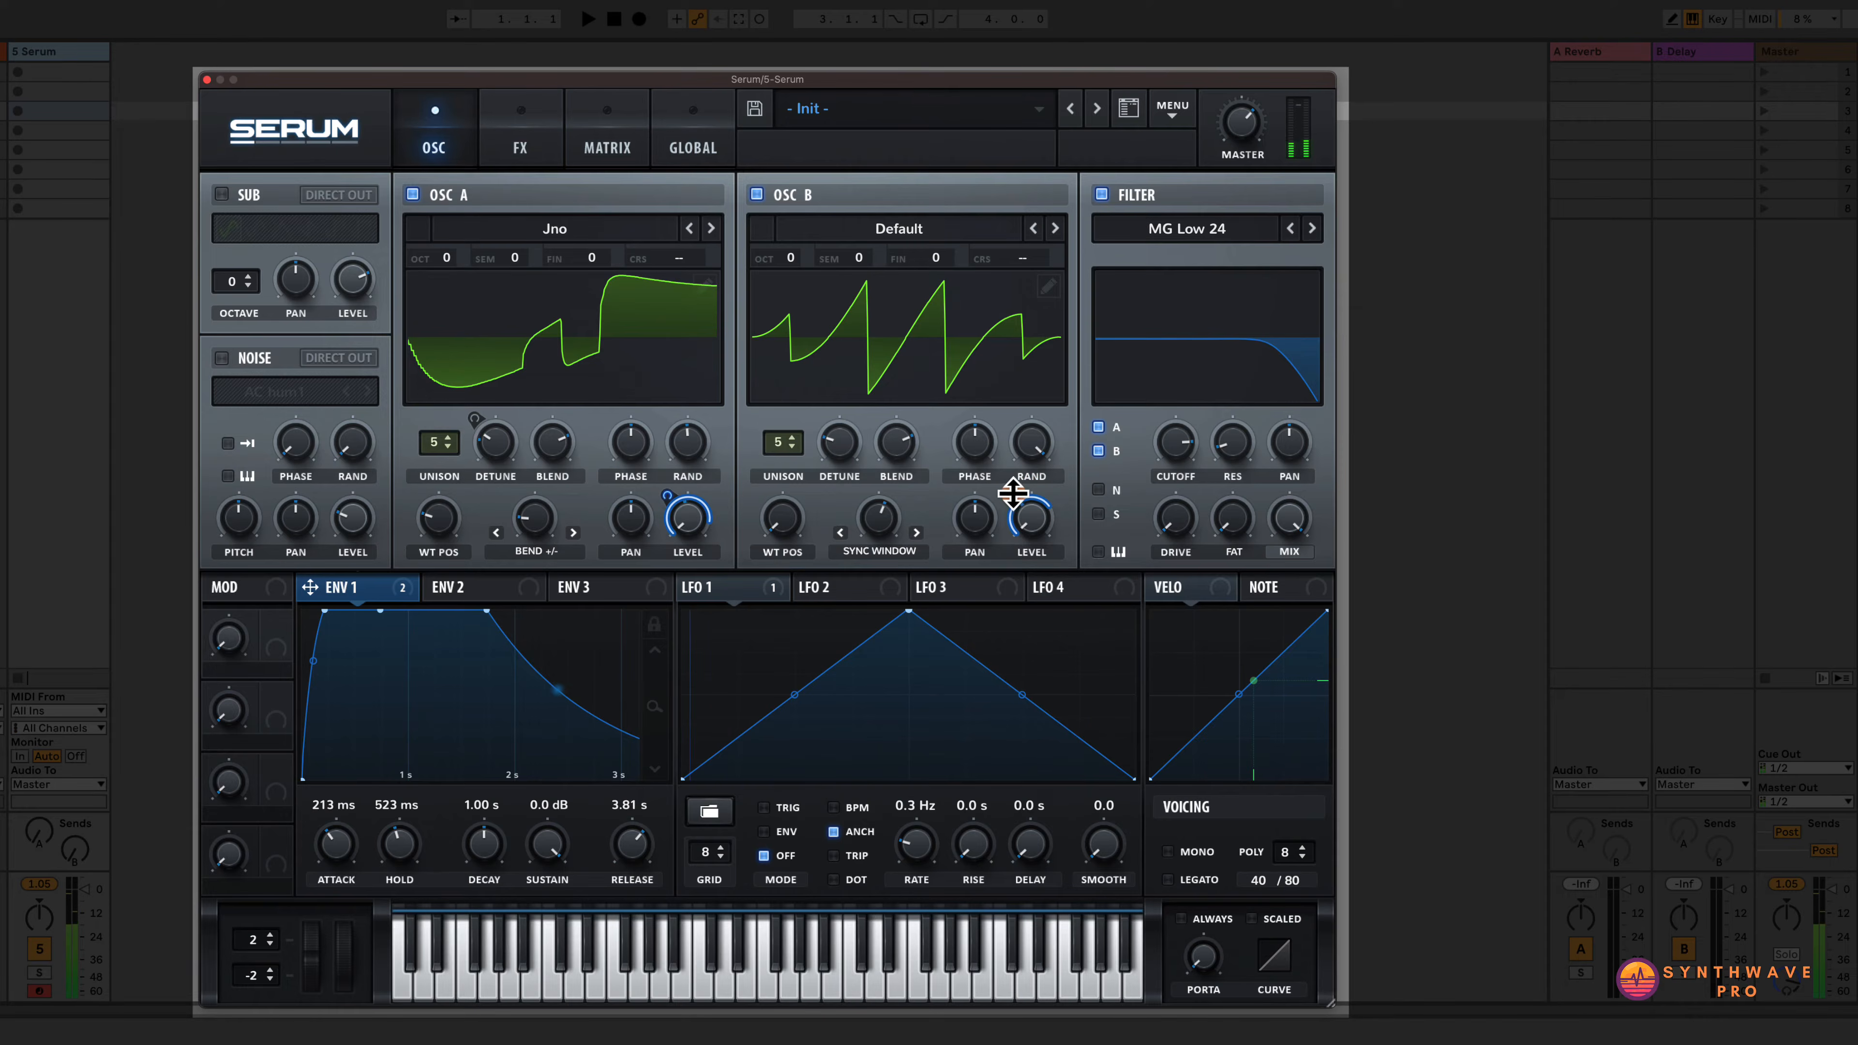
{"action": "left_click_drag", "start_coordinate": [1012, 494], "coordinate": [1014, 500]}
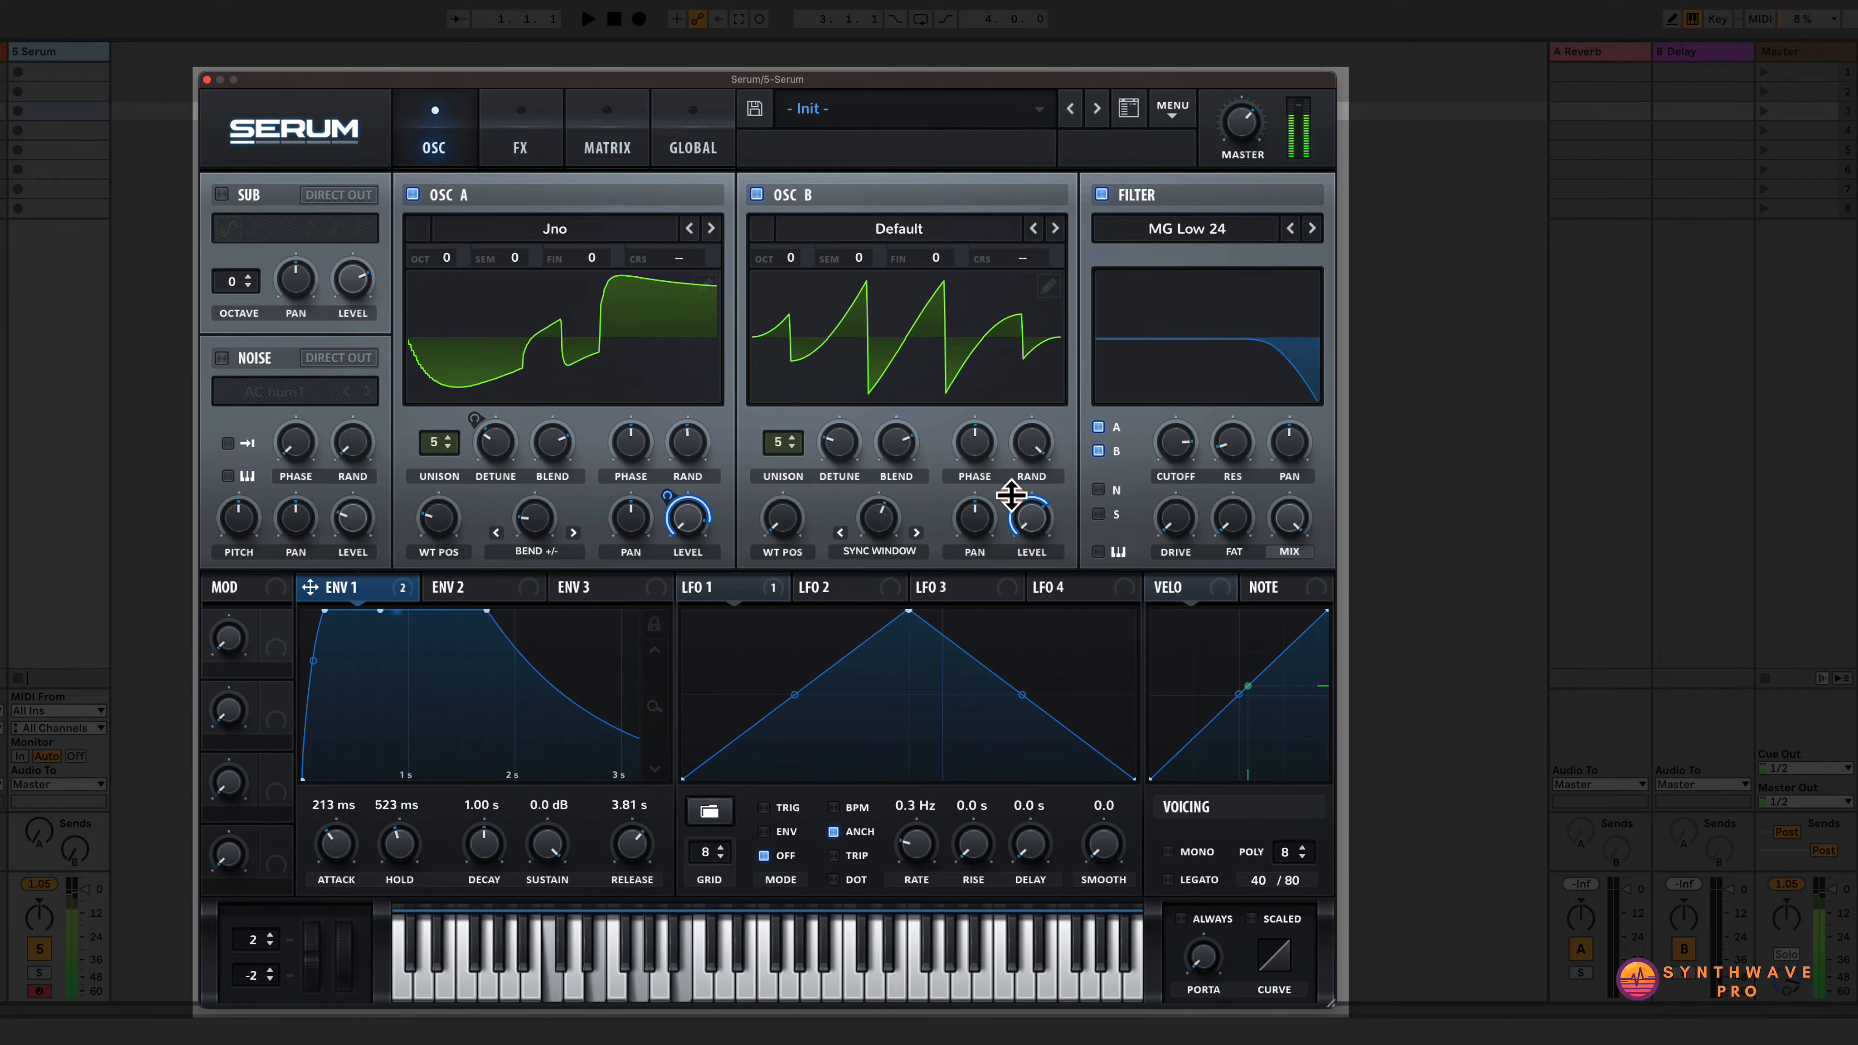
{"action": "left_click", "coordinate": [1039, 538]}
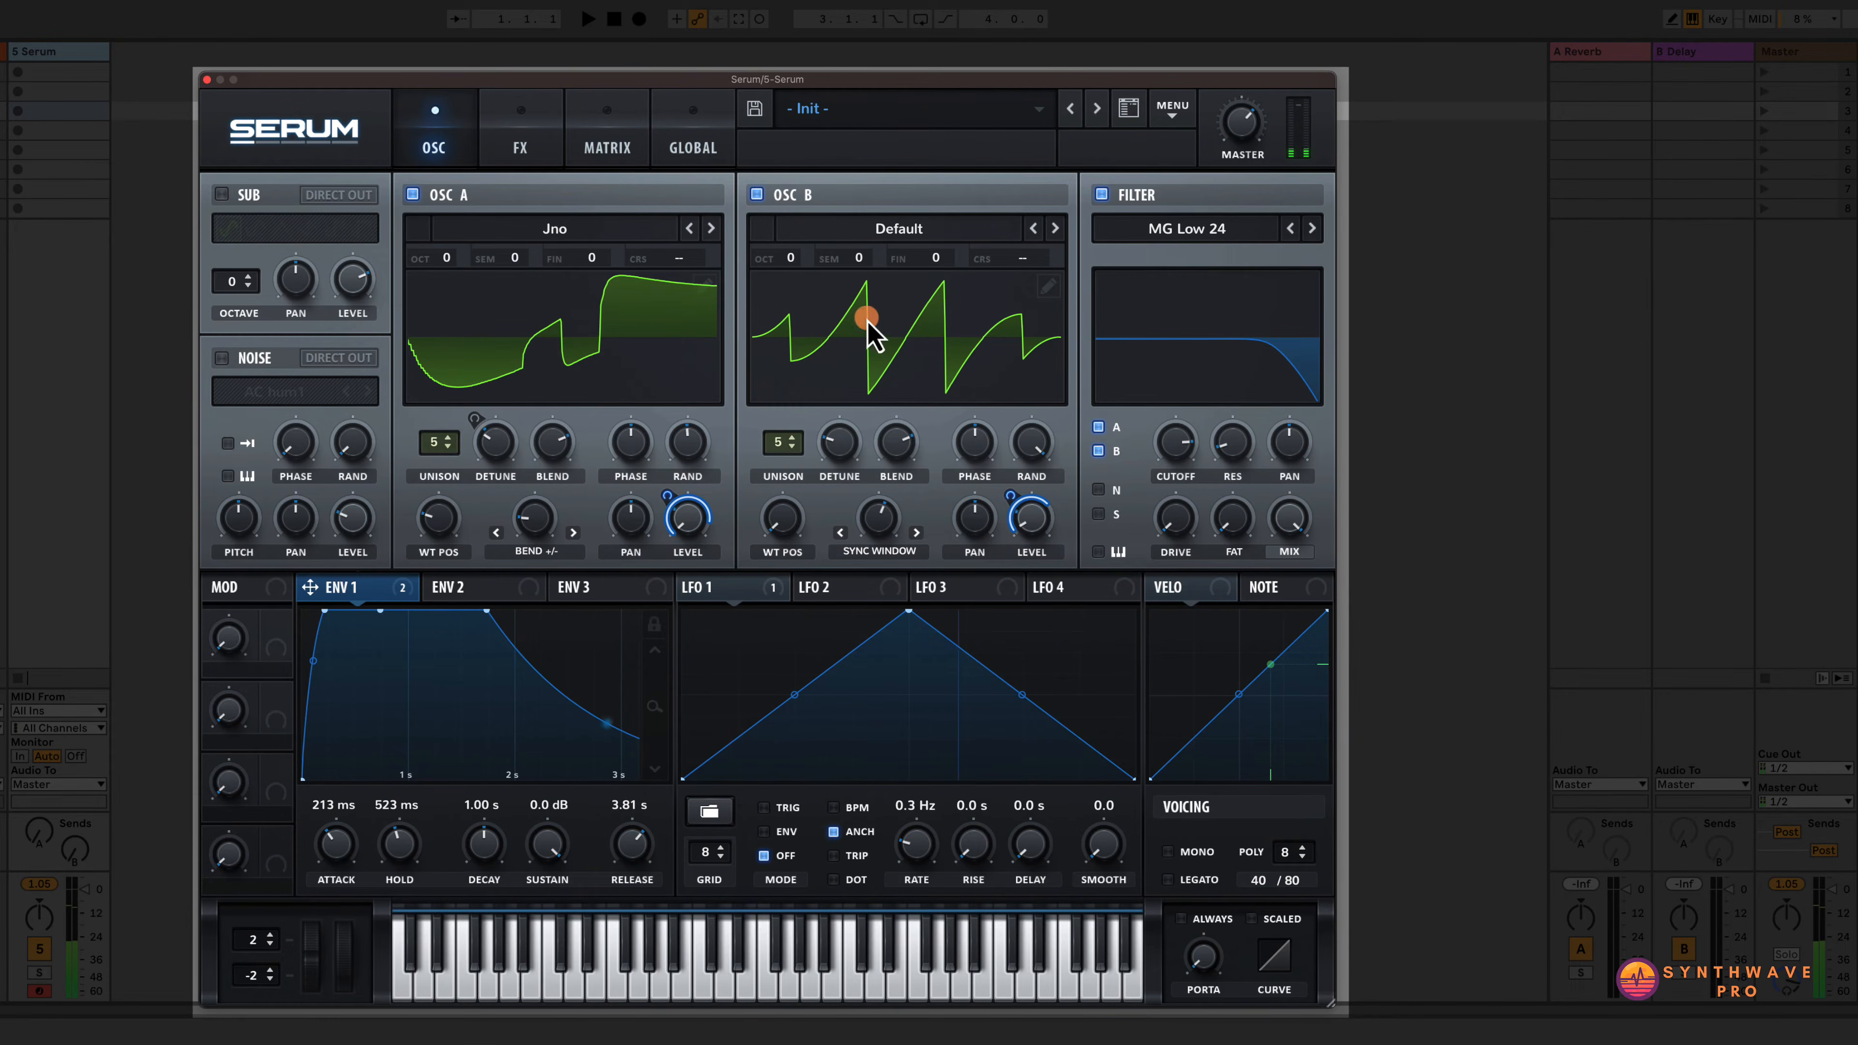
Set oscillator B's octave to +1 and adjust its base level to about 2%.
{"action": "left_click", "coordinate": [788, 259]}
{"action": "left_click_drag", "start_coordinate": [795, 260], "coordinate": [783, 209]}
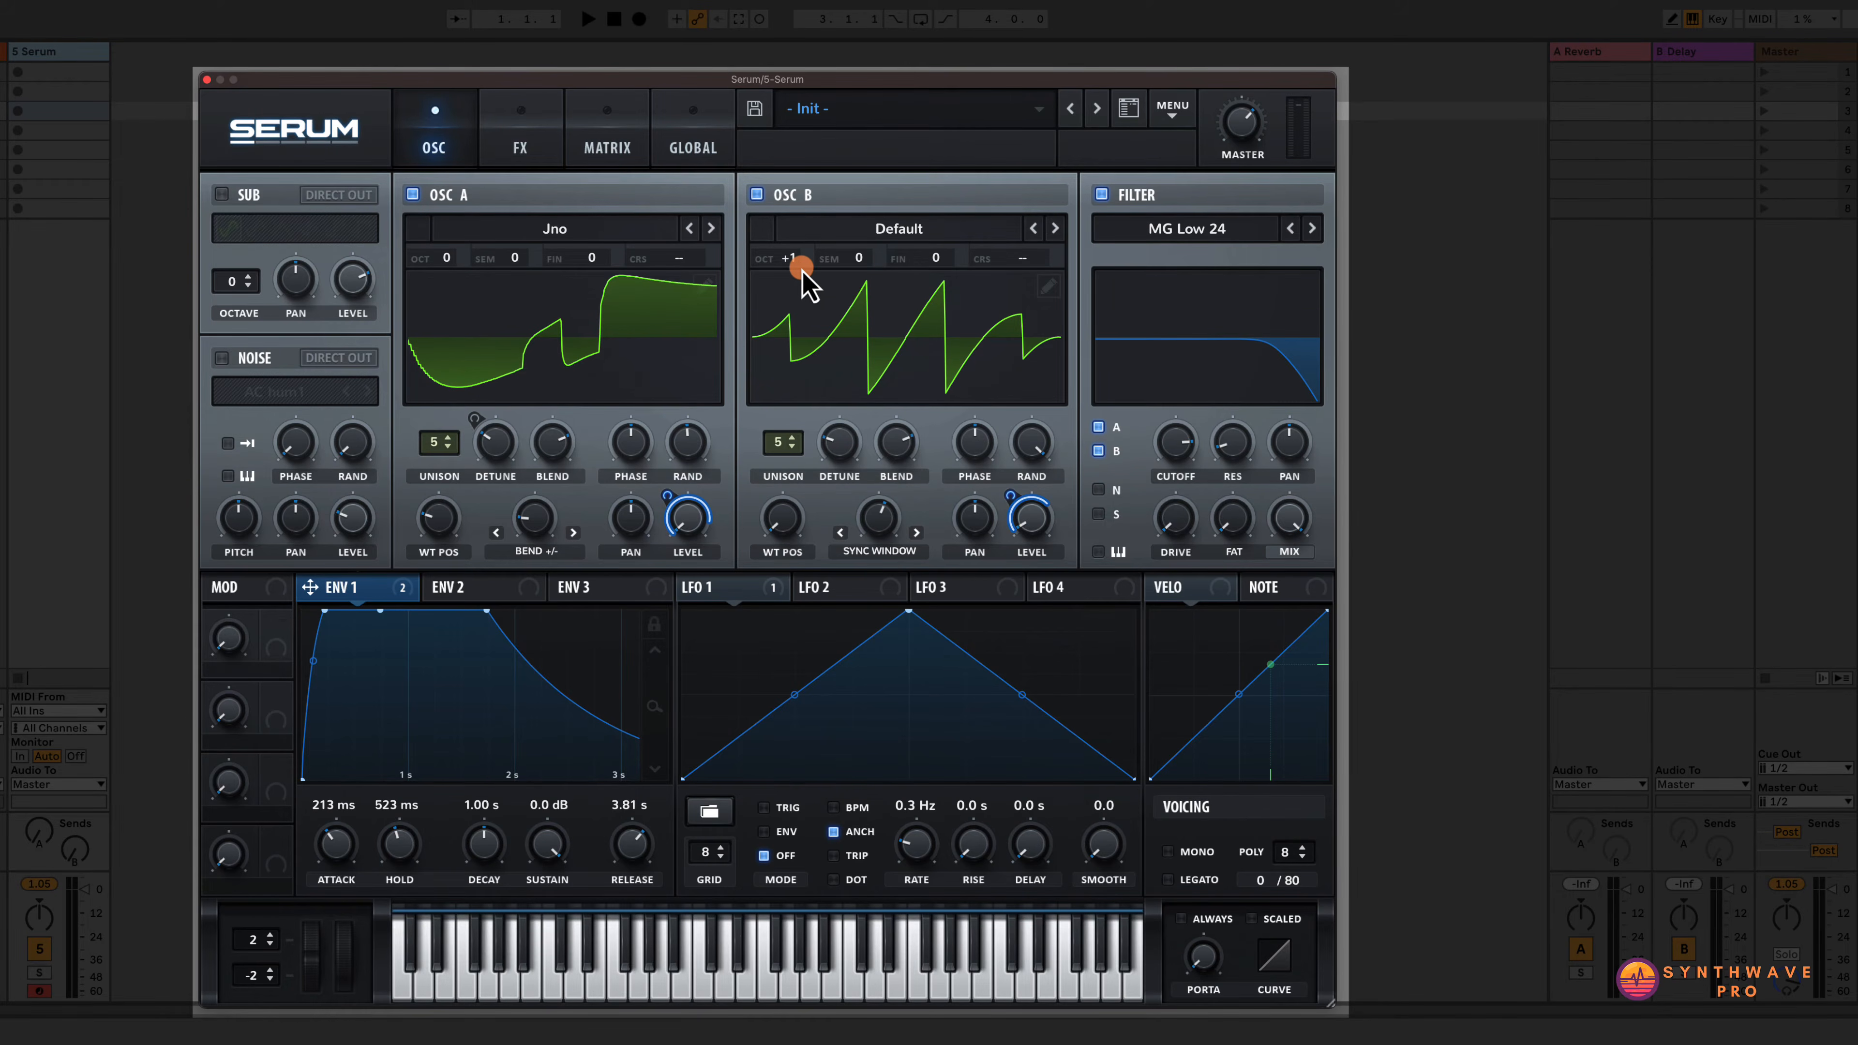
{"action": "left_click", "coordinate": [1028, 522]}
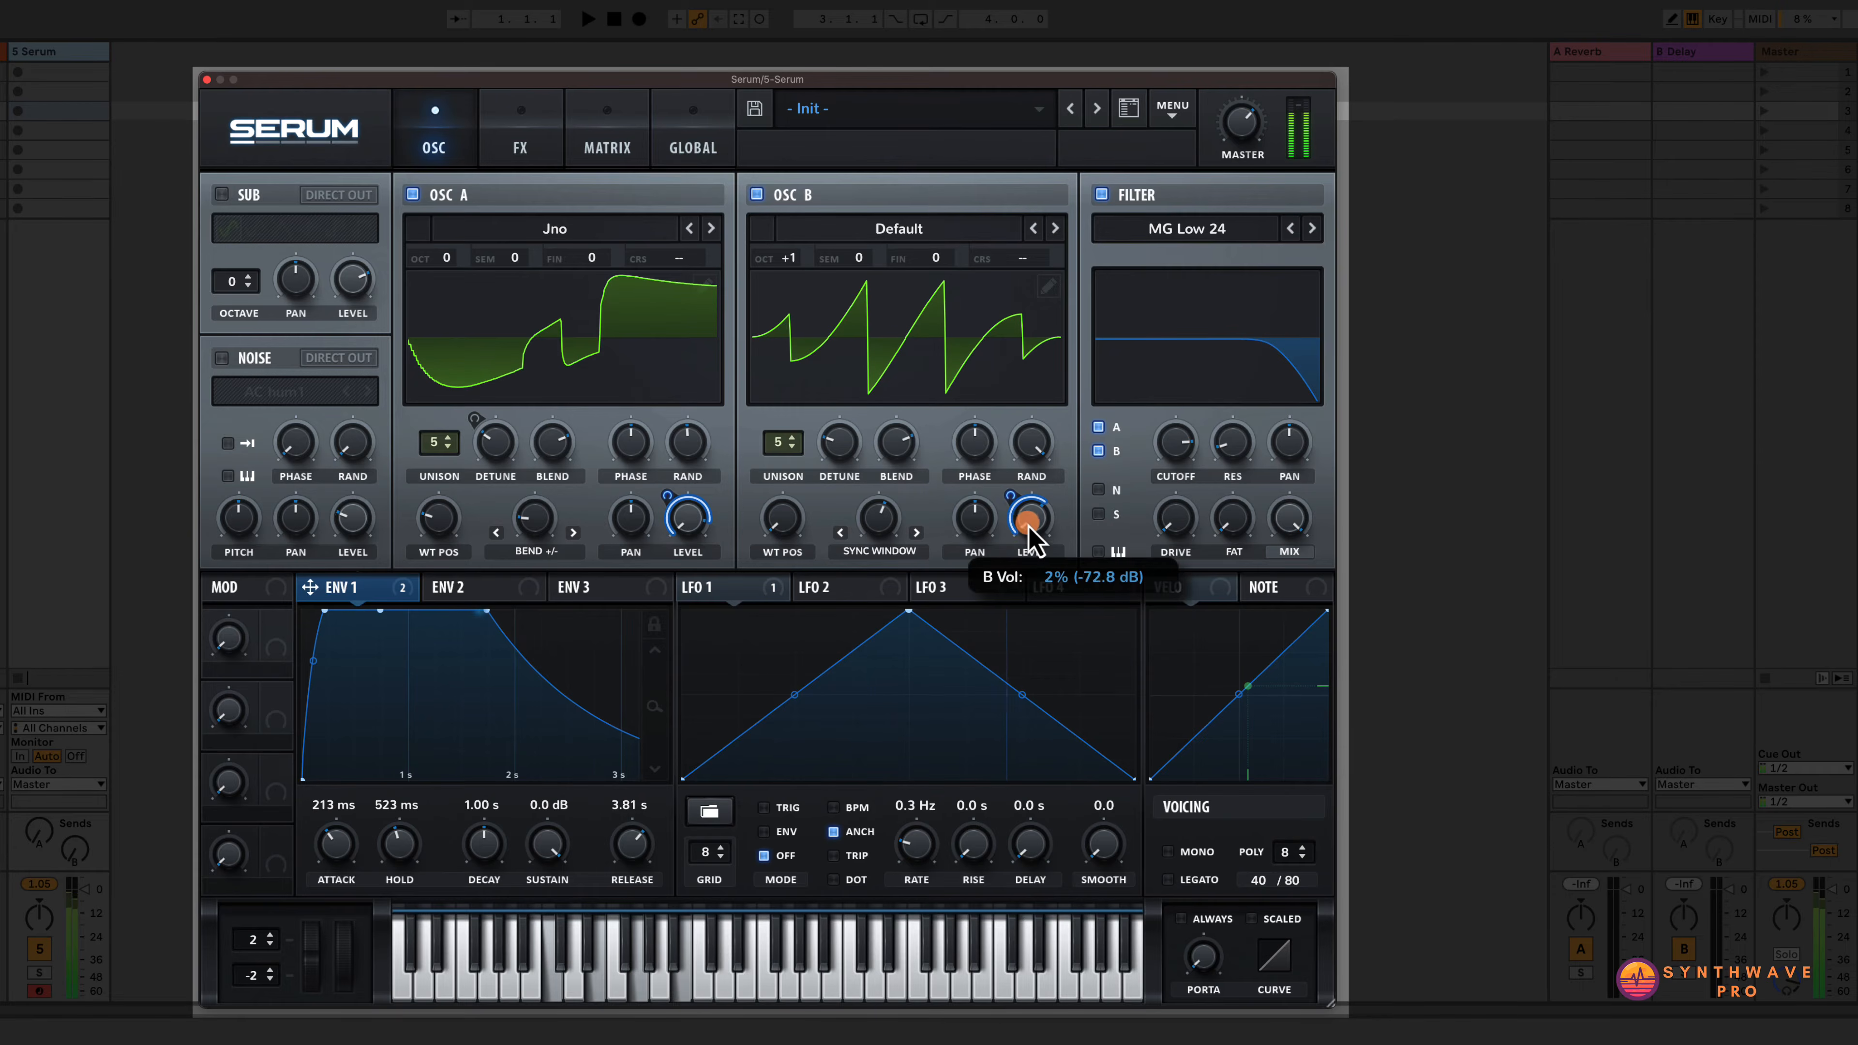
{"action": "left_click_drag", "start_coordinate": [1028, 524], "coordinate": [1026, 525]}
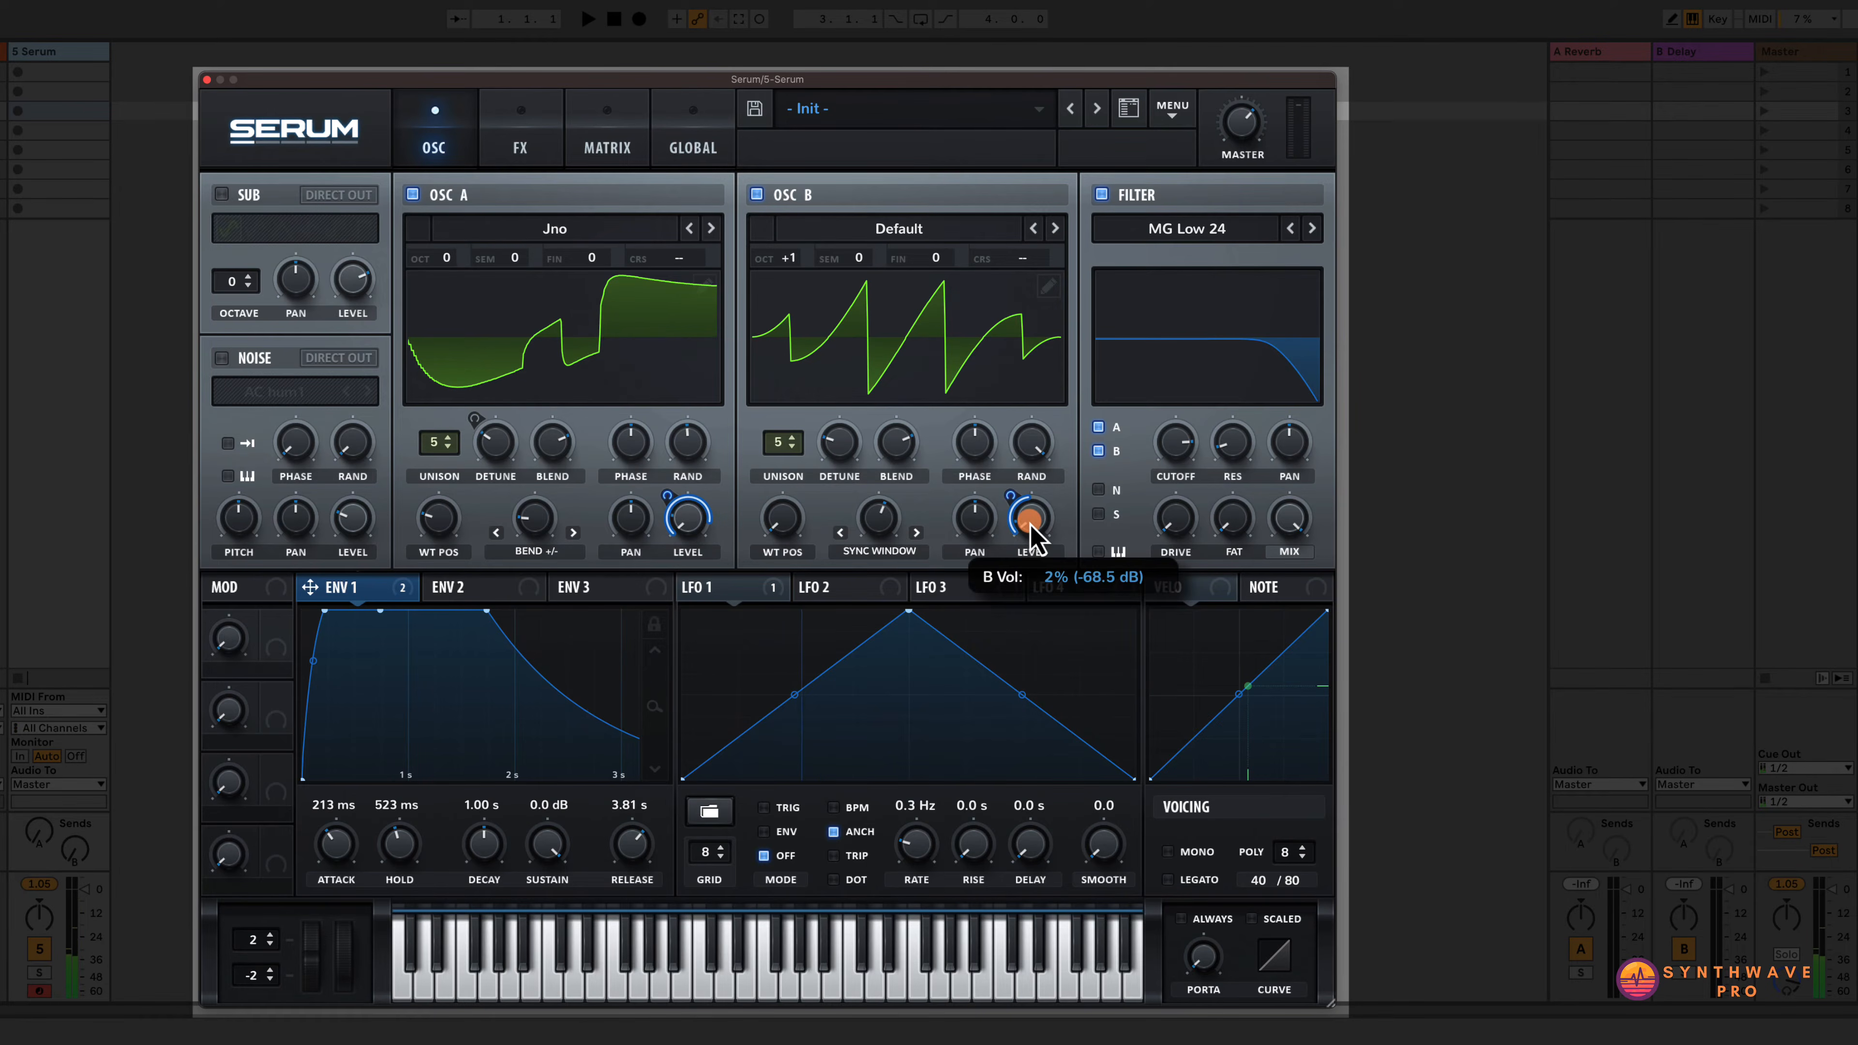
{"action": "left_click_drag", "start_coordinate": [1031, 522], "coordinate": [1038, 527]}
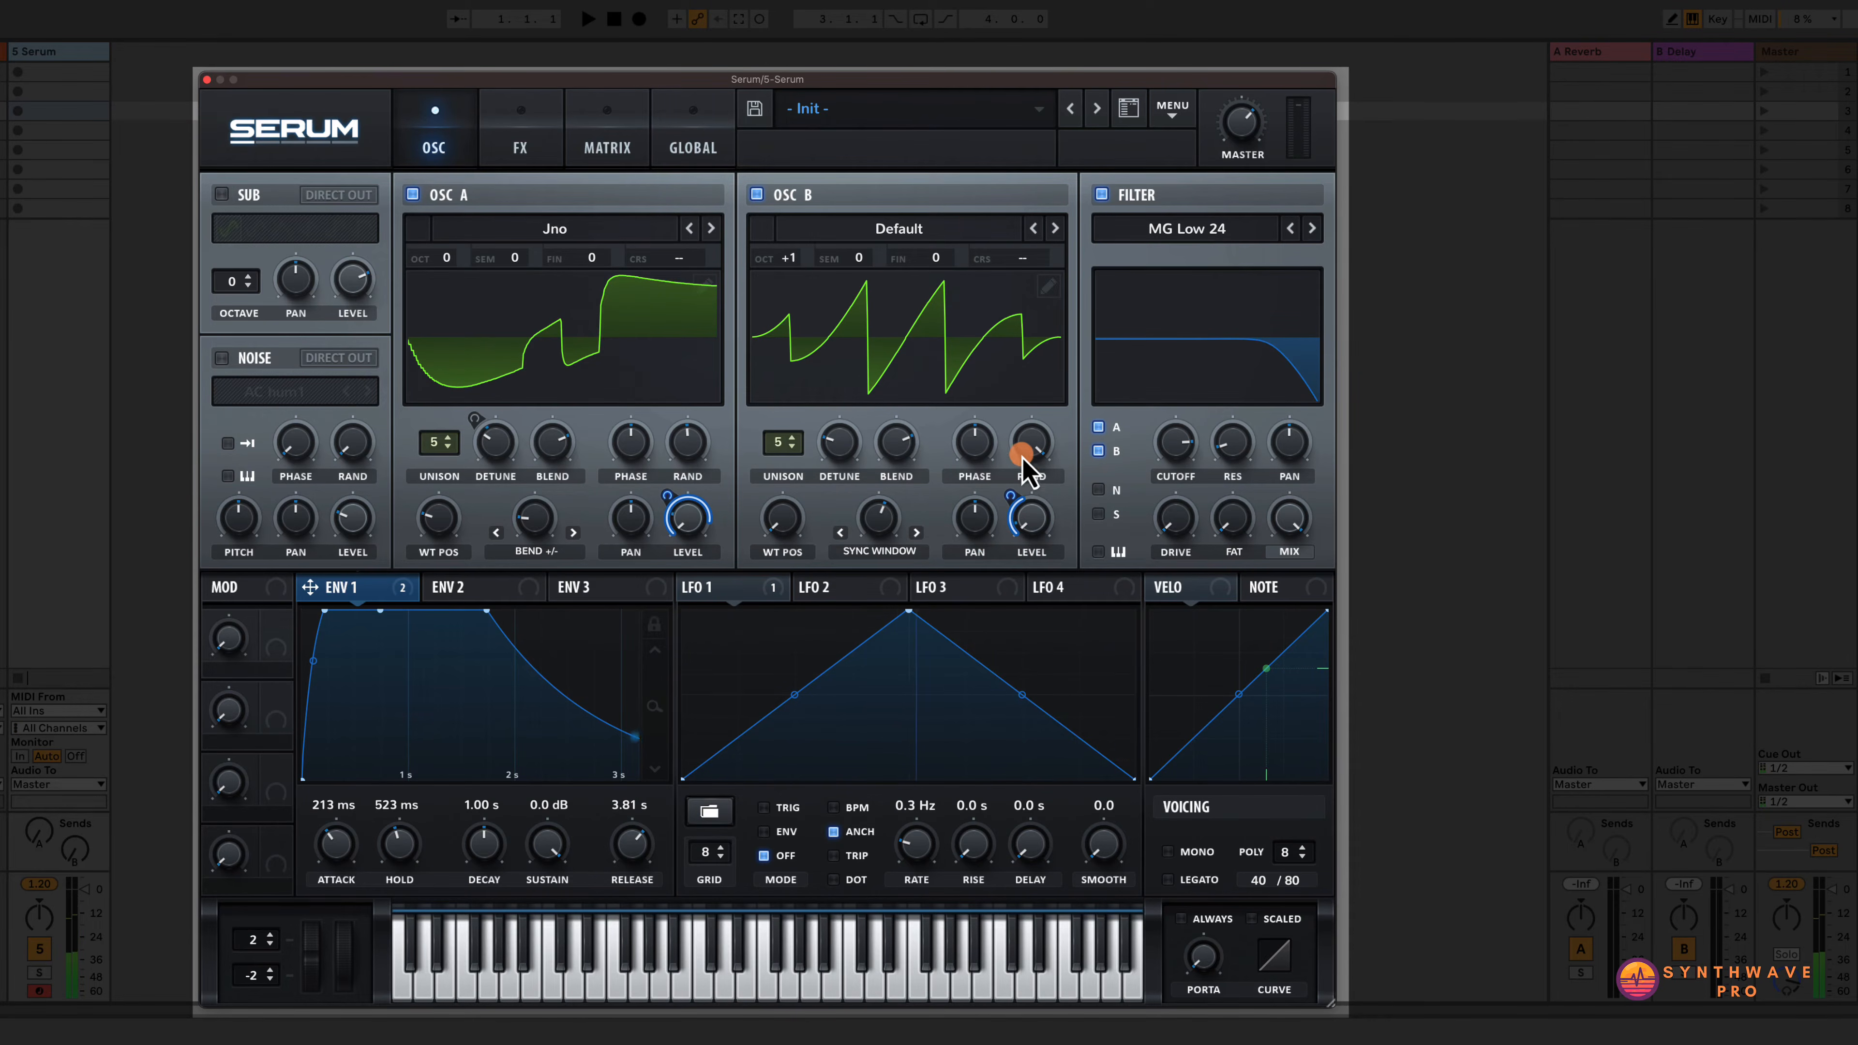
Reduce oscillator B's random phase amount, turning oscillator A off to hear B alone.
{"action": "mouse_move", "coordinate": [1022, 455]}
{"action": "left_mouse_down"}
{"action": "mouse_move", "coordinate": [1029, 513]}
{"action": "mouse_move", "coordinate": [1025, 498]}
{"action": "left_mouse_up"}
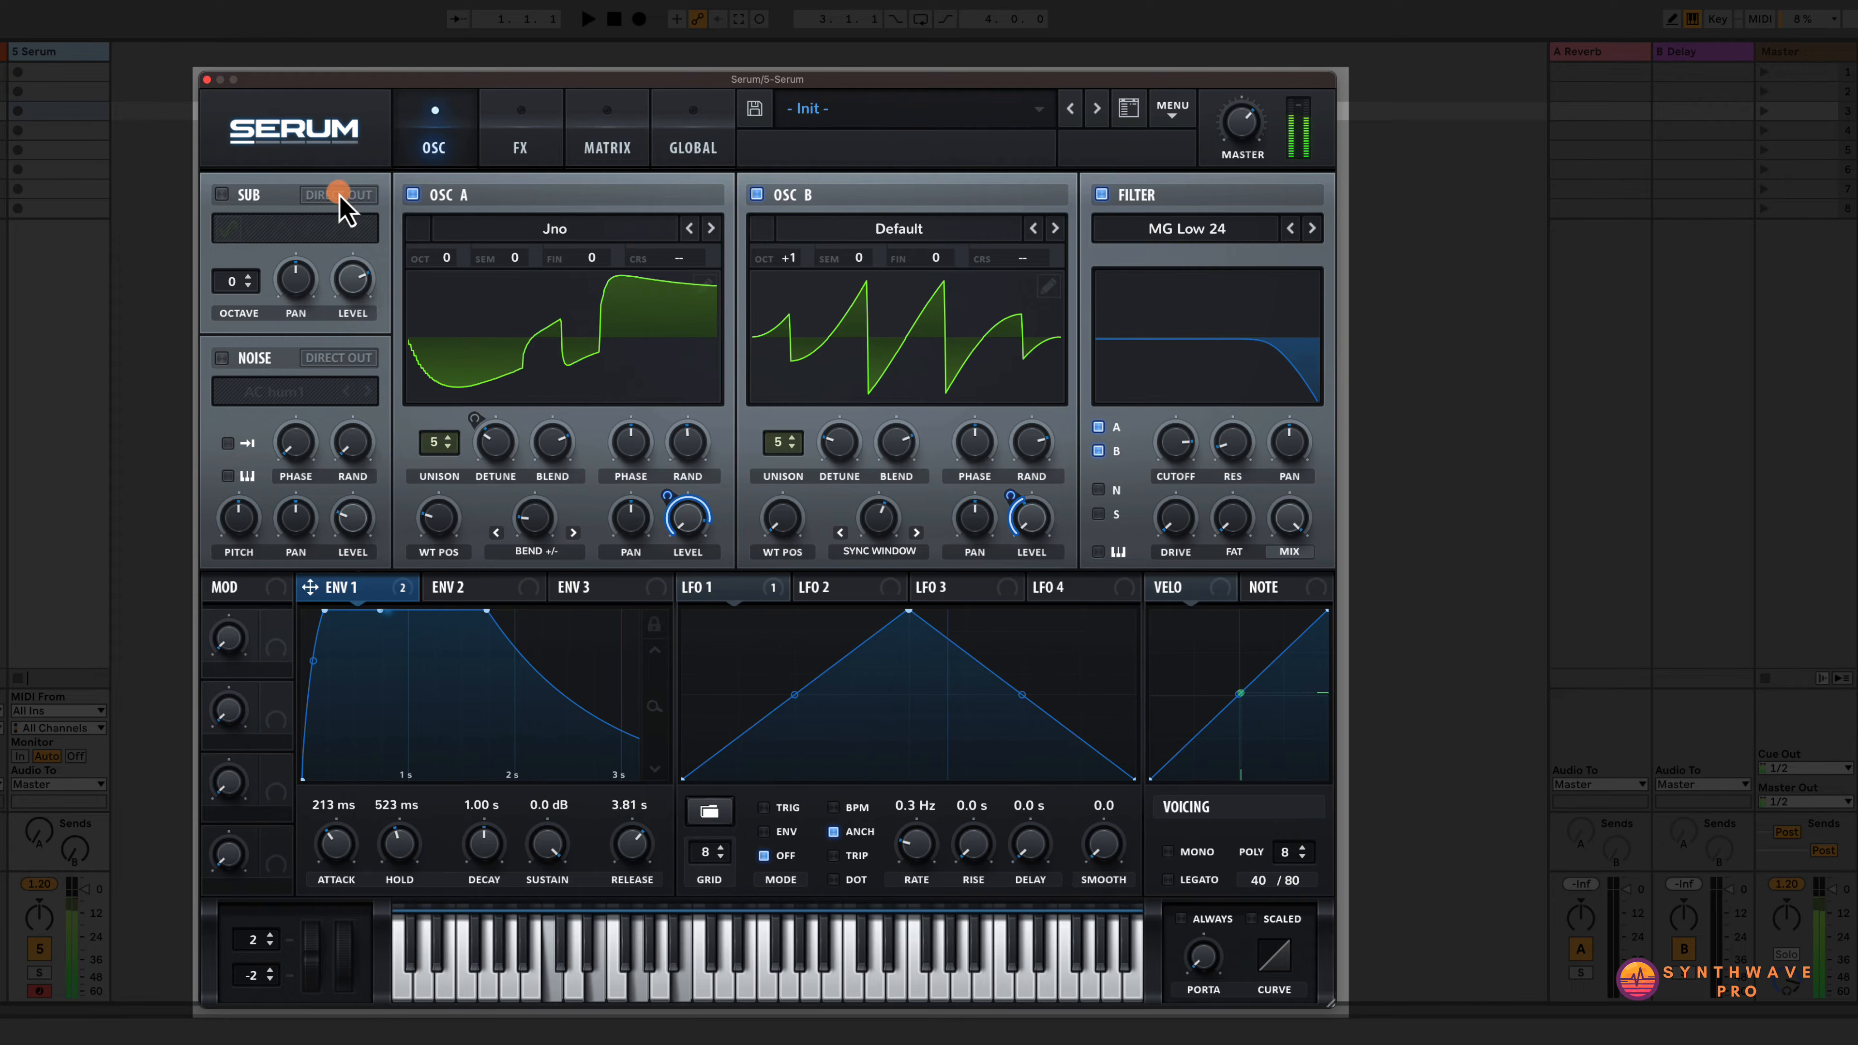
{"action": "left_click", "coordinate": [413, 194]}
{"action": "mouse_move", "coordinate": [1029, 448]}
{"action": "left_mouse_down"}
{"action": "mouse_move", "coordinate": [1028, 411]}
{"action": "mouse_move", "coordinate": [1045, 439]}
{"action": "left_mouse_up"}
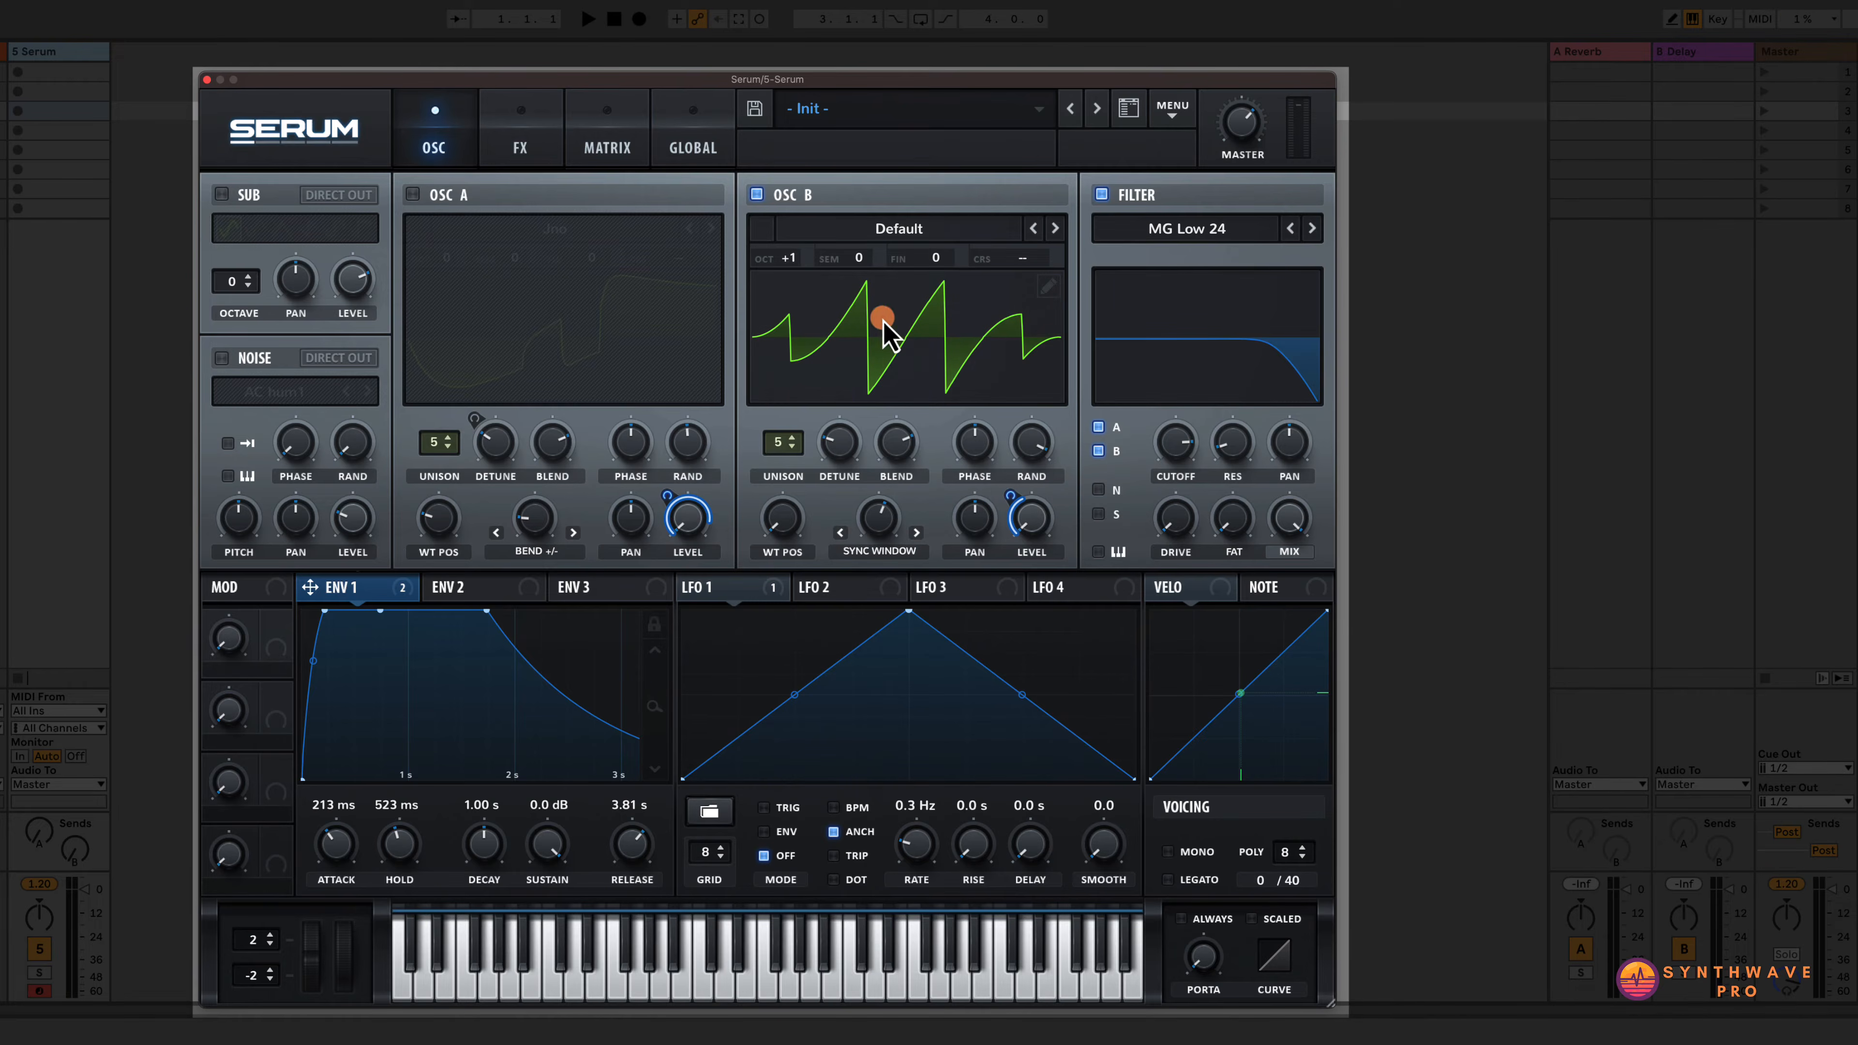
{"action": "mouse_move", "coordinate": [1041, 444]}
{"action": "left_mouse_down"}
{"action": "mouse_move", "coordinate": [1036, 466]}
{"action": "mouse_move", "coordinate": [1033, 408]}
{"action": "mouse_move", "coordinate": [1031, 498]}
{"action": "left_mouse_up"}
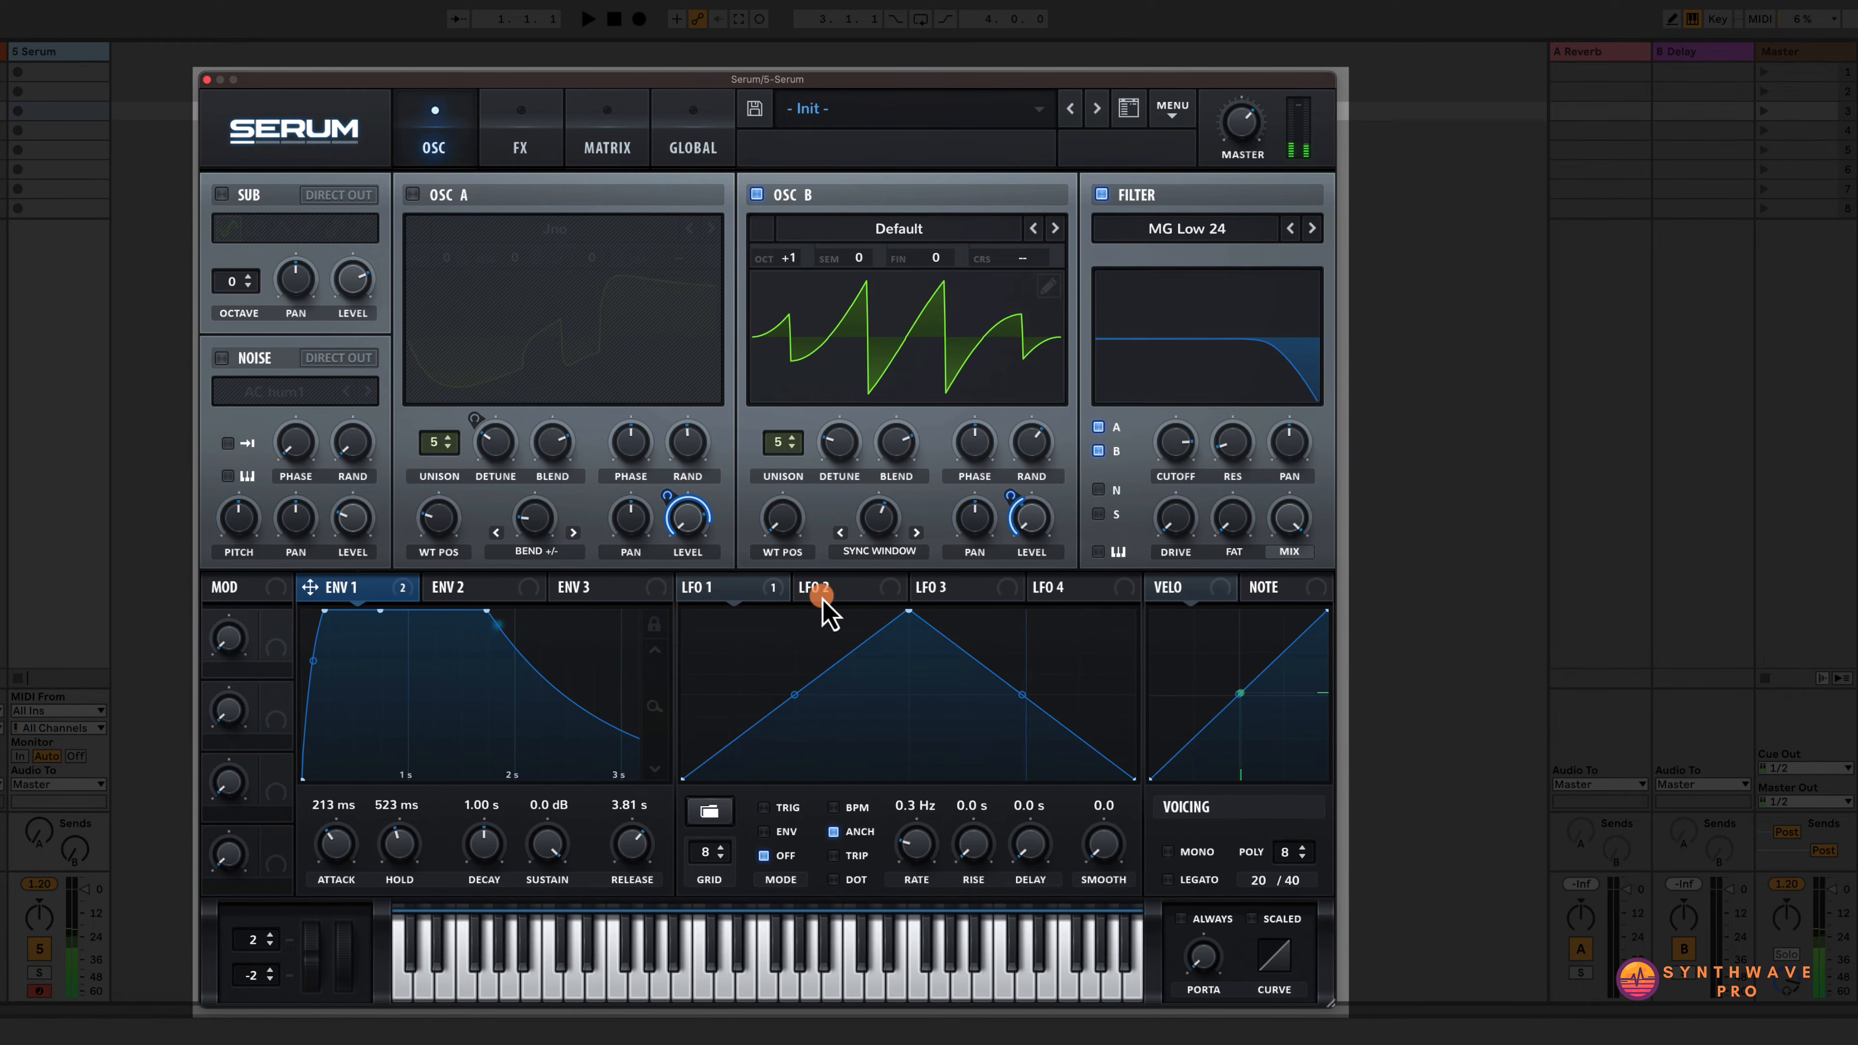
Assign LFO 1 to oscillator B's random phase with a depth of 48, and turn oscillator A back on.
{"action": "left_click", "coordinate": [689, 588]}
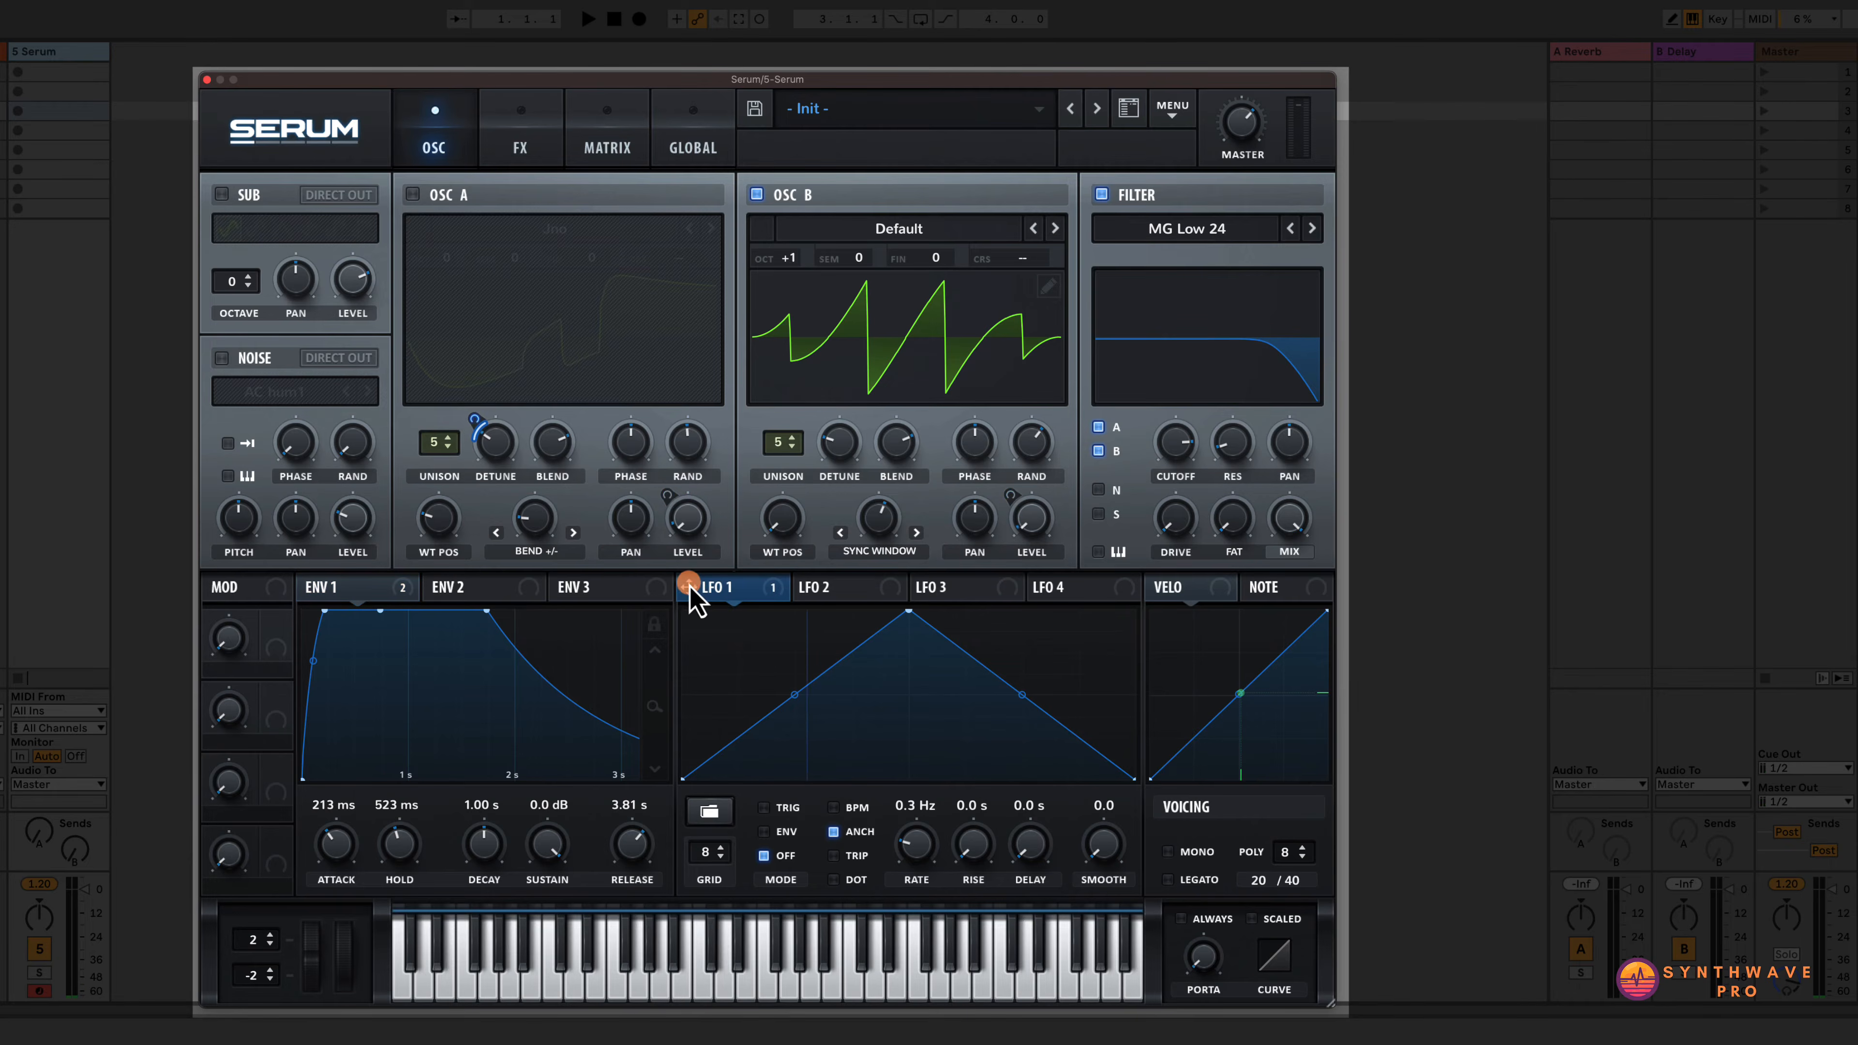
{"action": "left_click_drag", "start_coordinate": [689, 587], "coordinate": [1029, 444]}
{"action": "mouse_move", "coordinate": [1009, 417]}
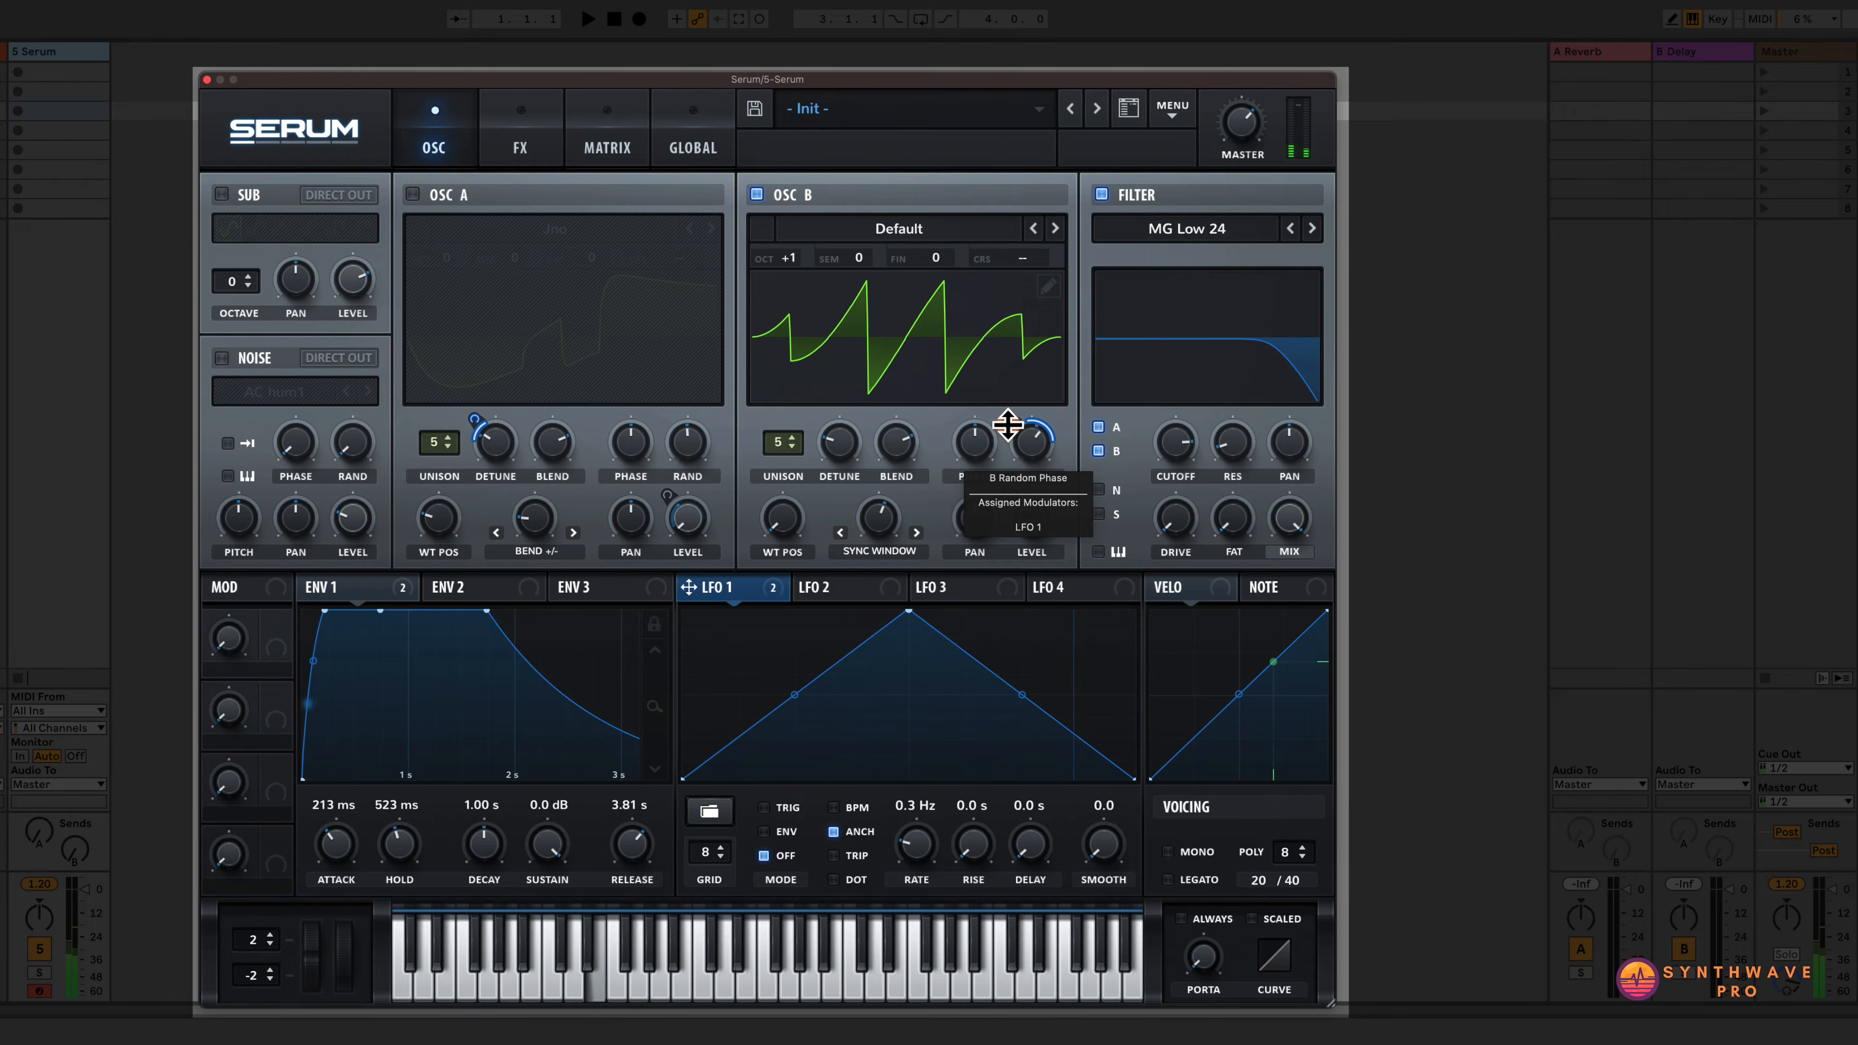
{"action": "left_click", "coordinate": [943, 388]}
{"action": "mouse_move", "coordinate": [943, 388]}
{"action": "left_mouse_down"}
{"action": "mouse_move", "coordinate": [809, 365]}
{"action": "mouse_move", "coordinate": [851, 338]}
{"action": "mouse_move", "coordinate": [881, 350]}
{"action": "mouse_move", "coordinate": [740, 340]}
{"action": "mouse_move", "coordinate": [850, 332]}
{"action": "mouse_move", "coordinate": [987, 382]}
{"action": "mouse_move", "coordinate": [1015, 413]}
{"action": "left_mouse_up"}
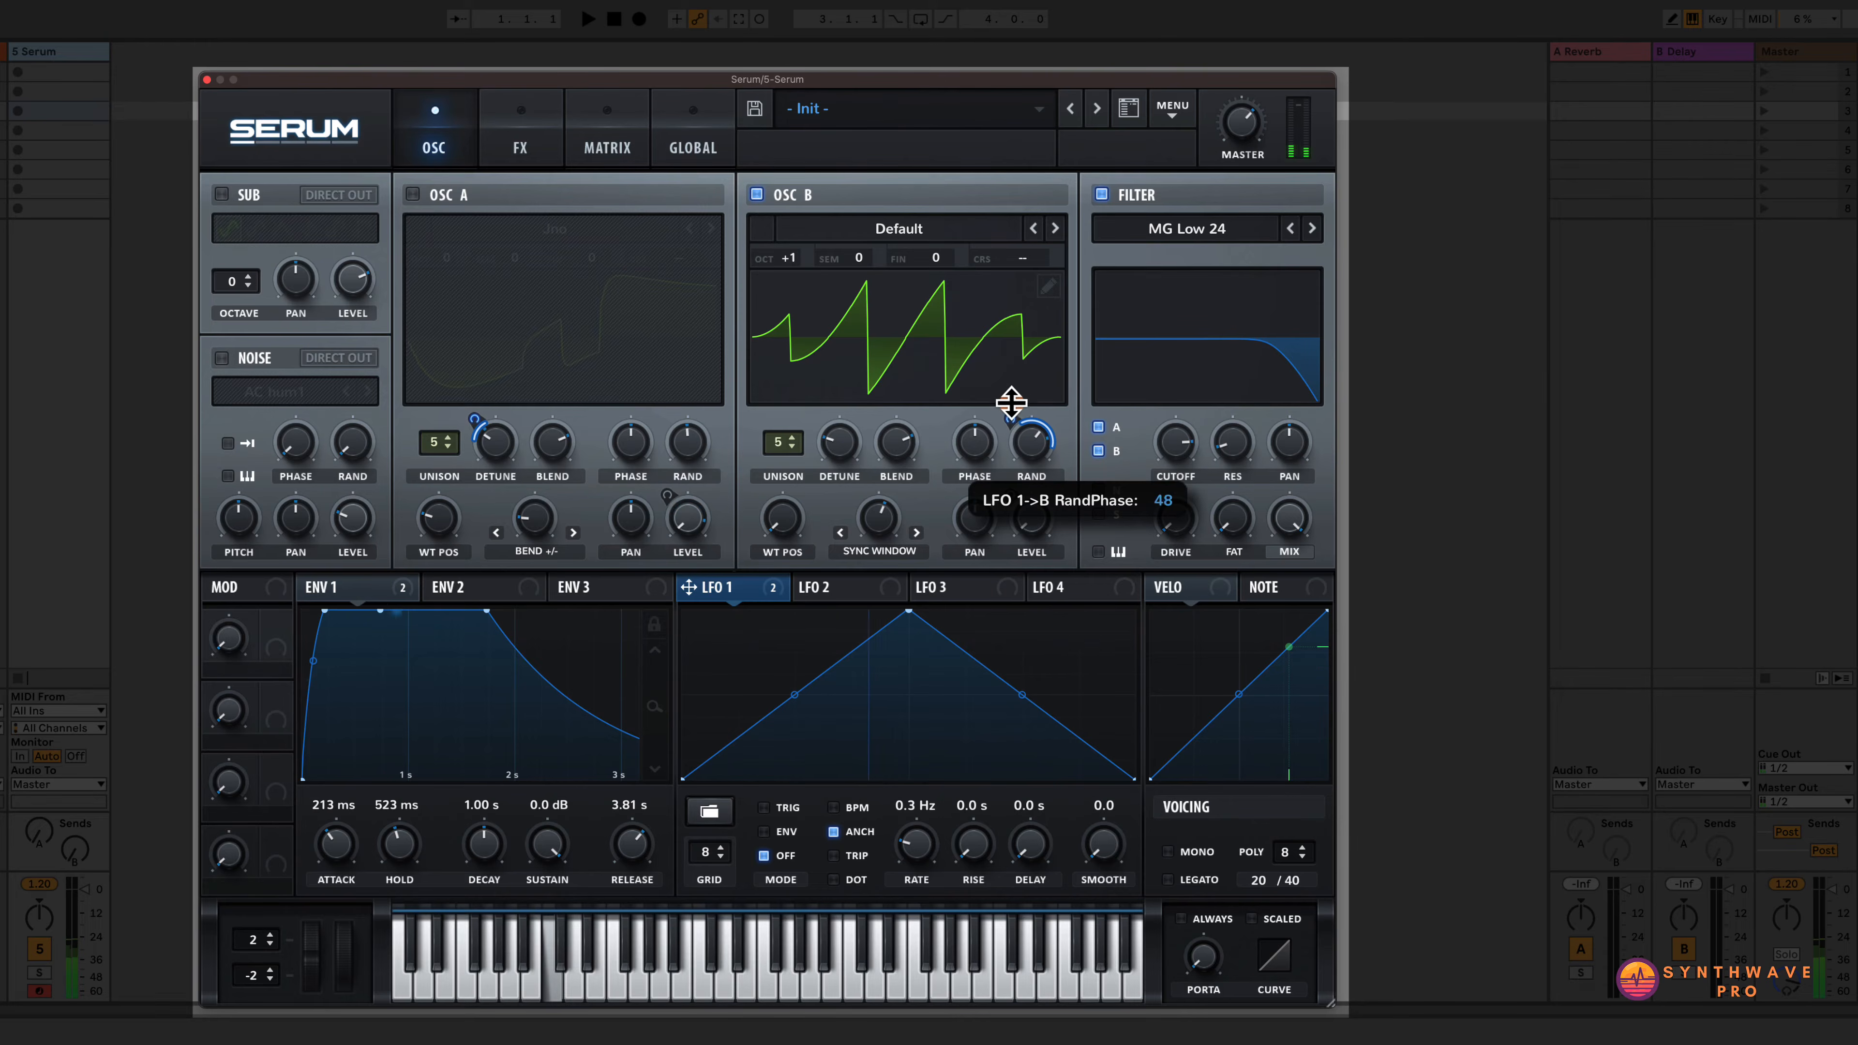
{"action": "left_click", "coordinate": [414, 195]}
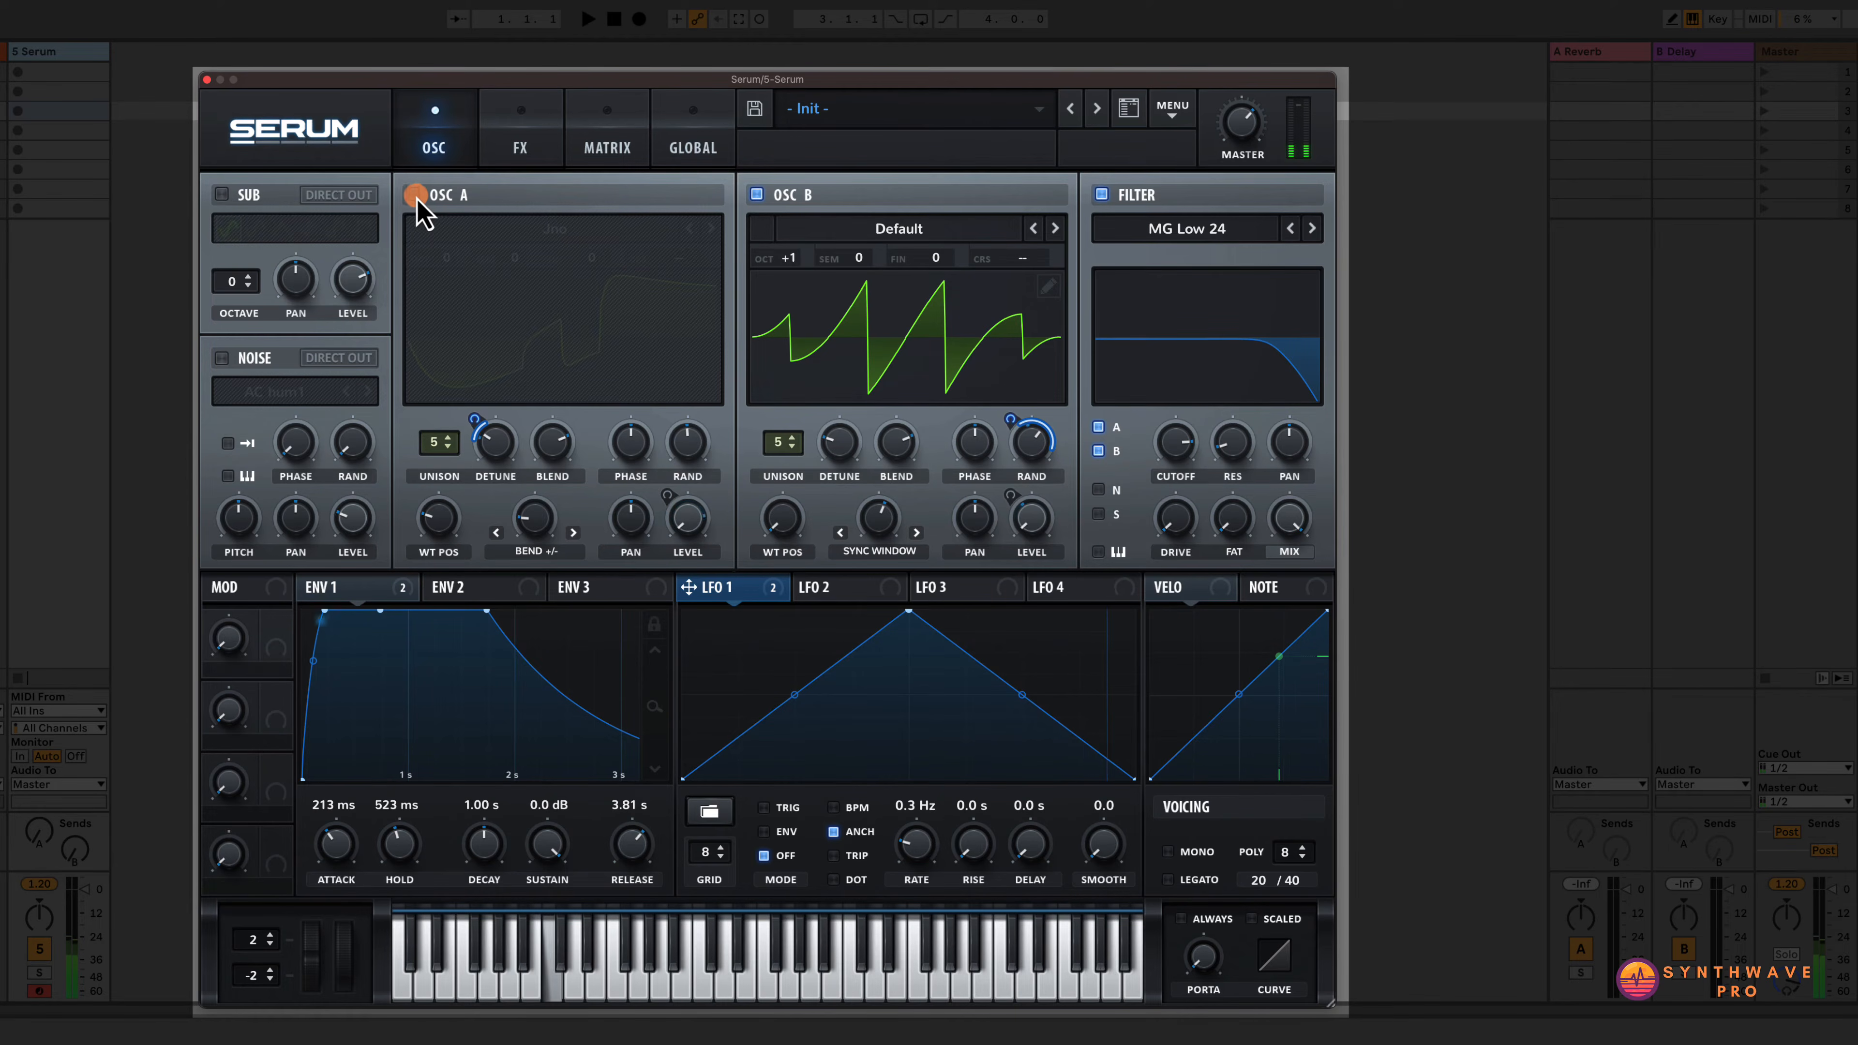
{"action": "left_click", "coordinate": [414, 195]}
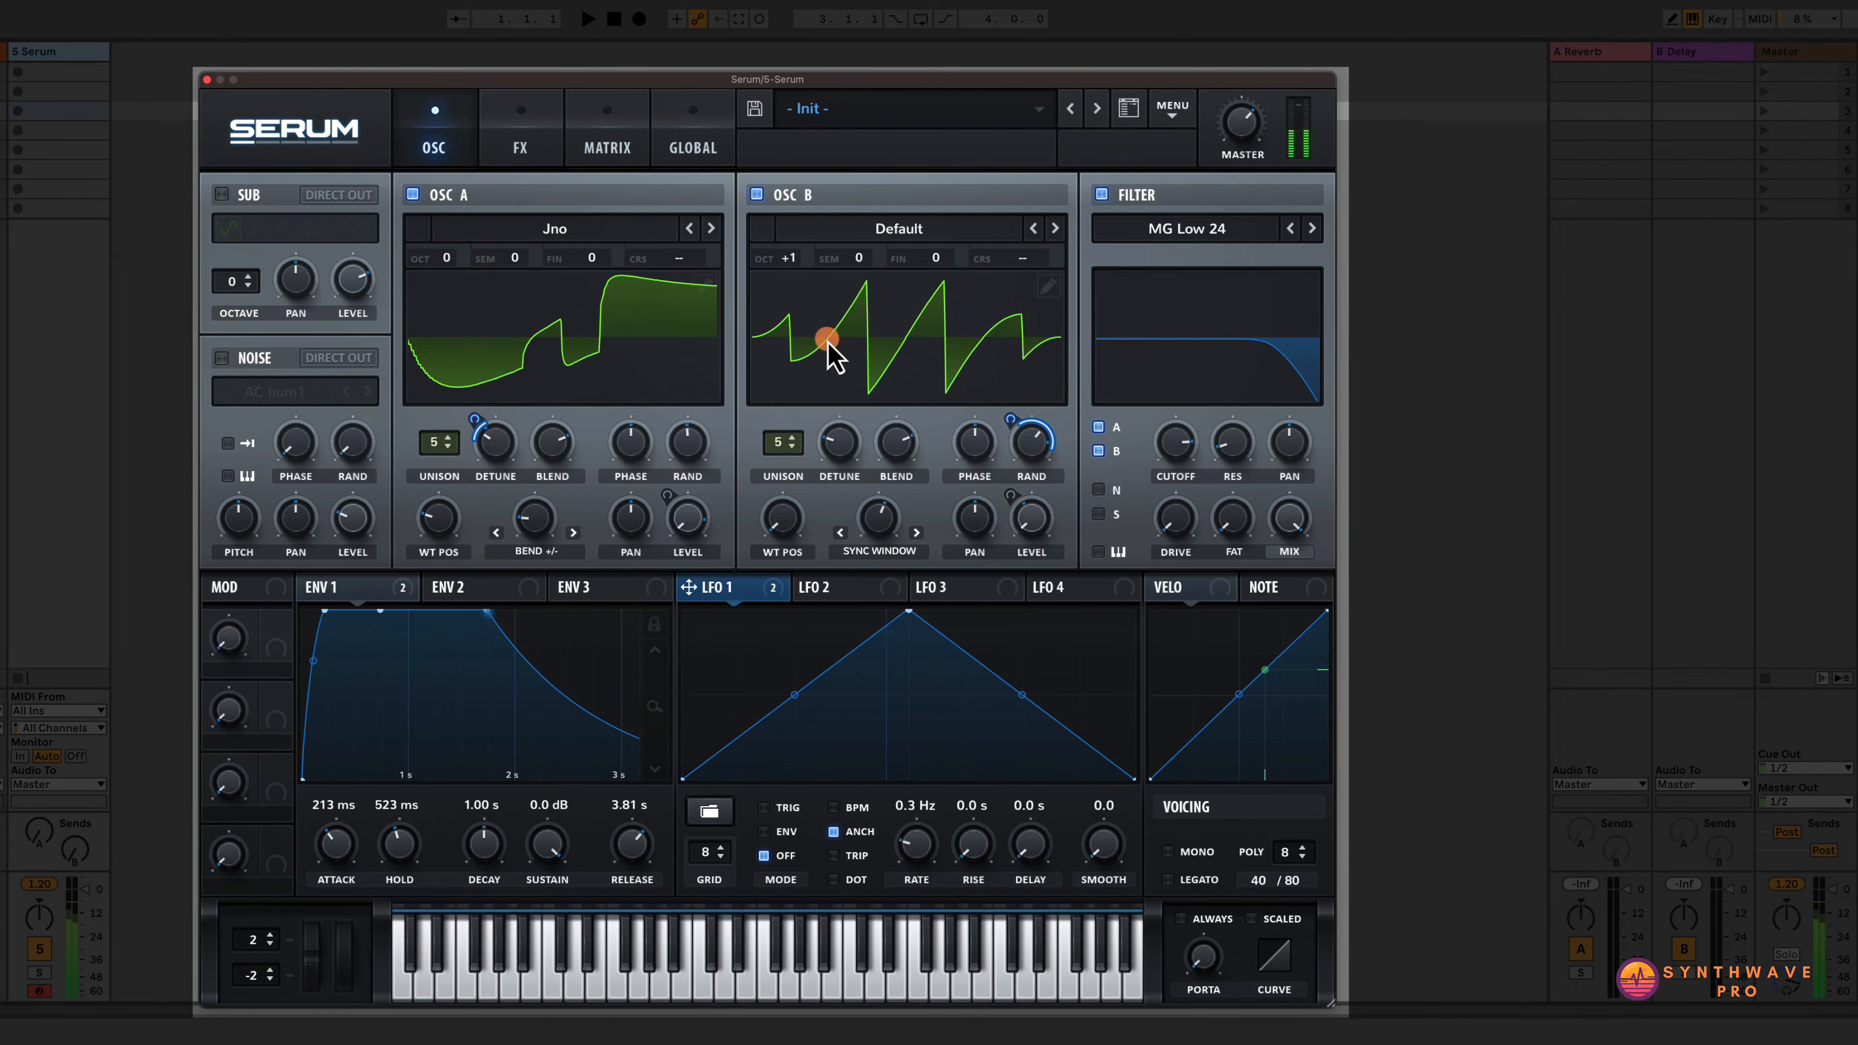
Assign LFO 1 to oscillator B's unison blend with a depth of 27, with oscillator A turned off.
{"action": "left_click_drag", "start_coordinate": [829, 341], "coordinate": [842, 568]}
{"action": "left_click_drag", "start_coordinate": [688, 587], "coordinate": [893, 433]}
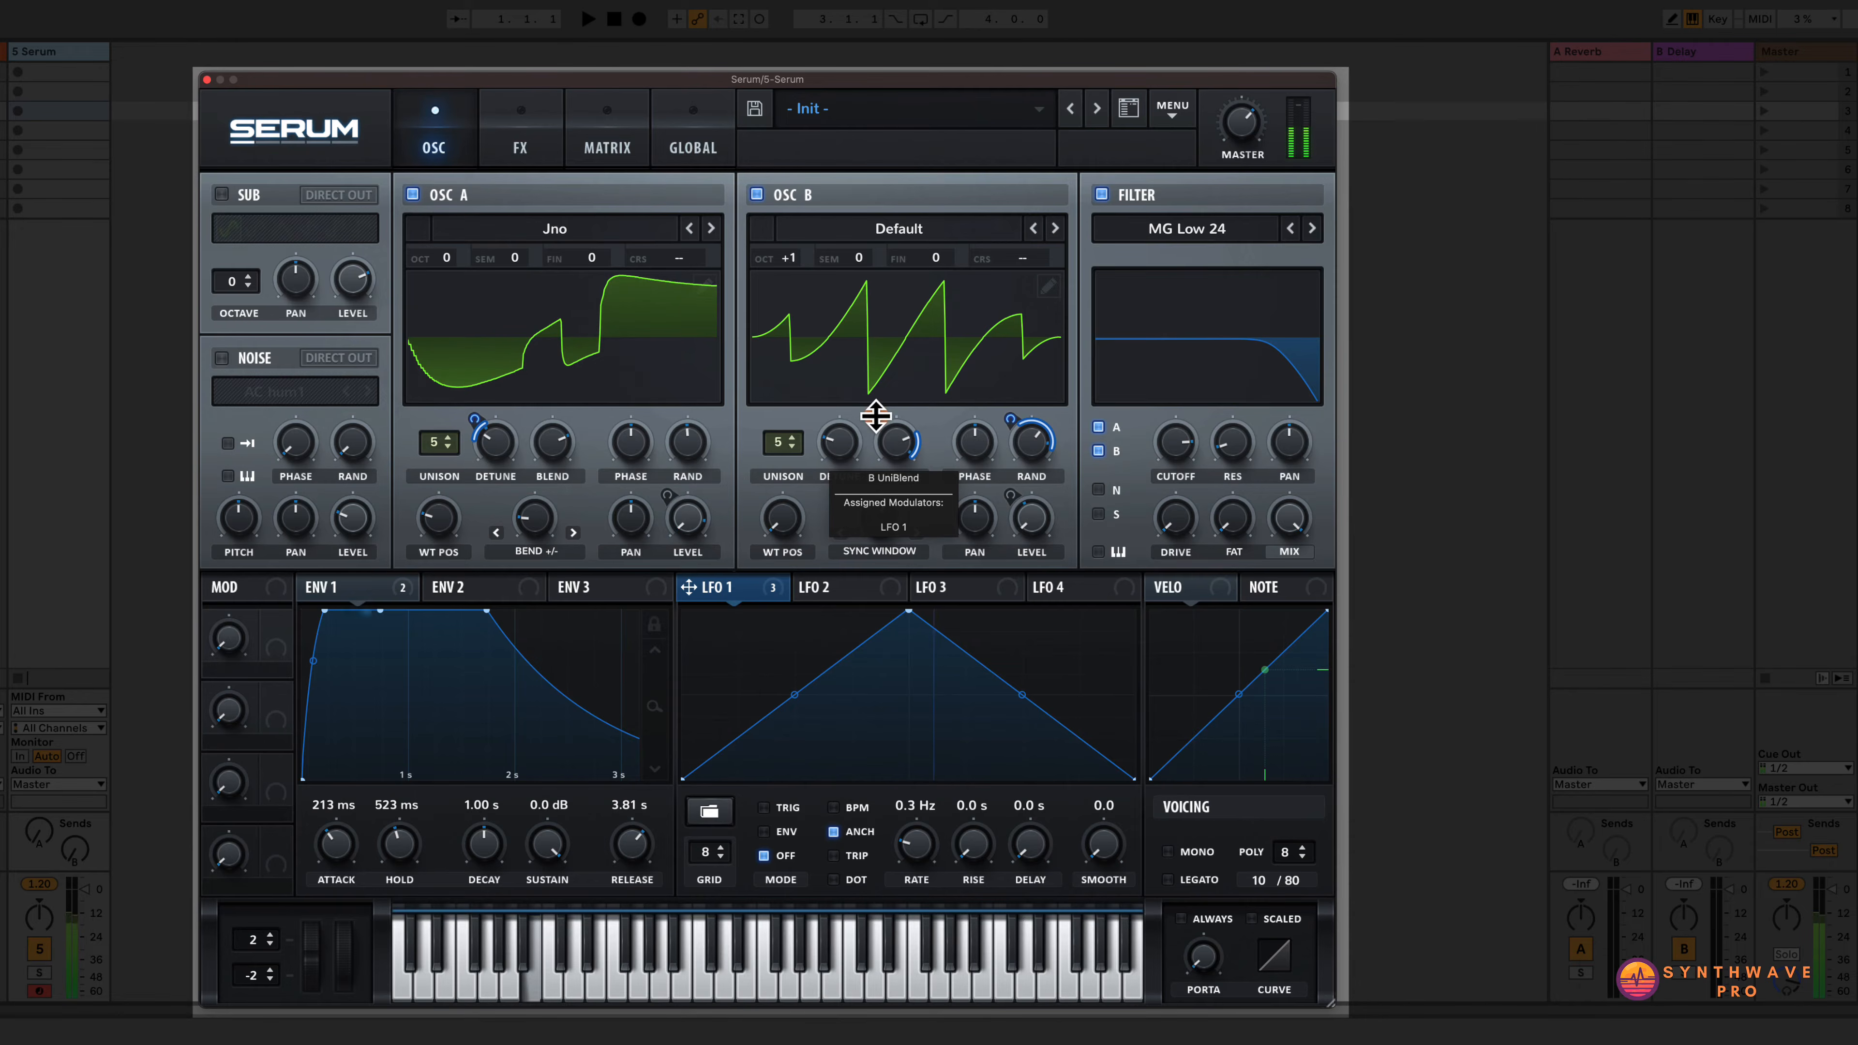
{"action": "left_click", "coordinate": [412, 194]}
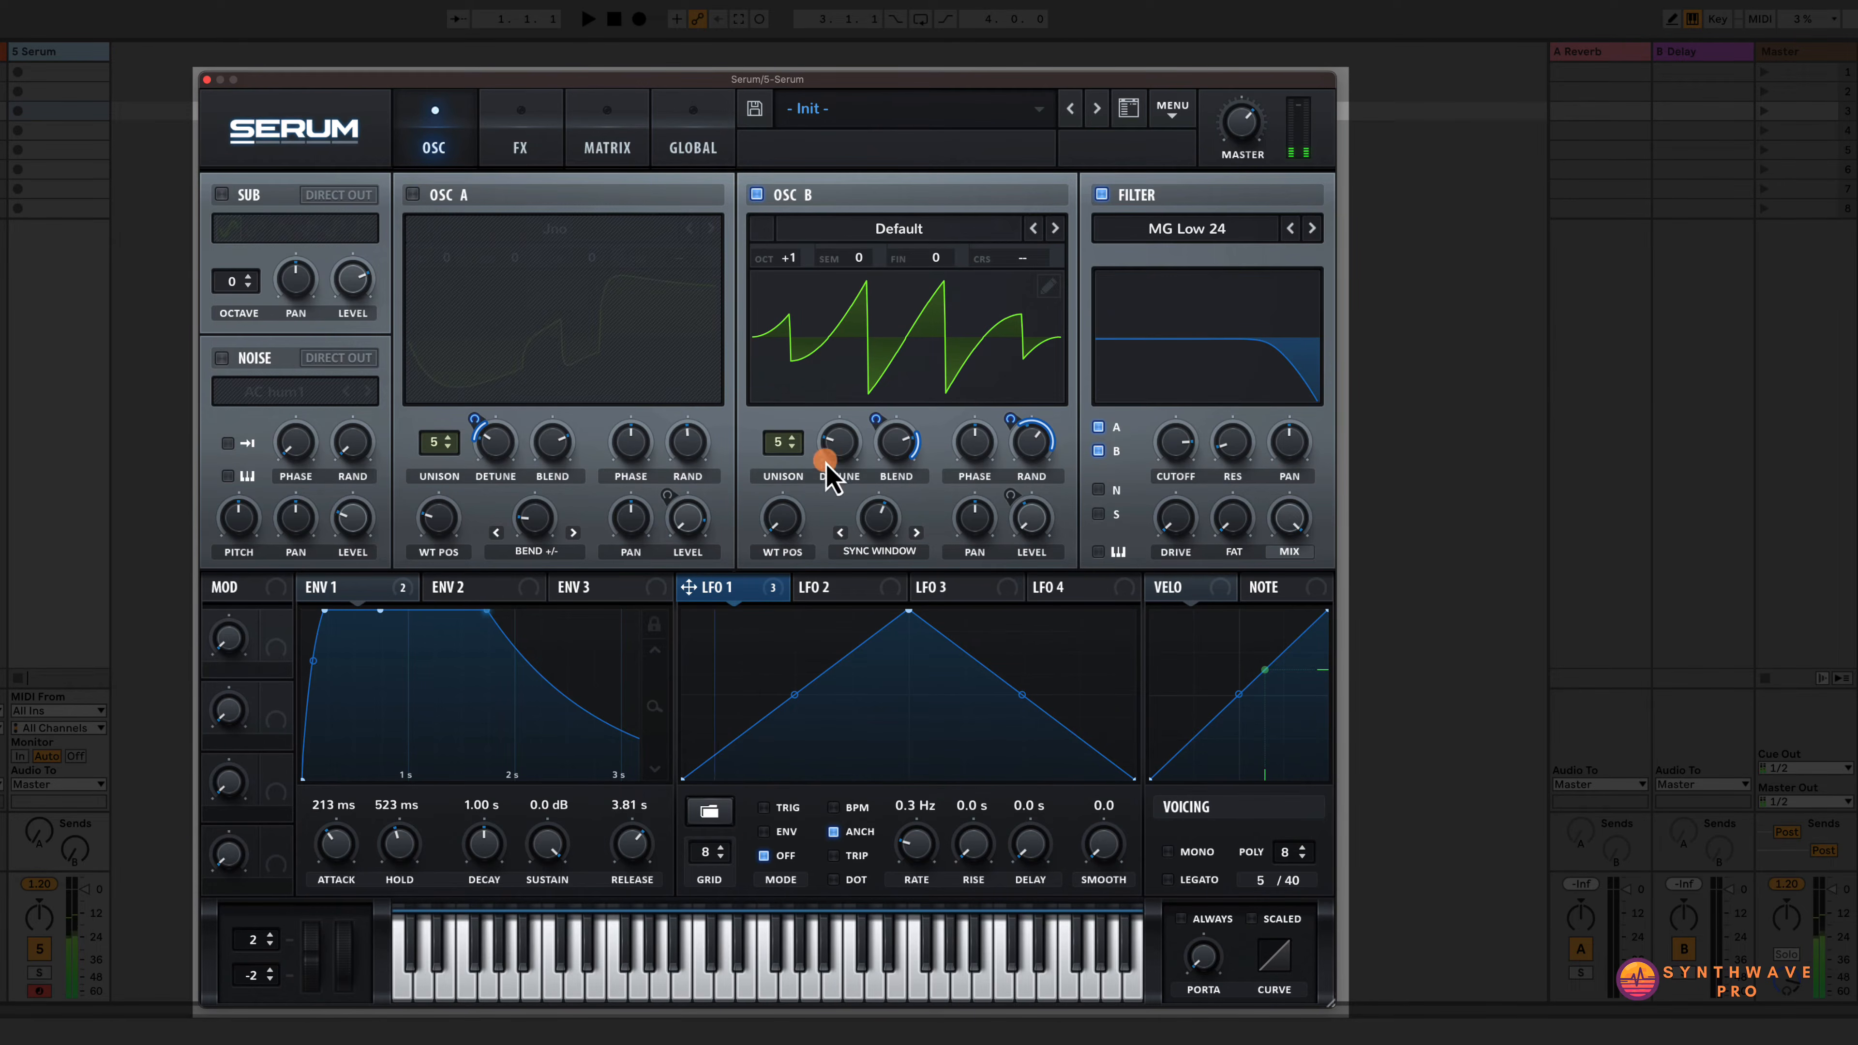
{"action": "left_click", "coordinate": [876, 418], "text": "alt+shift"}
{"action": "left_click_drag", "start_coordinate": [876, 418], "coordinate": [877, 408]}
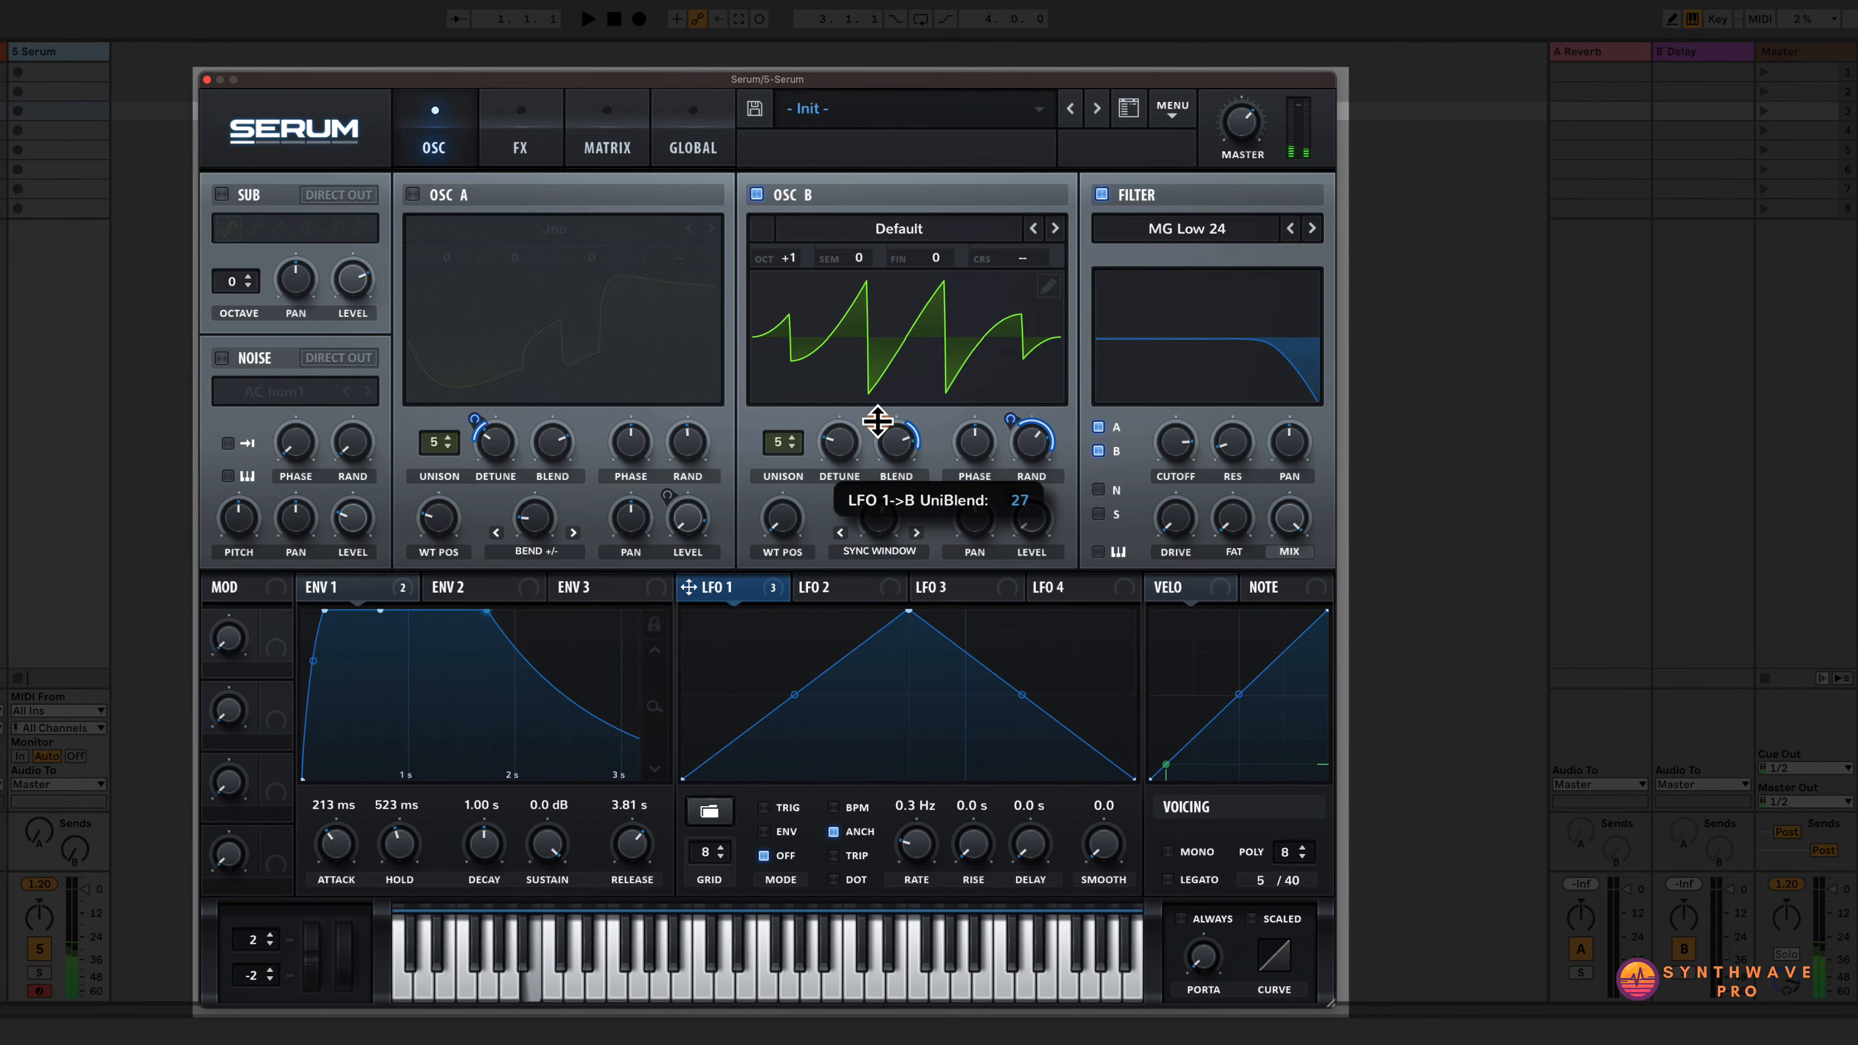
Assign LFO 1 to oscillator B's unison detune and reduce the modulation depth to 23.
{"action": "left_click_drag", "start_coordinate": [689, 587], "coordinate": [825, 439]}
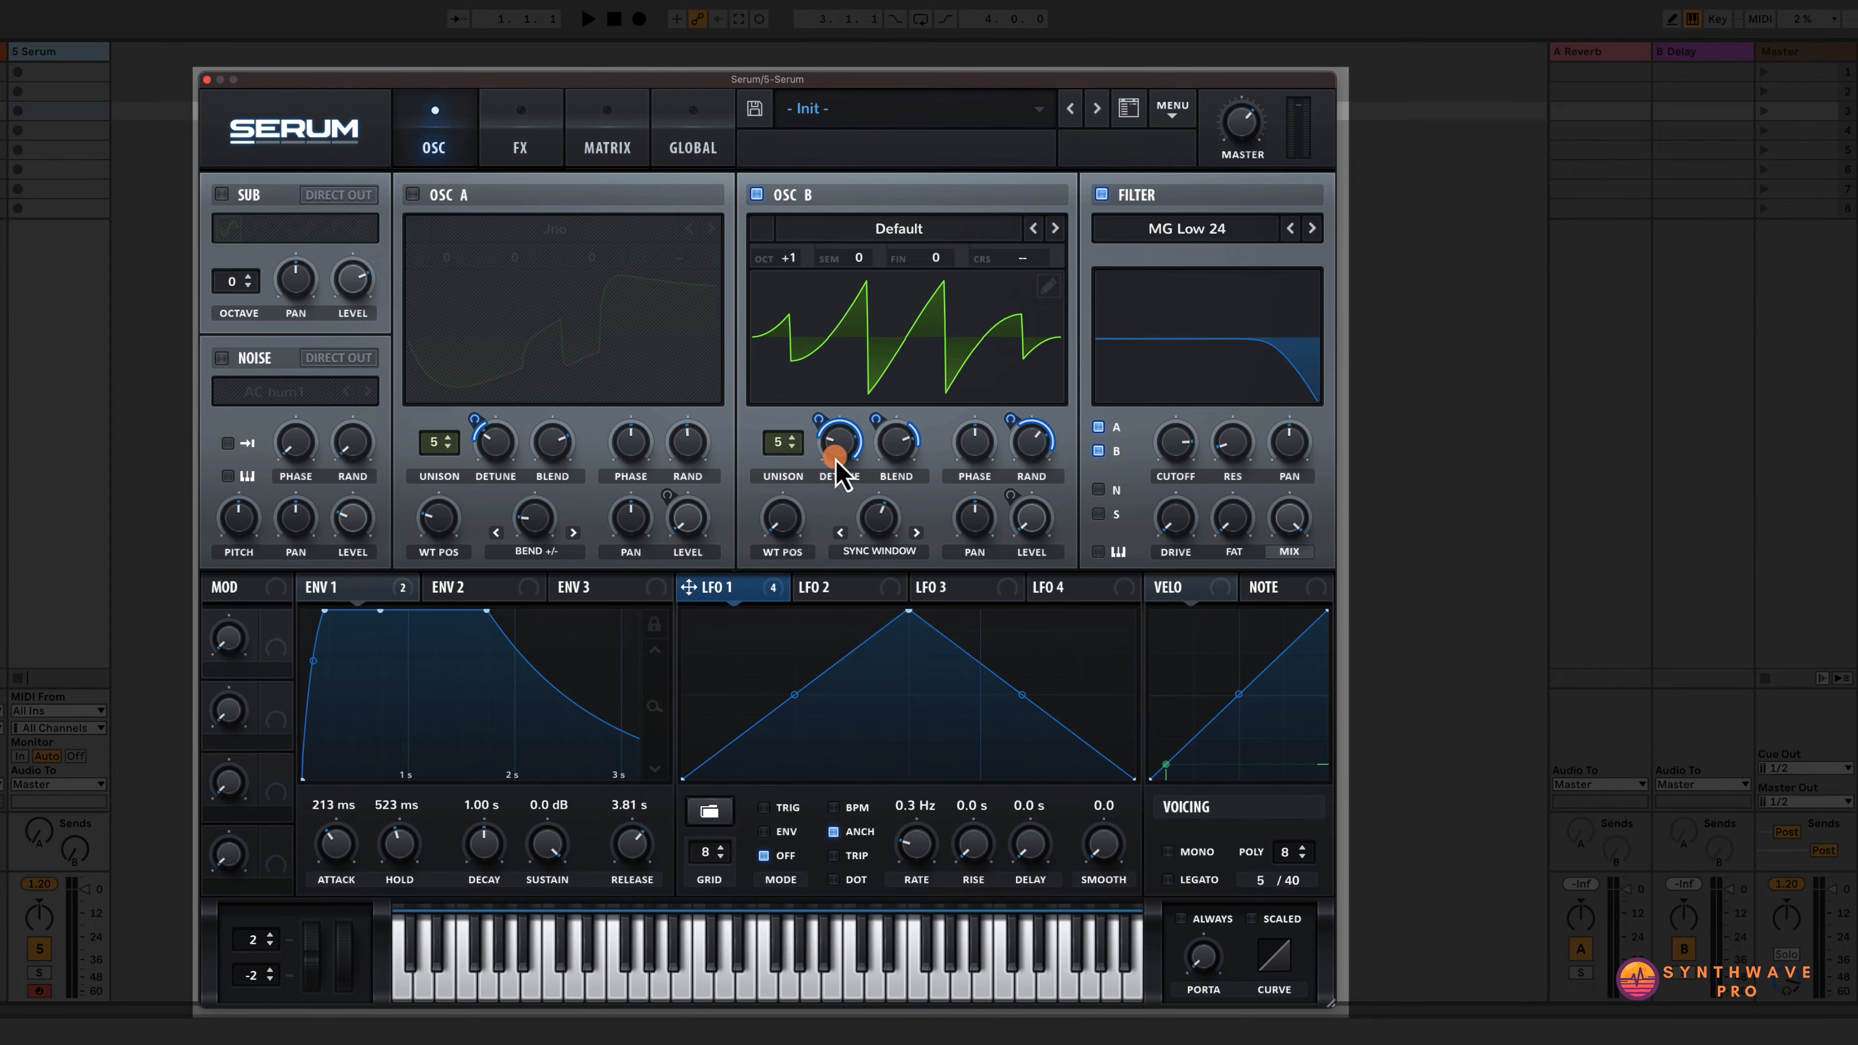
{"action": "right_click", "coordinate": [825, 436]}
{"action": "left_click", "coordinate": [823, 405]}
{"action": "left_click_drag", "start_coordinate": [816, 418], "coordinate": [816, 451]}
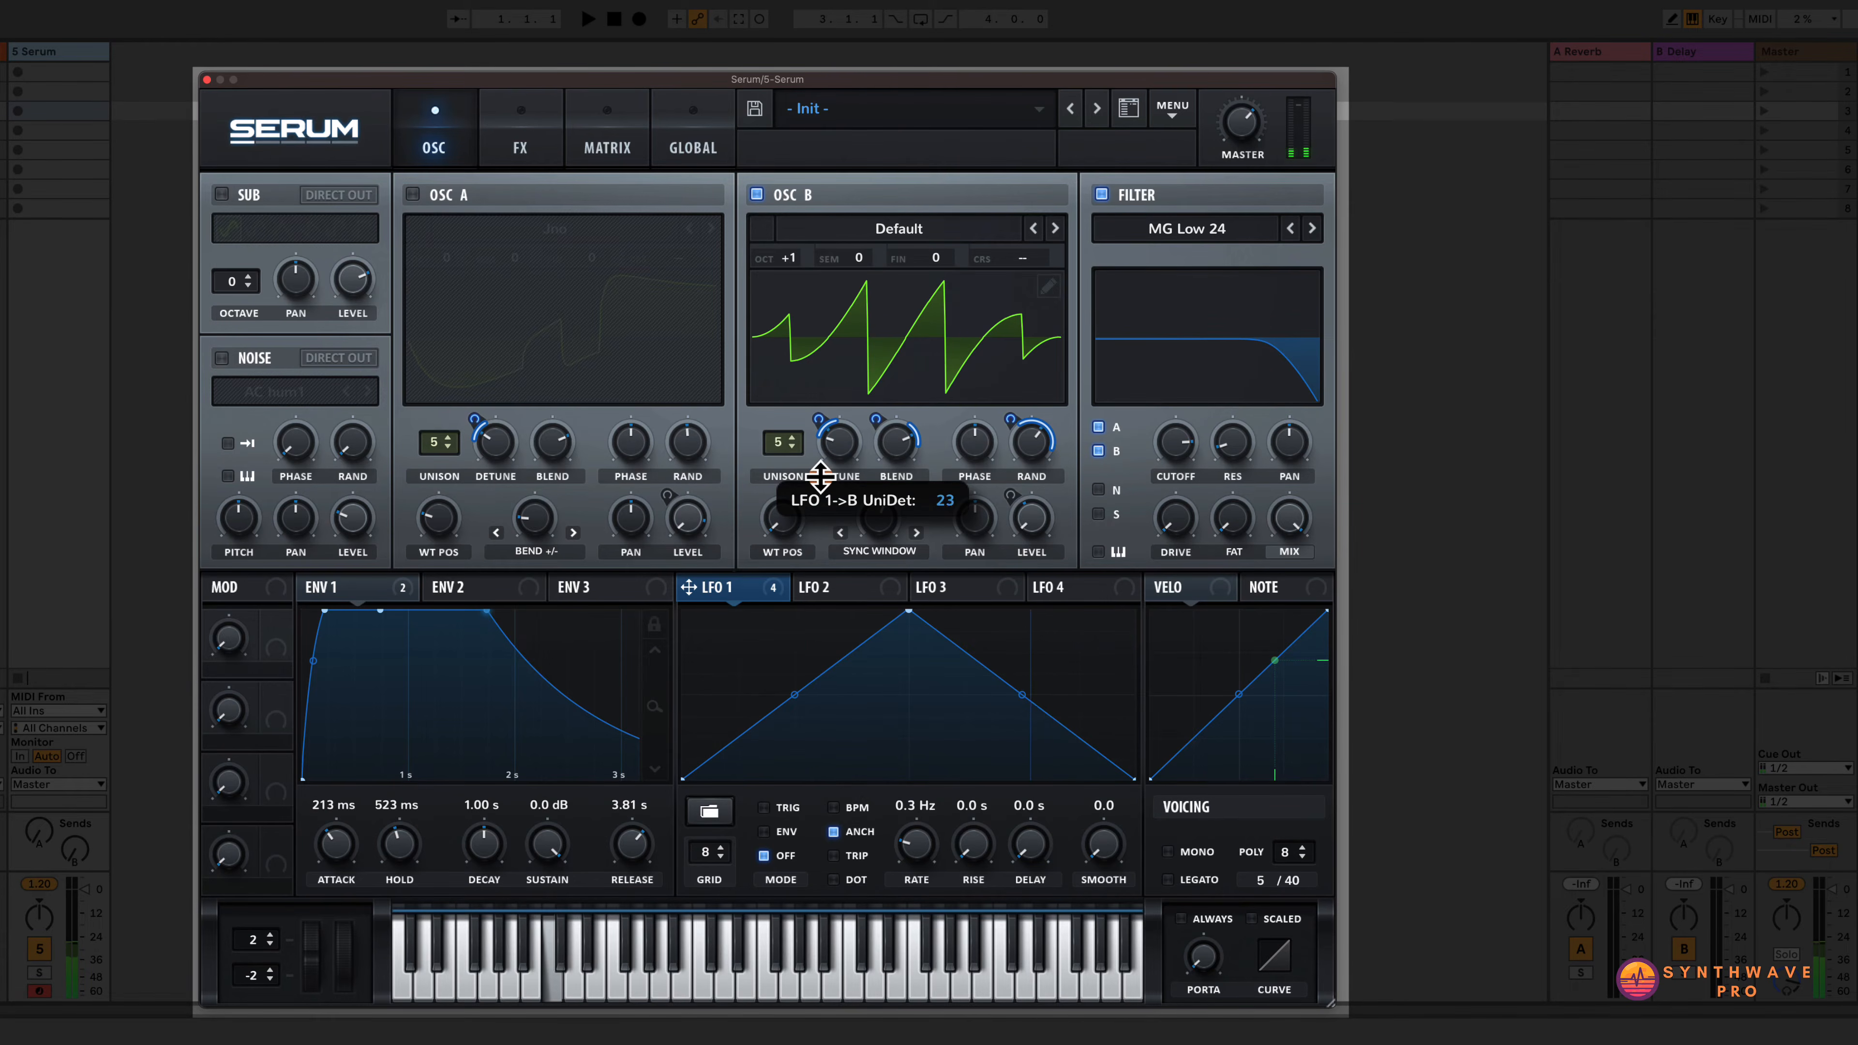
Fine-tune oscillator B's unison detune, turn oscillator A back on, and reduce LFO 1's depth on that detune to 21.
{"action": "left_click", "coordinate": [842, 445]}
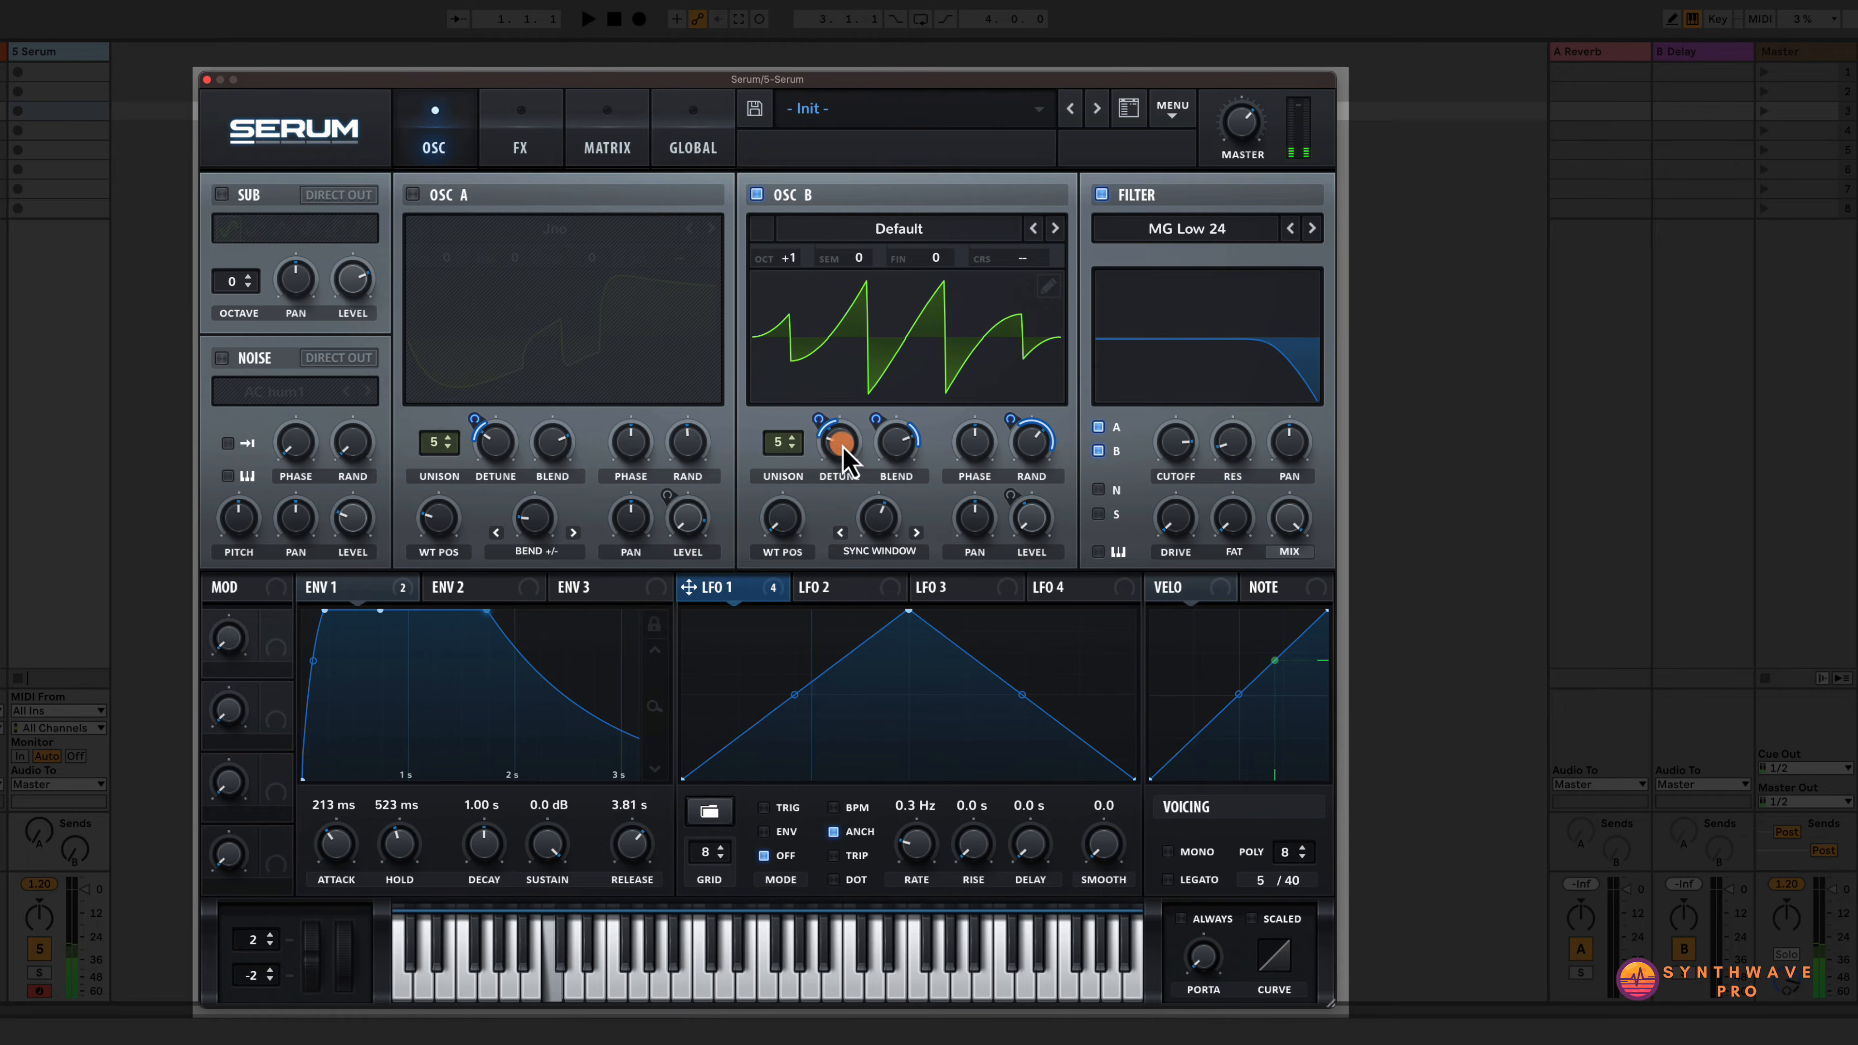
{"action": "left_click", "coordinate": [839, 430]}
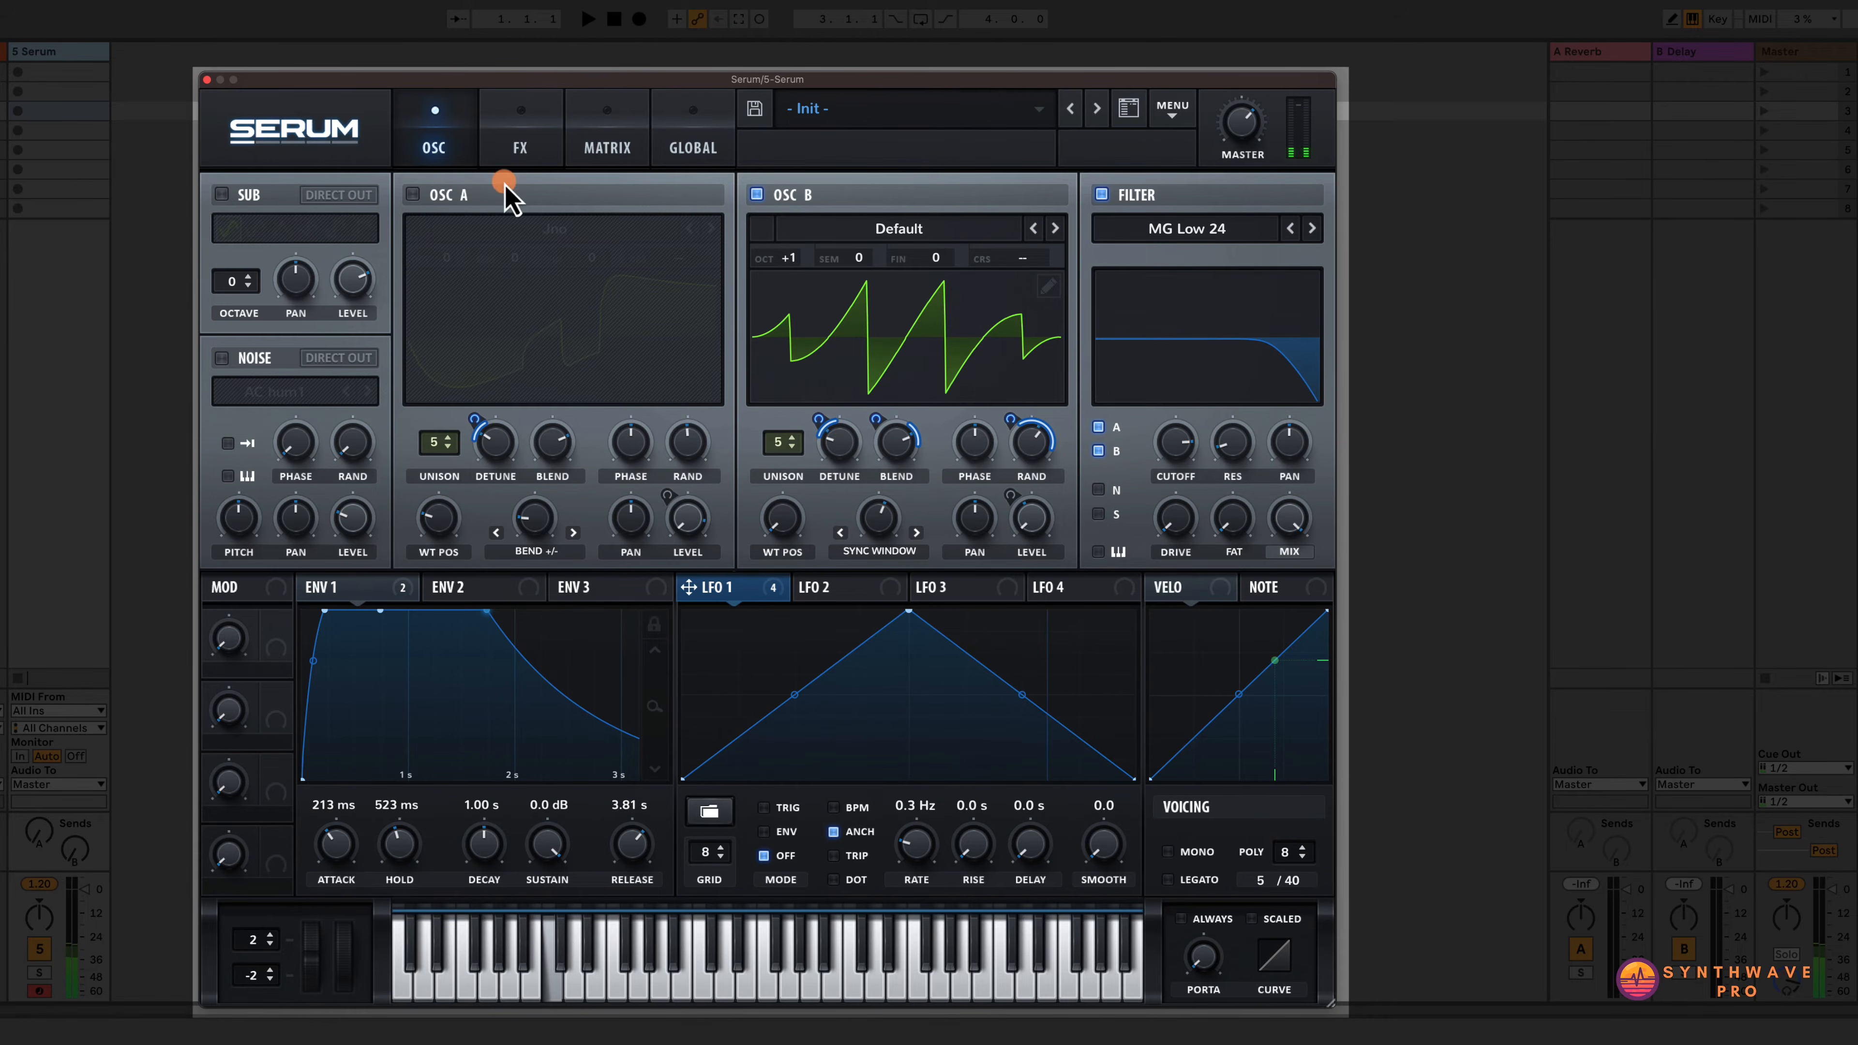
{"action": "left_click", "coordinate": [419, 196]}
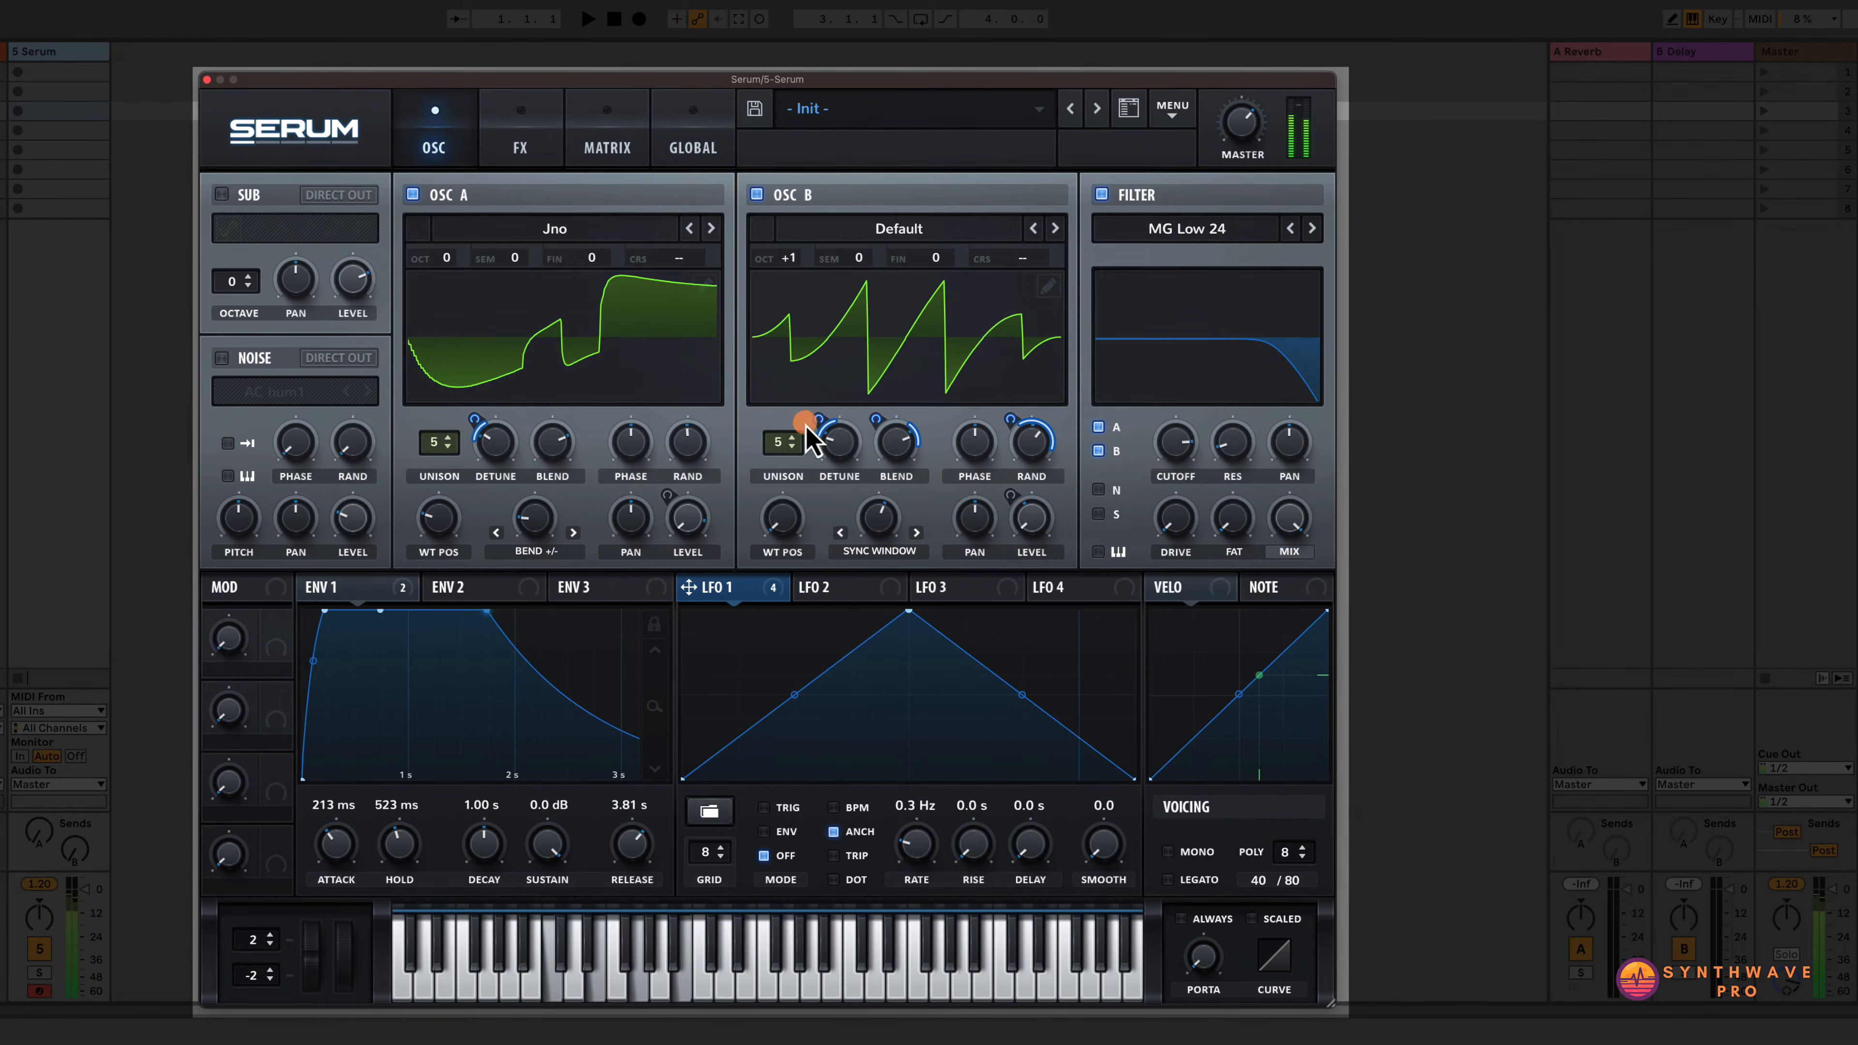
{"action": "left_click", "coordinate": [692, 459]}
{"action": "mouse_move", "coordinate": [818, 422]}
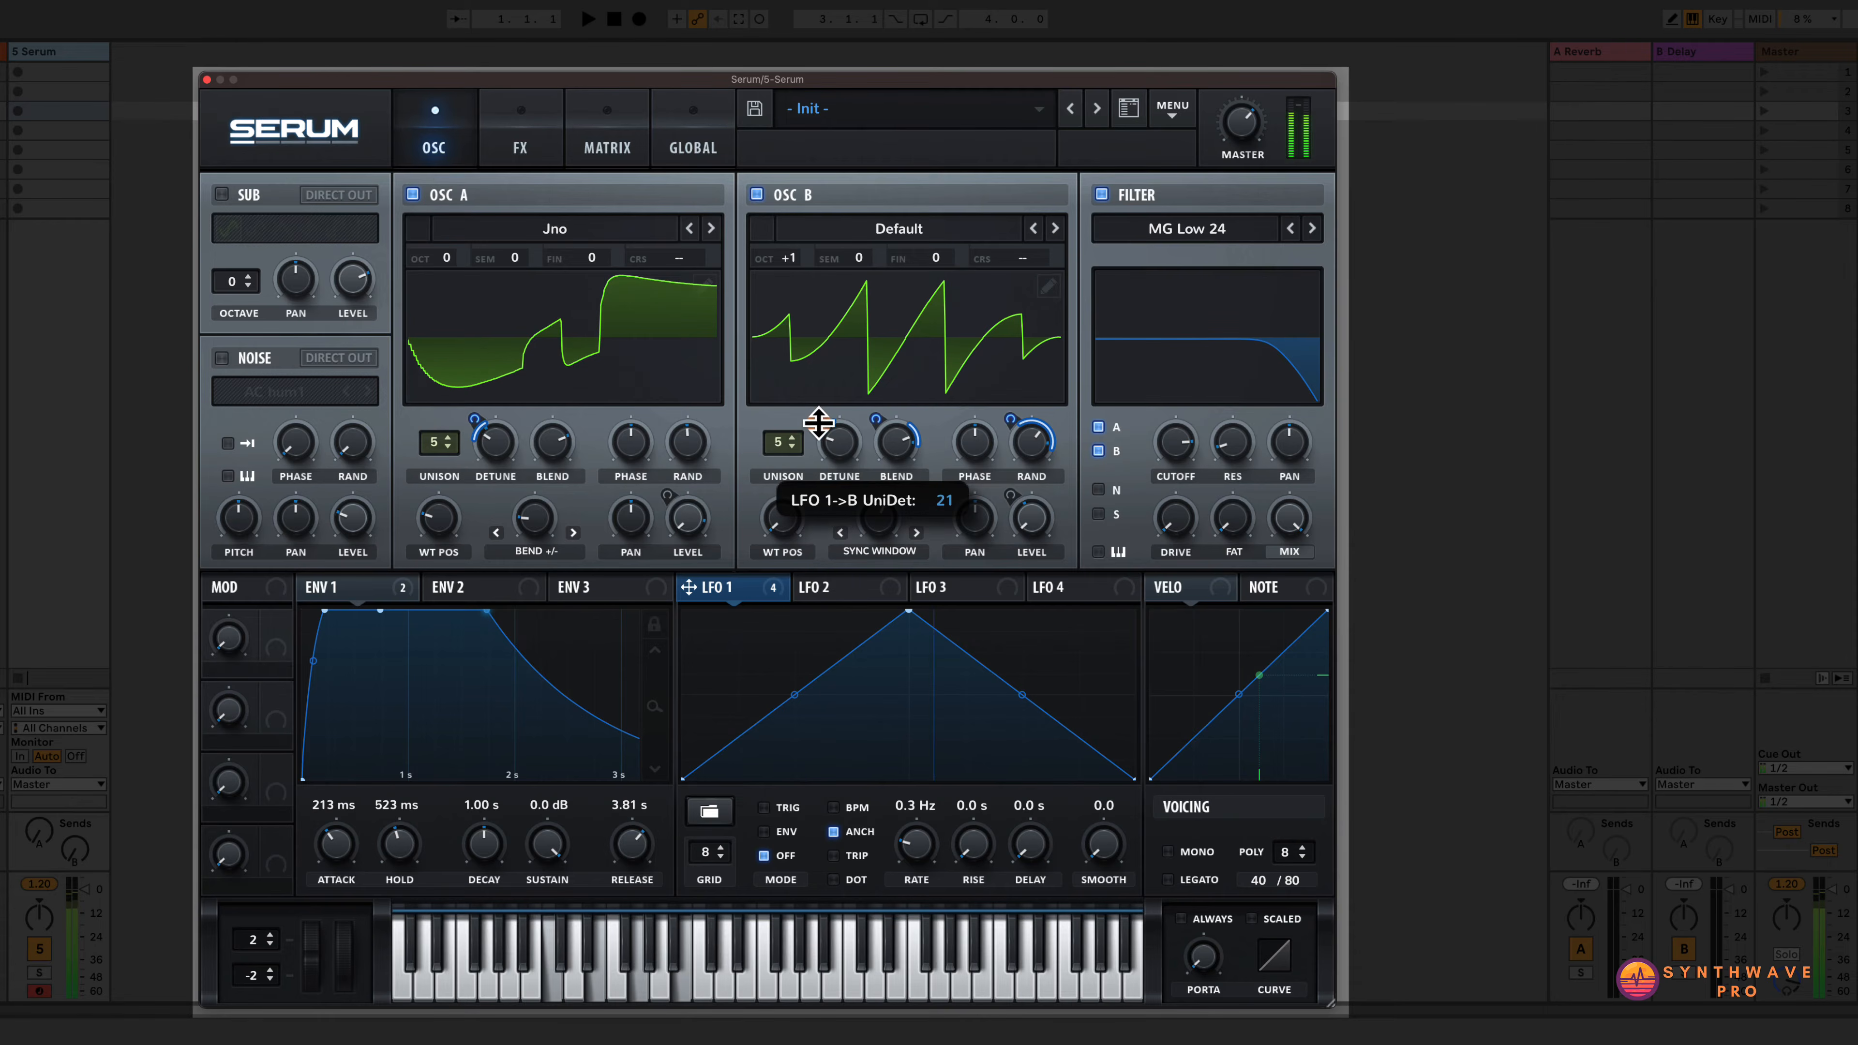
Assign LFO 2 to oscillator B's fine tuning and set its rate to 1.1 Hz with tempo sync off.
{"action": "left_click", "coordinate": [807, 590]}
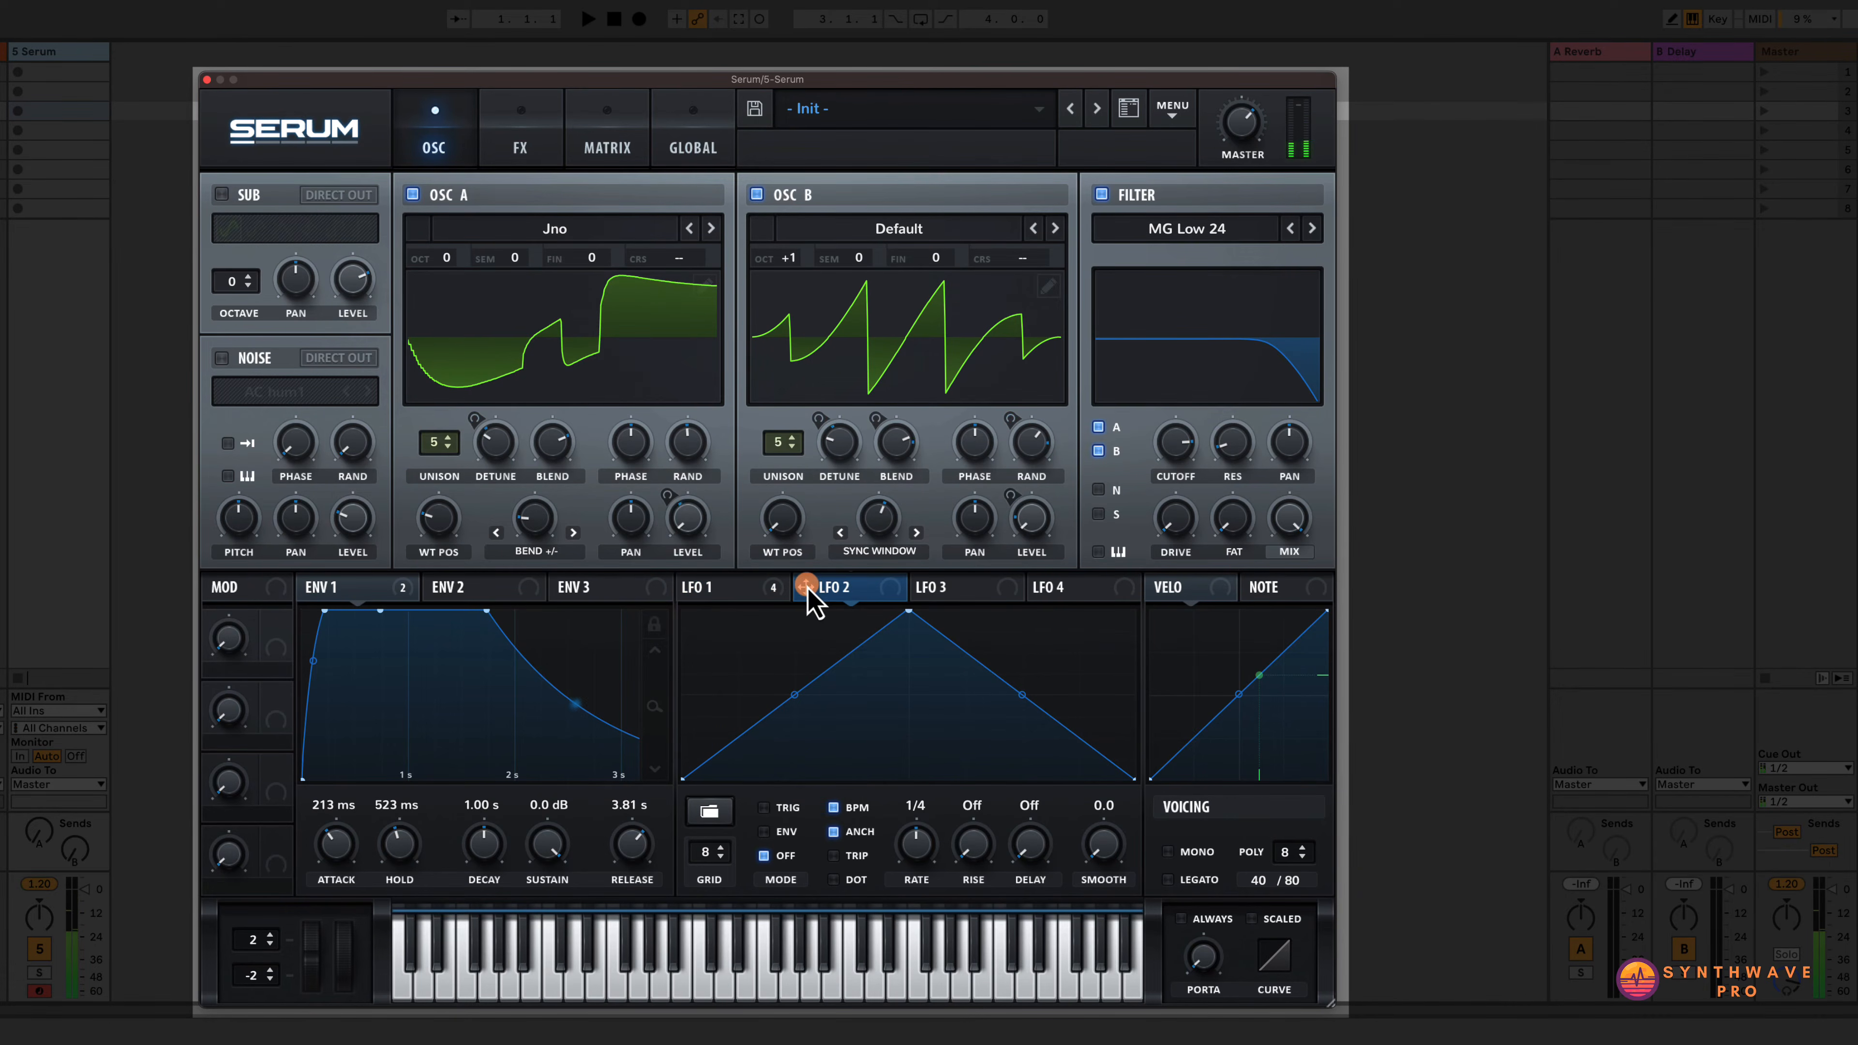
{"action": "mouse_move", "coordinate": [808, 591]}
{"action": "left_mouse_down"}
{"action": "mouse_move", "coordinate": [950, 353]}
{"action": "mouse_move", "coordinate": [937, 258]}
{"action": "mouse_move", "coordinate": [965, 273]}
{"action": "mouse_move", "coordinate": [980, 415]}
{"action": "left_mouse_up"}
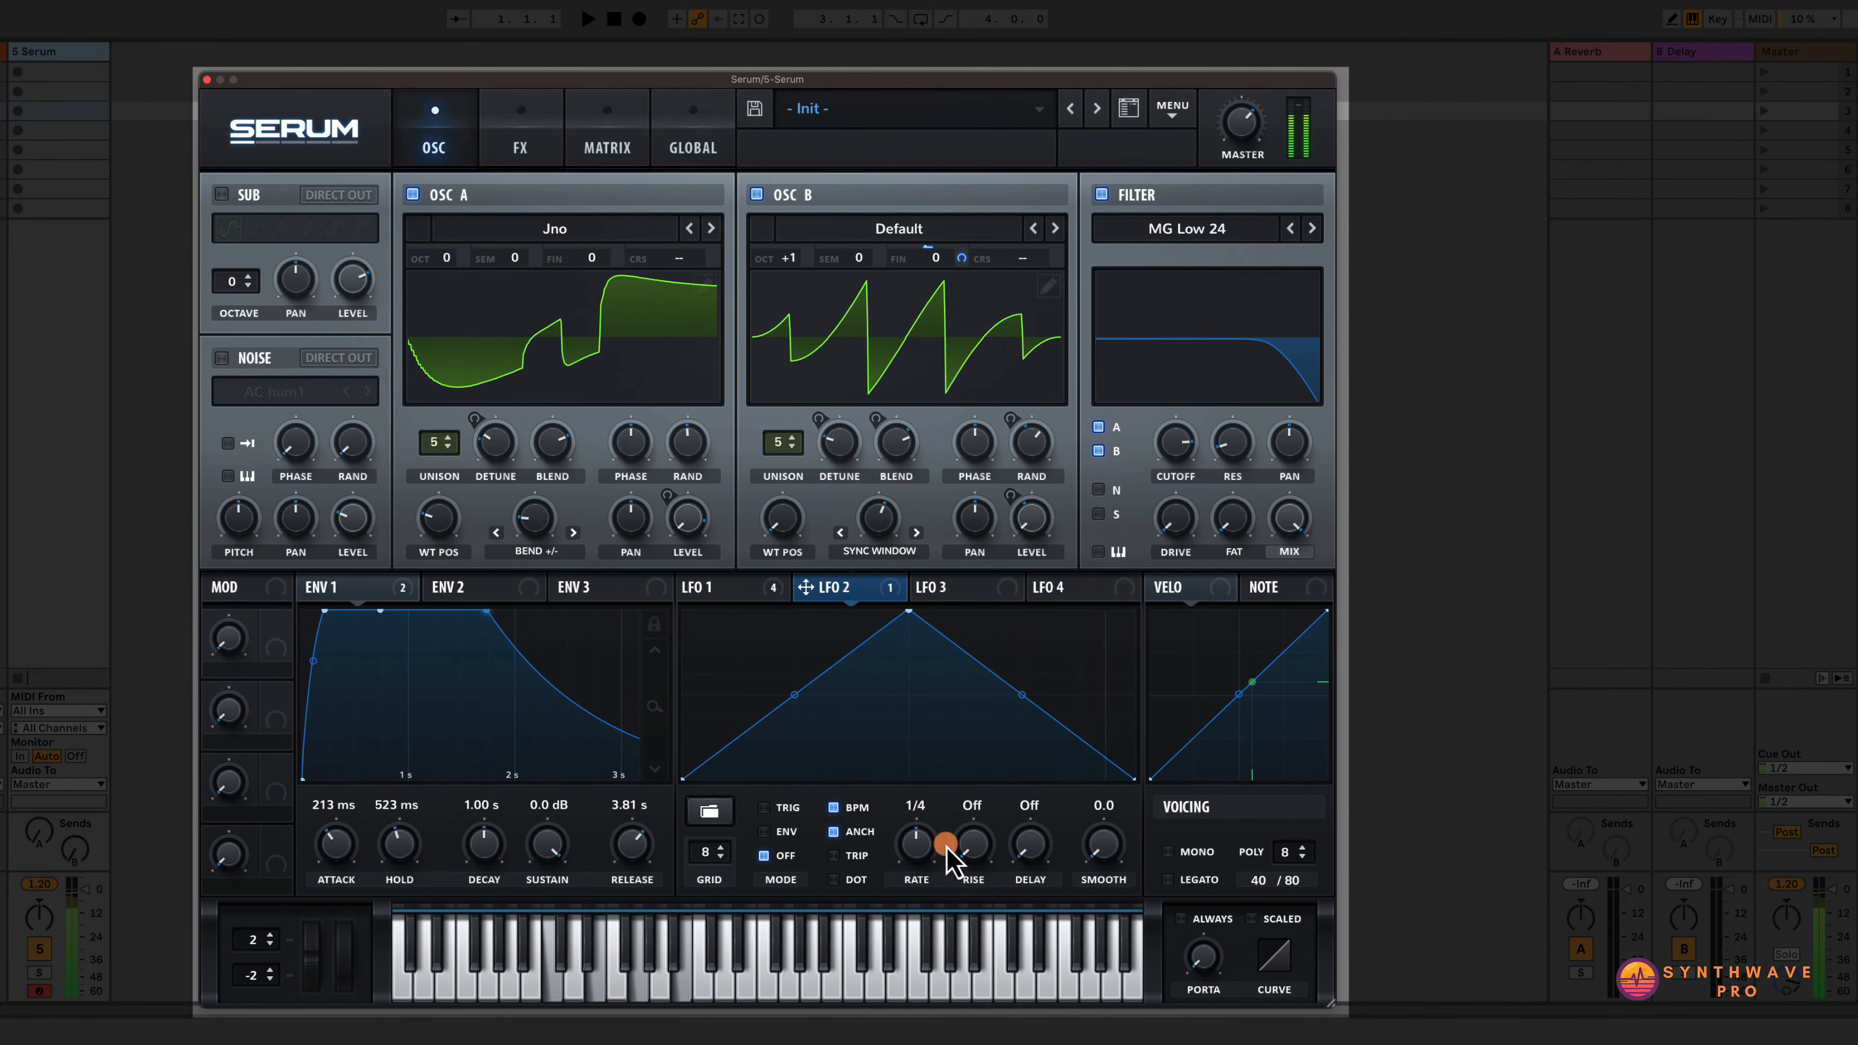
{"action": "left_click_drag", "start_coordinate": [925, 845], "coordinate": [926, 907]}
{"action": "left_click", "coordinate": [833, 807]}
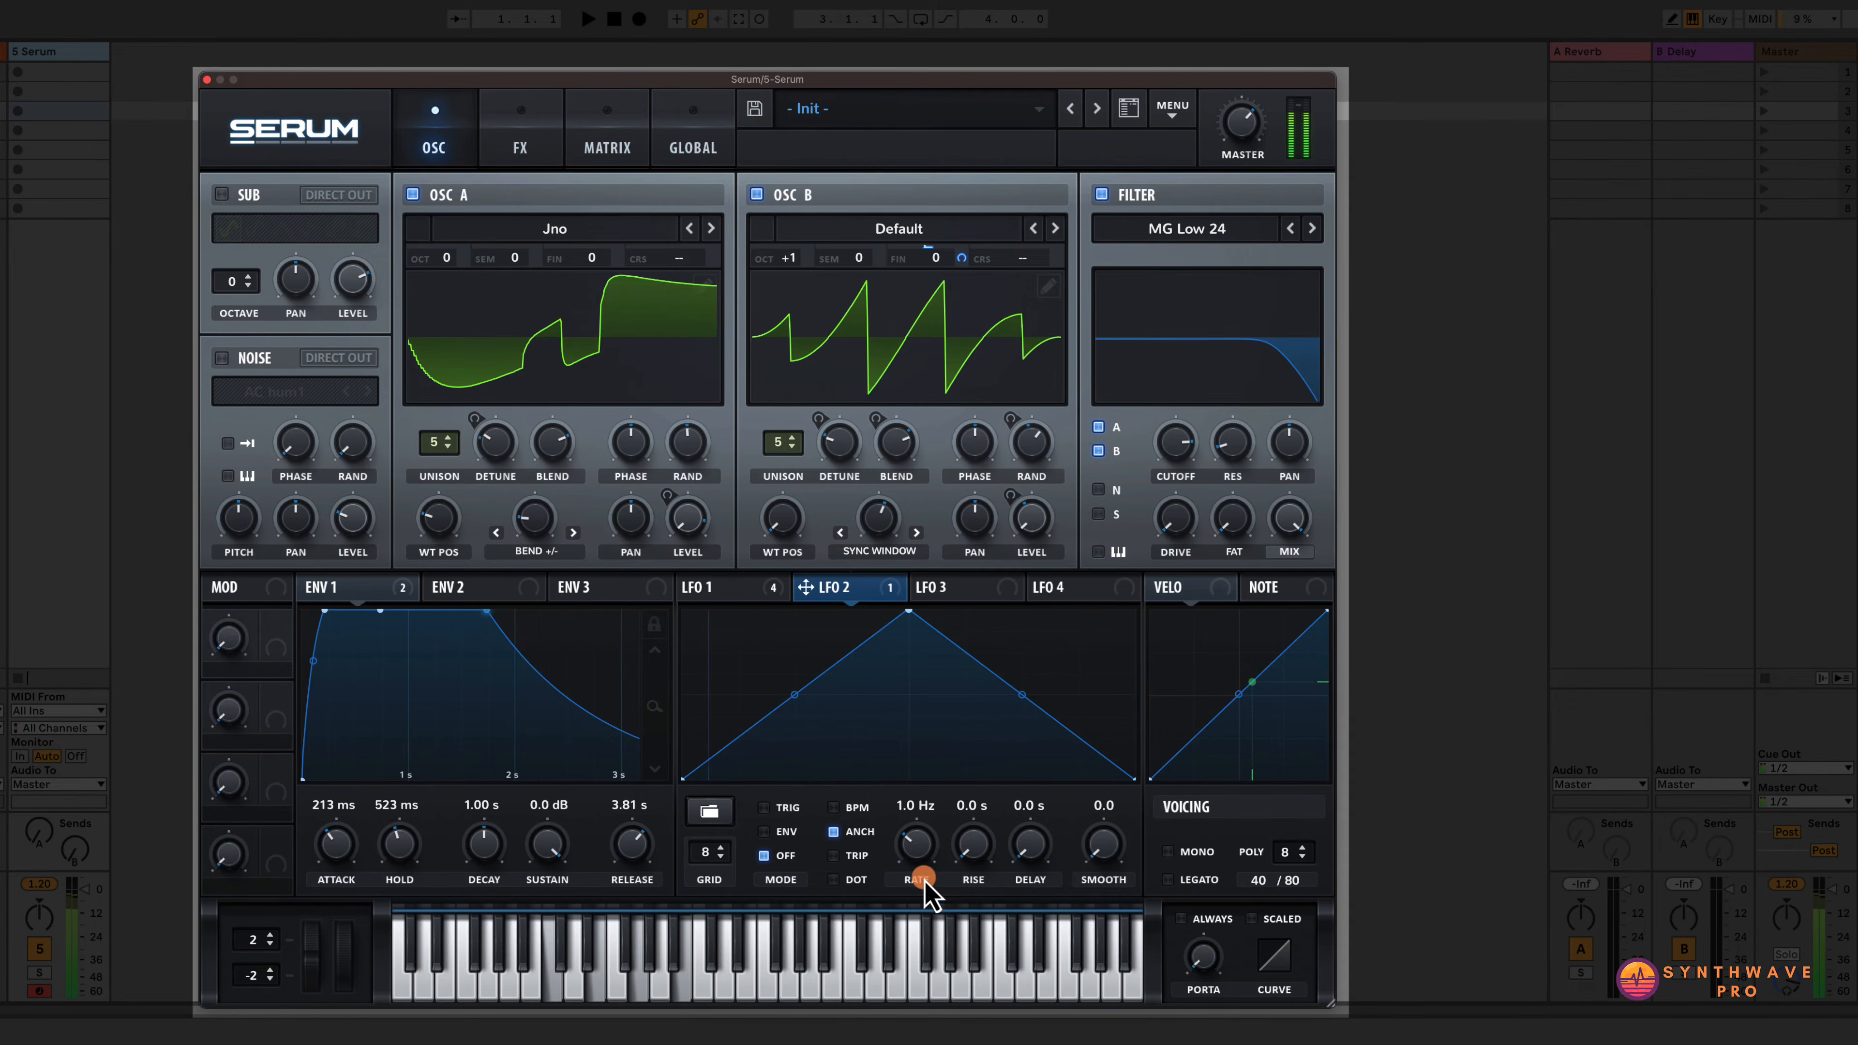
{"action": "mouse_move", "coordinate": [967, 257]}
{"action": "left_click_drag", "start_coordinate": [967, 258], "coordinate": [967, 254]}
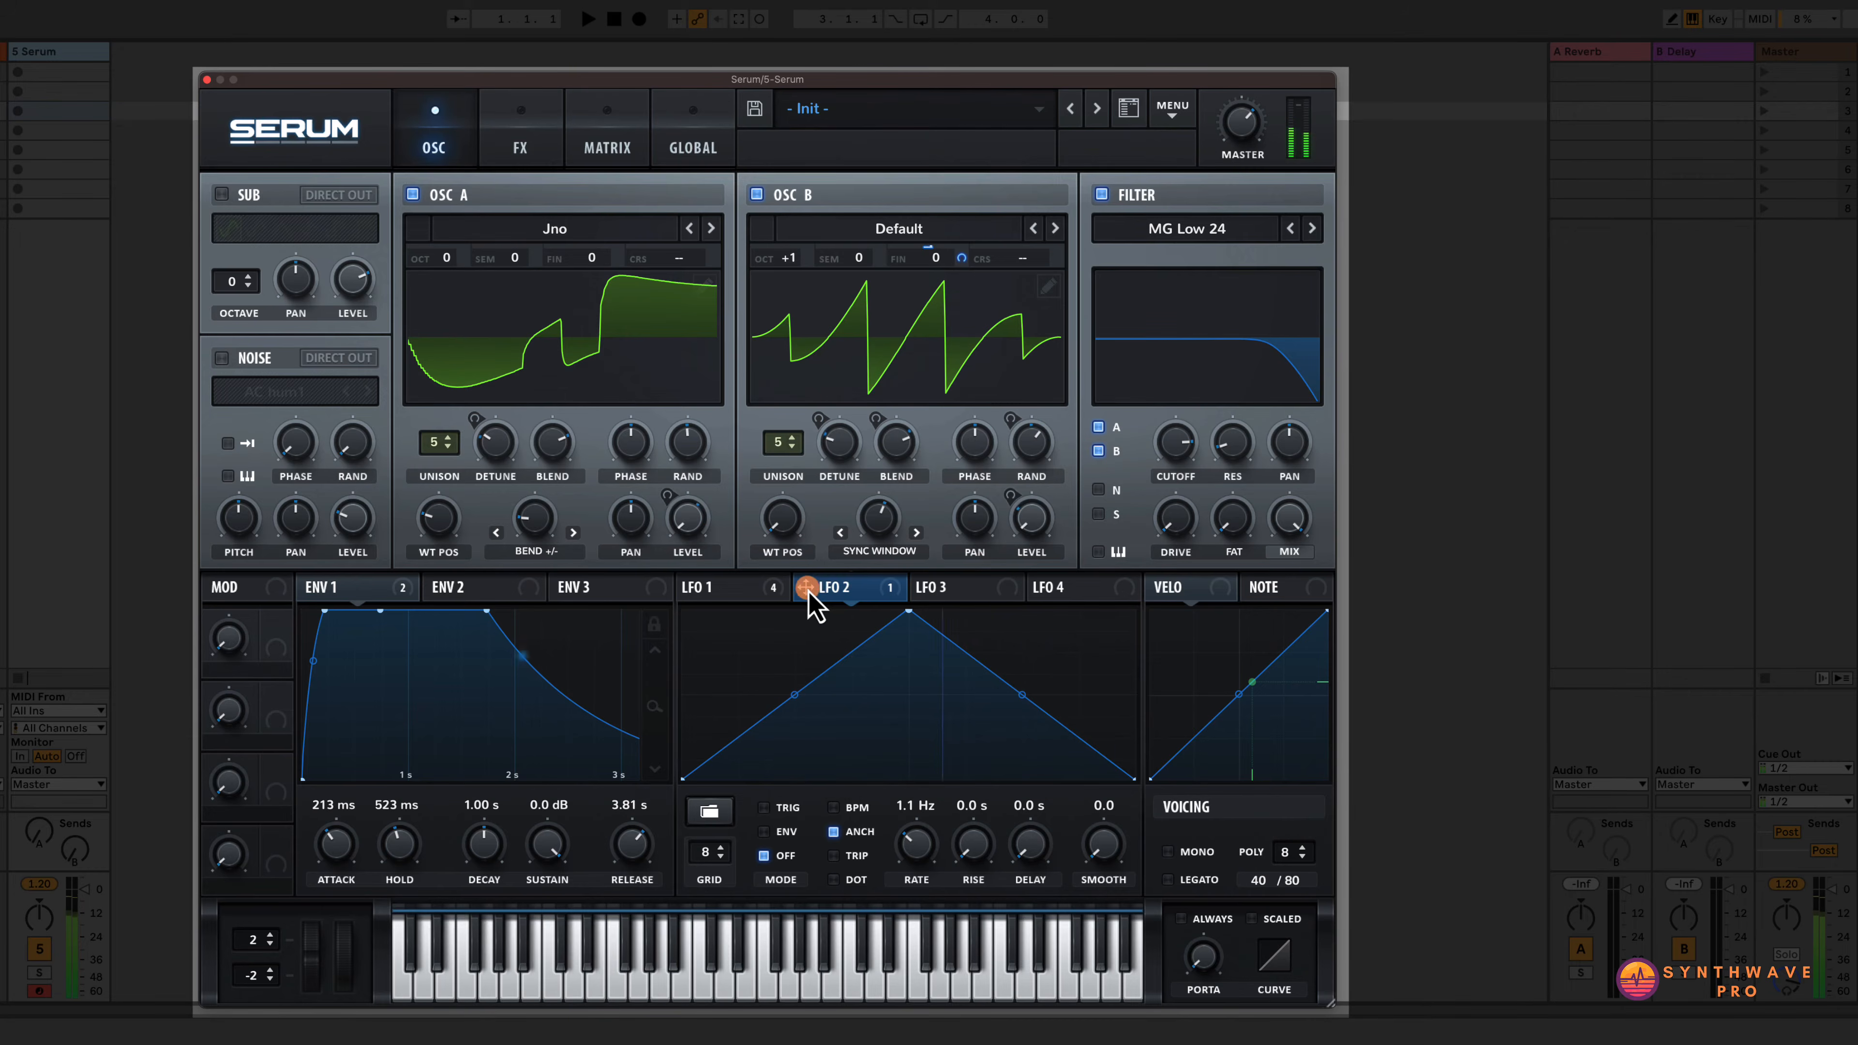
Assign LFO 2 to oscillator A's fine tuning with a depth of 8, muting oscillator B while adjusting and re-enabling it.
{"action": "left_click_drag", "start_coordinate": [809, 590], "coordinate": [618, 256]}
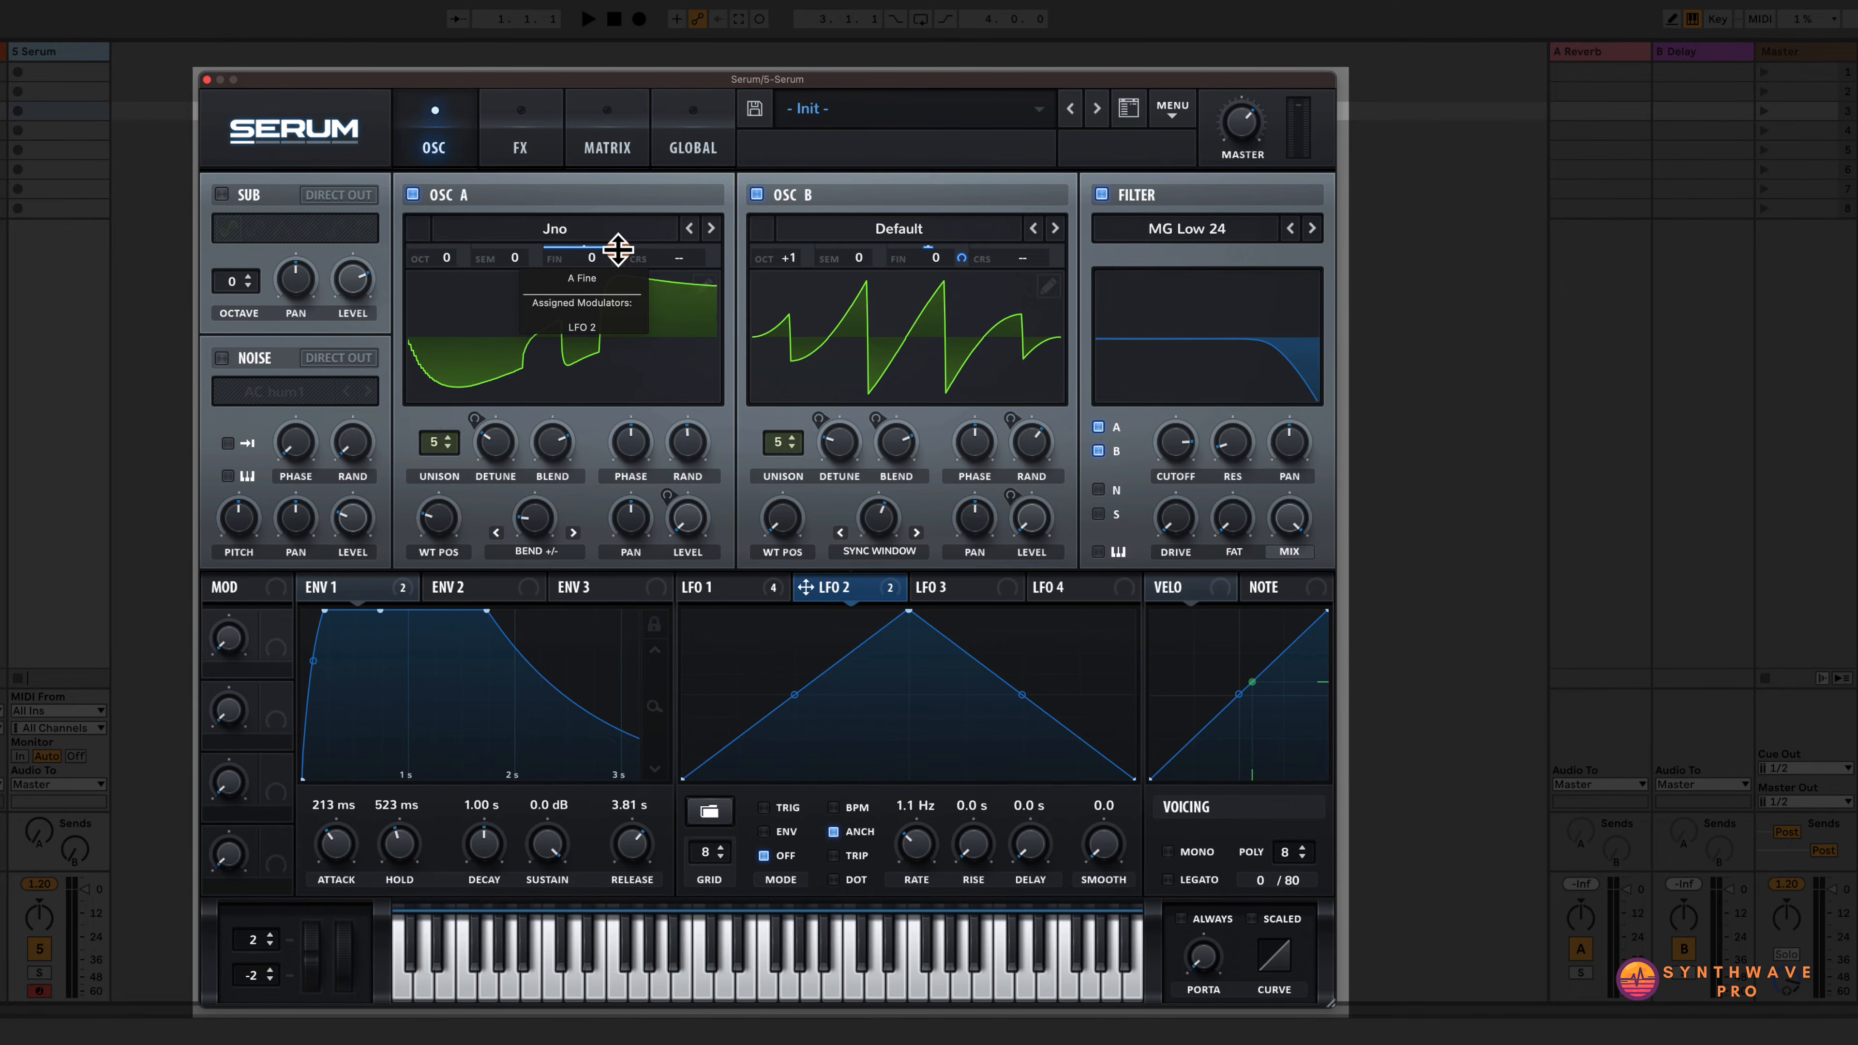
{"action": "left_click", "coordinate": [757, 194]}
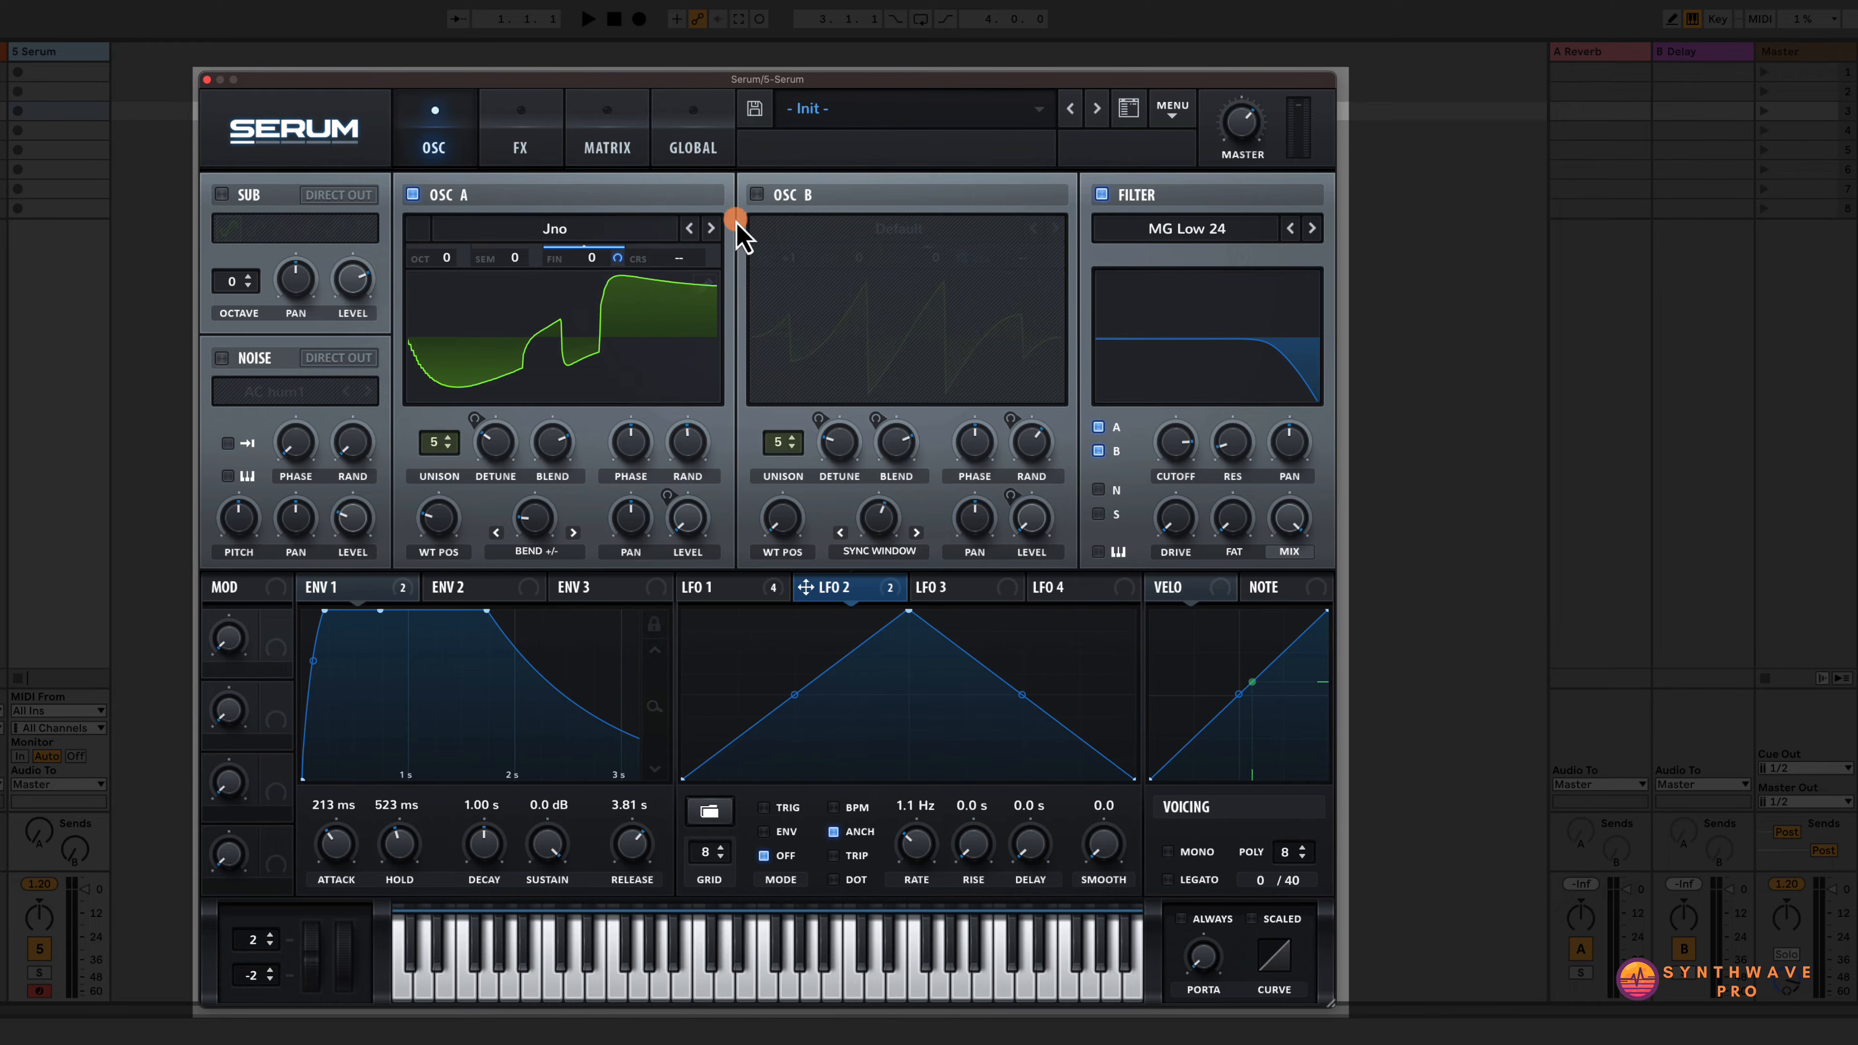
{"action": "left_click_drag", "start_coordinate": [616, 255], "coordinate": [635, 409]}
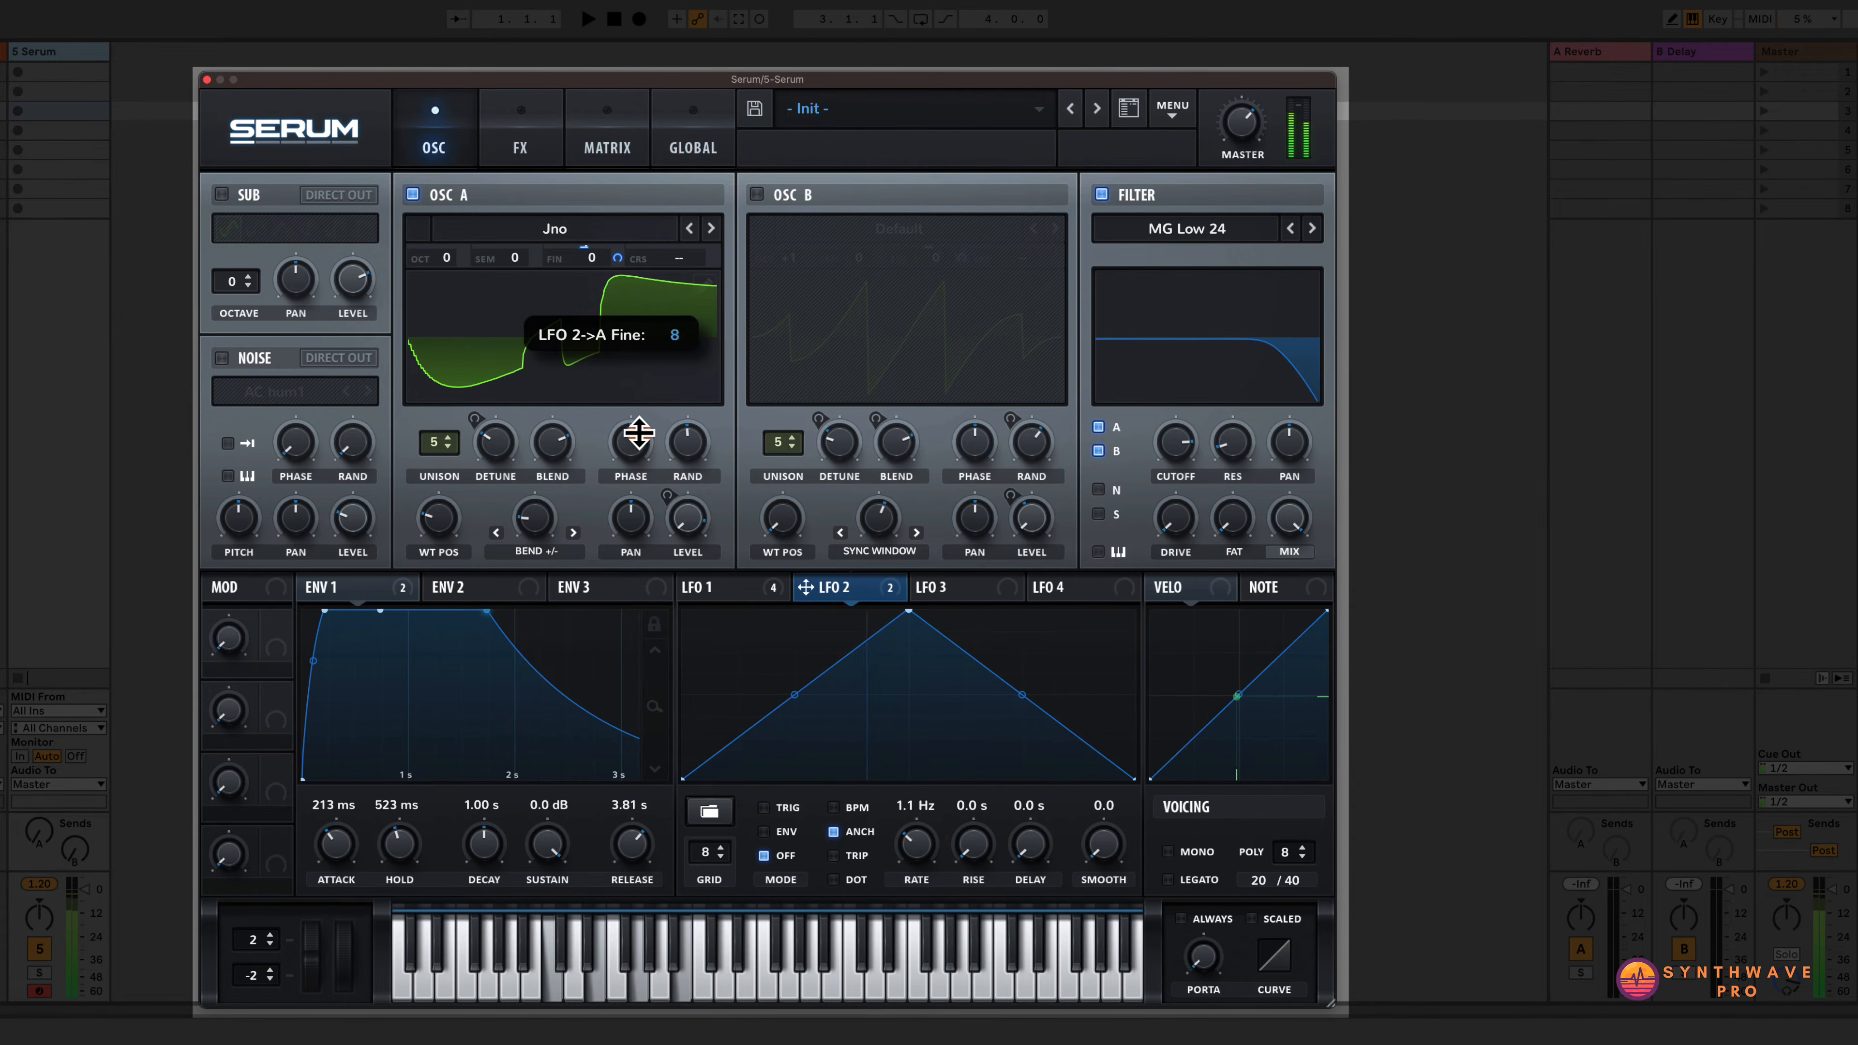
{"action": "left_click_drag", "start_coordinate": [639, 432], "coordinate": [639, 431]}
{"action": "left_click", "coordinate": [758, 194]}
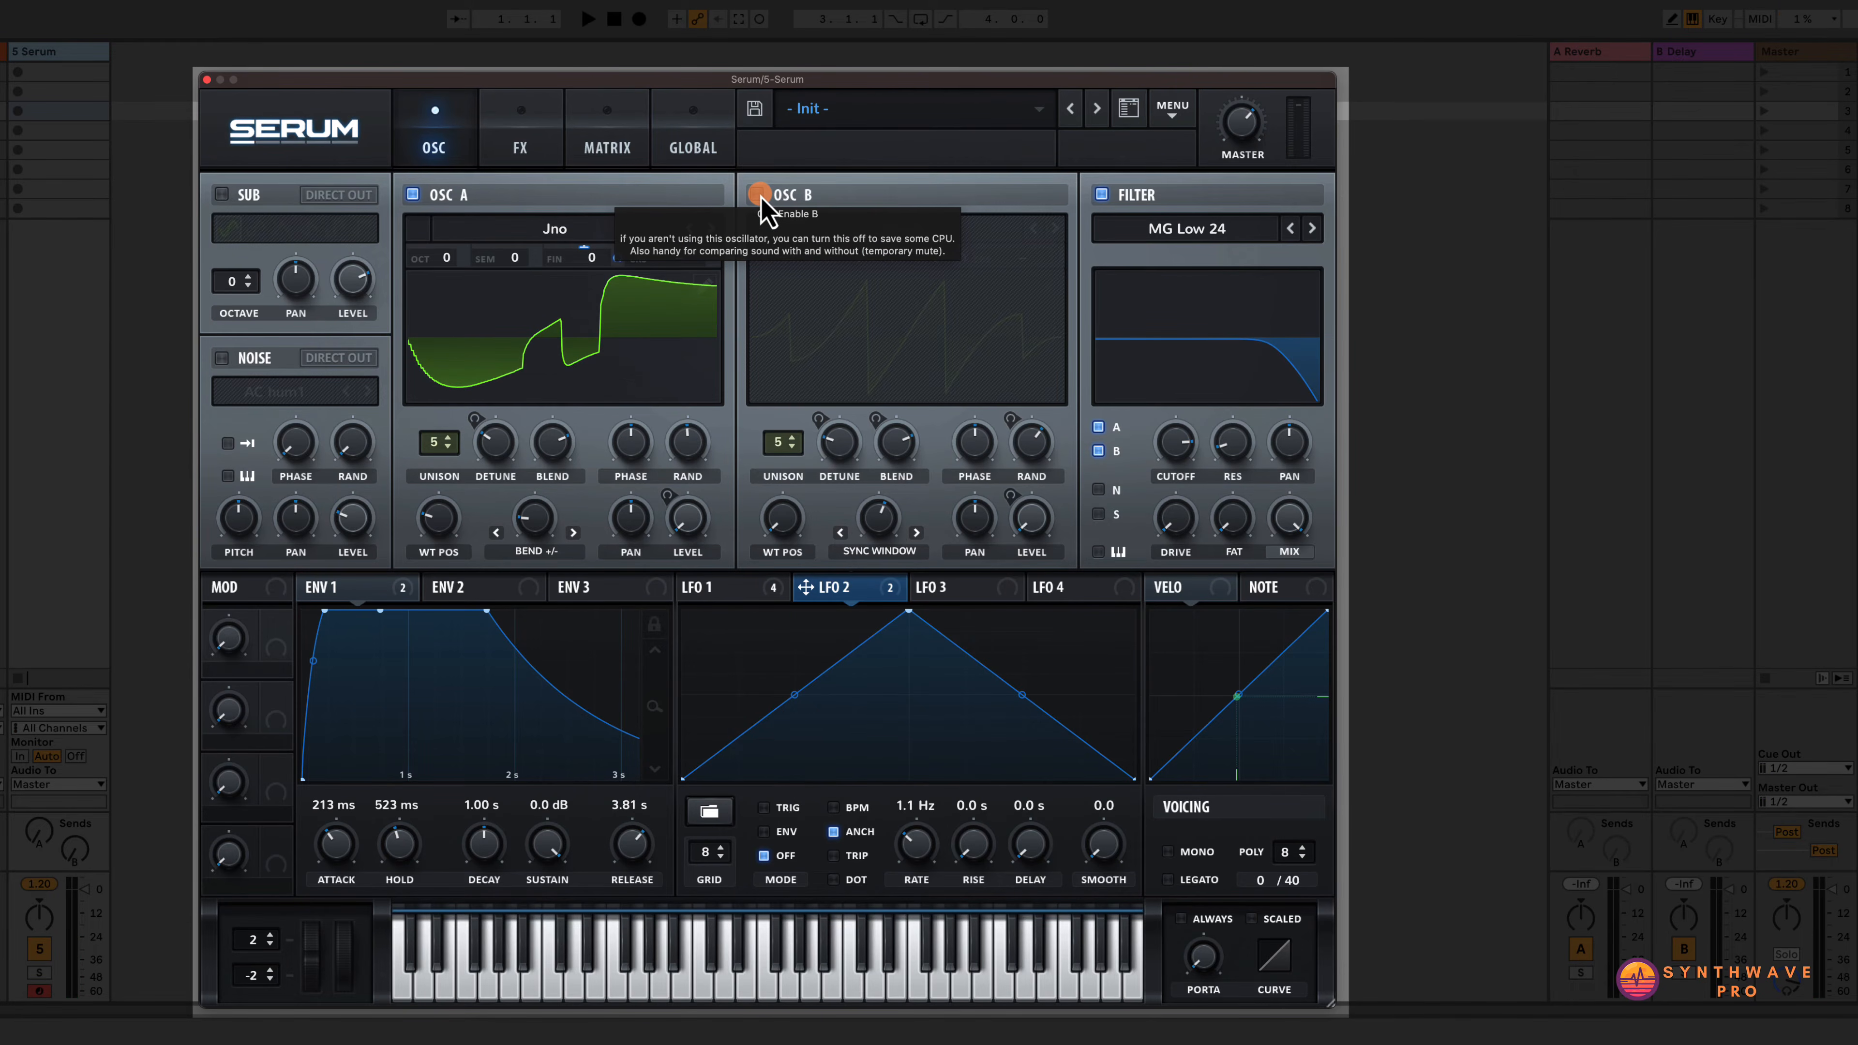
{"action": "left_click", "coordinate": [758, 194]}
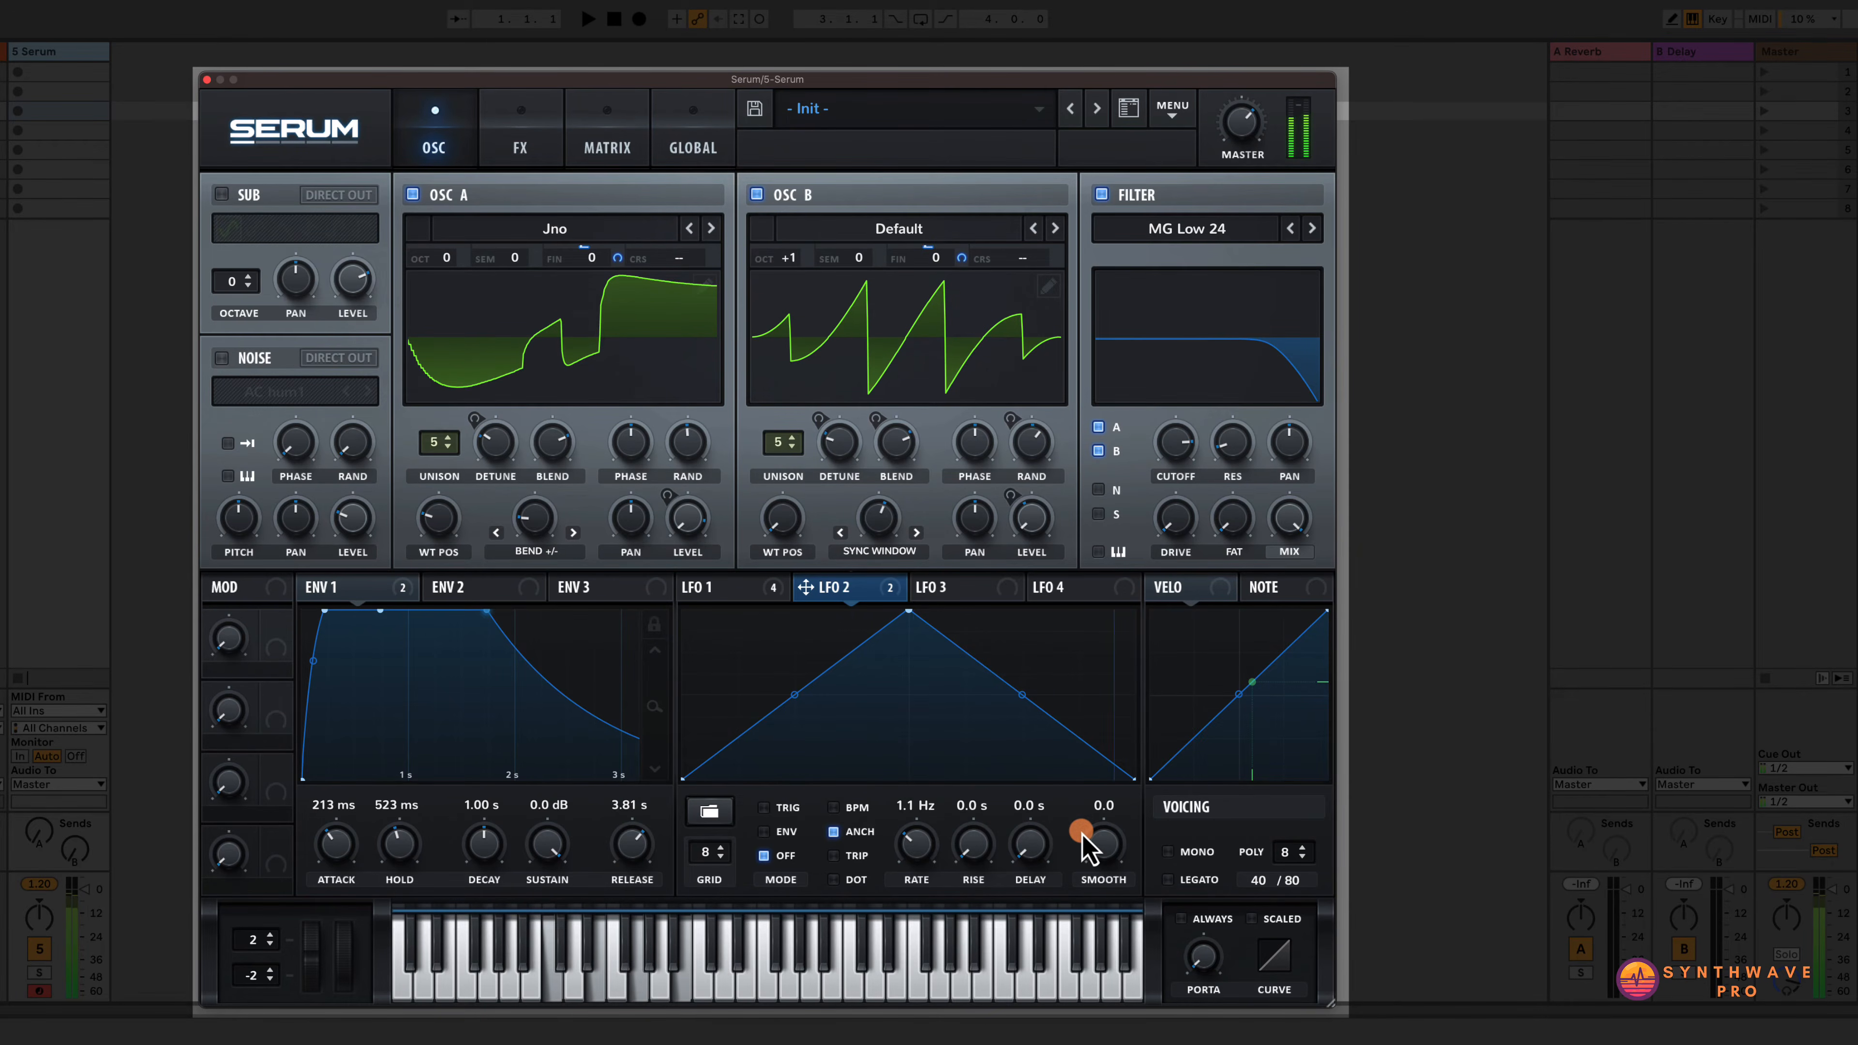
Set LFO 2's delay to 0.7 s.
{"action": "left_click_drag", "start_coordinate": [1036, 848], "coordinate": [1035, 829]}
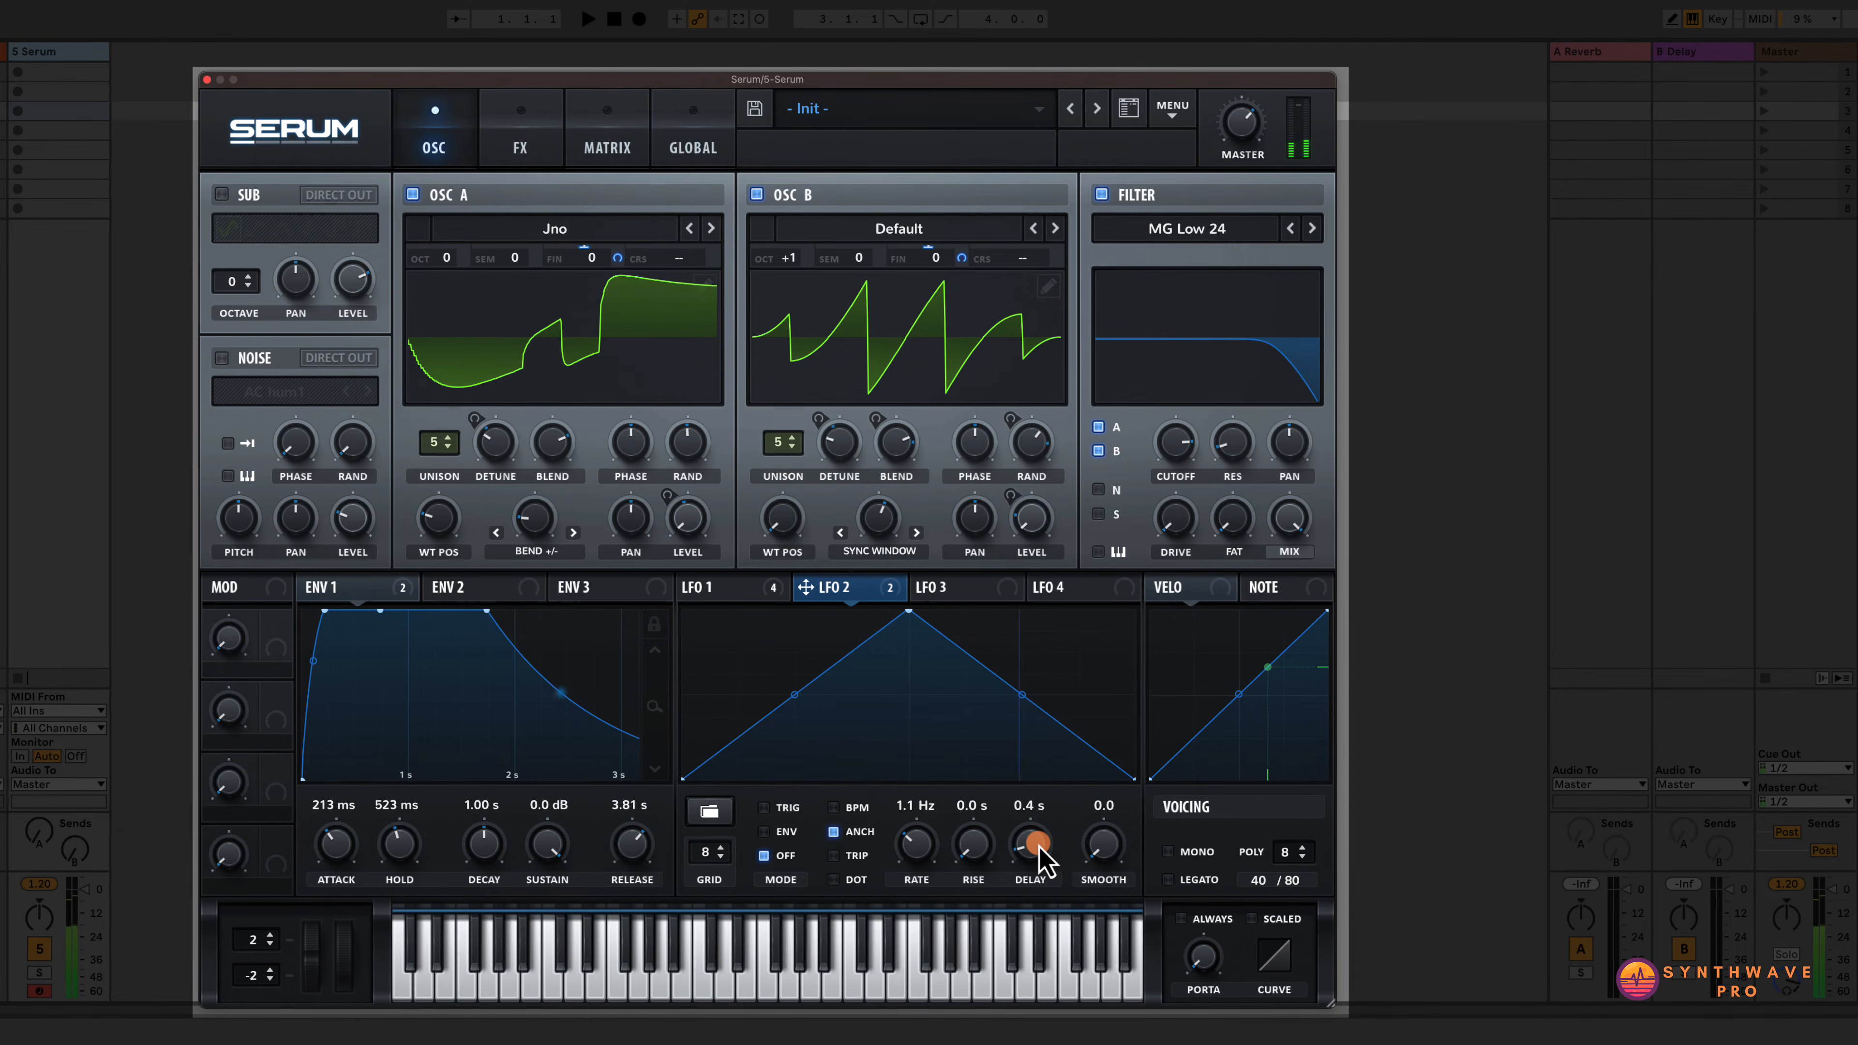
{"action": "left_click_drag", "start_coordinate": [1039, 846], "coordinate": [1045, 904]}
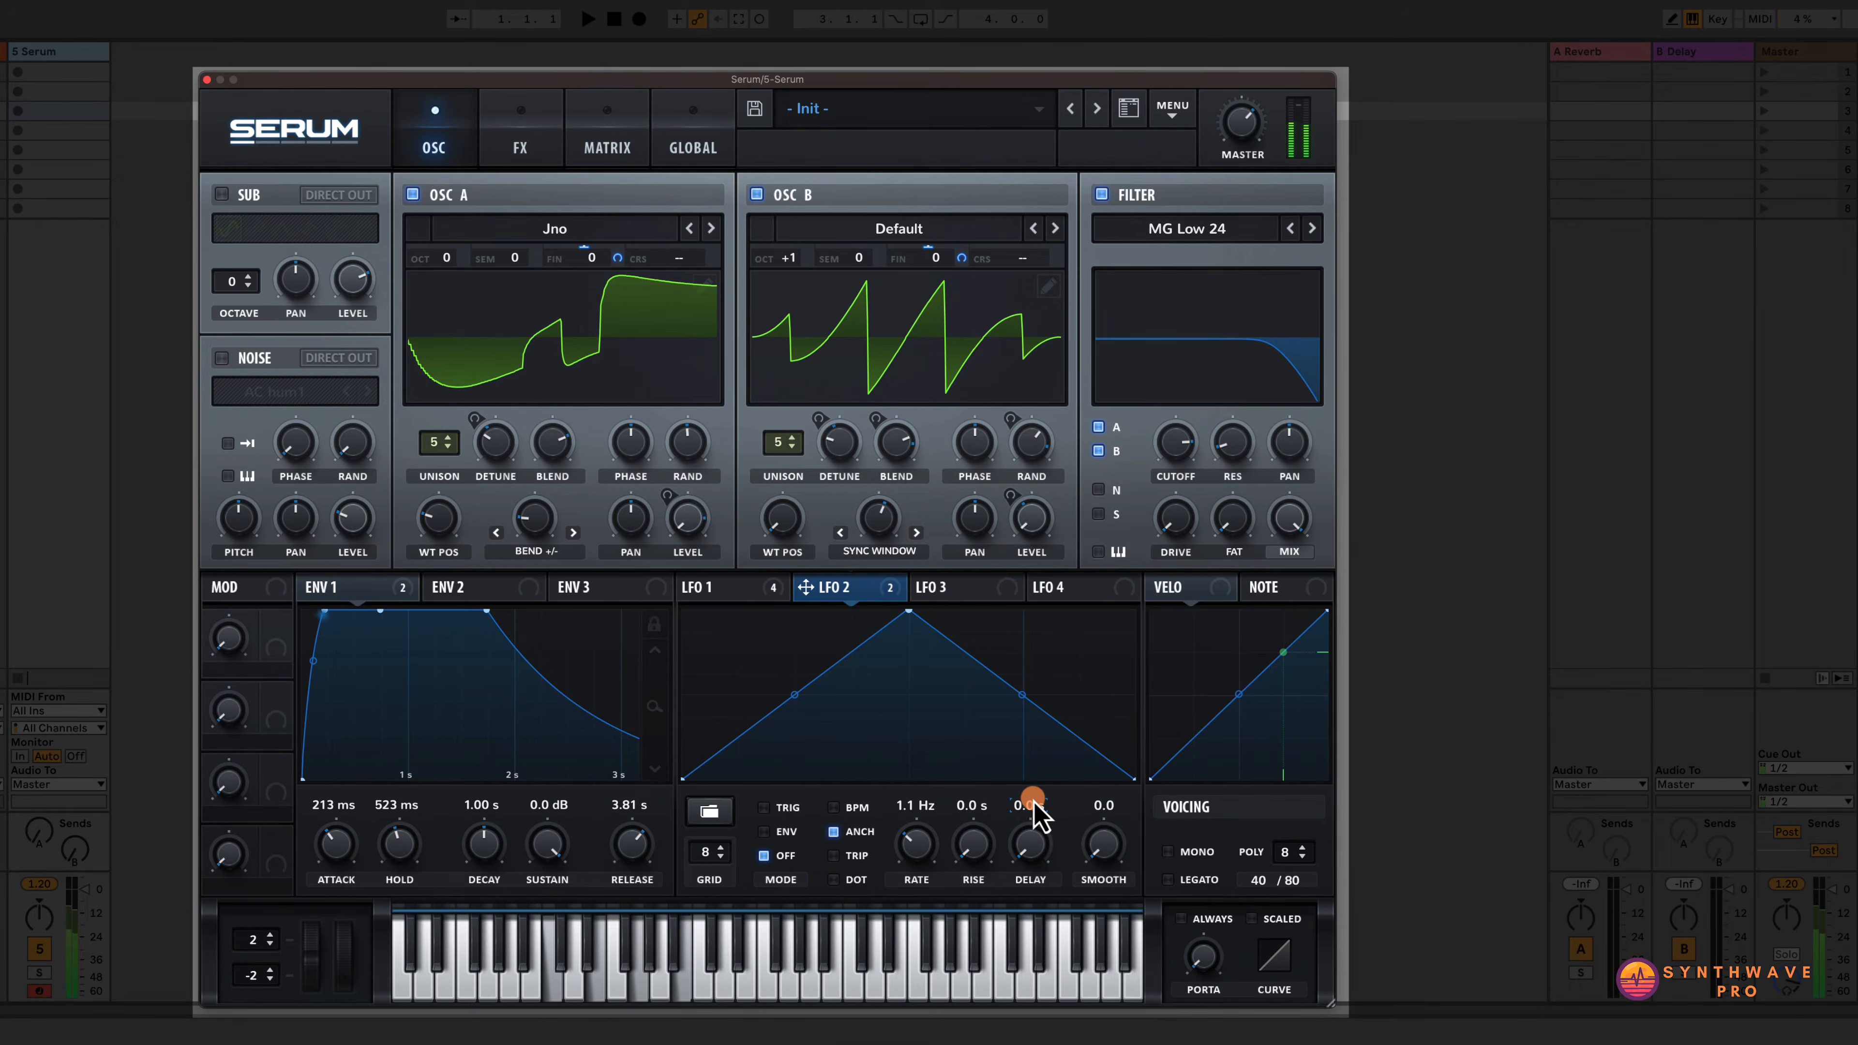
{"action": "mouse_move", "coordinate": [1041, 811]}
{"action": "left_mouse_down"}
{"action": "mouse_move", "coordinate": [1033, 853]}
{"action": "mouse_move", "coordinate": [1038, 823]}
{"action": "left_mouse_up"}
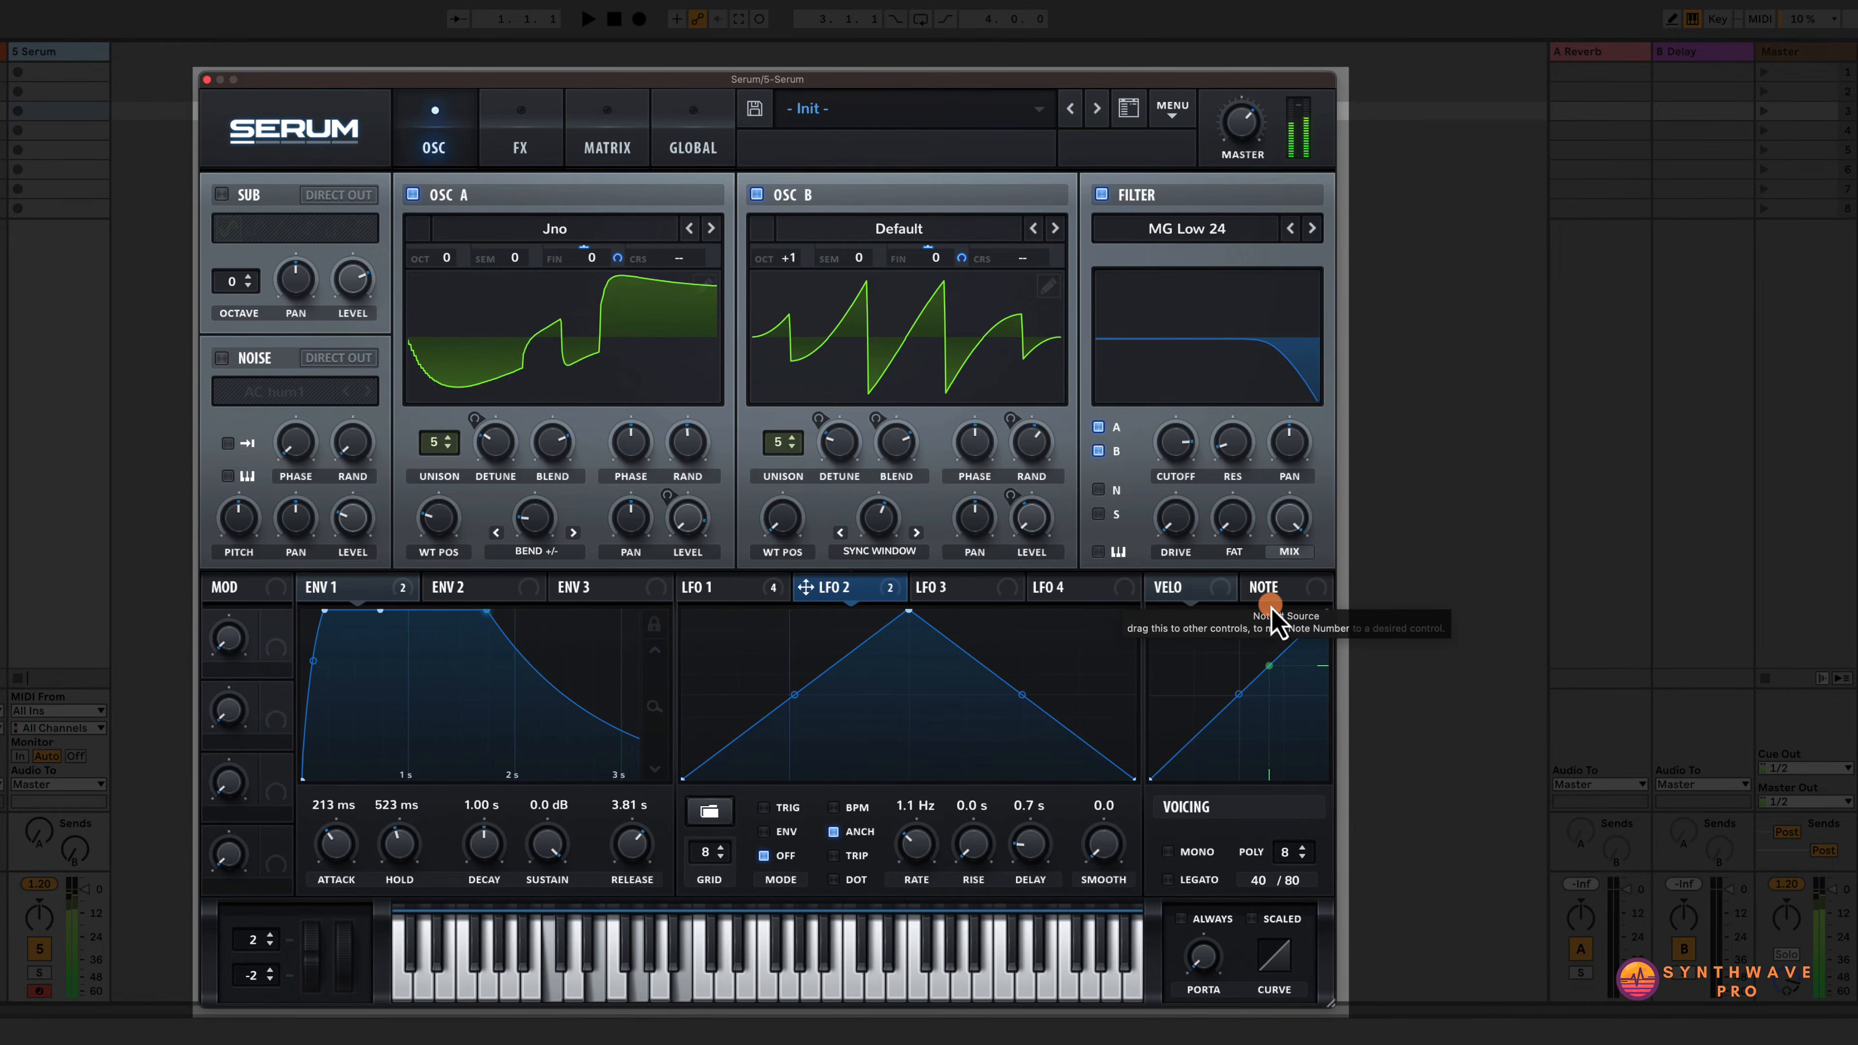
Set the filter resonance to 20%, add some filter drive, and reduce the master volume to 56%.
{"action": "left_click_drag", "start_coordinate": [1271, 608], "coordinate": [1217, 429]}
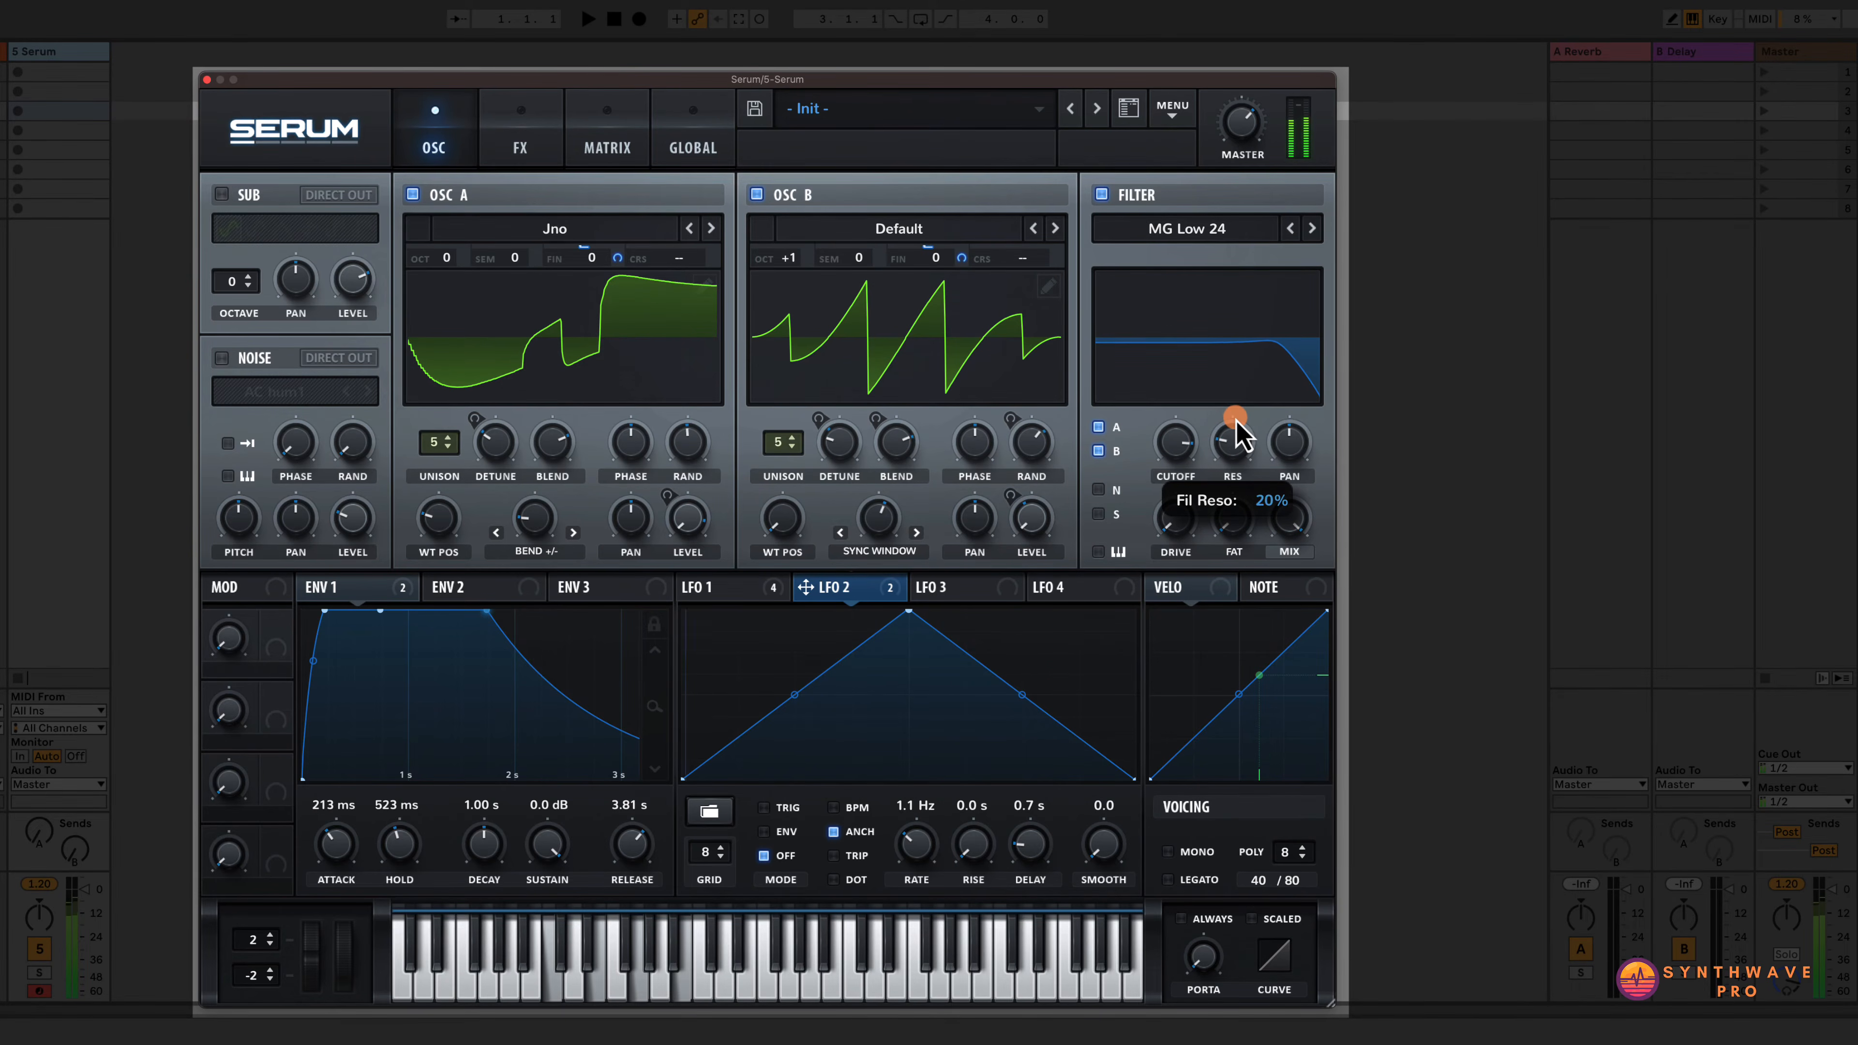
{"action": "left_click", "coordinate": [1184, 518]}
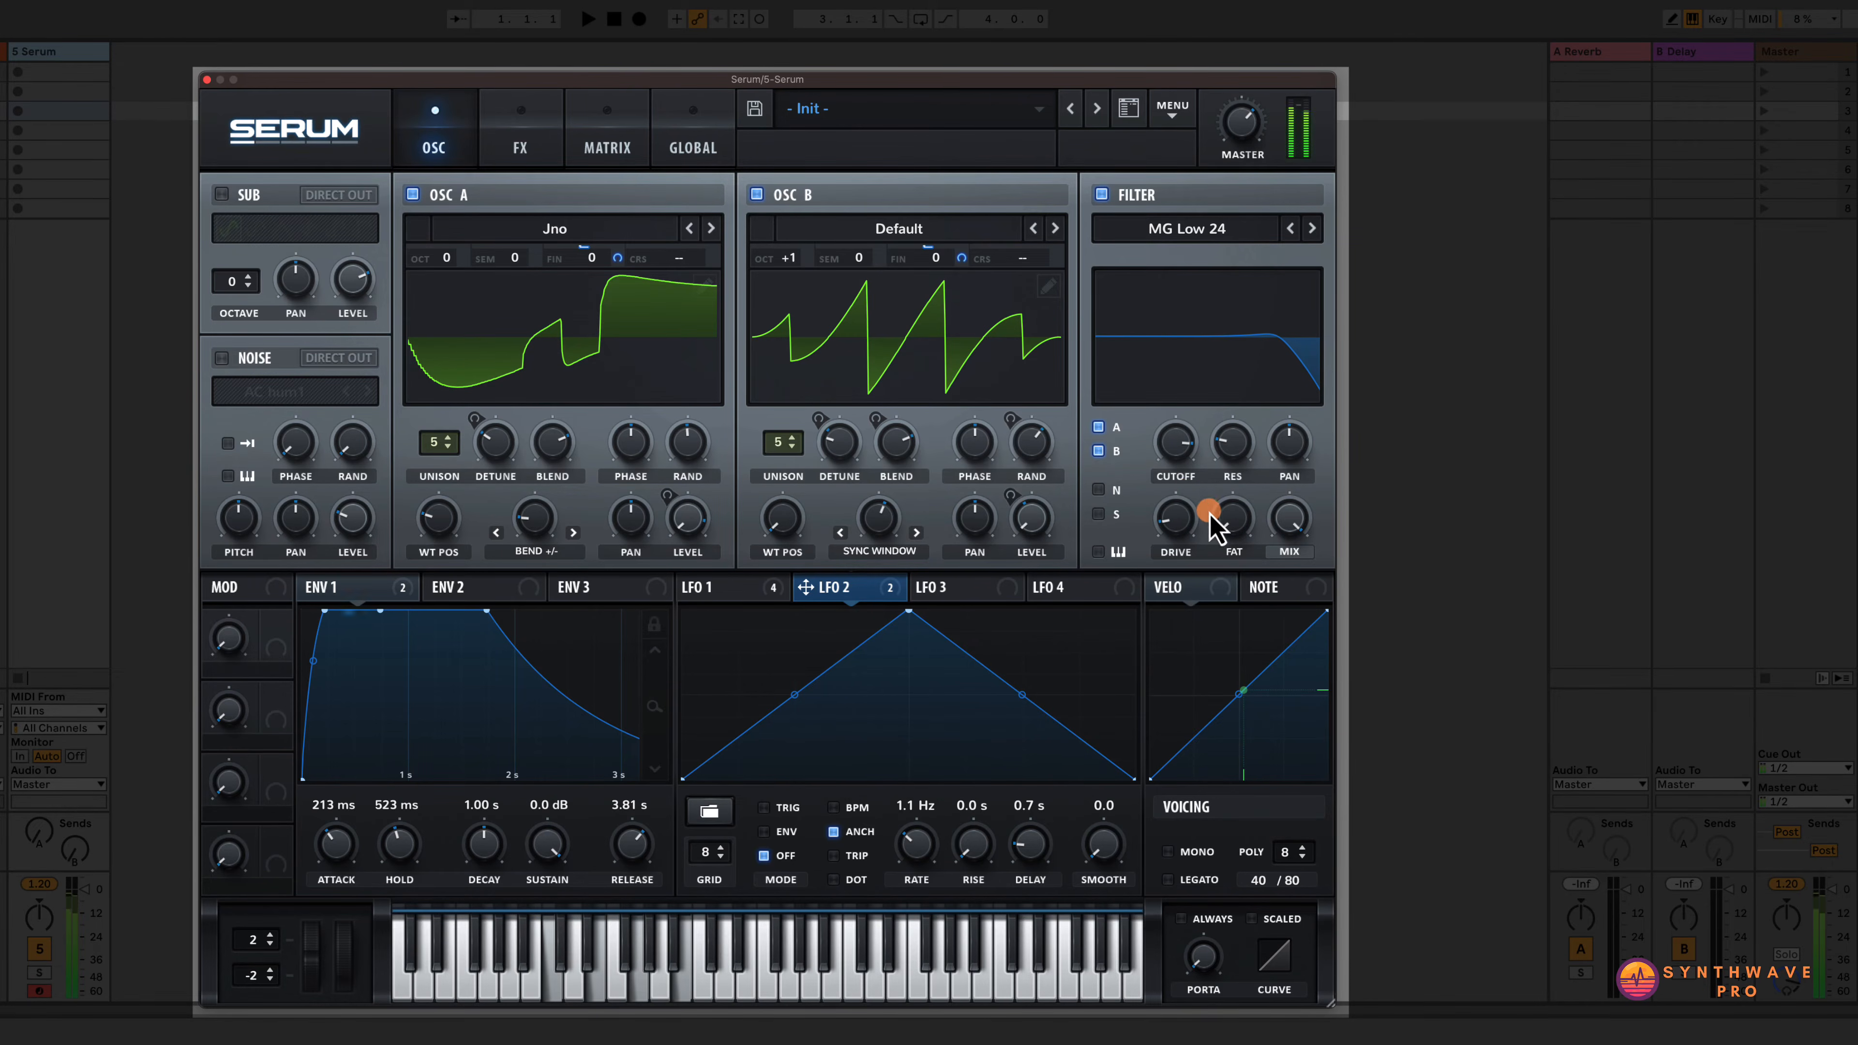
{"action": "left_click_drag", "start_coordinate": [1237, 121], "coordinate": [1237, 135]}
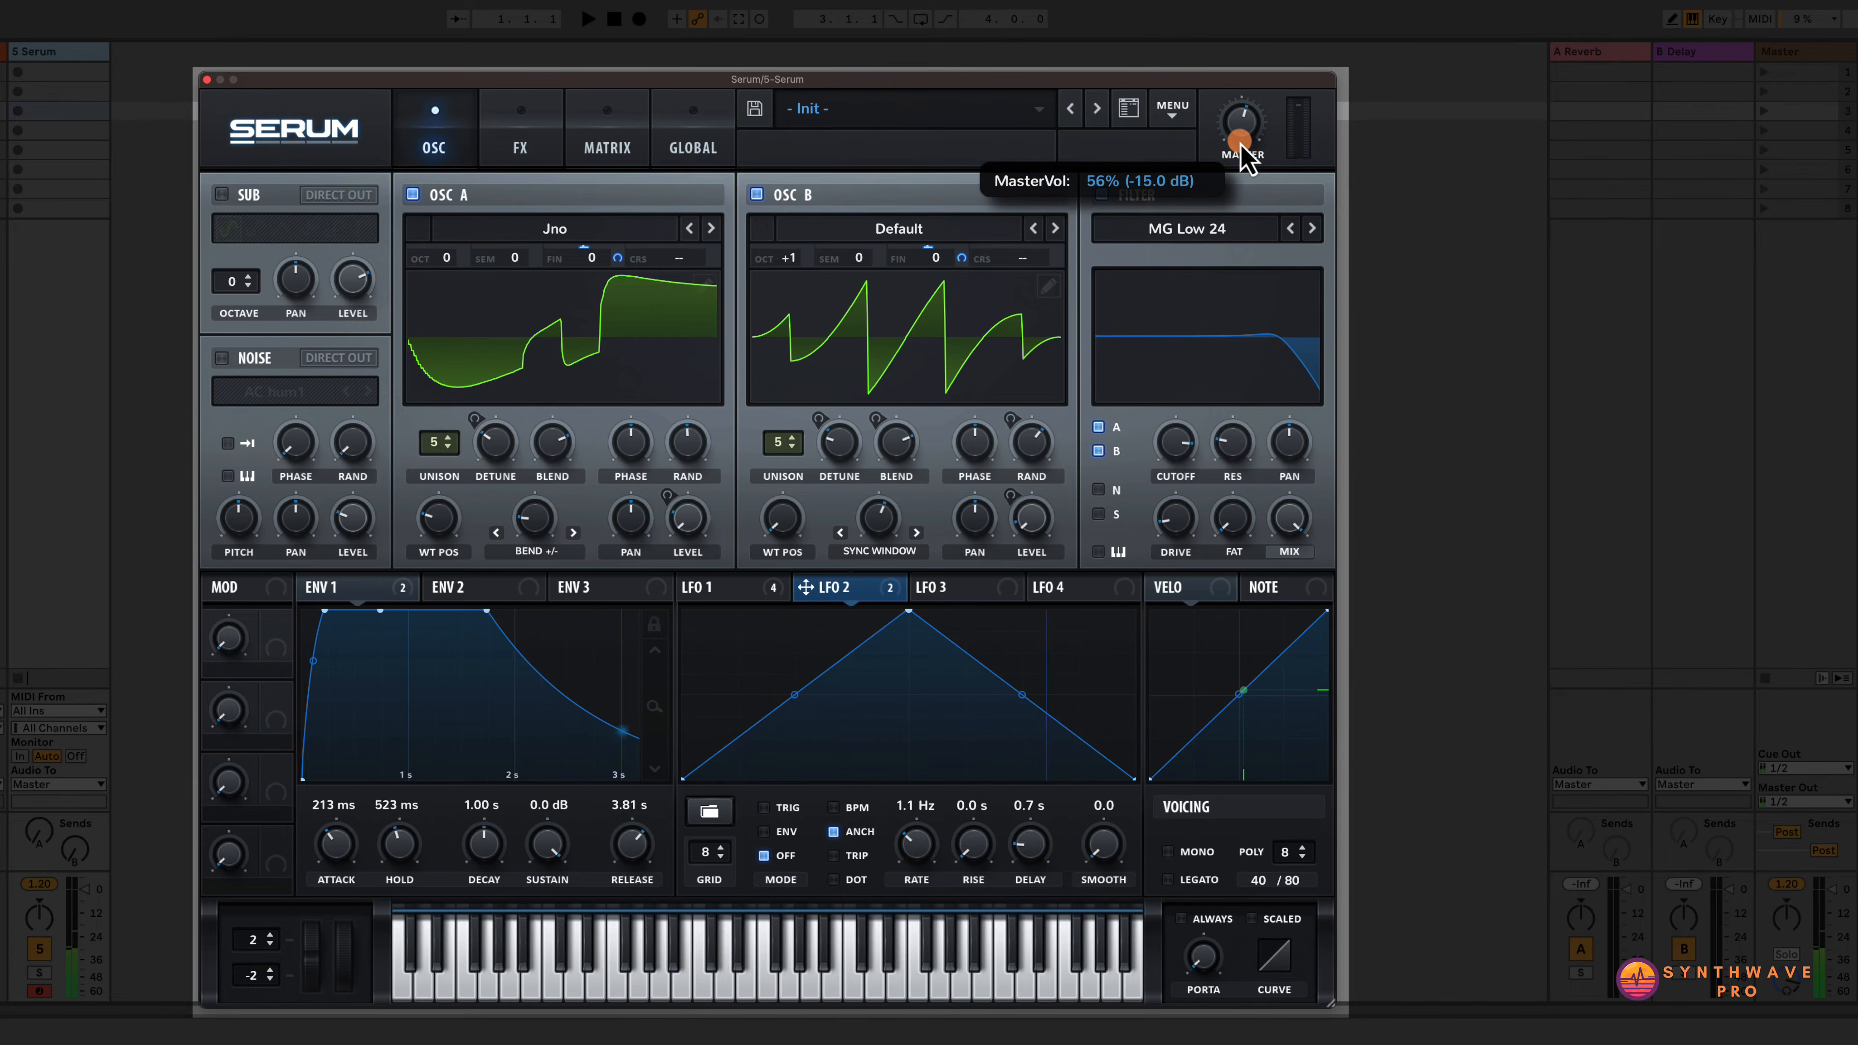
Switch the filter's mix control to output level and reduce that level.
{"action": "left_click", "coordinate": [1289, 551]}
{"action": "left_click", "coordinate": [1289, 517]}
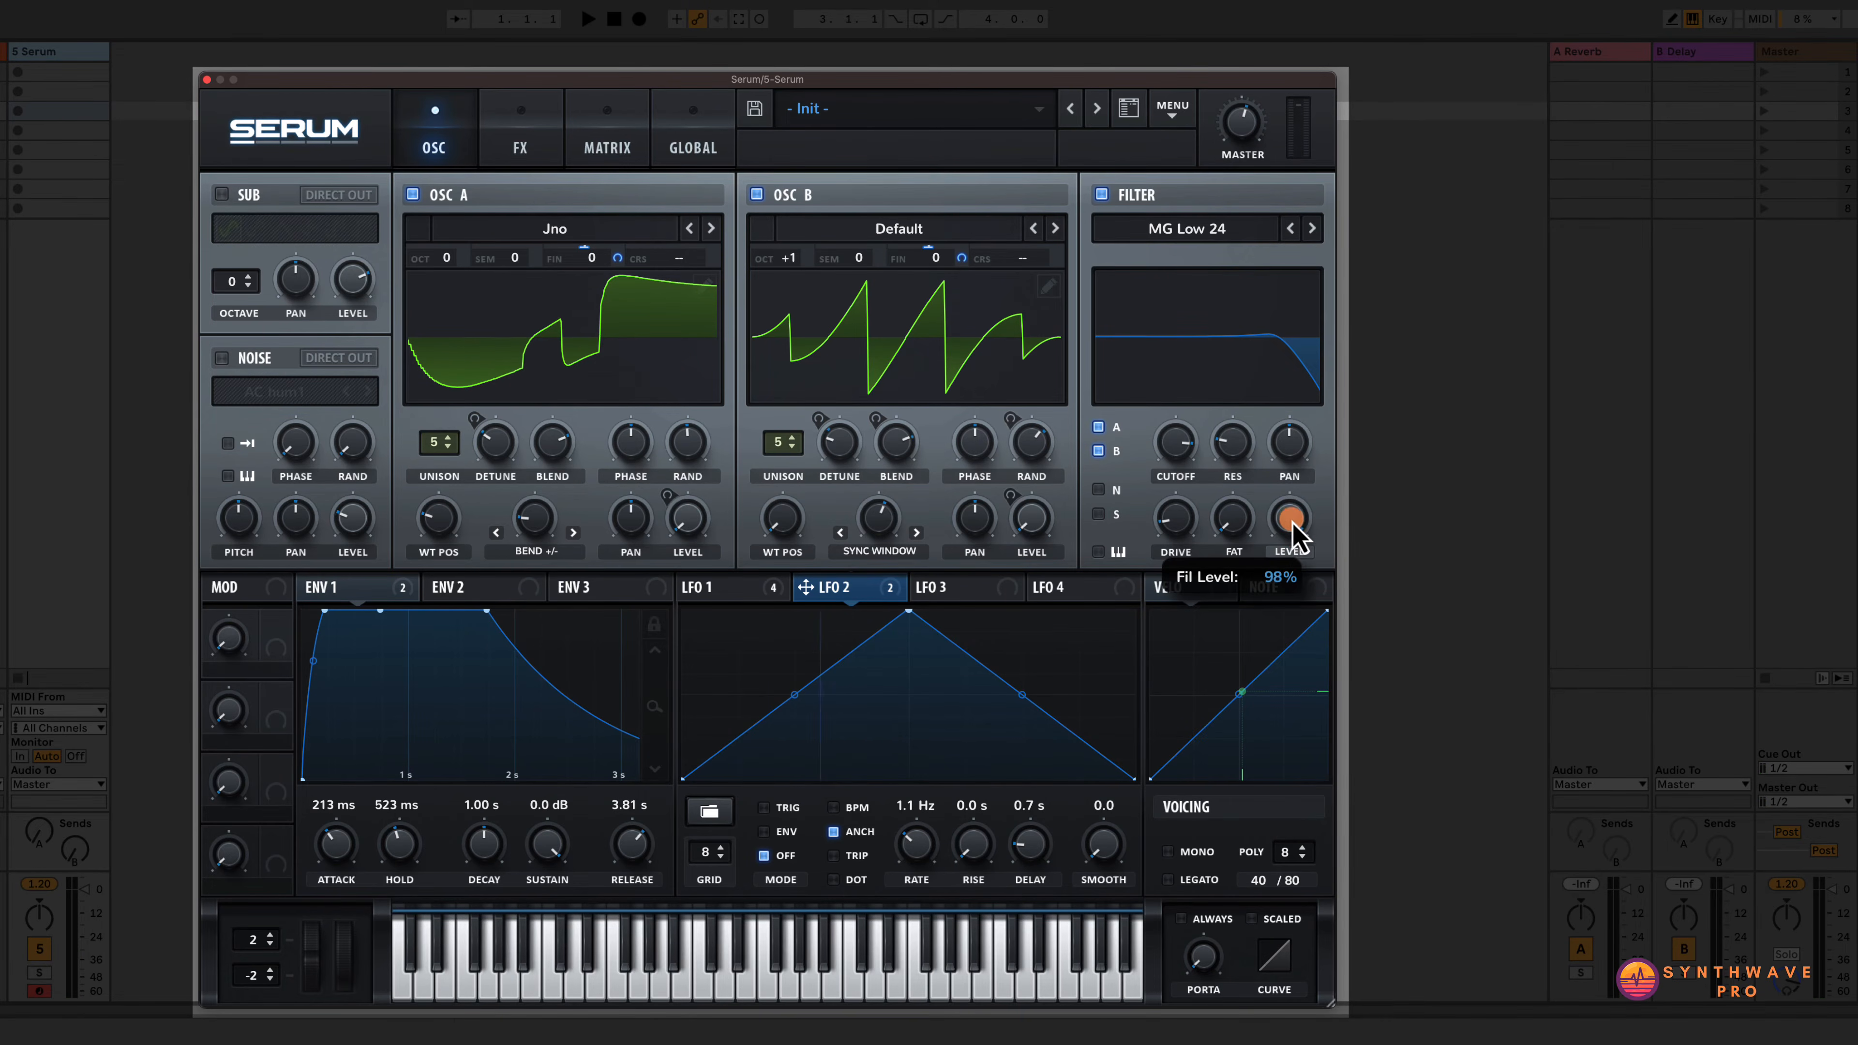
{"action": "left_click_drag", "start_coordinate": [1292, 554], "coordinate": [1292, 580]}
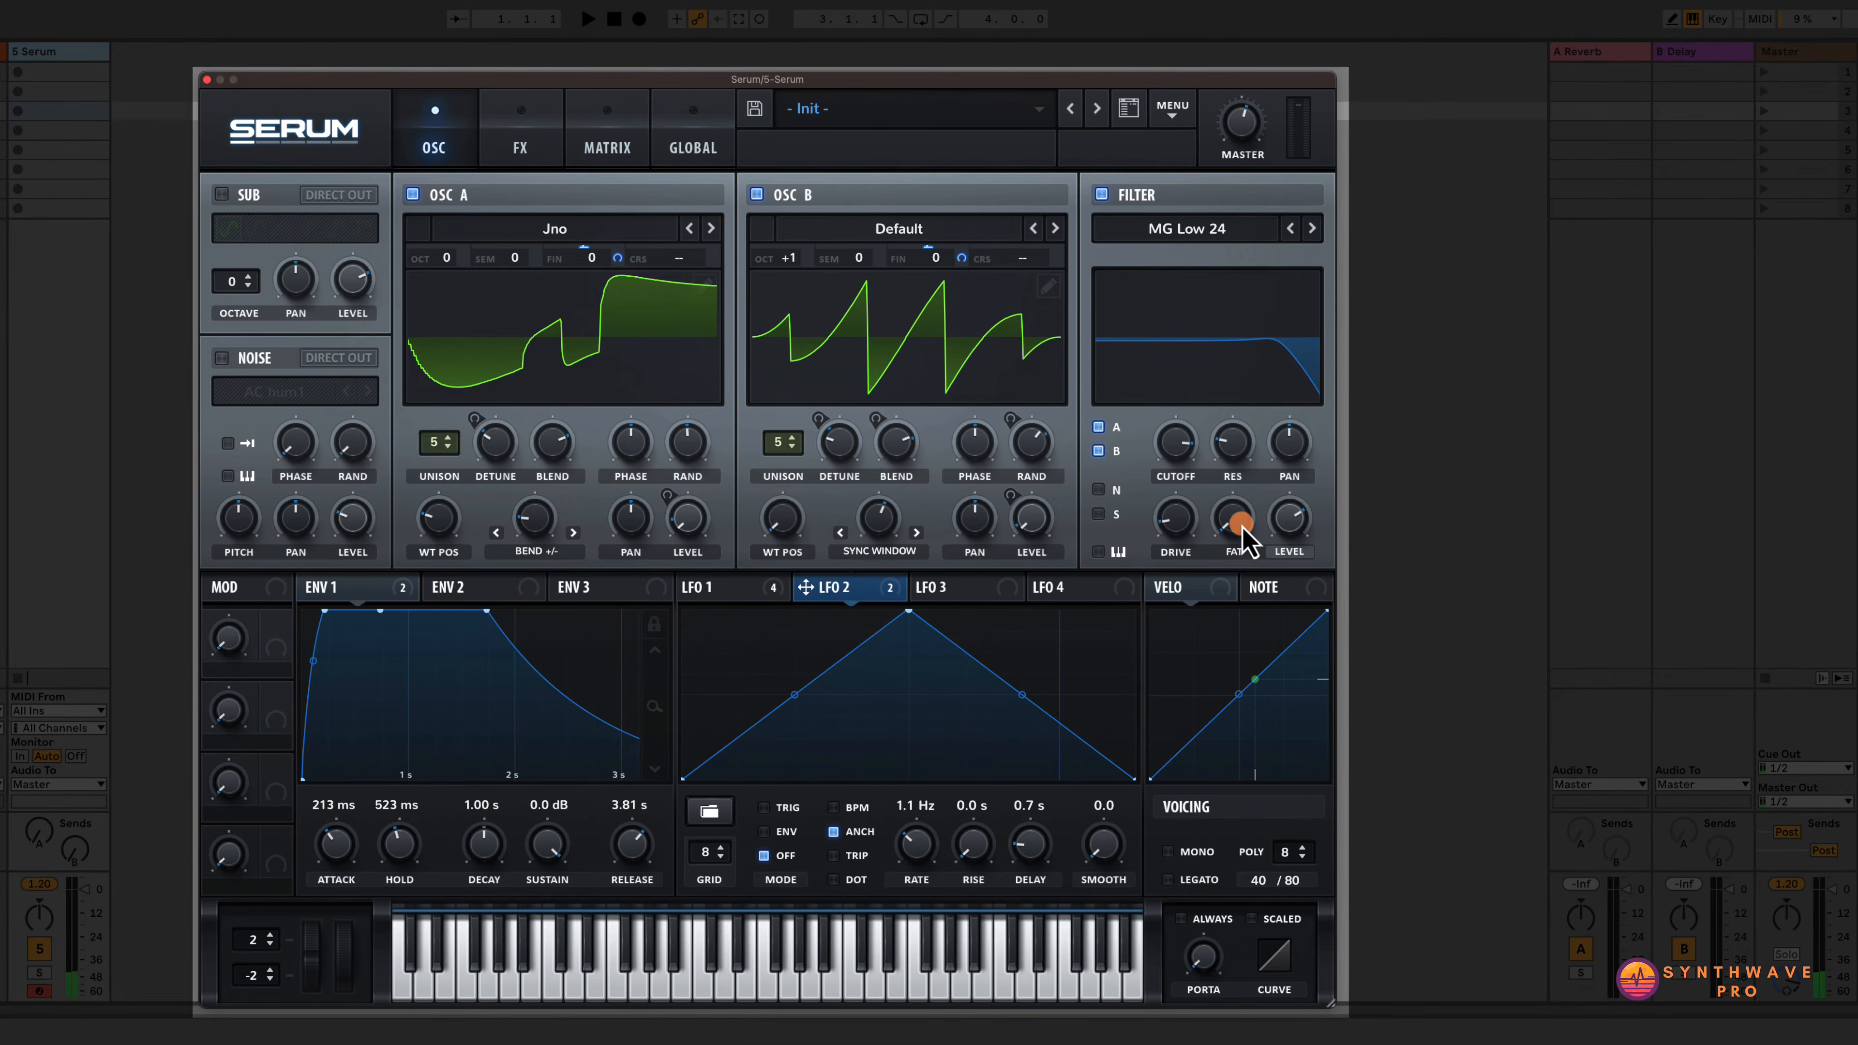
Increase the filter's fat amount, set its drive to 15%, and lower its output level to about 59%.
{"action": "left_click_drag", "start_coordinate": [1242, 525], "coordinate": [1182, 509]}
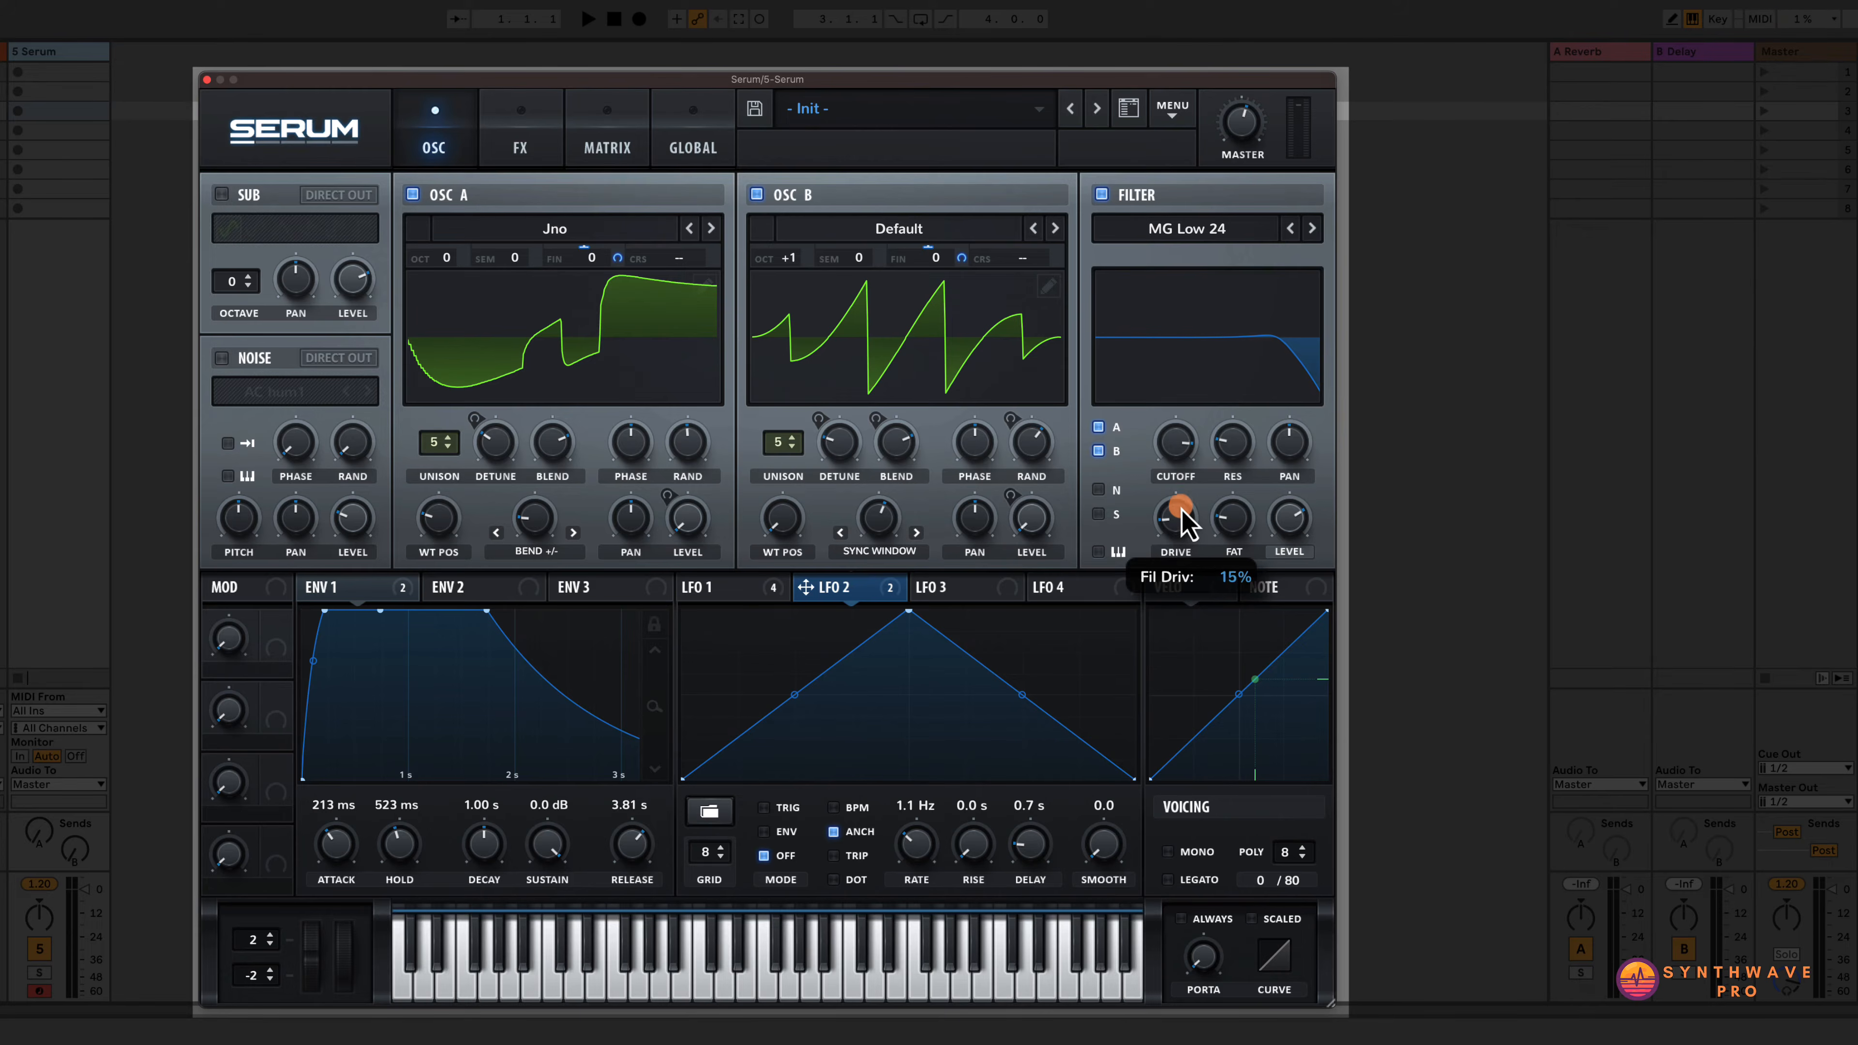
{"action": "left_click", "coordinate": [1290, 552]}
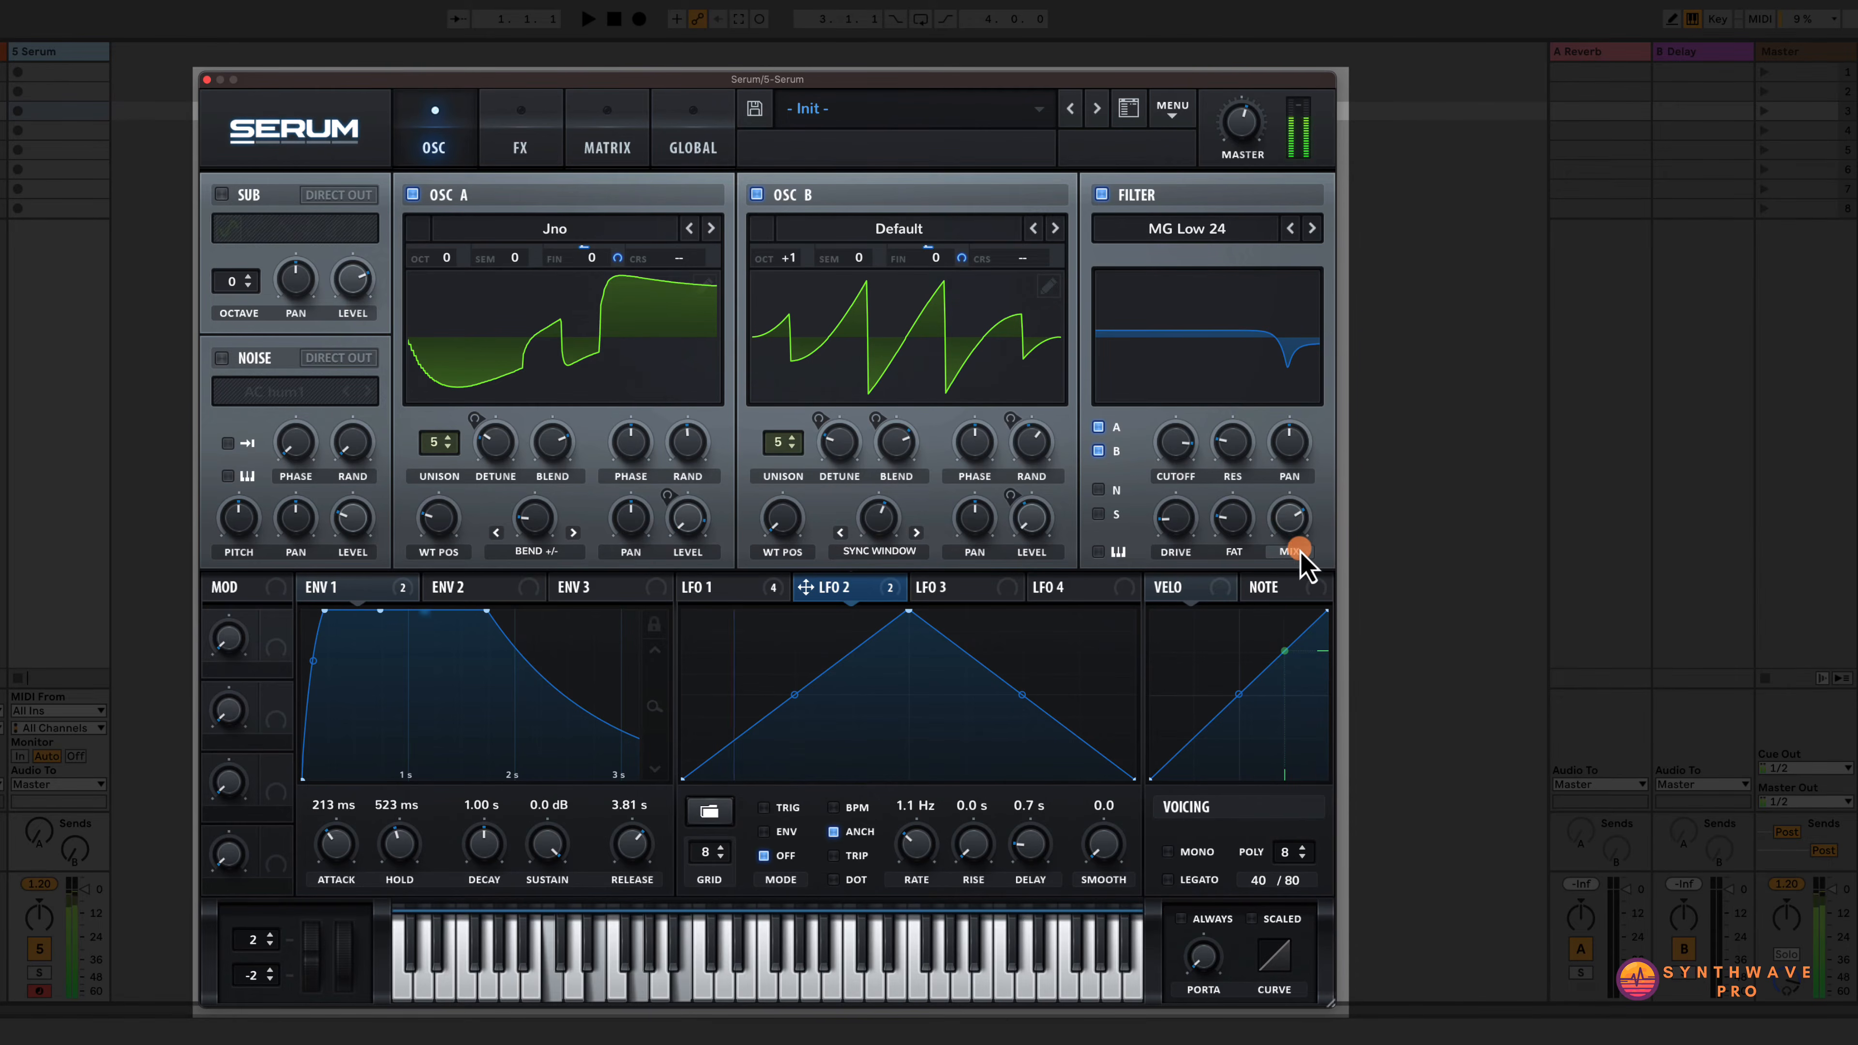
{"action": "left_click", "coordinate": [1289, 551]}
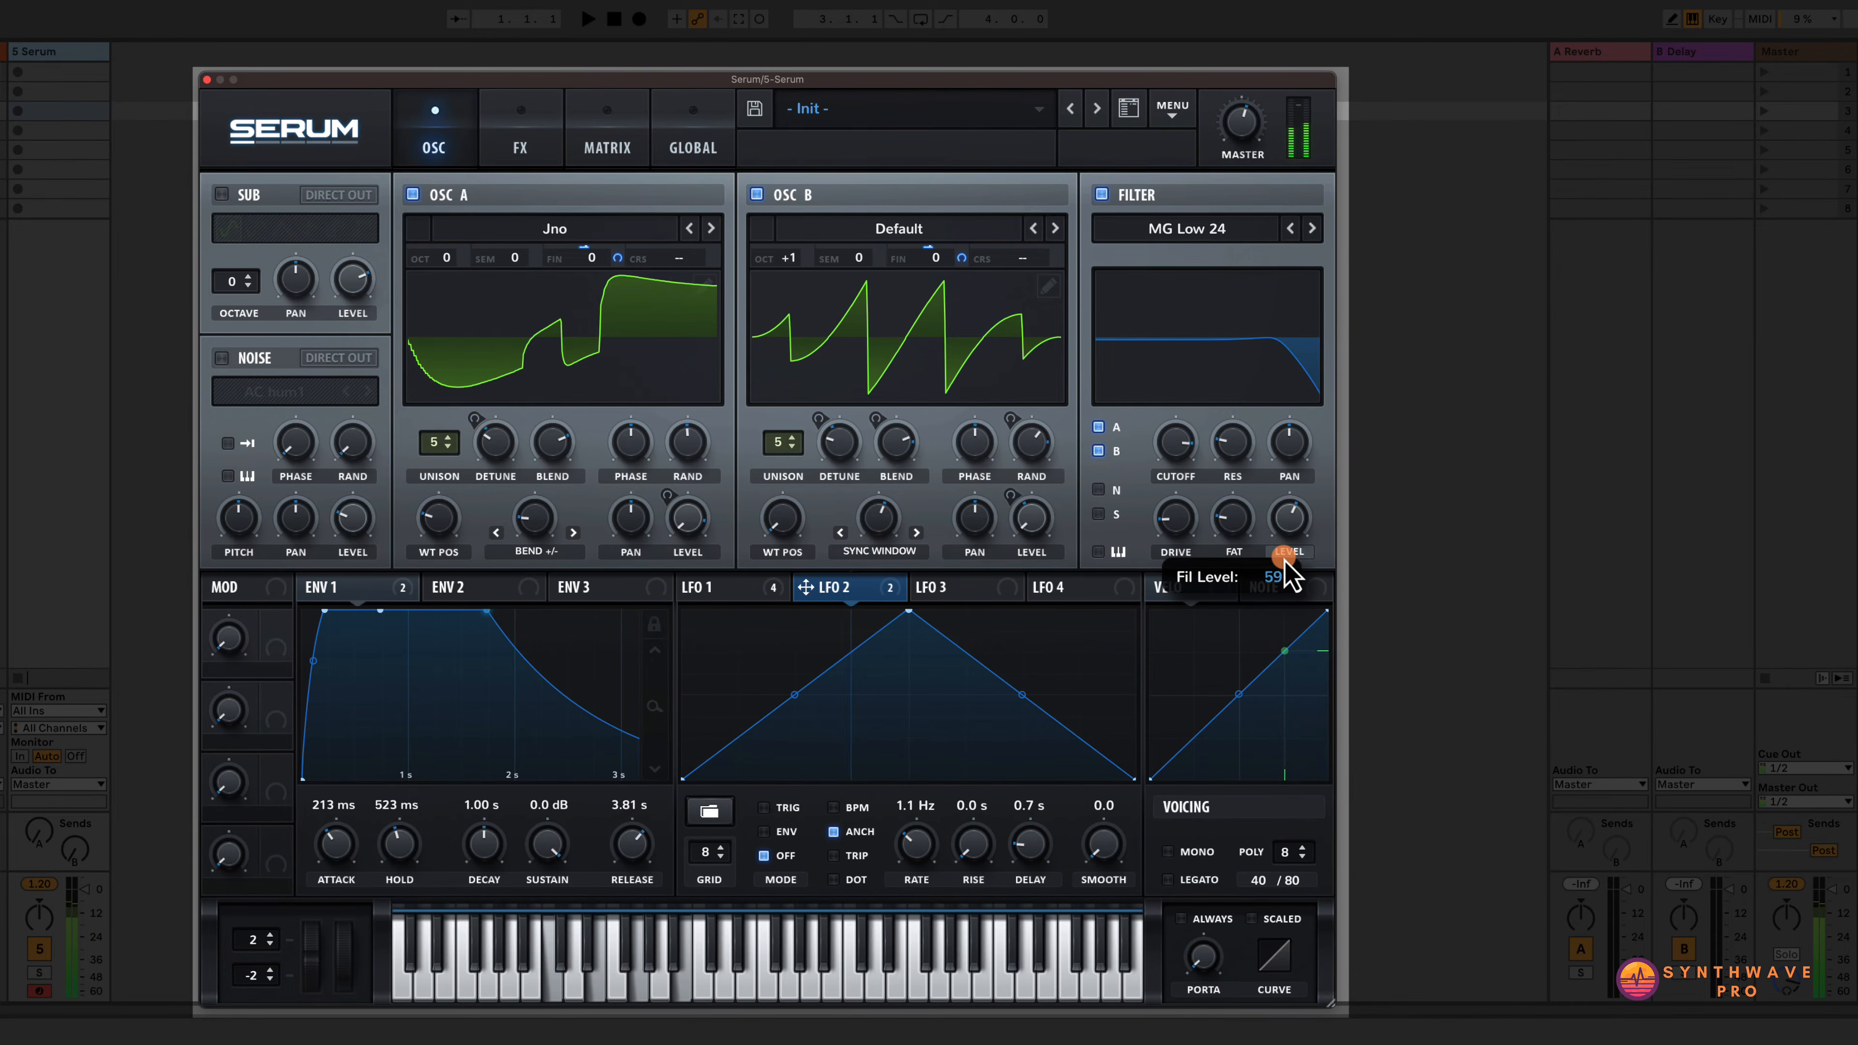
{"action": "left_click", "coordinate": [1234, 519]}
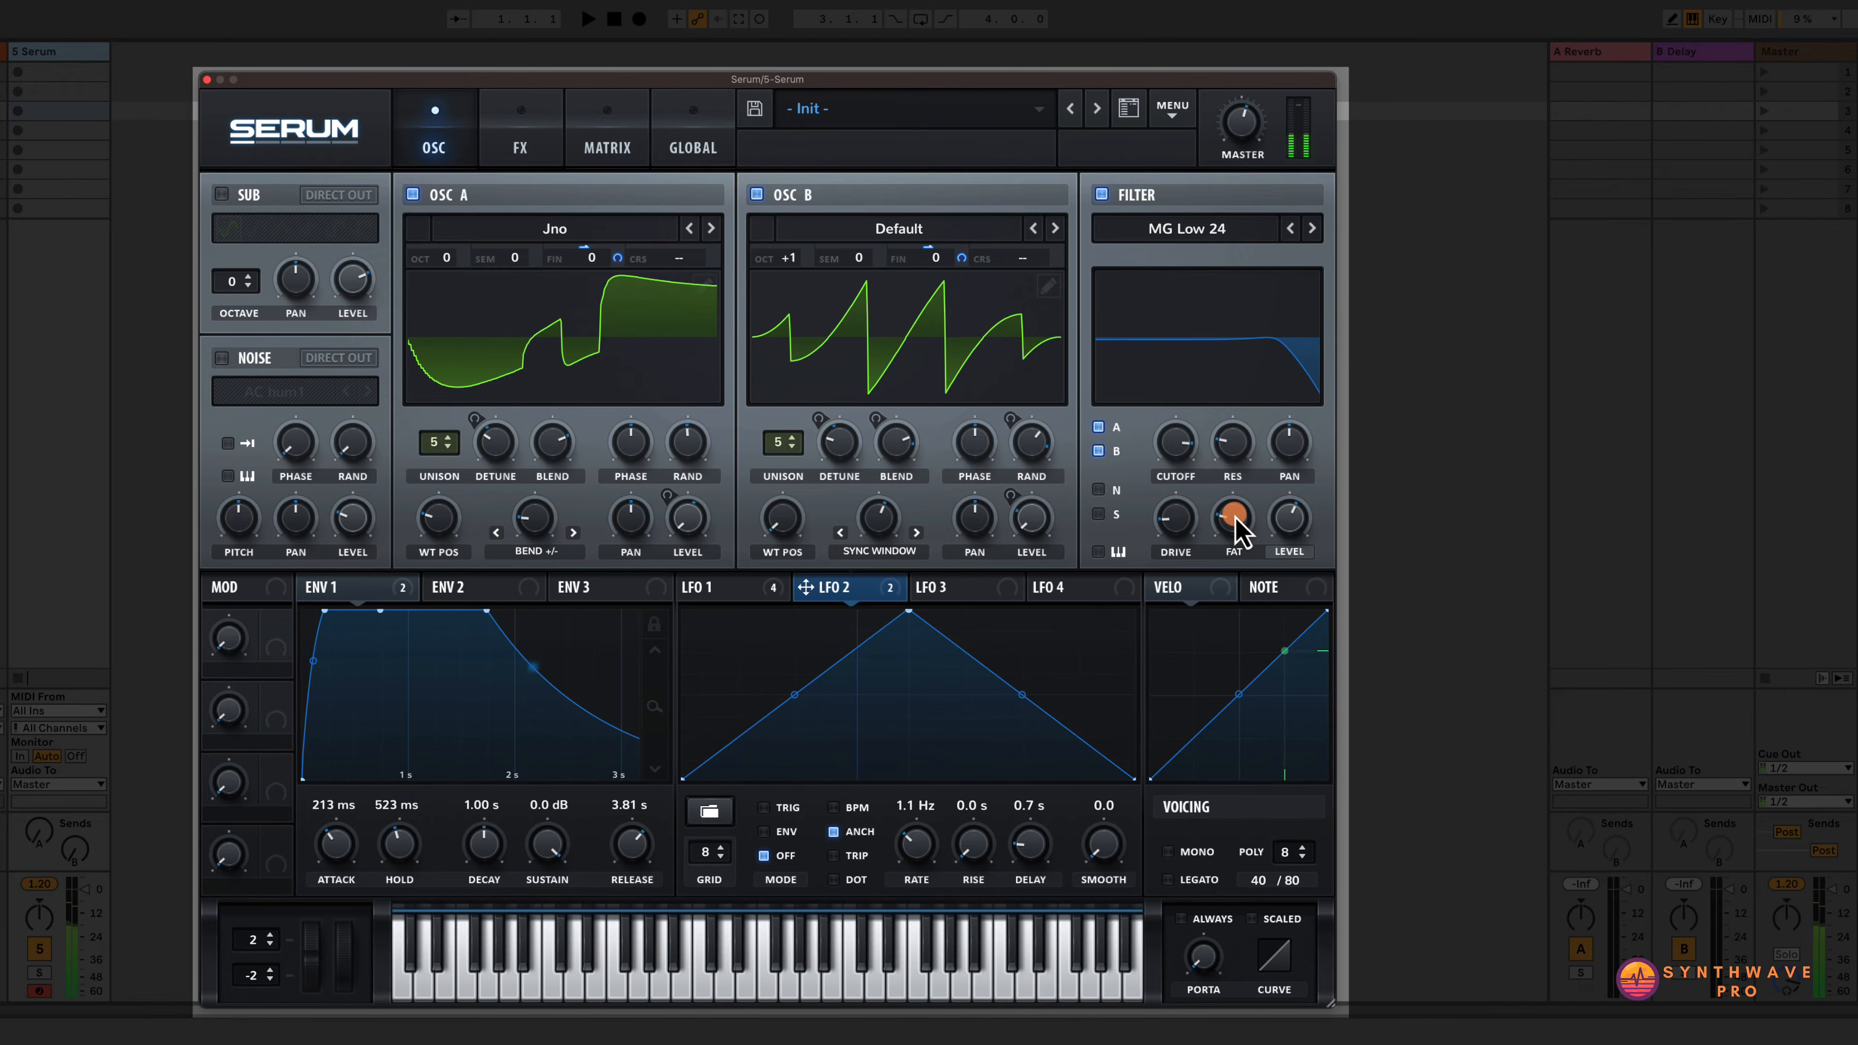
Compare the sound without and with oscillator B, and review LFO 1's modulation assignments.
{"action": "left_click", "coordinate": [757, 194]}
{"action": "left_click", "coordinate": [757, 194]}
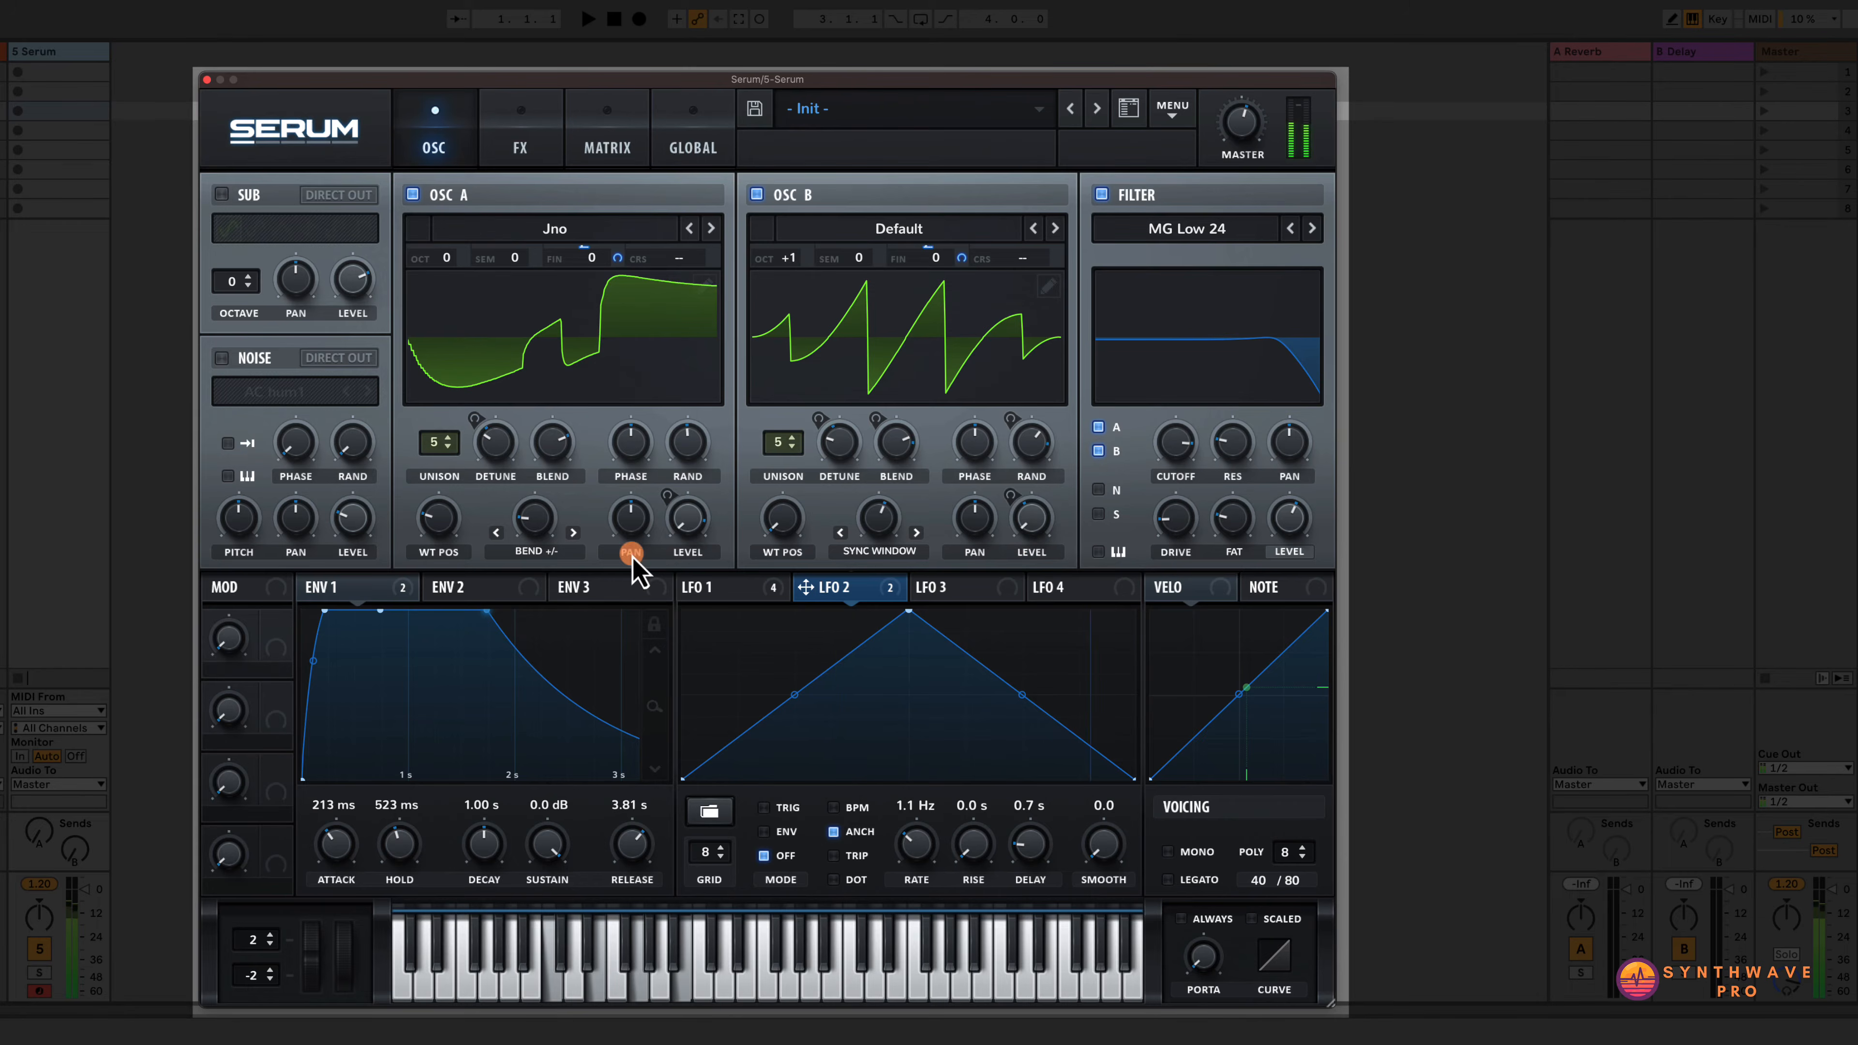
{"action": "mouse_move", "coordinate": [419, 589]}
{"action": "left_mouse_down"}
{"action": "mouse_move", "coordinate": [1031, 512]}
{"action": "mouse_move", "coordinate": [1014, 498]}
{"action": "left_mouse_up"}
{"action": "mouse_move", "coordinate": [780, 585]}
{"action": "left_mouse_down"}
{"action": "mouse_move", "coordinate": [1029, 431]}
{"action": "mouse_move", "coordinate": [1012, 433]}
{"action": "left_mouse_up"}
{"action": "left_click_drag", "start_coordinate": [899, 623], "coordinate": [900, 627]}
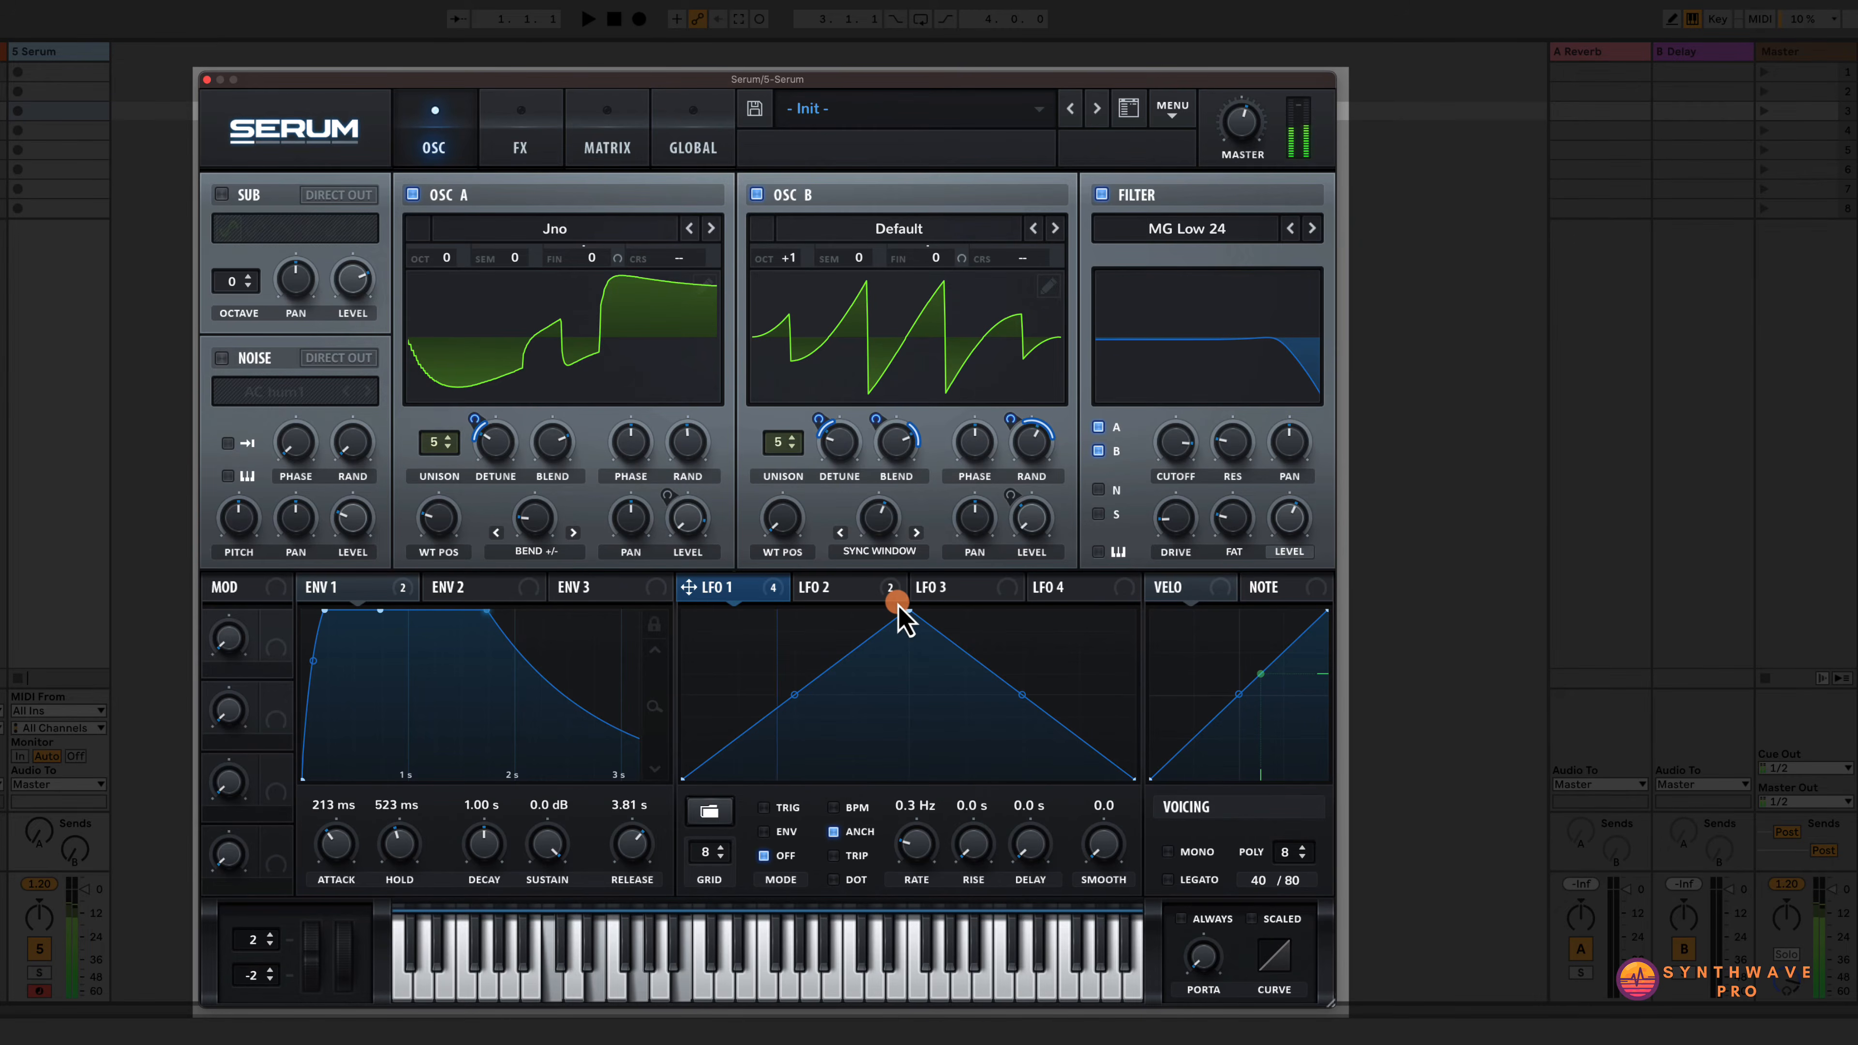
Assign envelope 2 to the filter cutoff, with a 1.27 s attack and 37.19% sustain, and increase its modulation depth.
{"action": "left_click", "coordinate": [457, 589]}
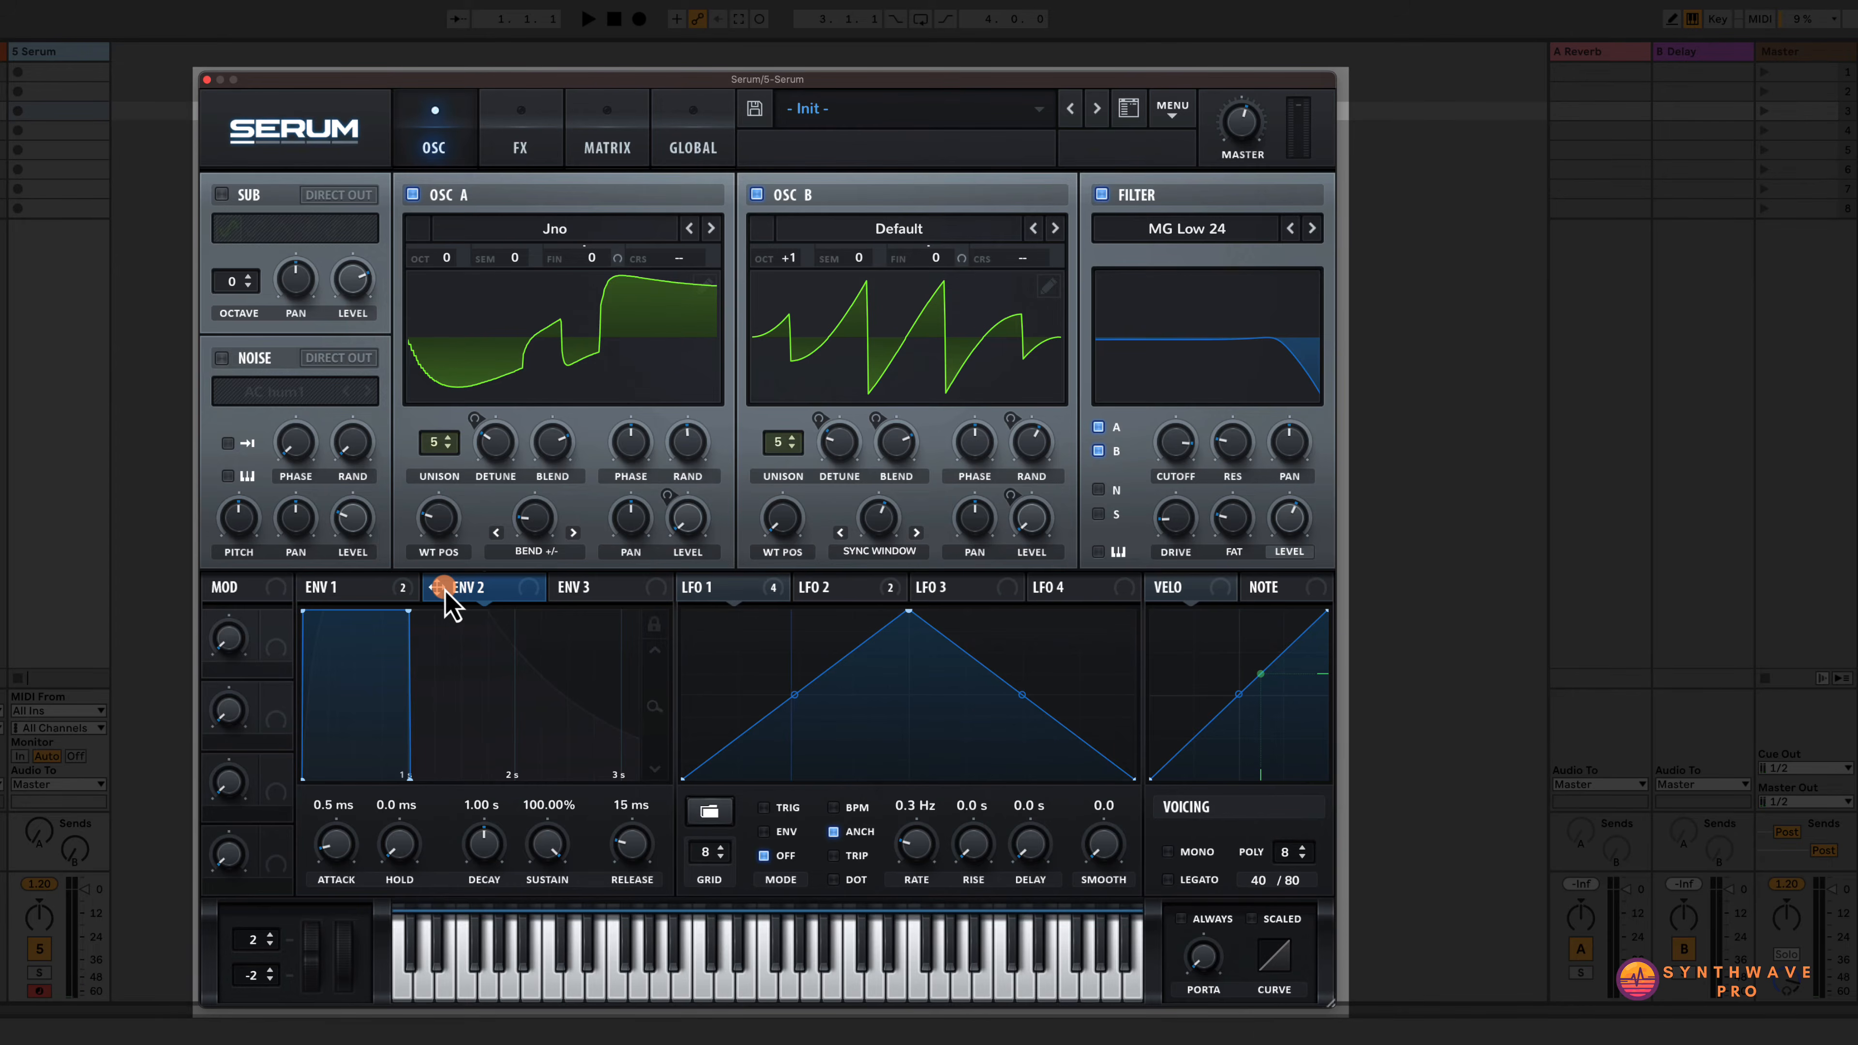
{"action": "left_click_drag", "start_coordinate": [443, 591], "coordinate": [1179, 445]}
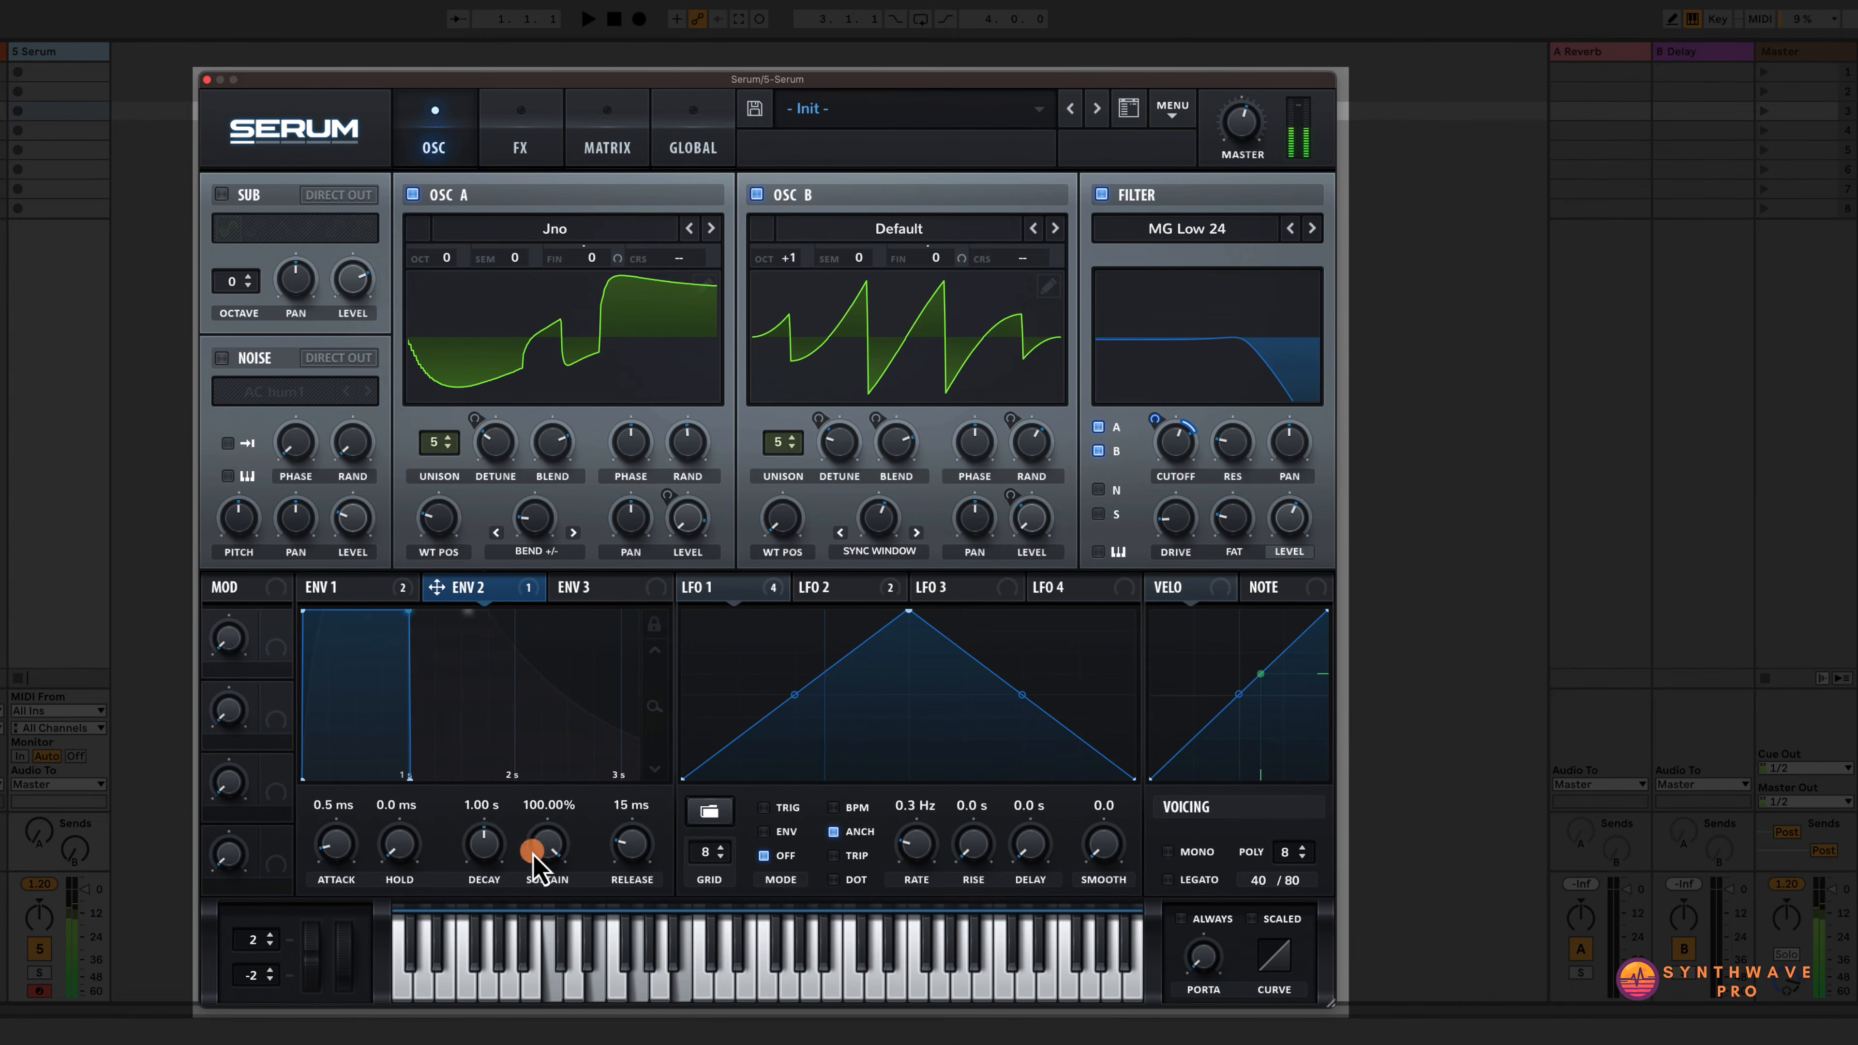
{"action": "left_click_drag", "start_coordinate": [545, 845], "coordinate": [545, 966]}
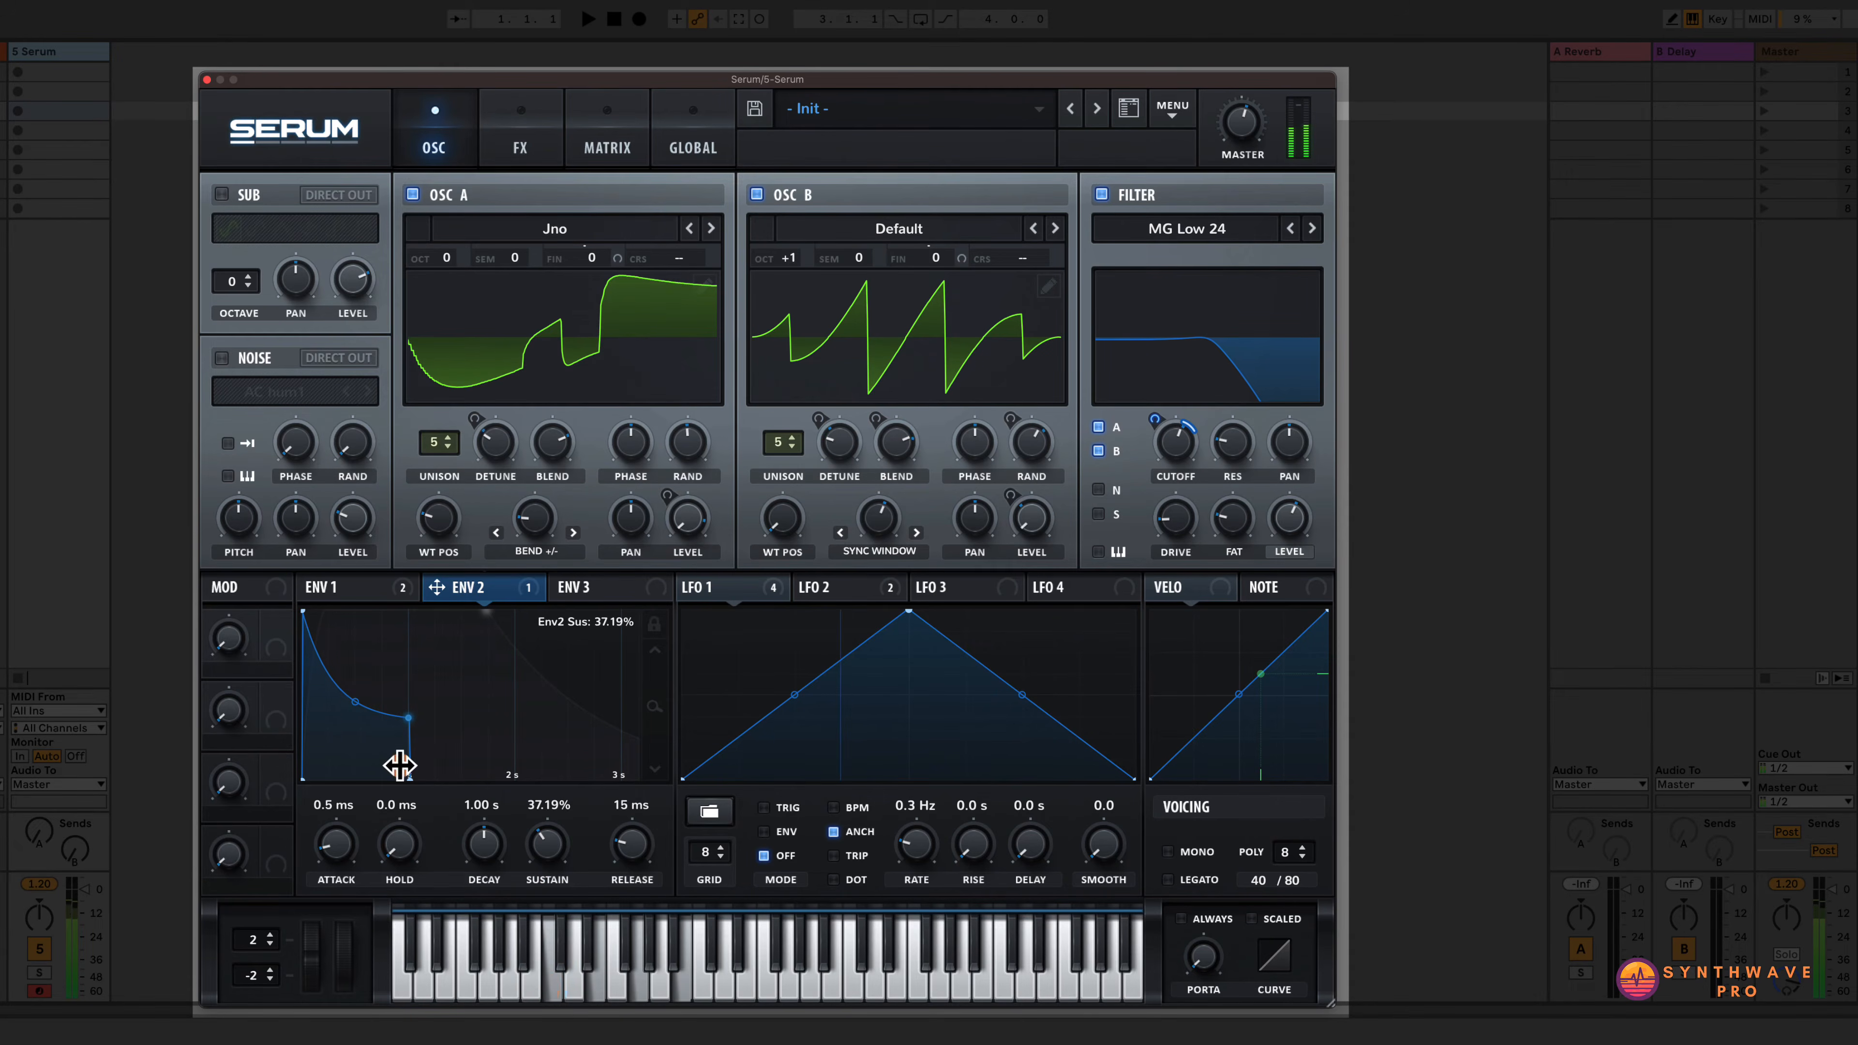
{"action": "left_click_drag", "start_coordinate": [333, 849], "coordinate": [347, 772]}
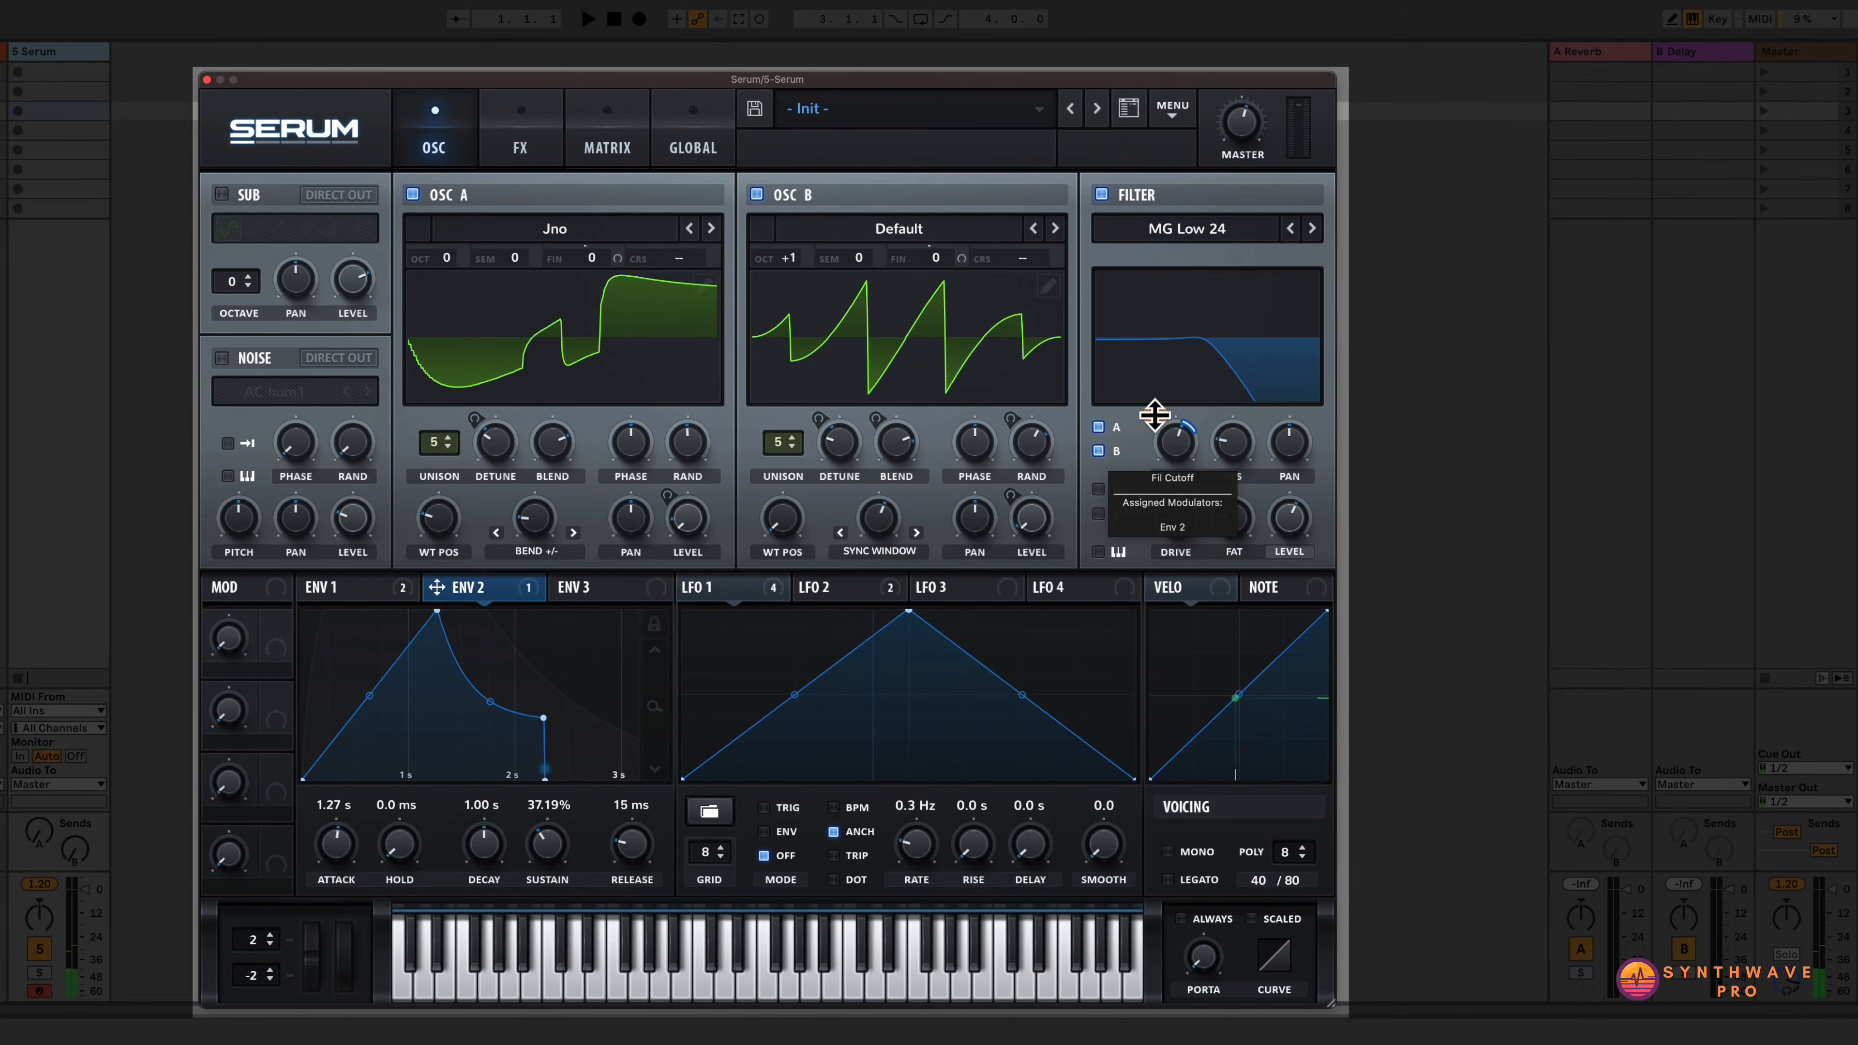
{"action": "left_click", "coordinate": [1165, 440]}
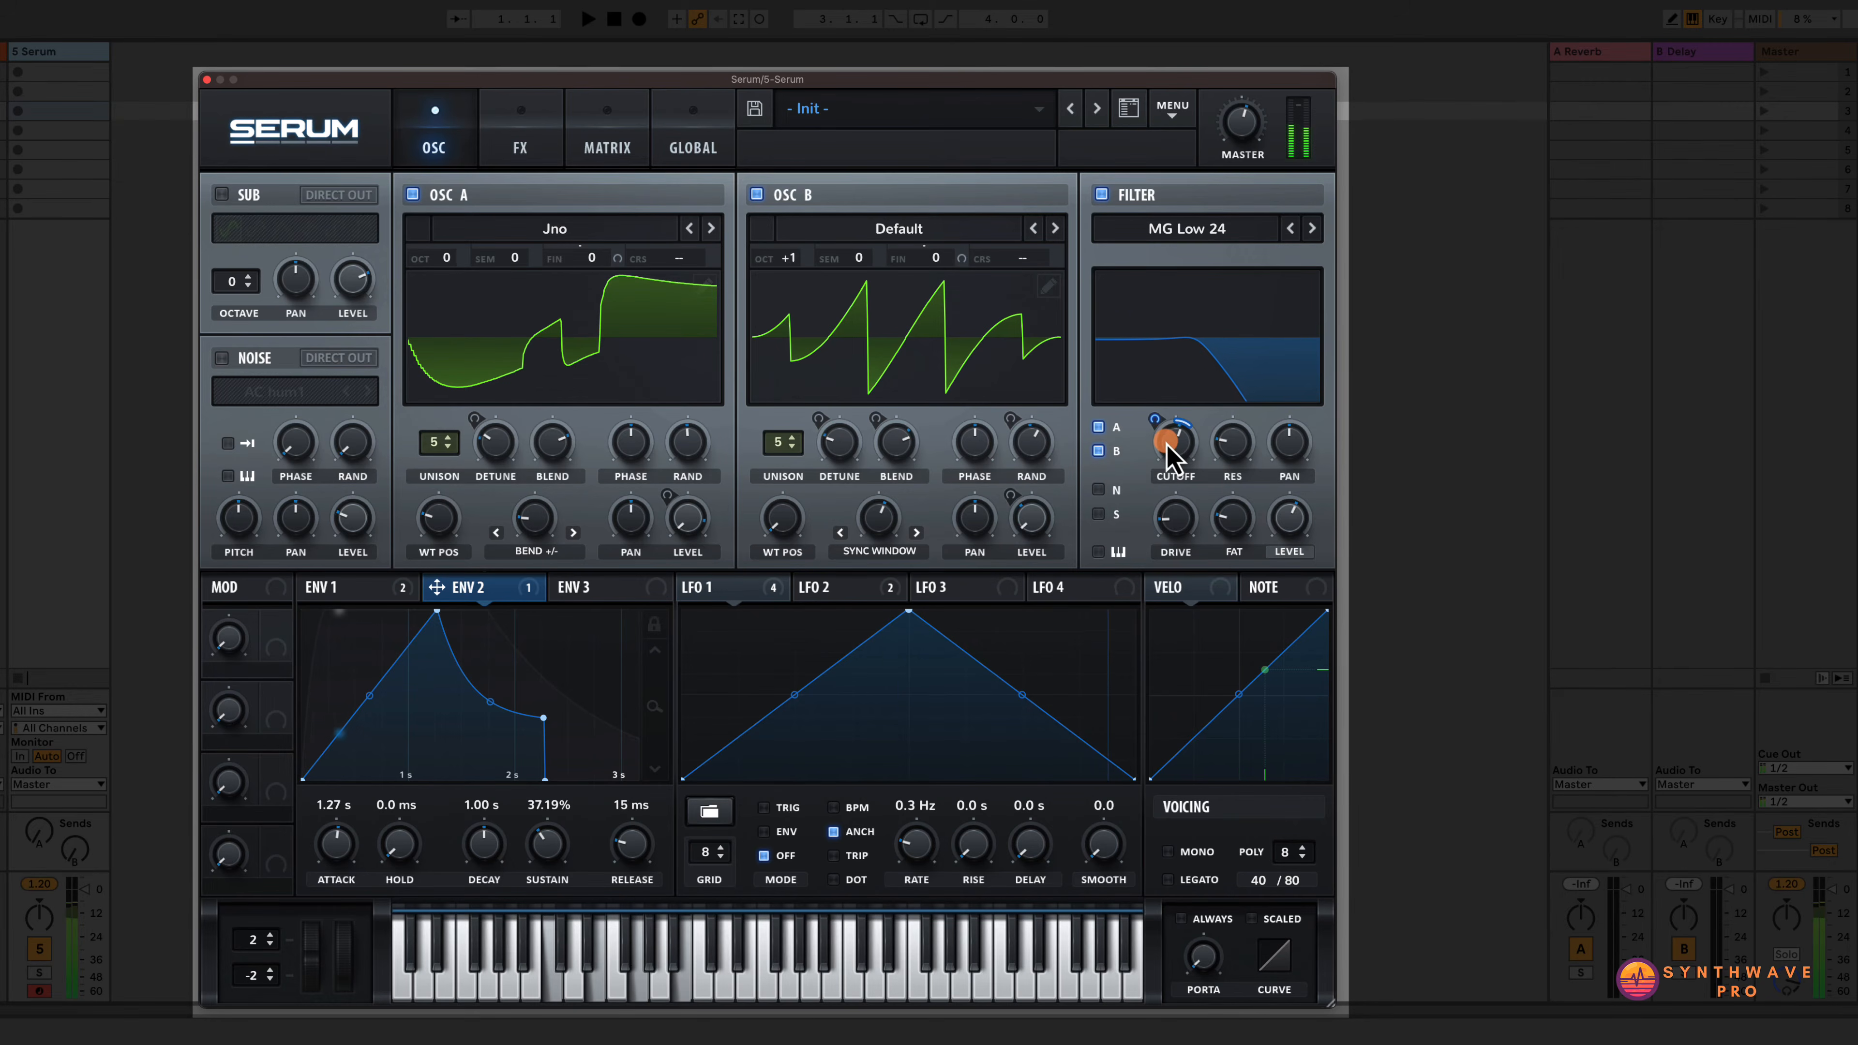
{"action": "left_click_drag", "start_coordinate": [1156, 419], "coordinate": [1159, 406]}
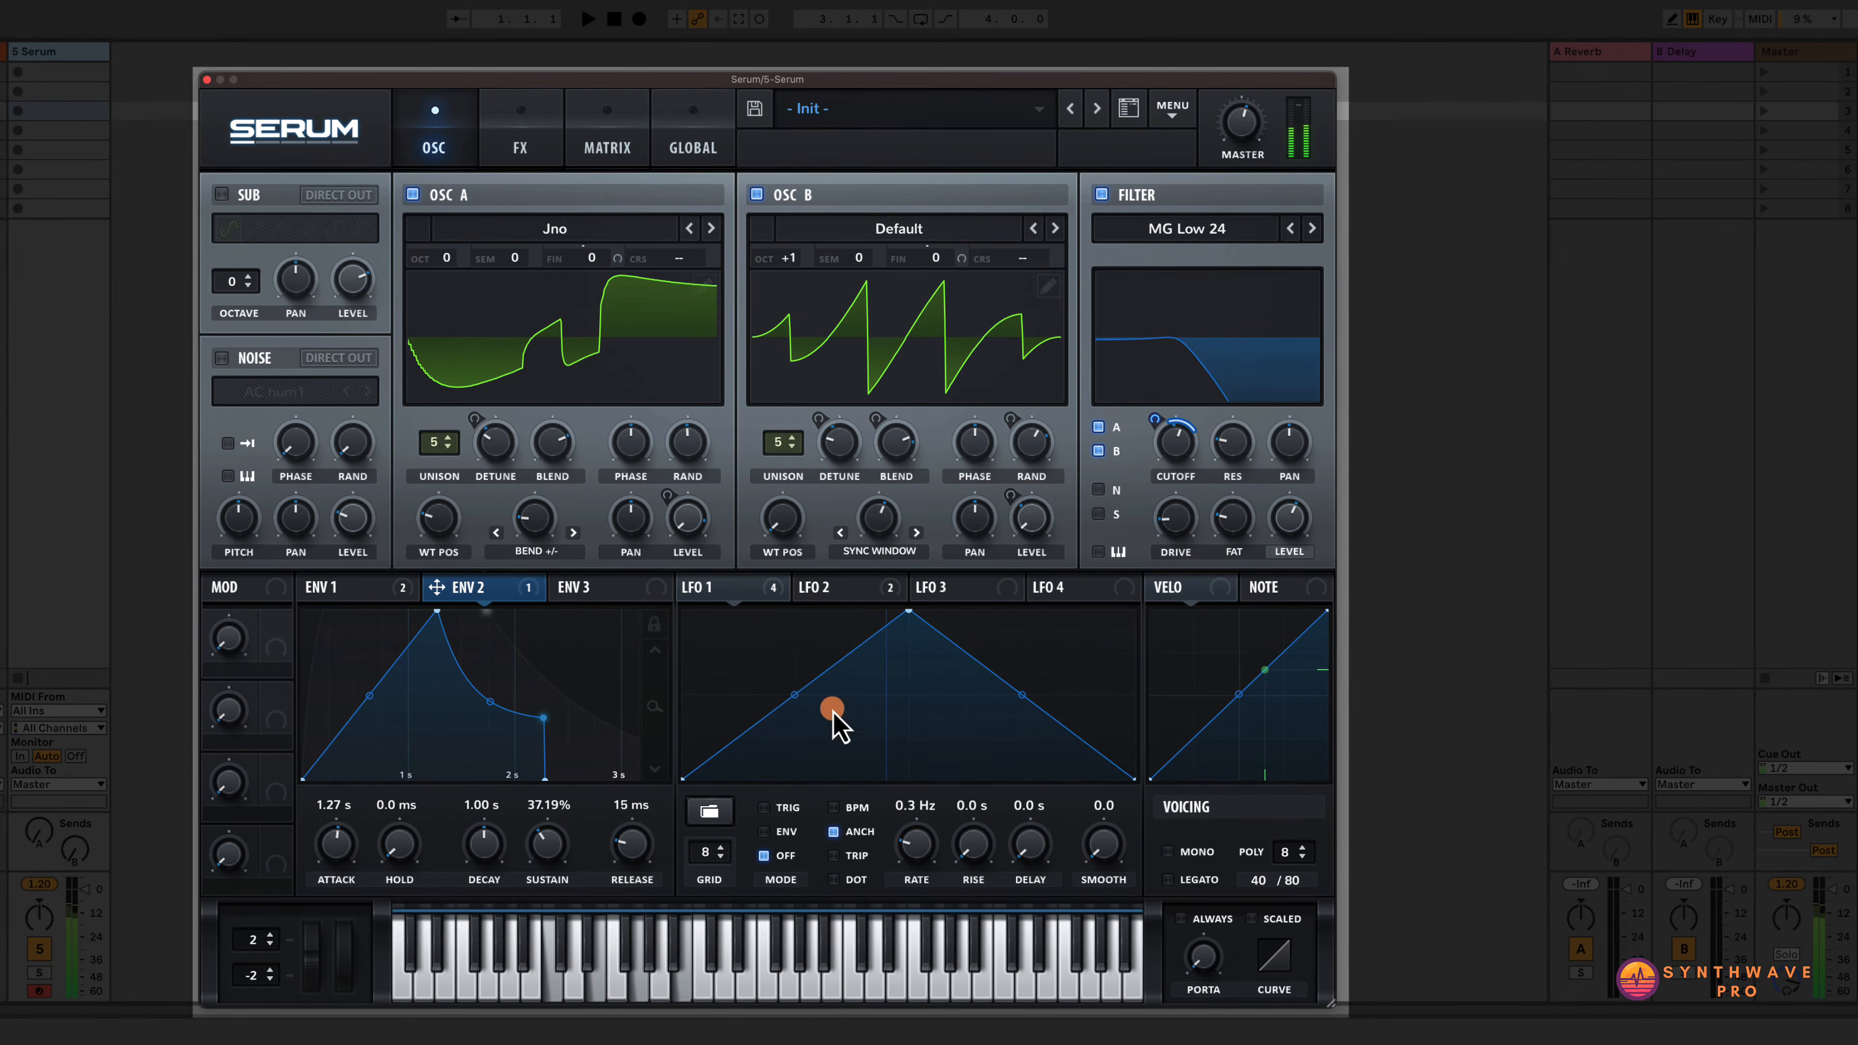
Set envelope 2's sustain to 95.92% and its release to 1.65 s.
{"action": "mouse_move", "coordinate": [539, 830]}
{"action": "left_mouse_down"}
{"action": "mouse_move", "coordinate": [570, 809]}
{"action": "mouse_move", "coordinate": [572, 748]}
{"action": "left_mouse_up"}
{"action": "left_click", "coordinate": [631, 834]}
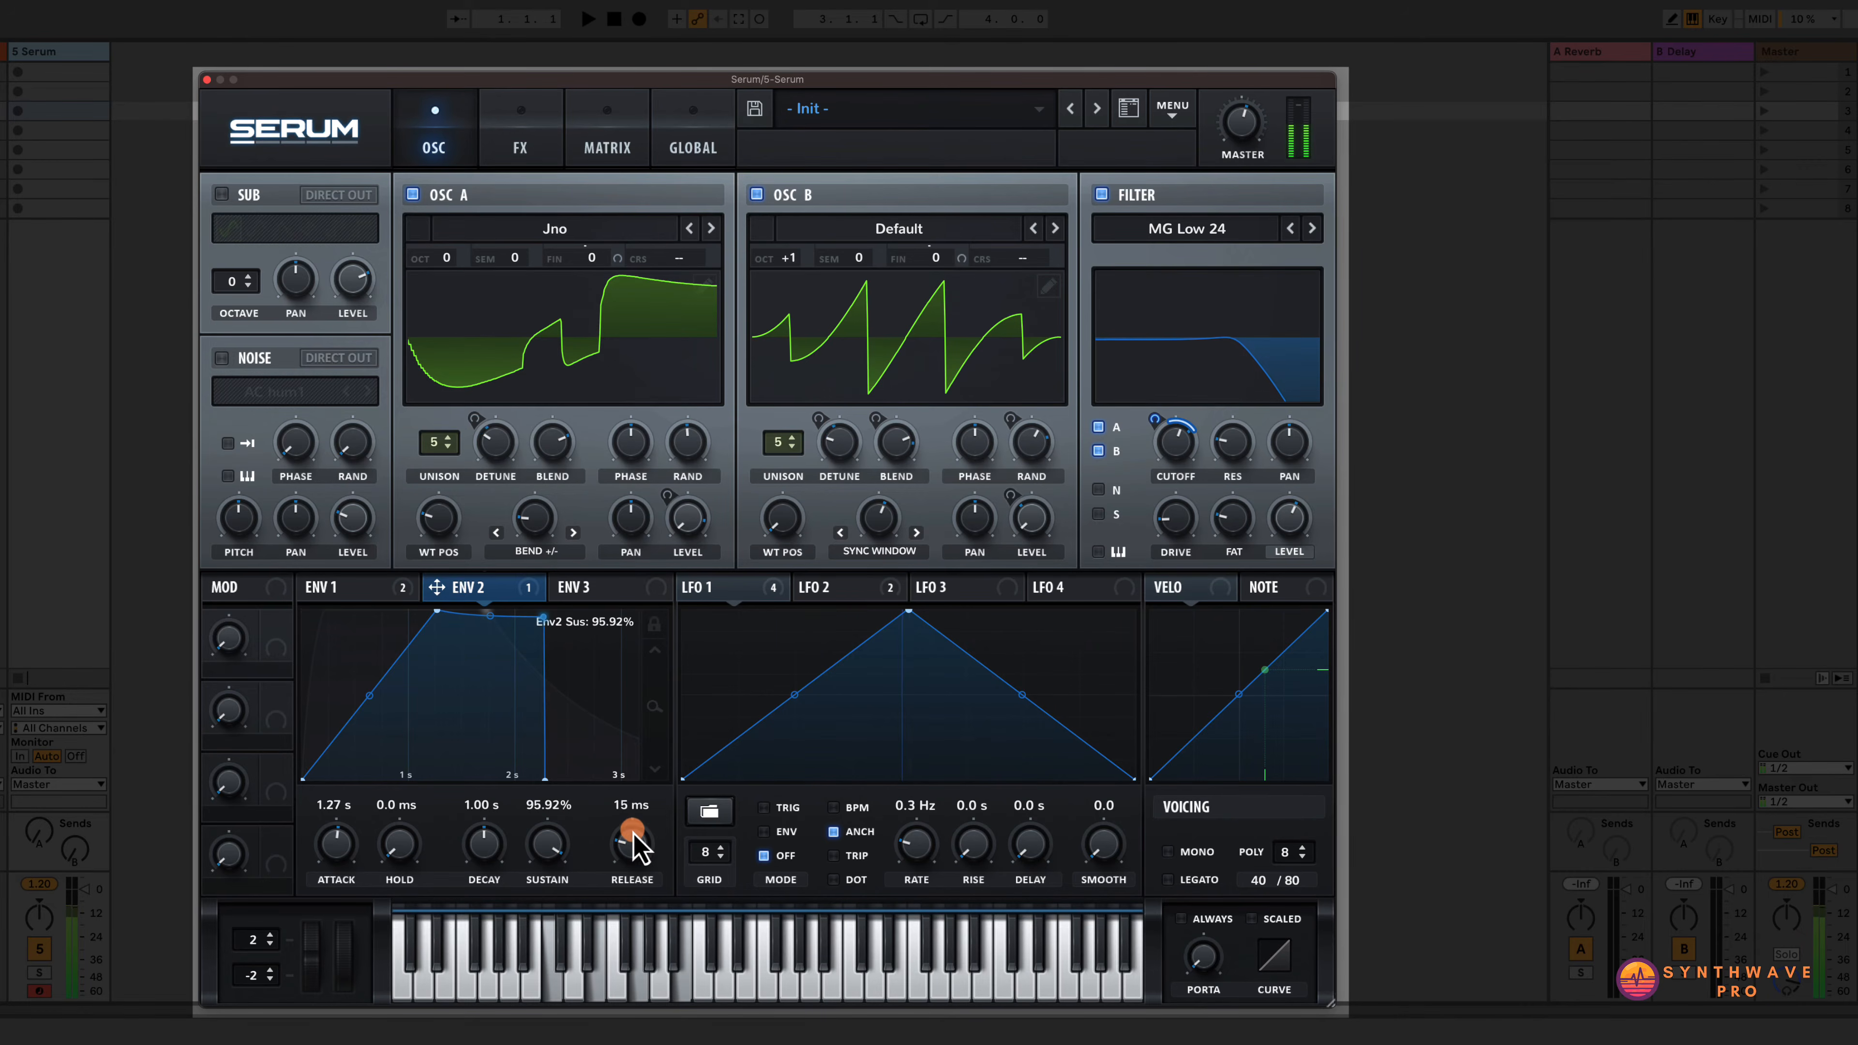
{"action": "left_click_drag", "start_coordinate": [635, 835], "coordinate": [636, 772]}
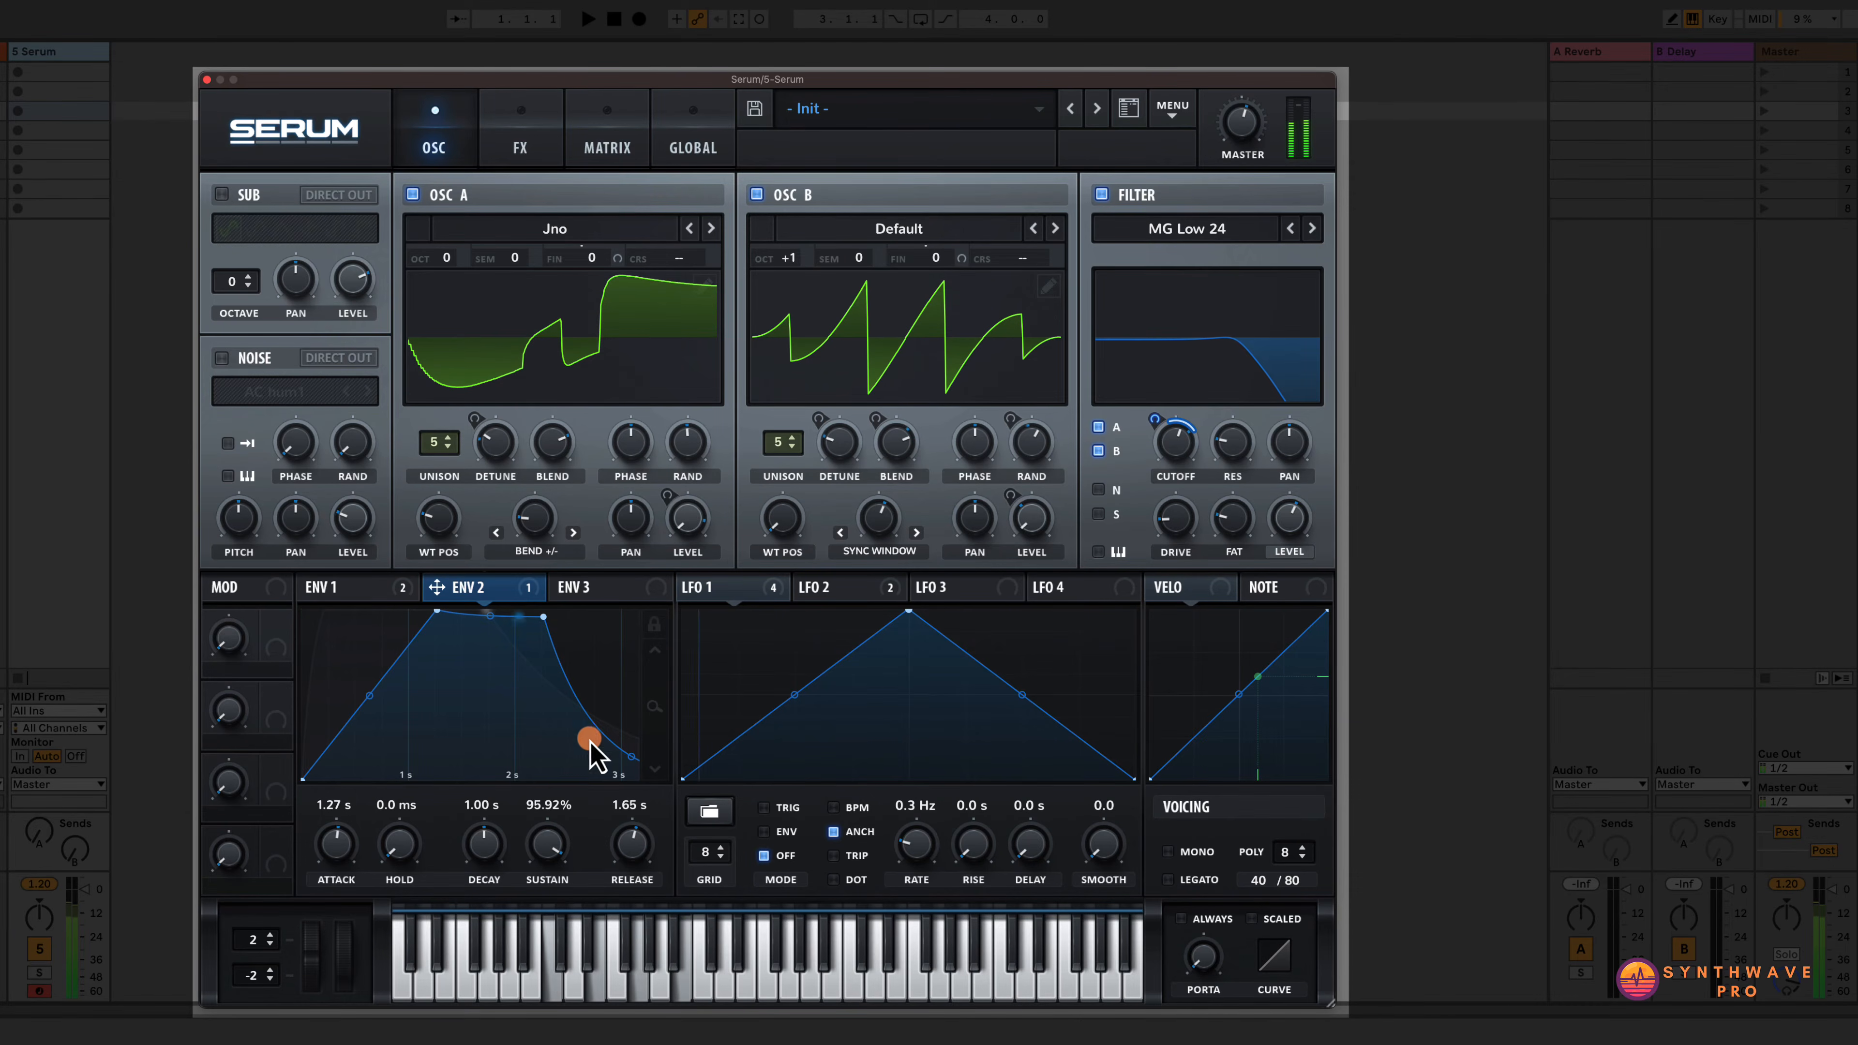
Increase envelope 2's modulation depth on the filter cutoff, and set decay to 1.63 s on envelope 2 and 1.40 s on envelope 1.
{"action": "left_click_drag", "start_coordinate": [1155, 418], "coordinate": [1165, 412]}
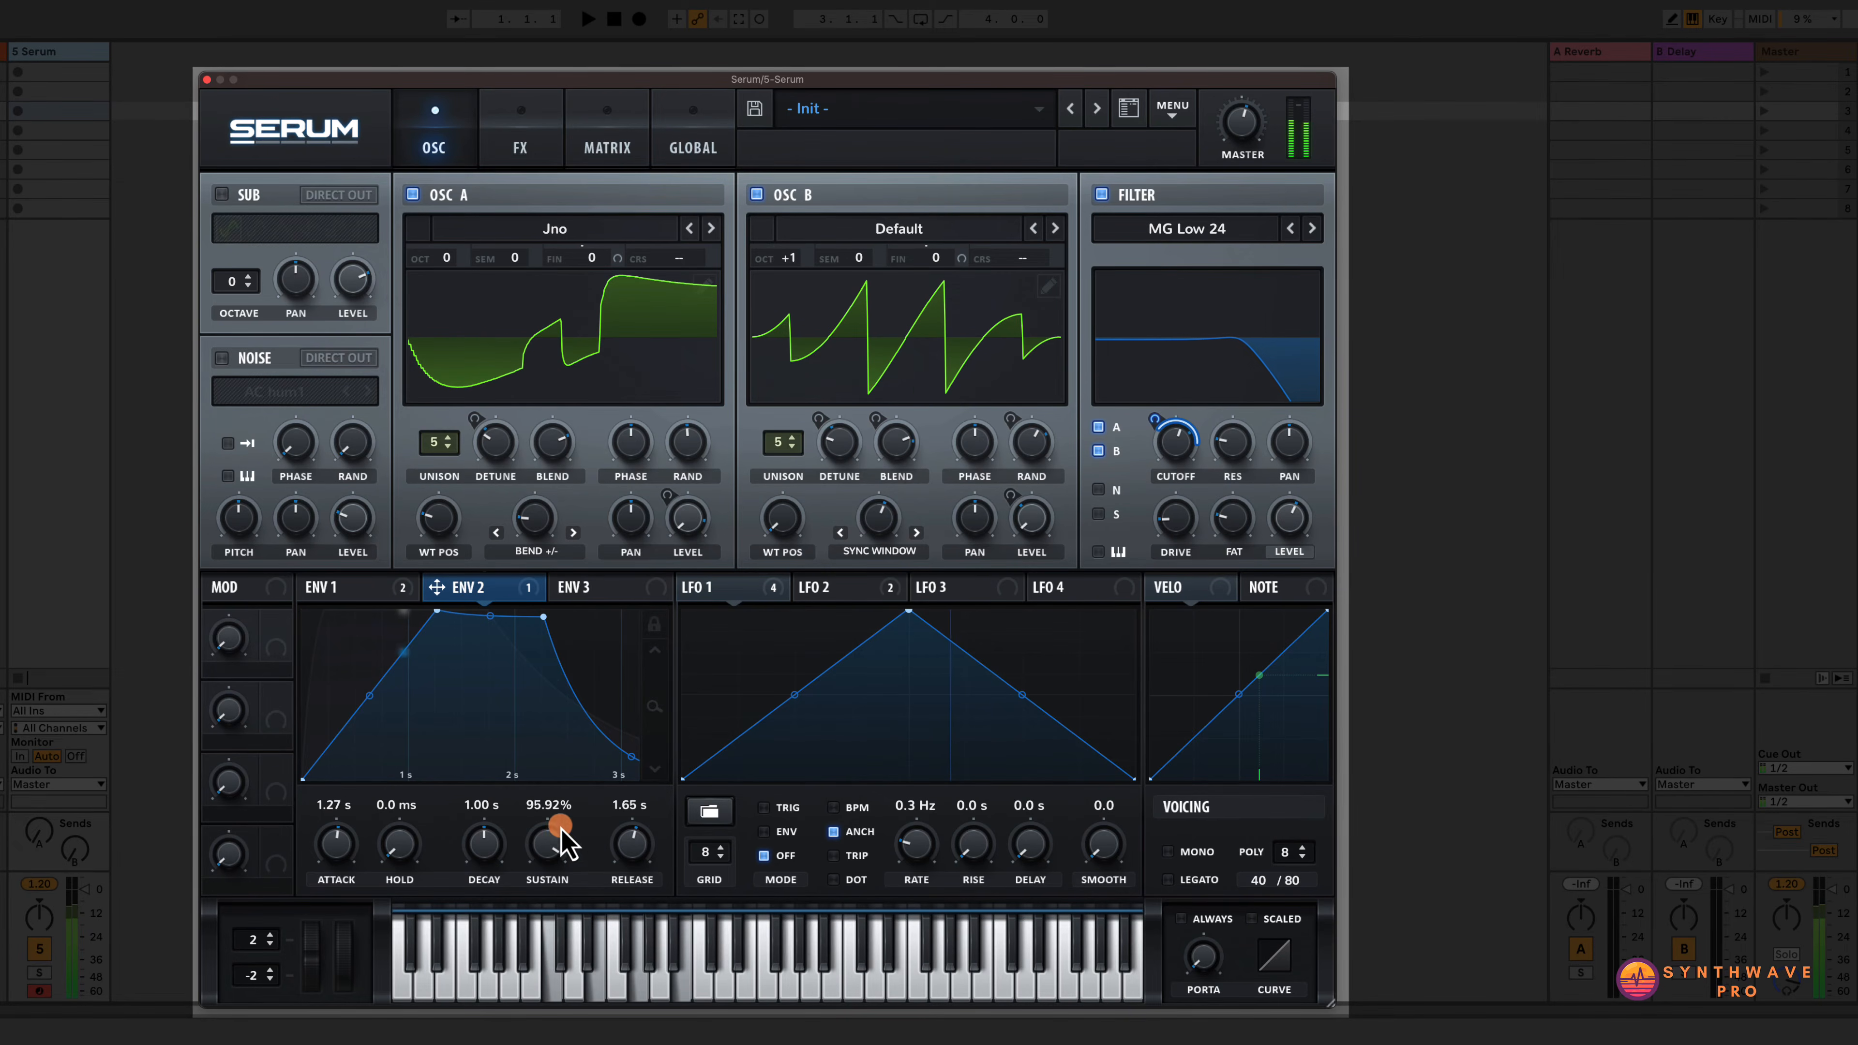
{"action": "left_click_drag", "start_coordinate": [489, 849], "coordinate": [488, 841]}
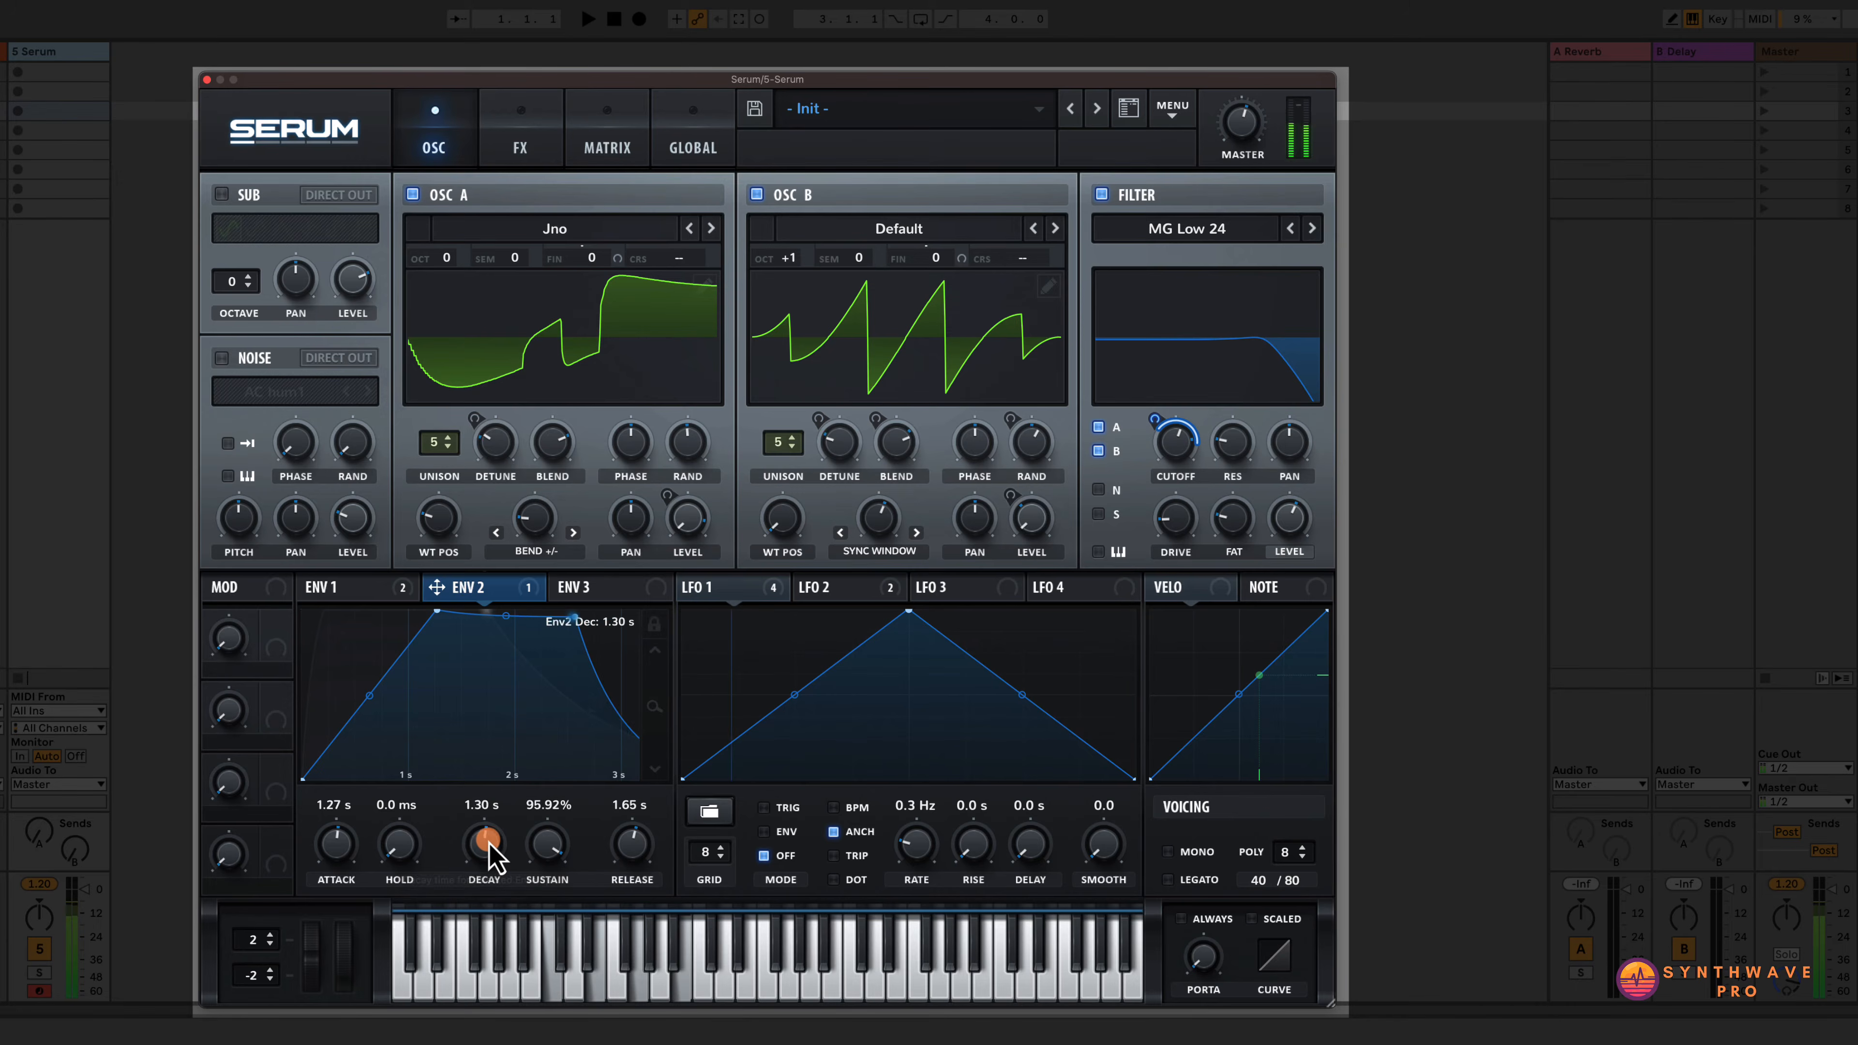
{"action": "left_click", "coordinate": [362, 585]}
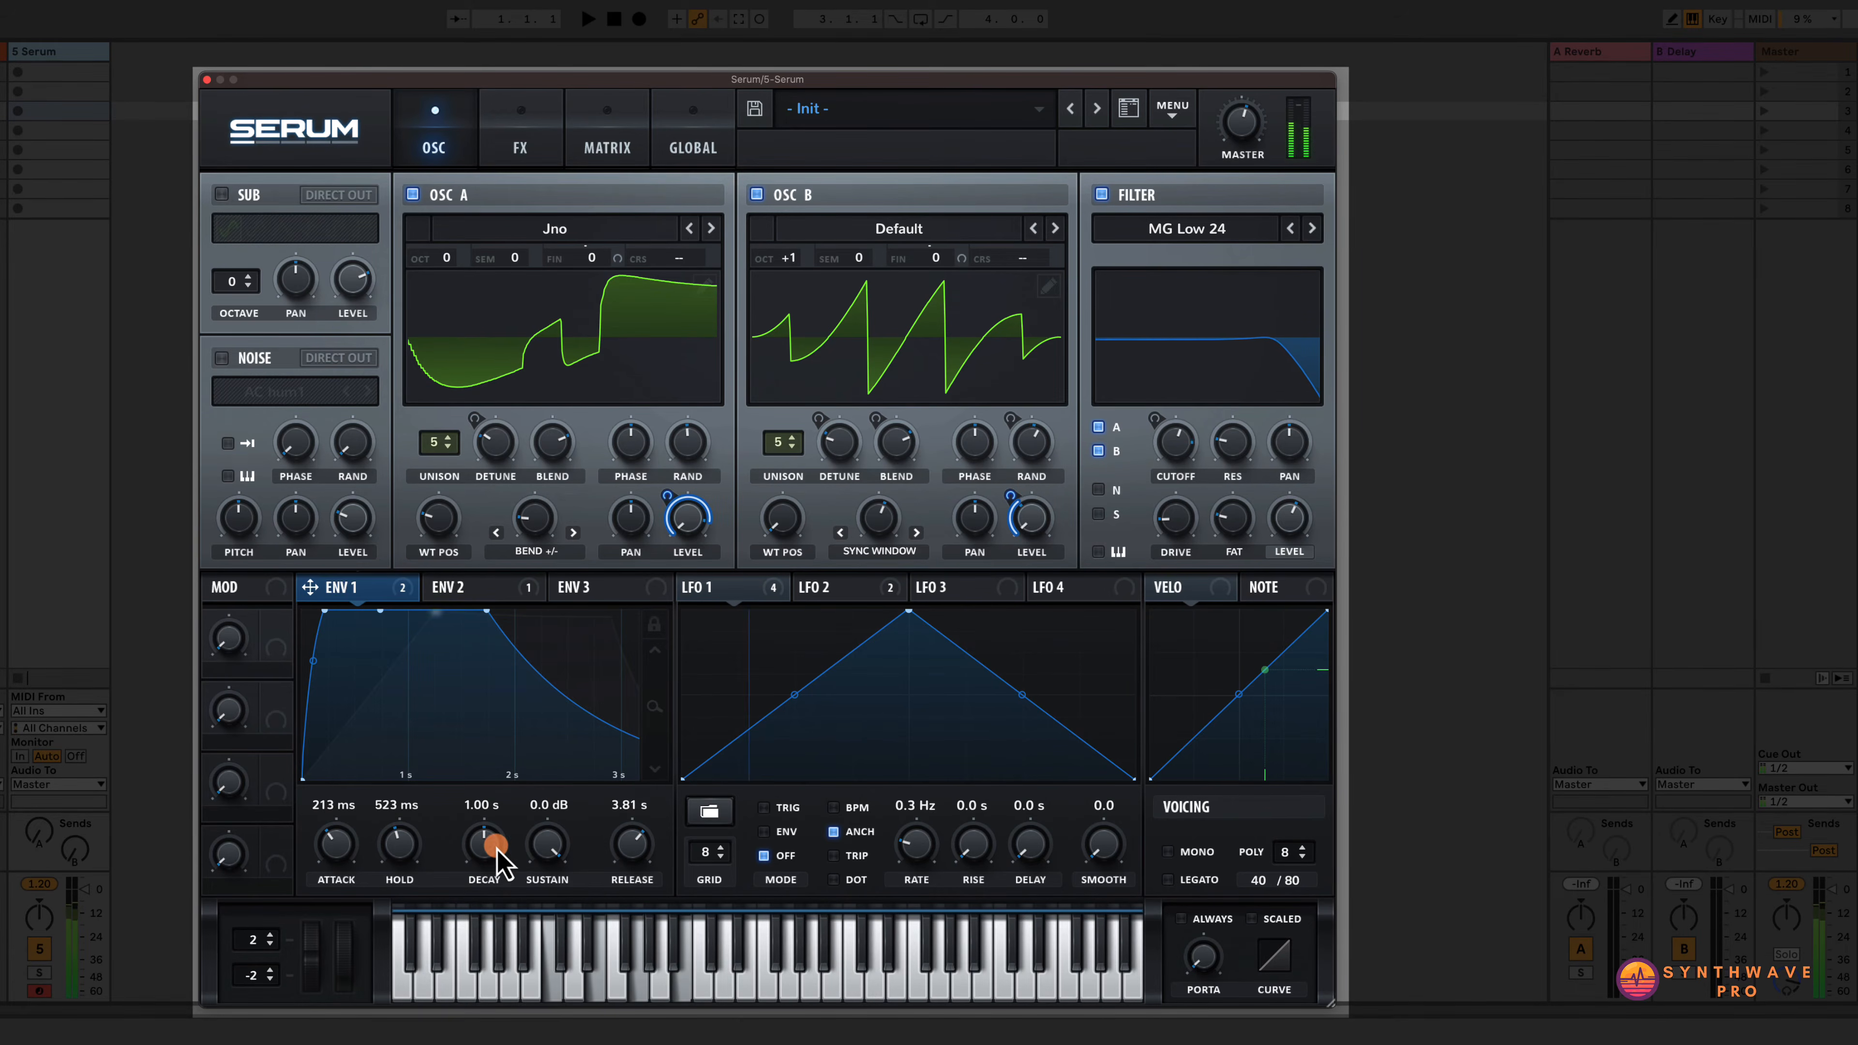
{"action": "left_click_drag", "start_coordinate": [497, 851], "coordinate": [492, 838]}
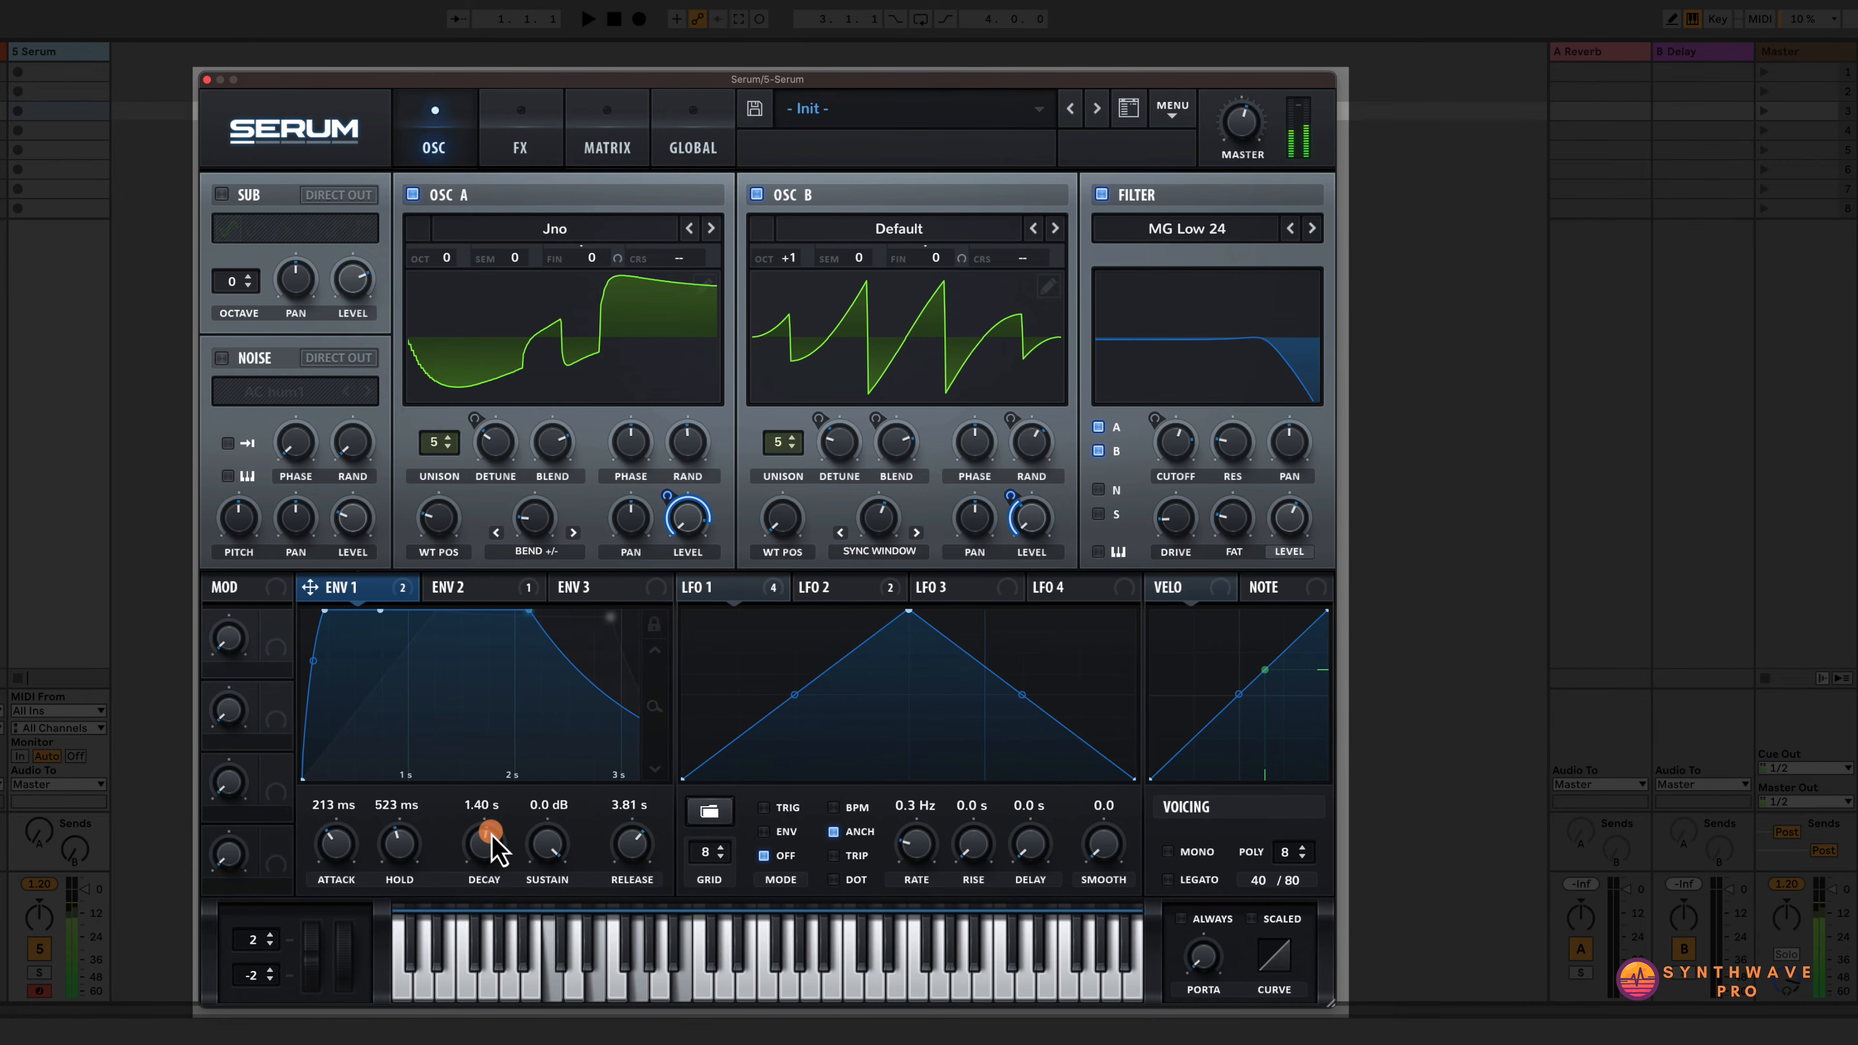
Lengthen the decay to 2.04 s on envelope 1 and 2.51 s on envelope 2.
{"action": "left_click", "coordinate": [467, 588]}
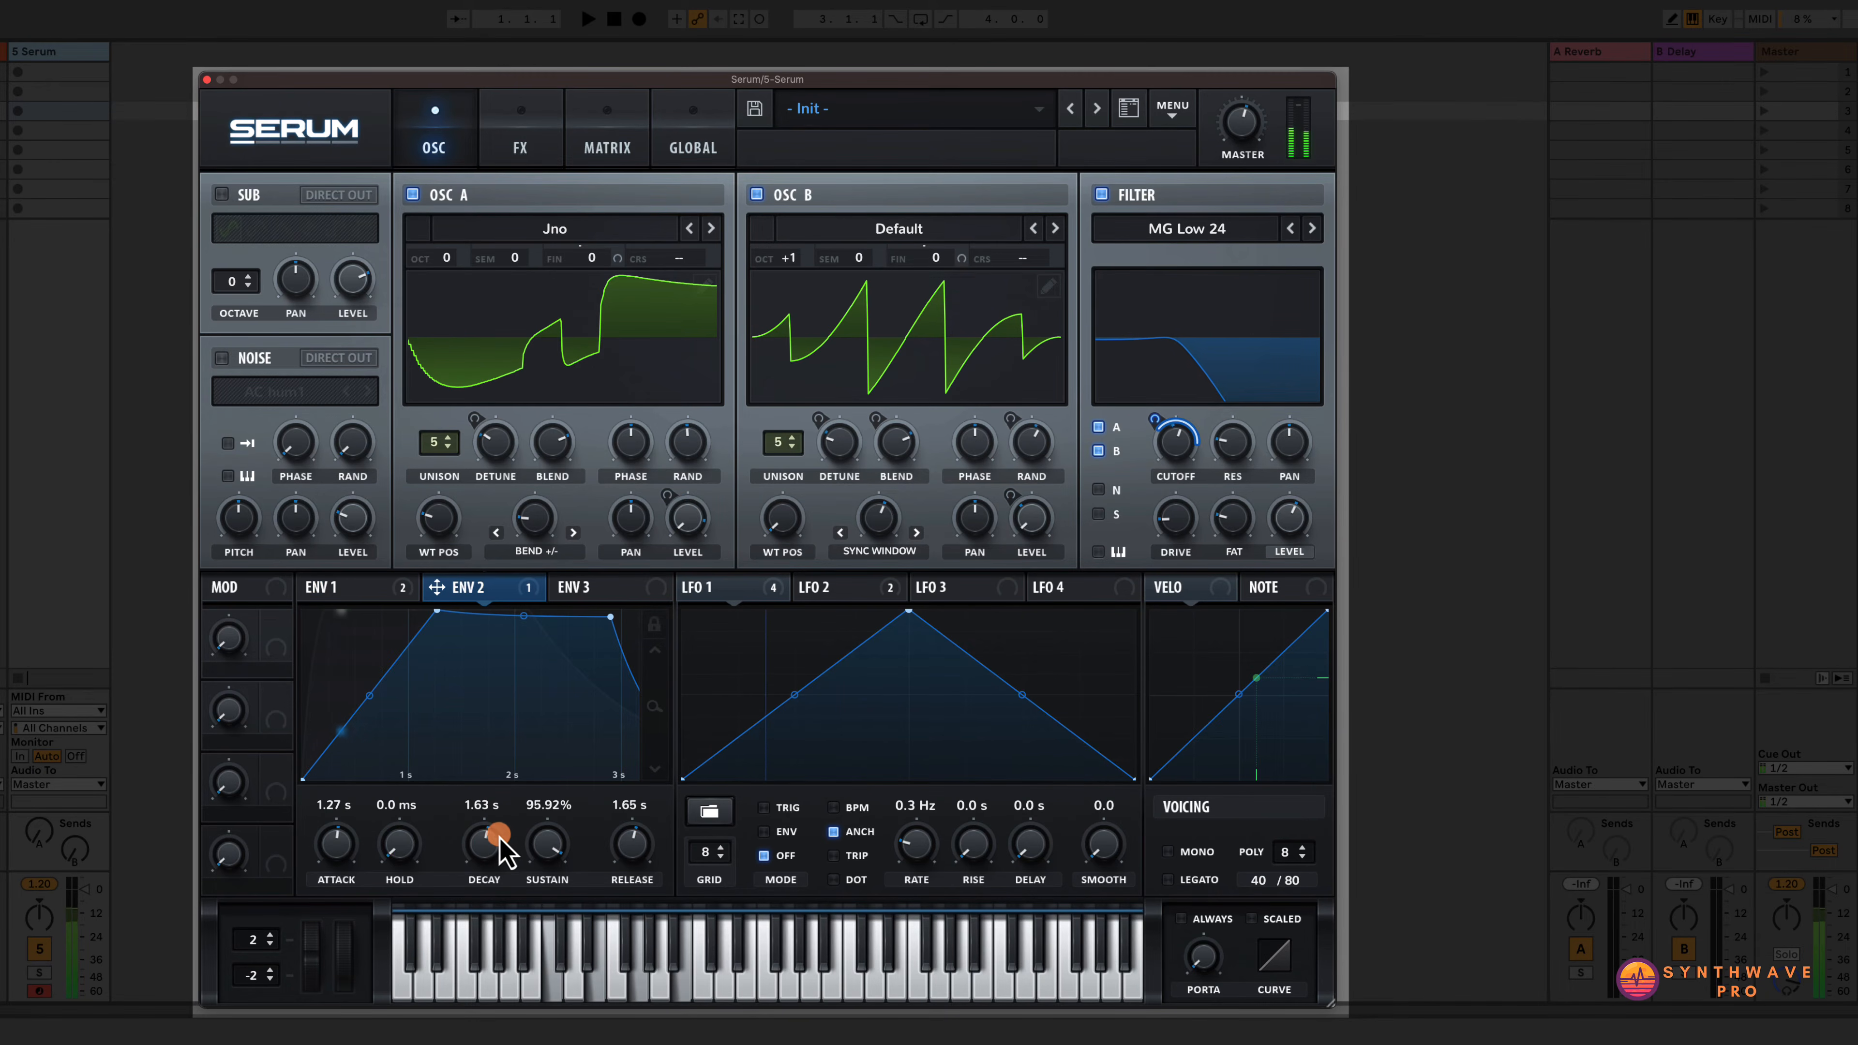
{"action": "left_click", "coordinate": [382, 589]}
{"action": "left_click_drag", "start_coordinate": [482, 838], "coordinate": [488, 830]}
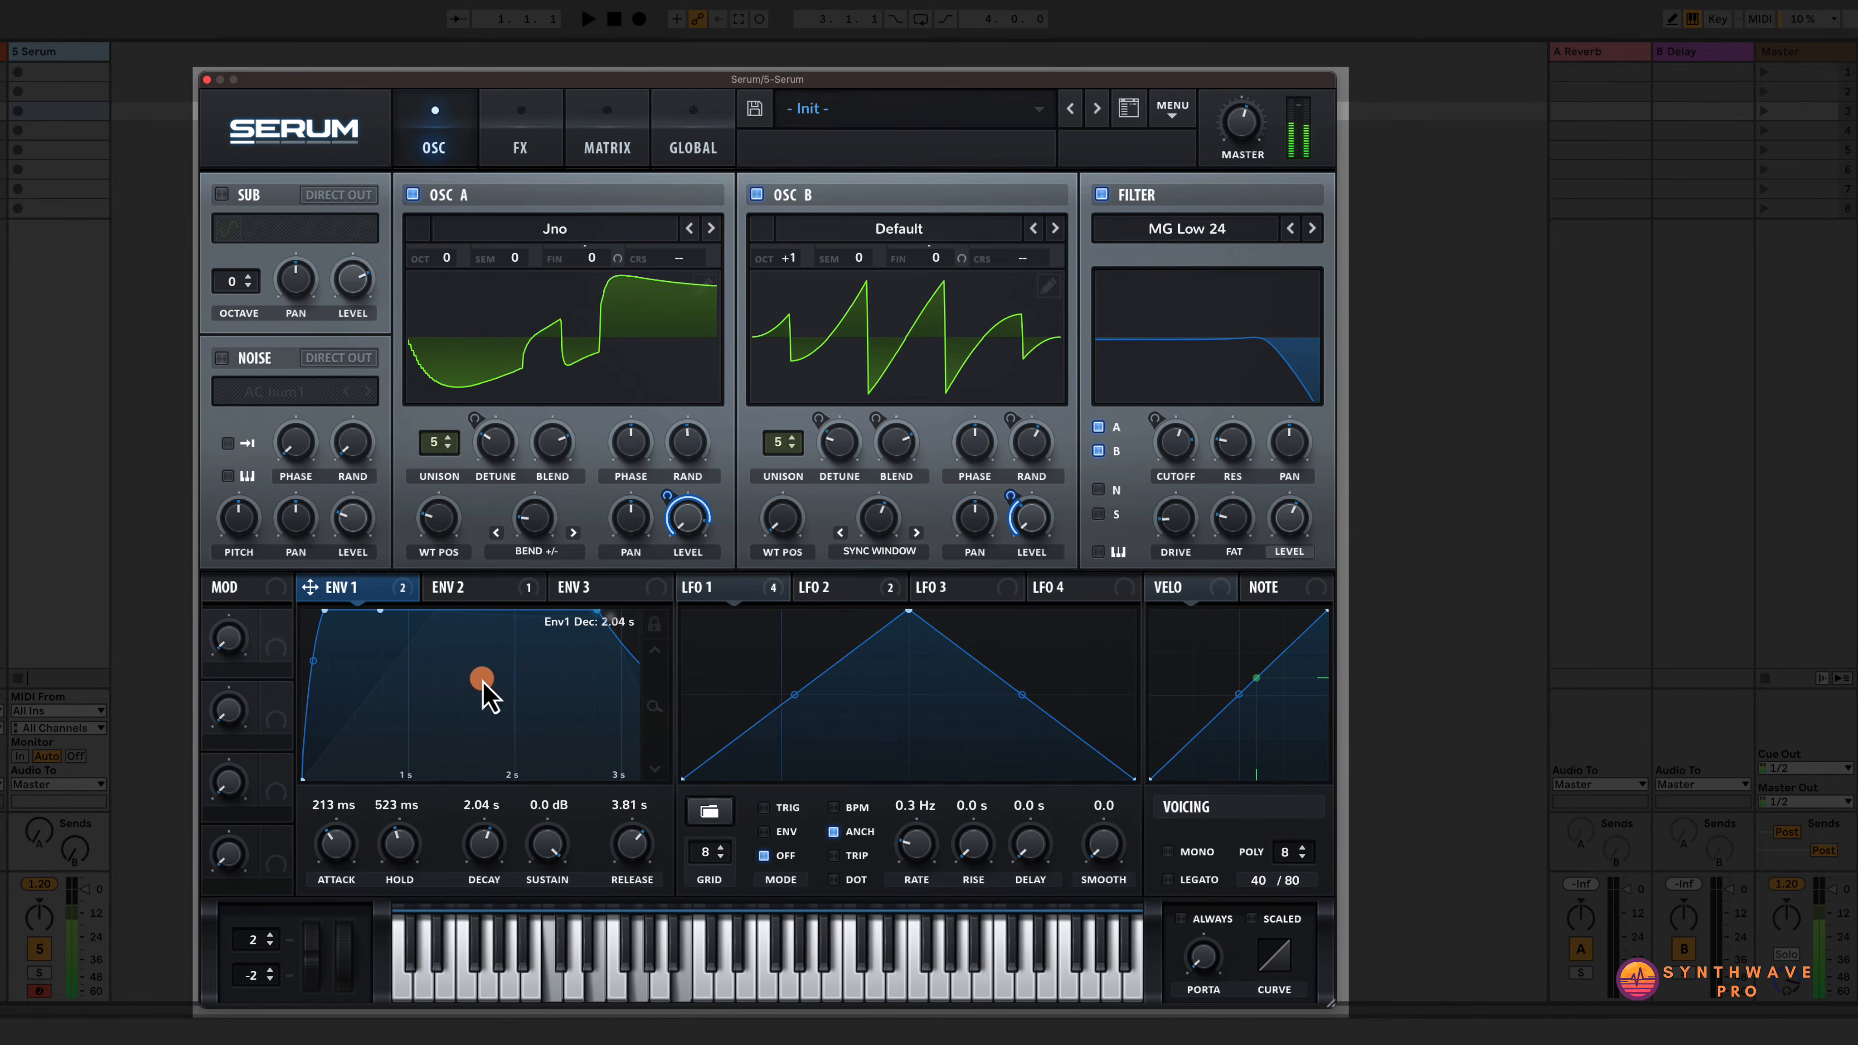
{"action": "left_click", "coordinate": [469, 588]}
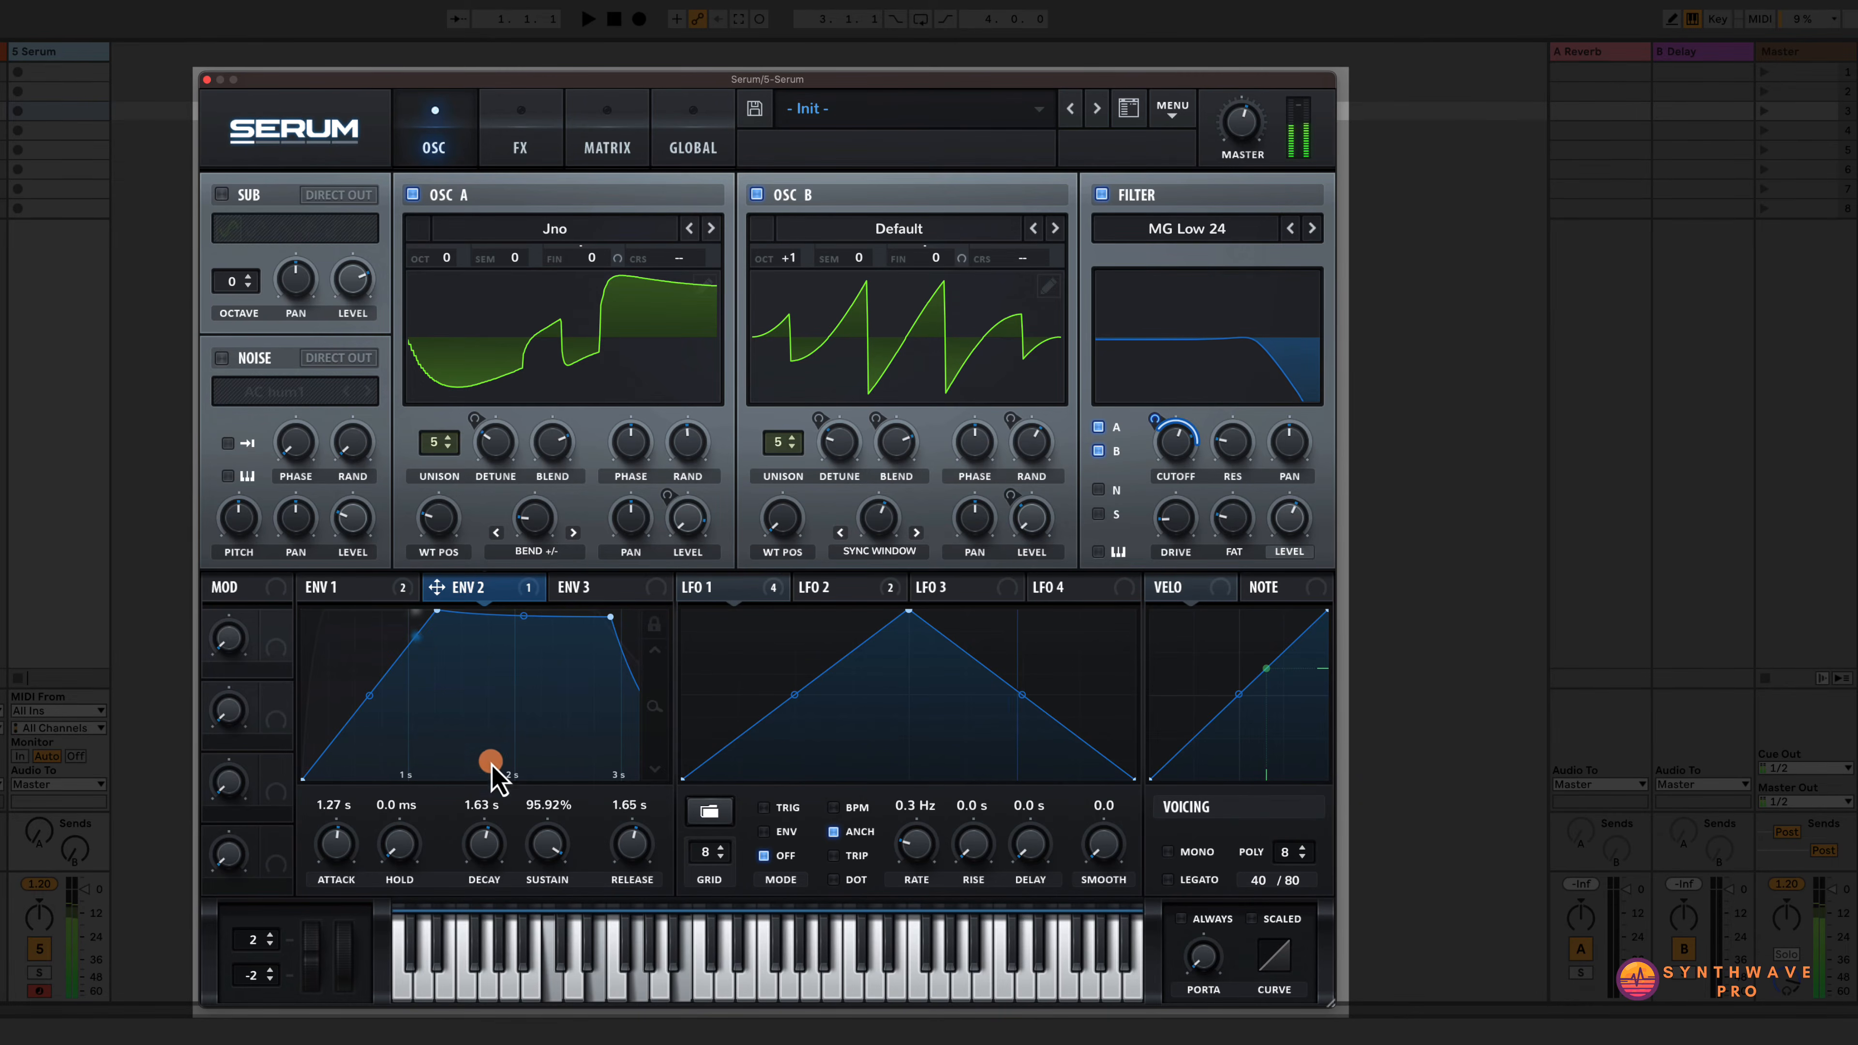
{"action": "left_click_drag", "start_coordinate": [487, 841], "coordinate": [494, 852]}
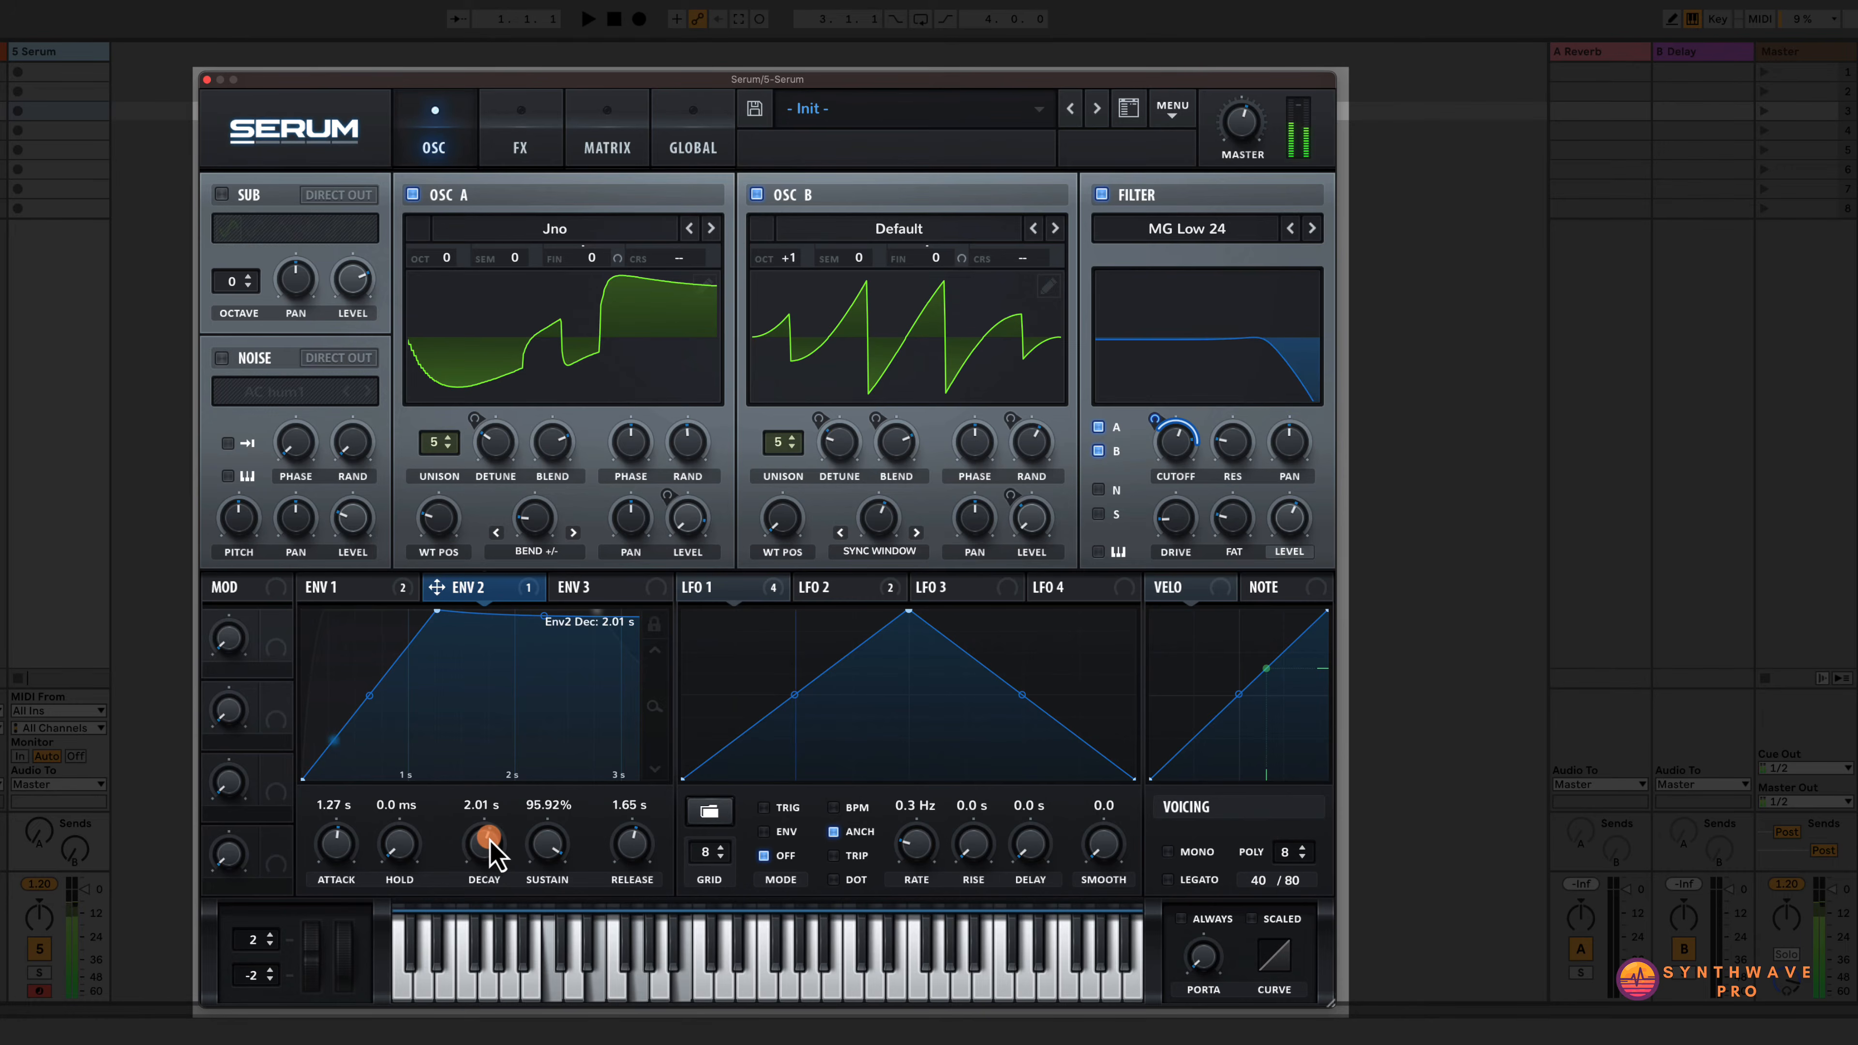
{"action": "left_click_drag", "start_coordinate": [651, 650], "coordinate": [650, 701]}
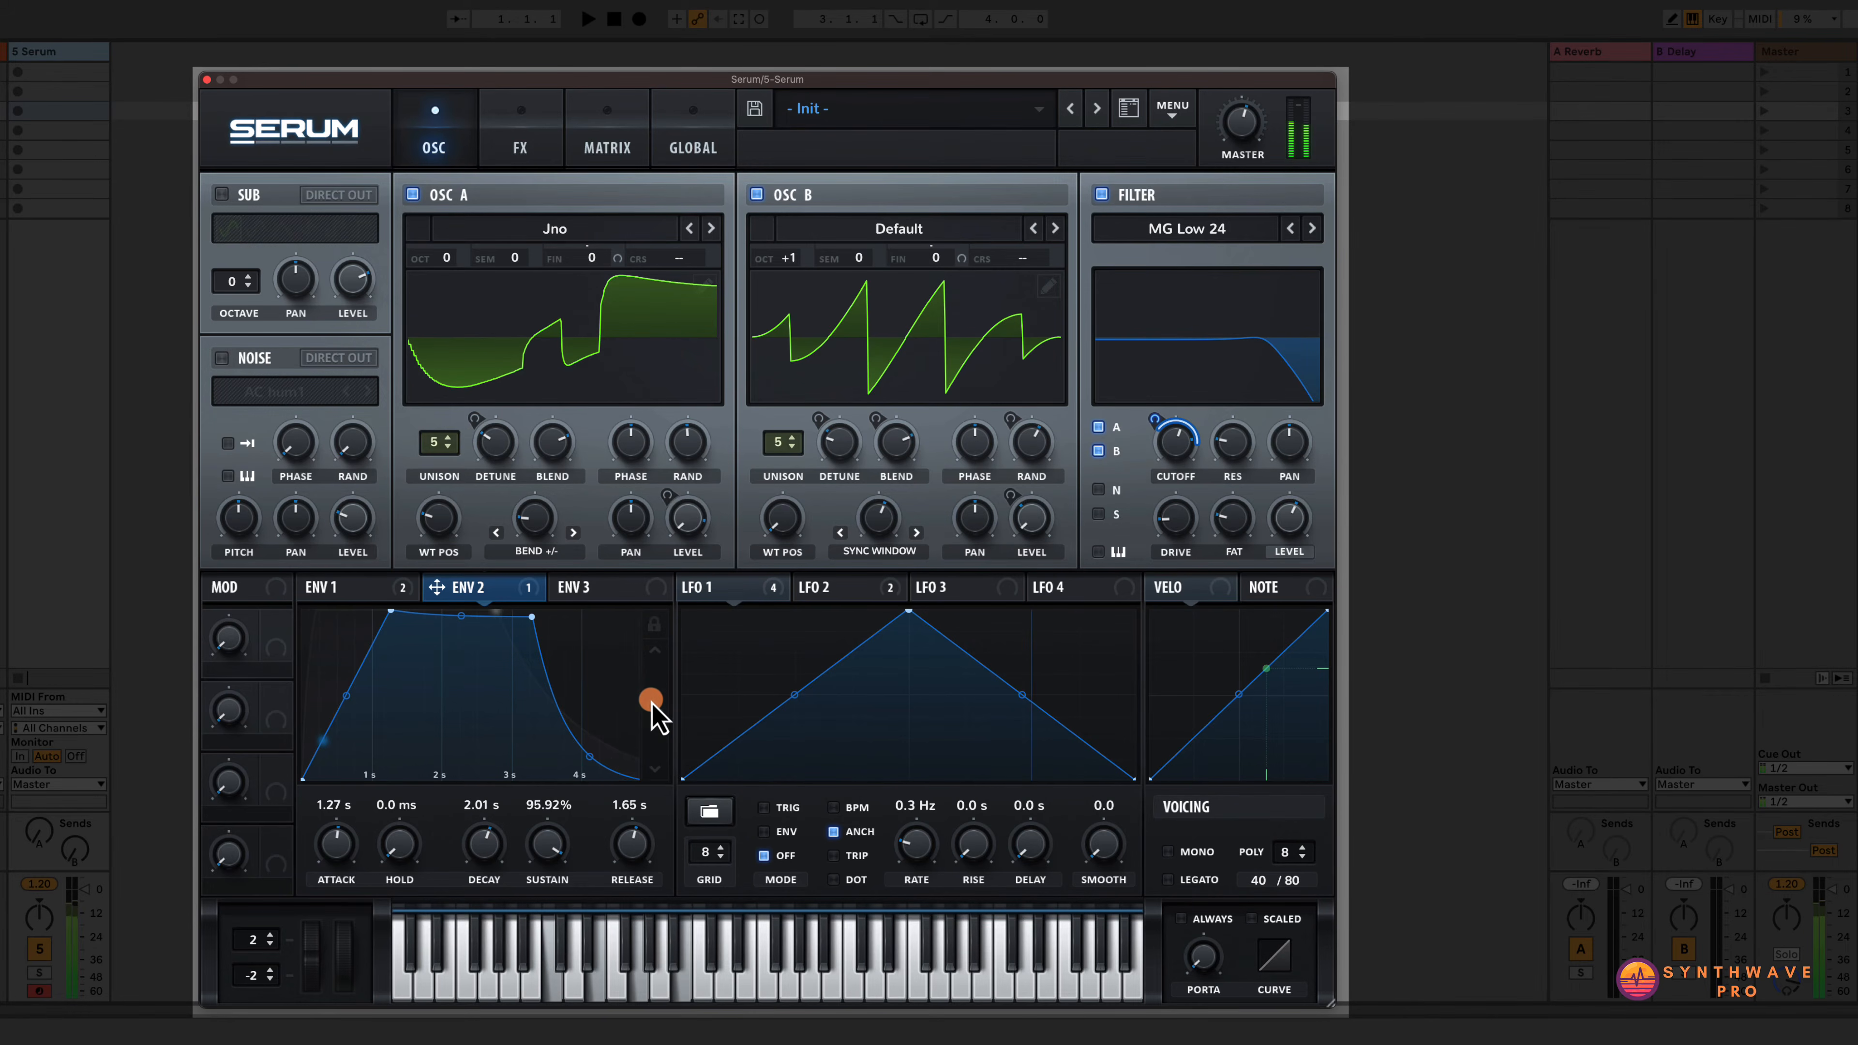
{"action": "left_click_drag", "start_coordinate": [489, 849], "coordinate": [497, 862]}
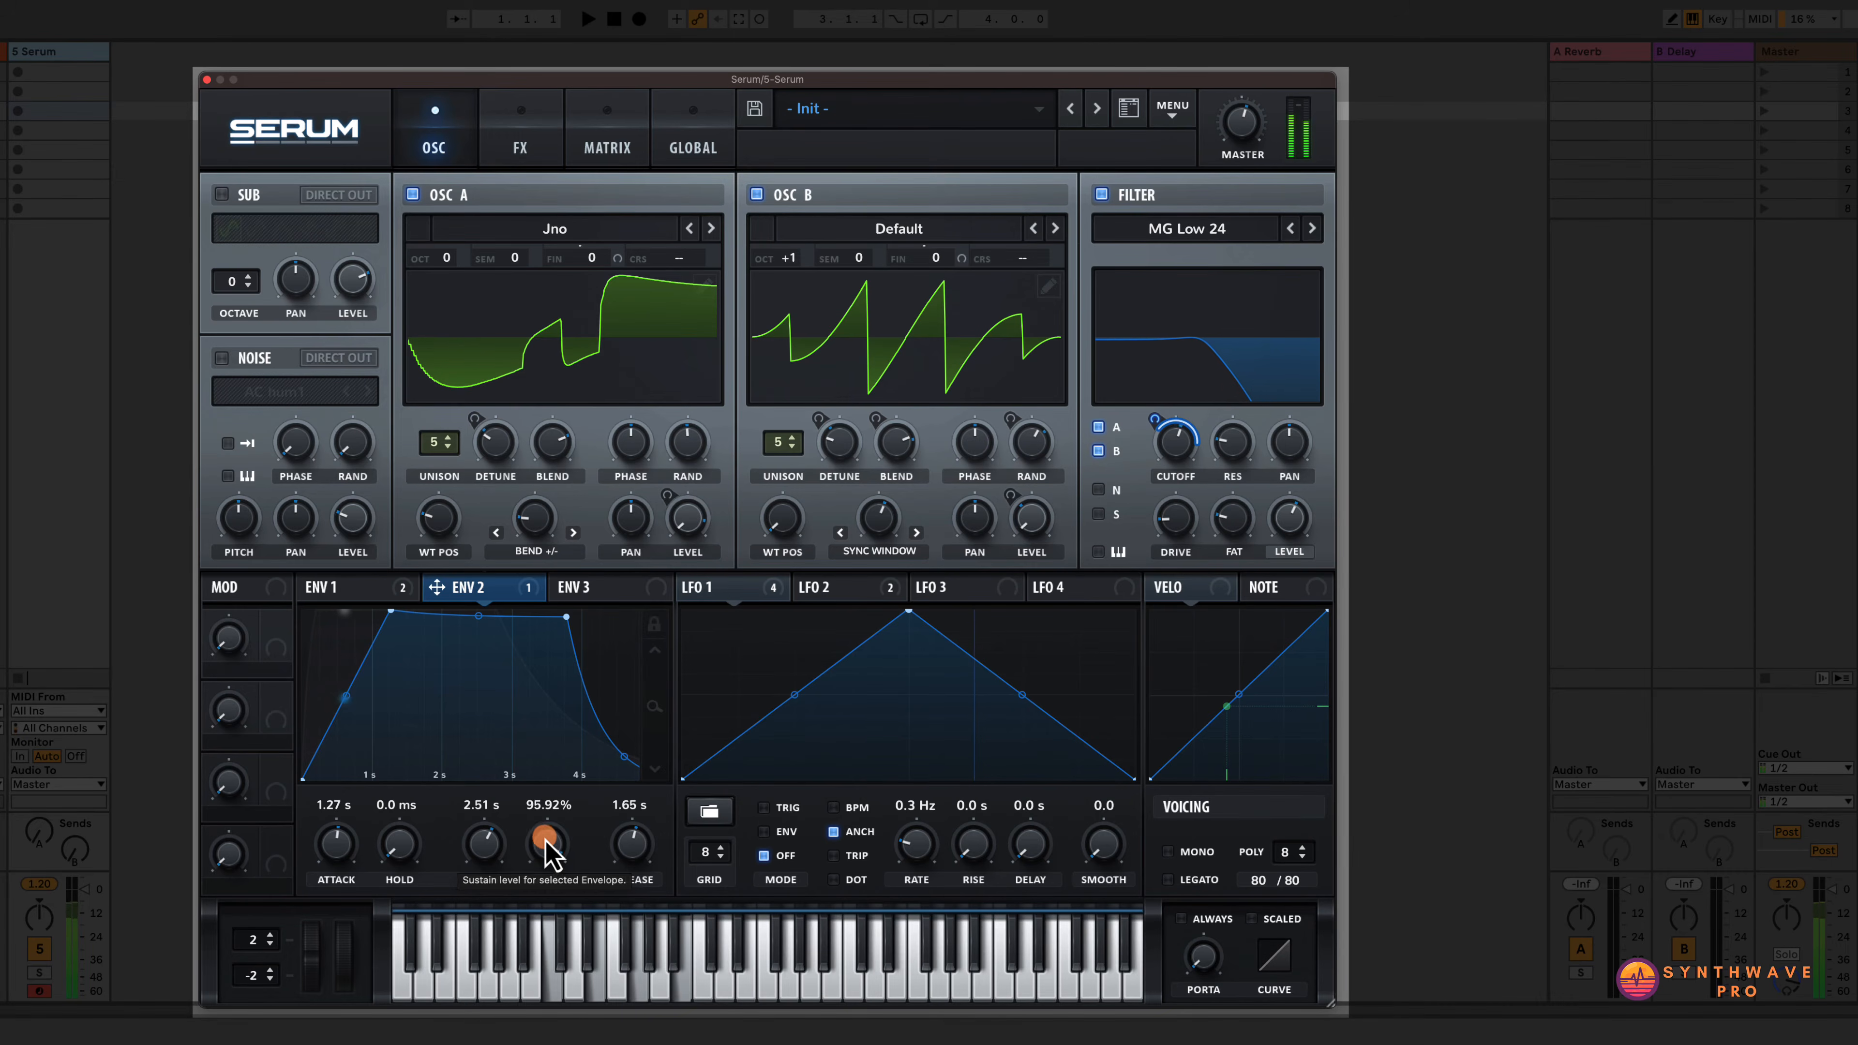
Raise the polyphony to 28 voices and slightly increase the filter's resonance.
{"action": "left_click_drag", "start_coordinate": [1298, 849], "coordinate": [1312, 780]}
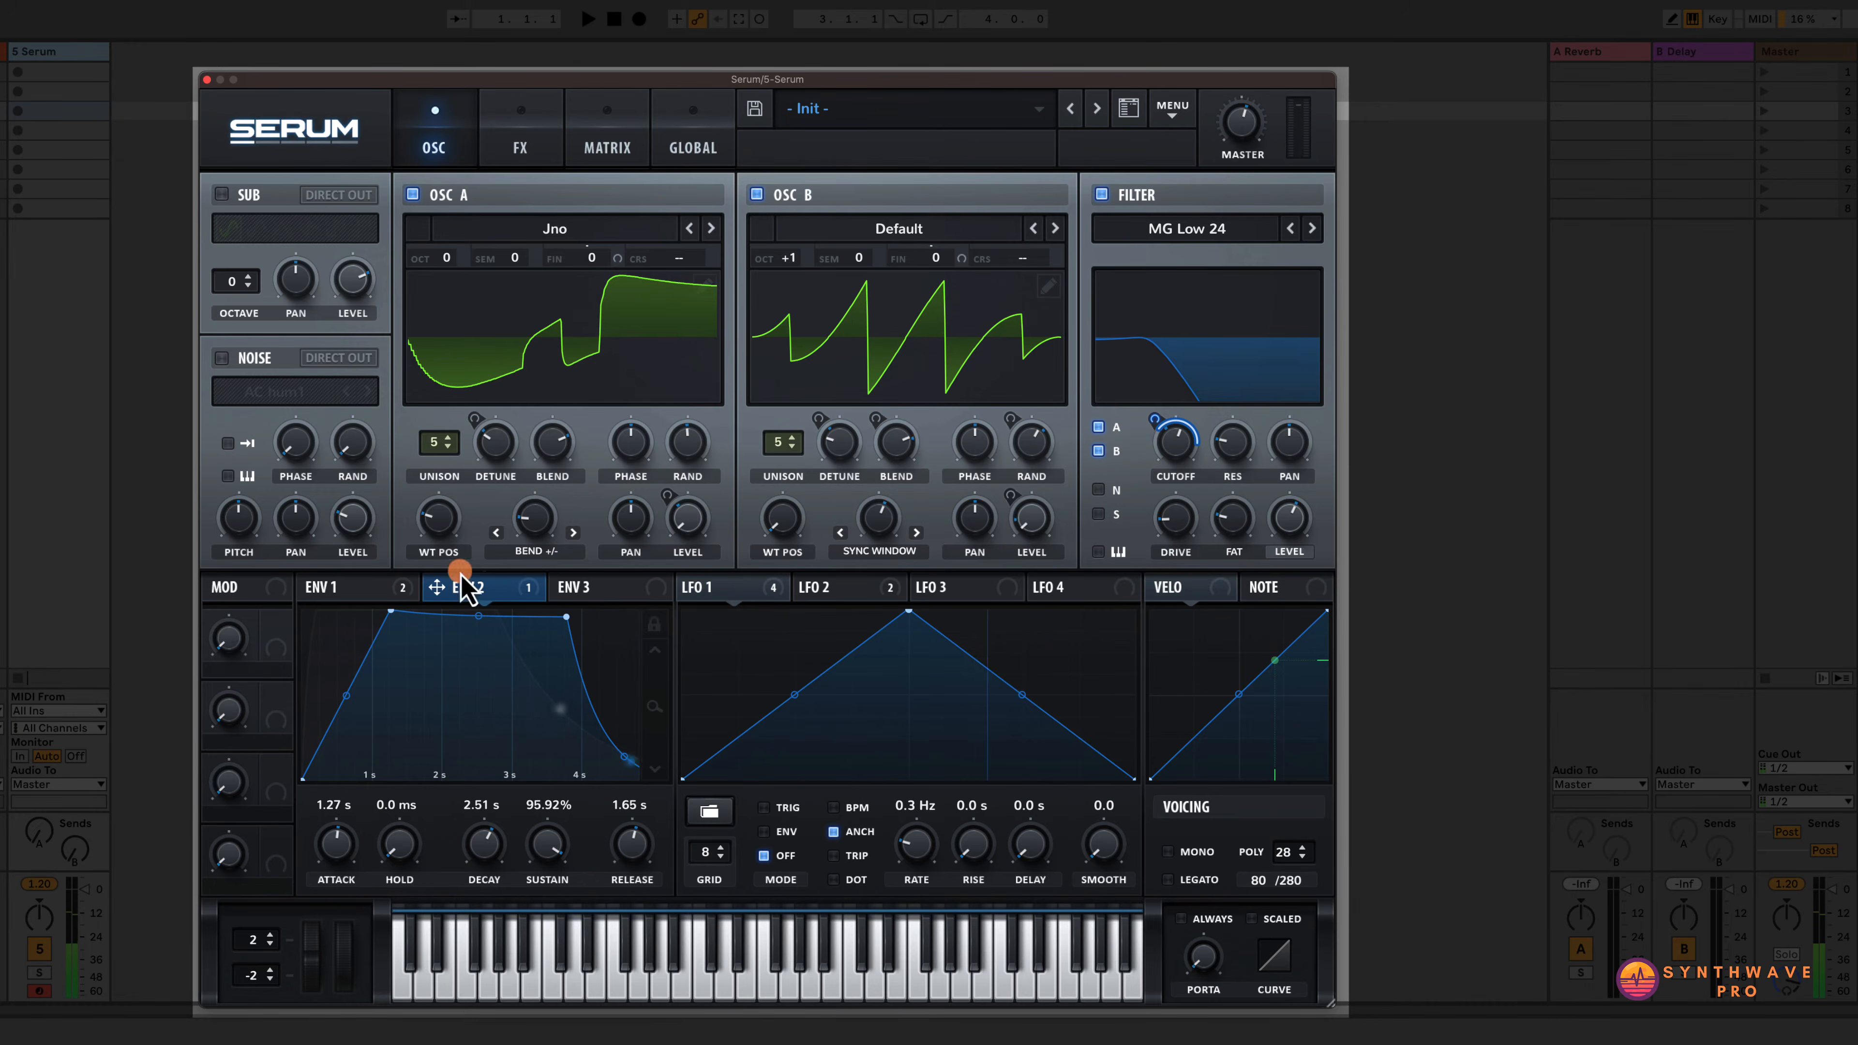
{"action": "left_click", "coordinate": [1235, 439]}
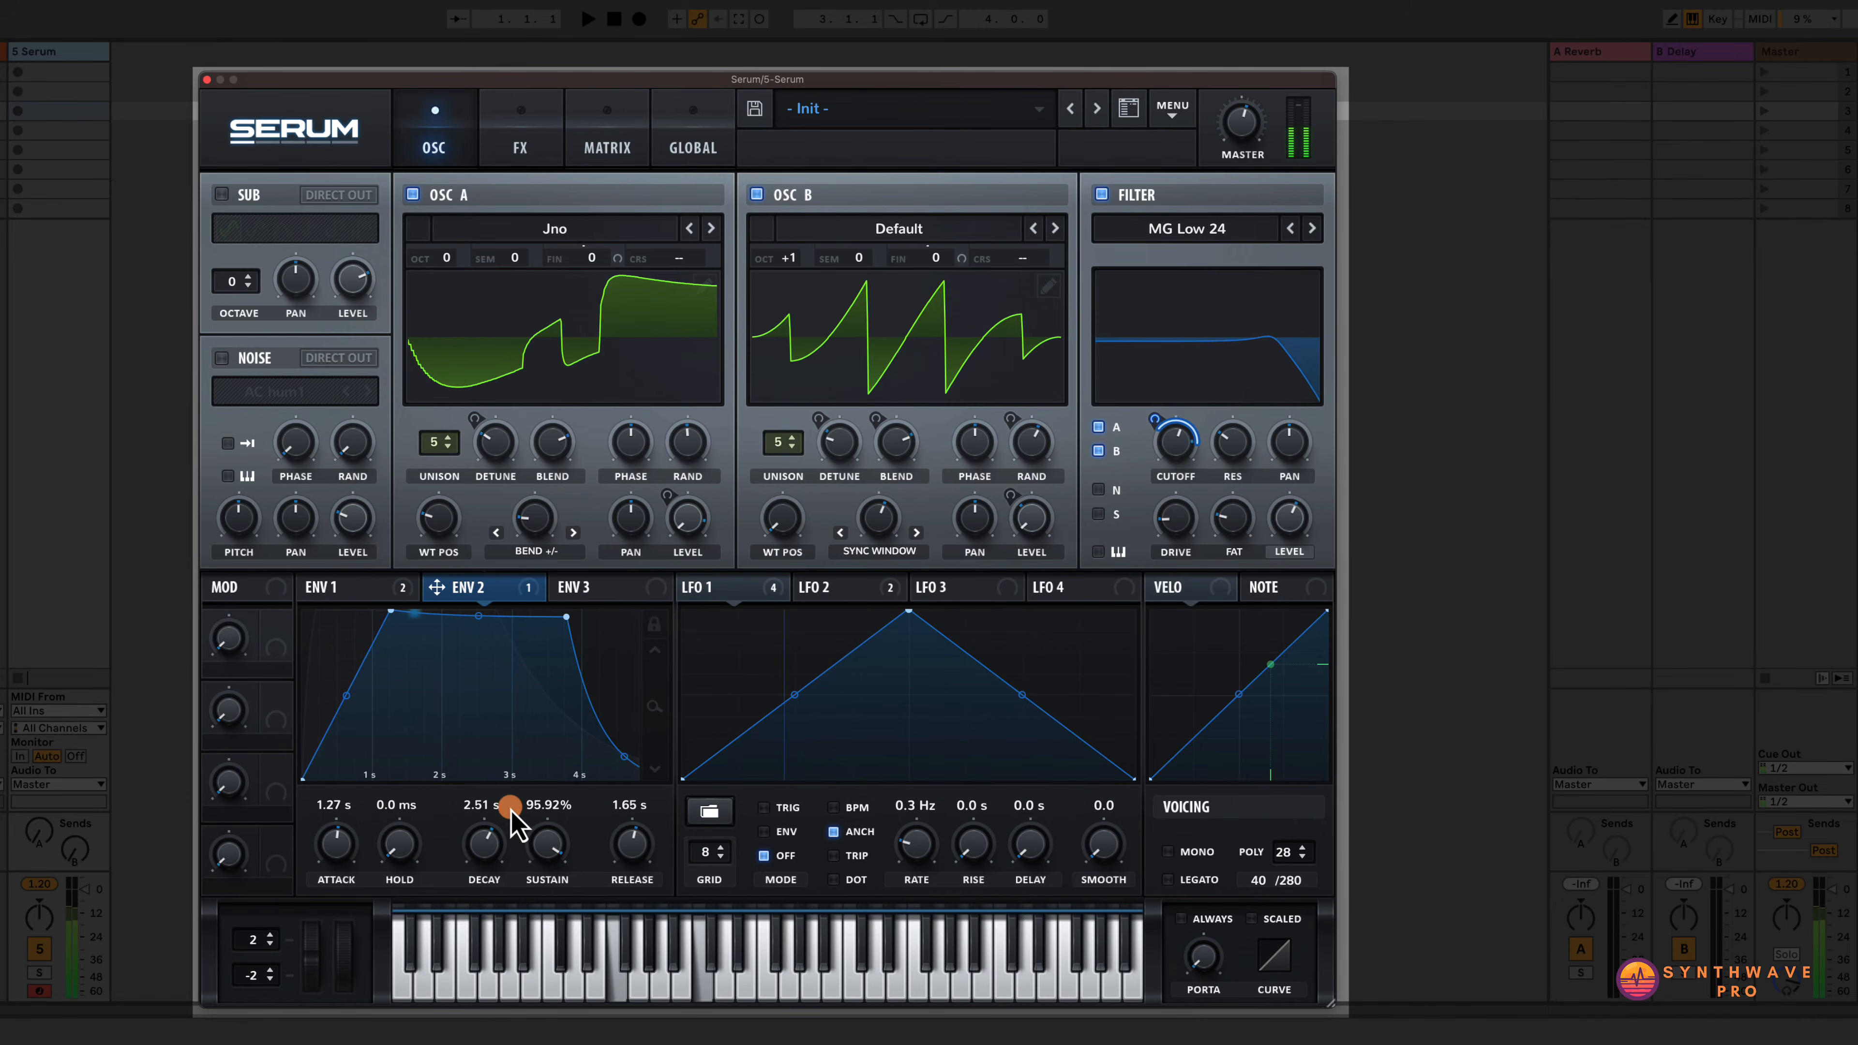
Try envelope 2's release at 3.61 s and 1.04 s, and set it to 3.49 s.
{"action": "mouse_move", "coordinate": [629, 843]}
{"action": "left_click_drag", "start_coordinate": [627, 850], "coordinate": [630, 834]}
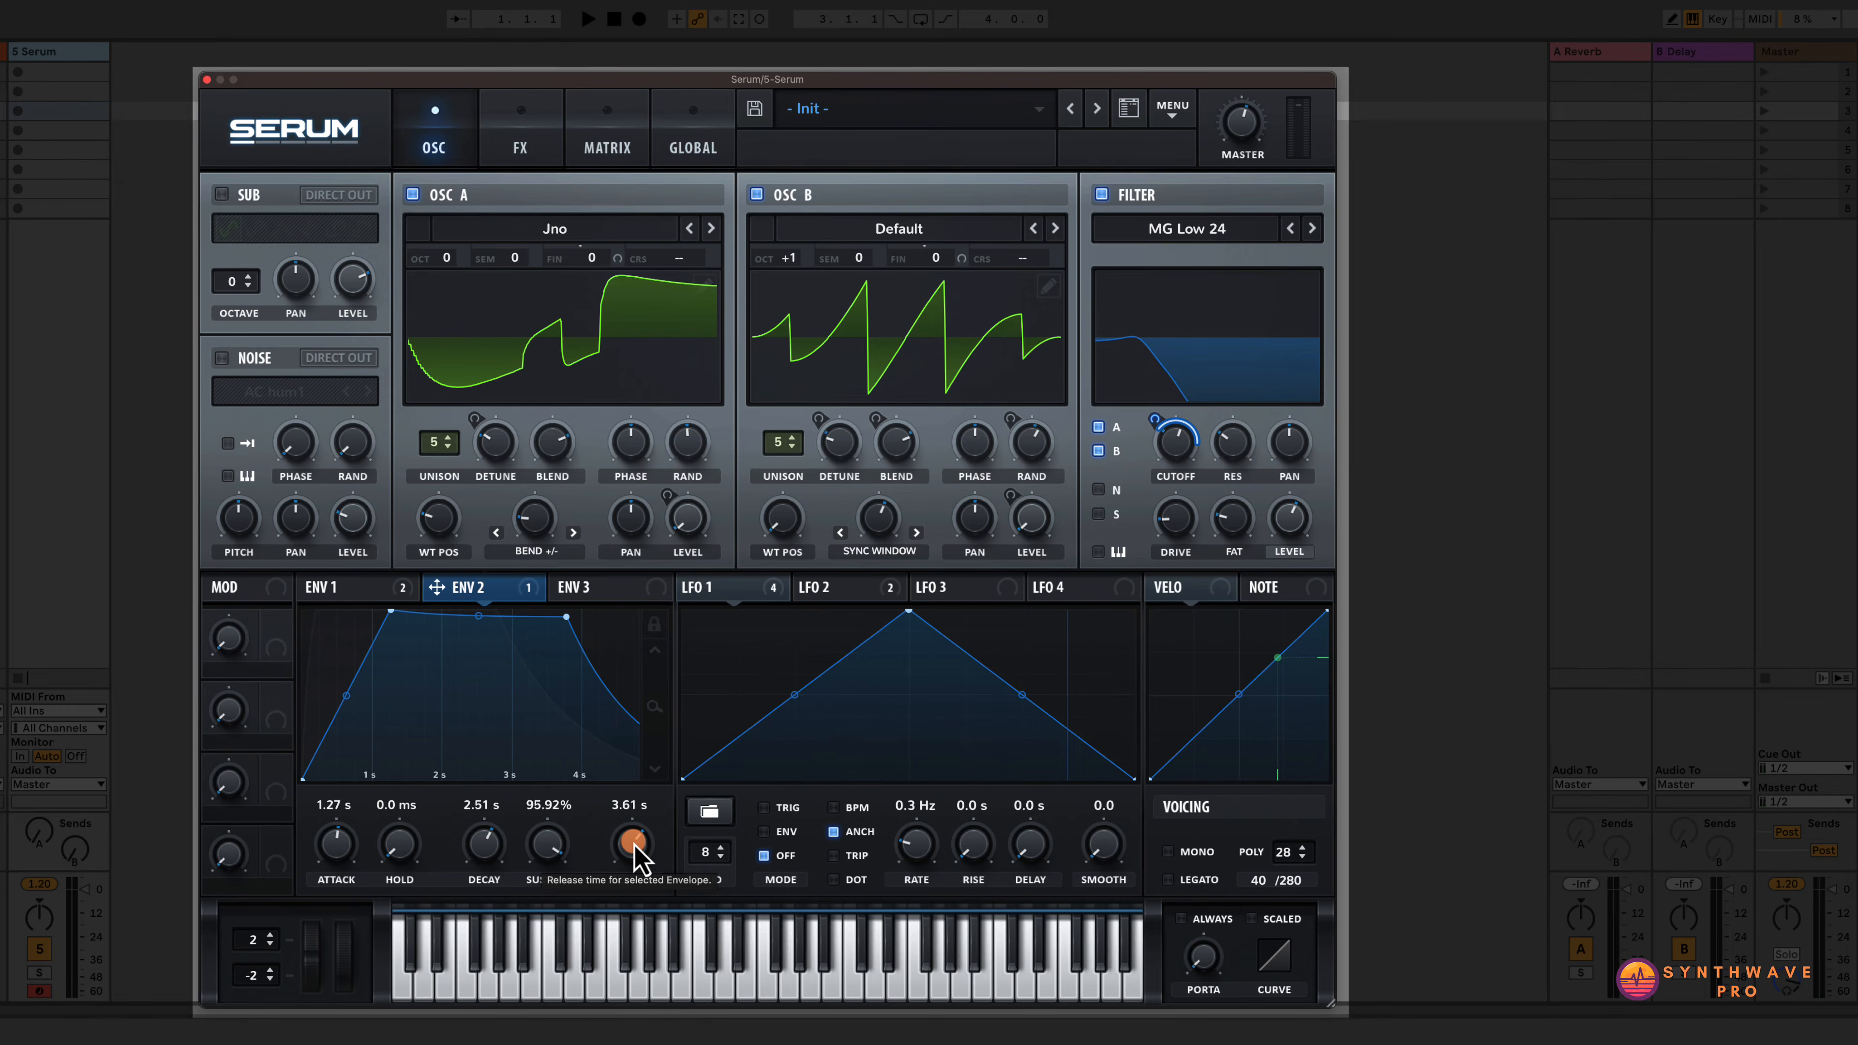
{"action": "left_click_drag", "start_coordinate": [634, 842], "coordinate": [635, 890]}
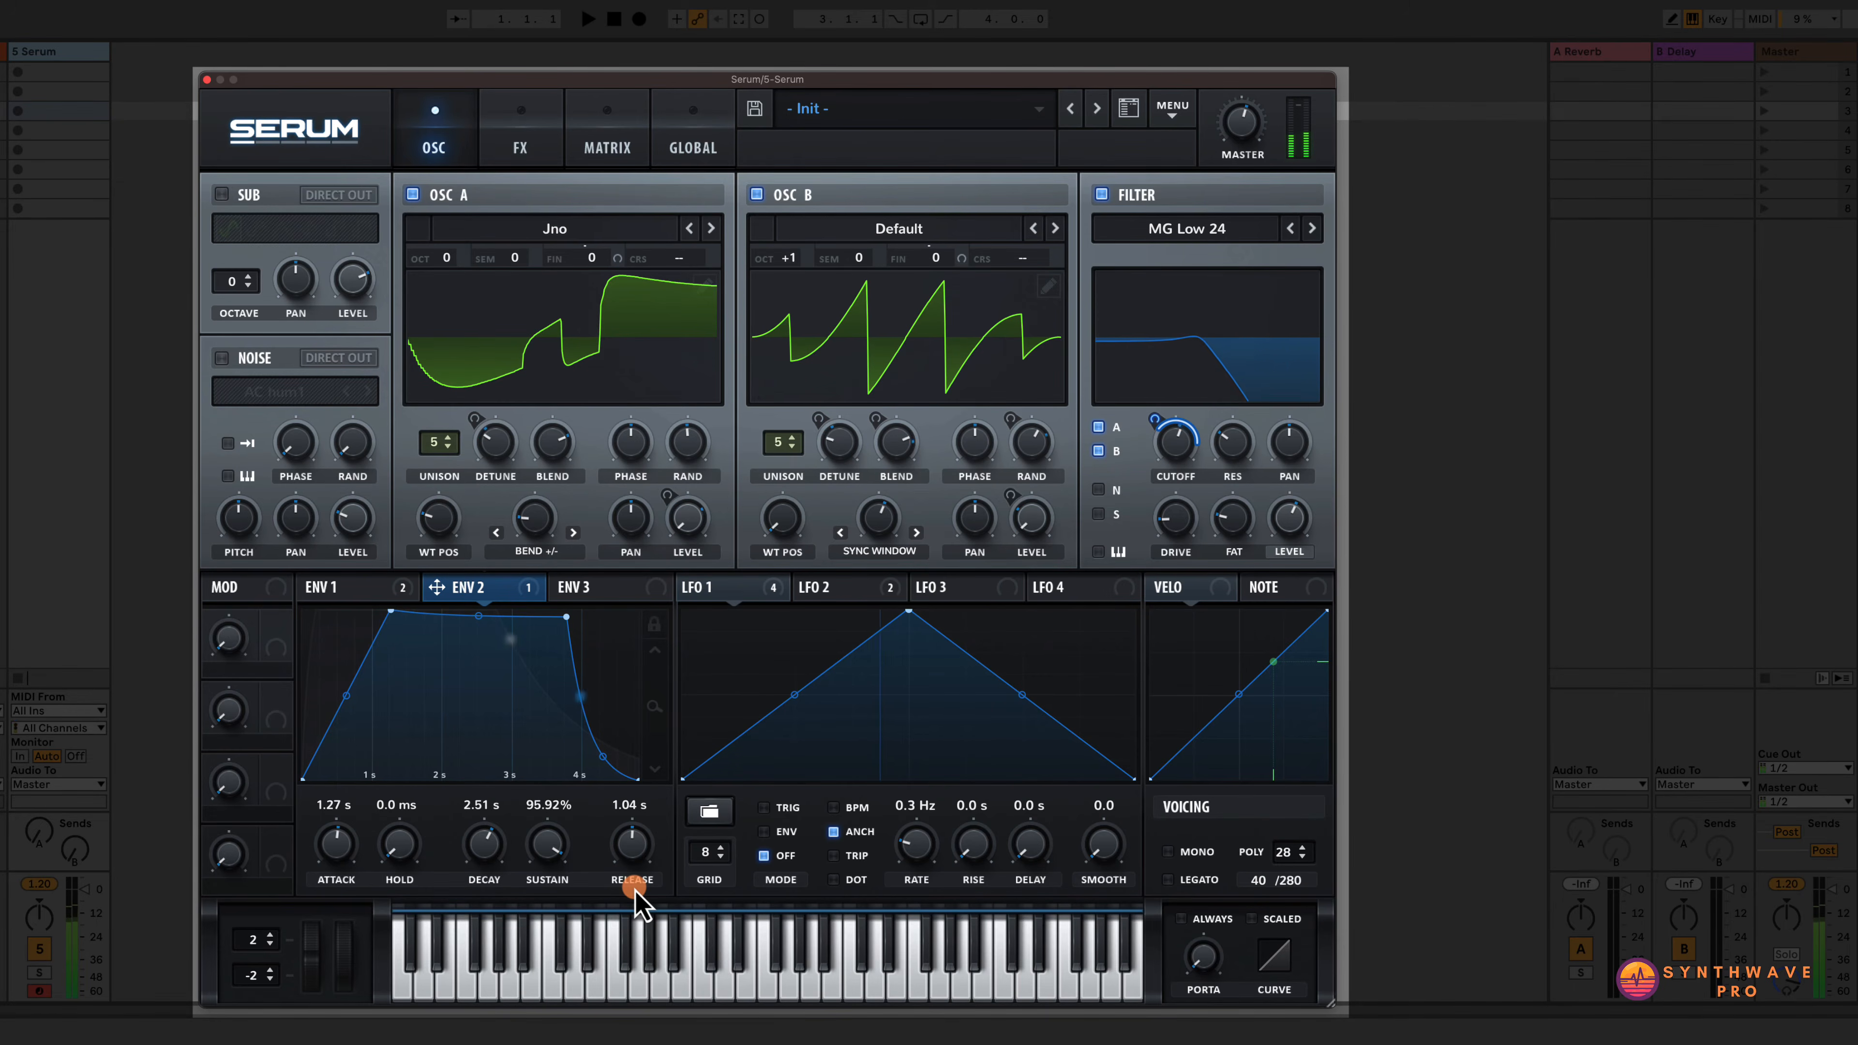
{"action": "left_click_drag", "start_coordinate": [634, 890], "coordinate": [636, 843]}
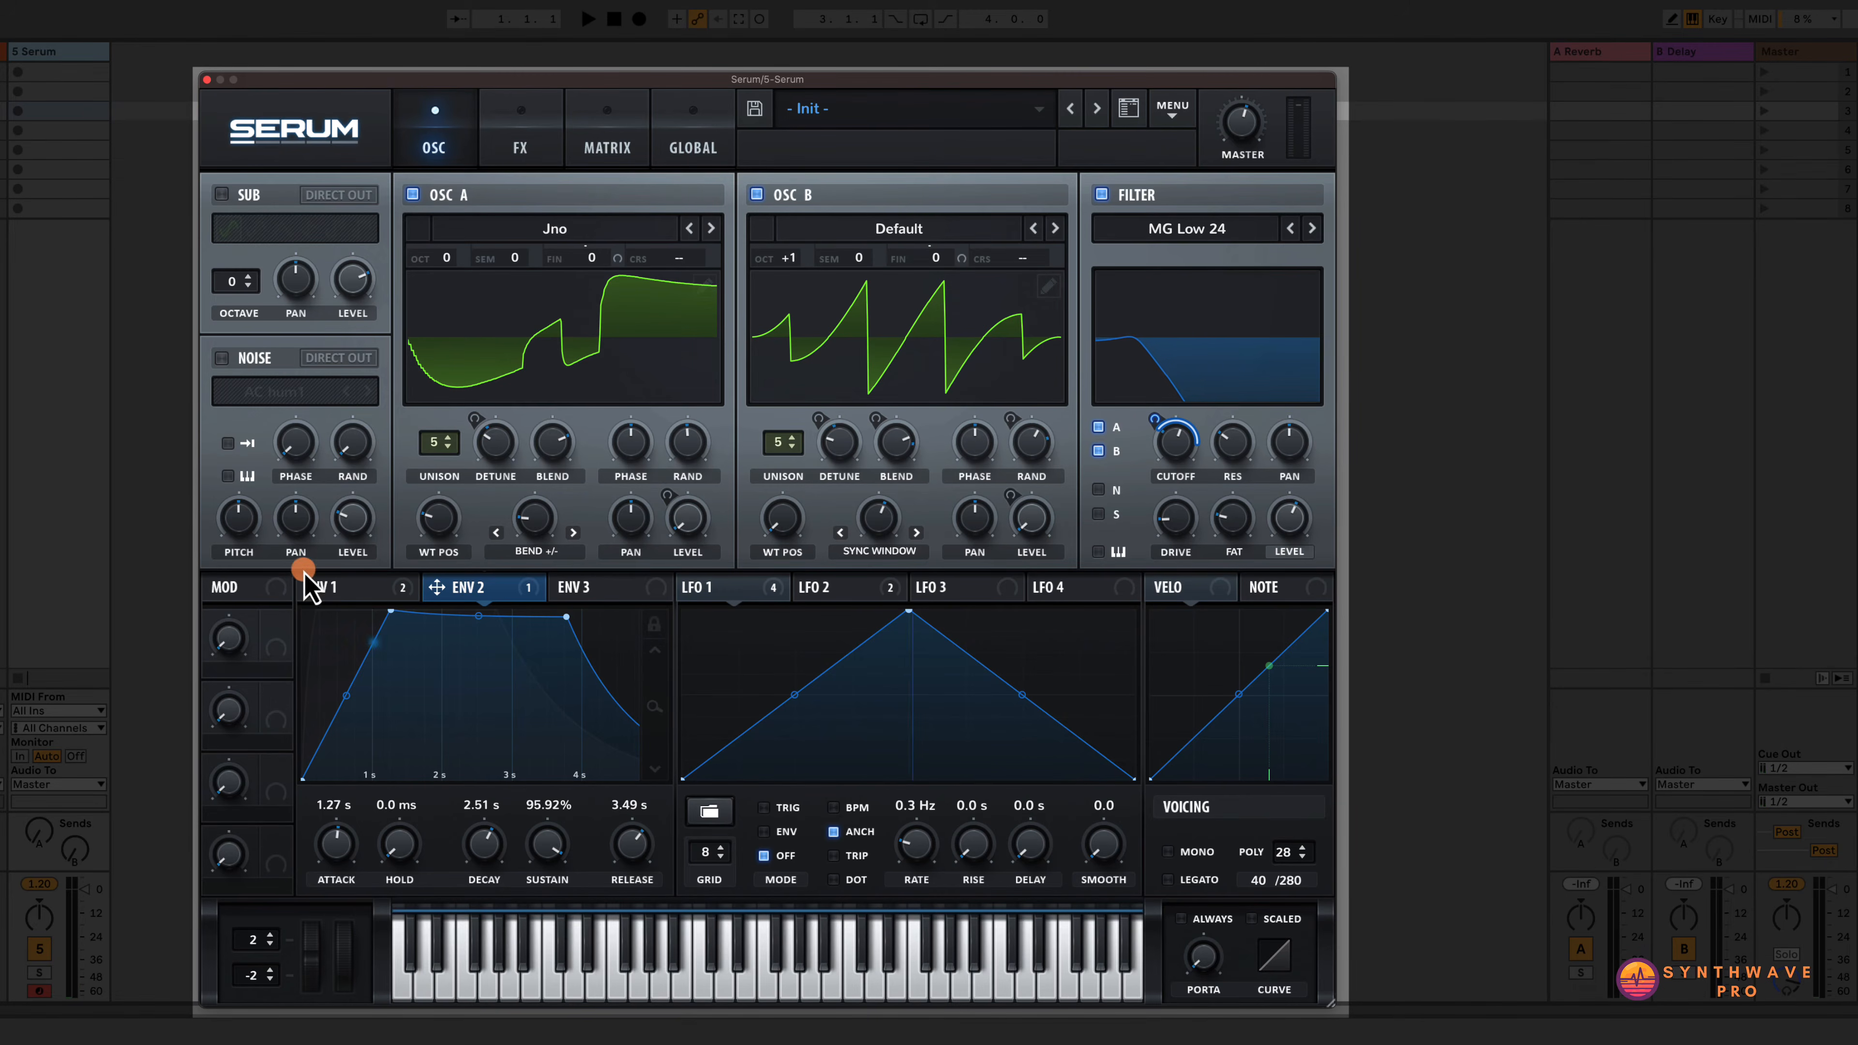
Compare the release times of envelopes 1 and 2, and try a short 570 ms release on envelope 1.
{"action": "left_click", "coordinate": [349, 590]}
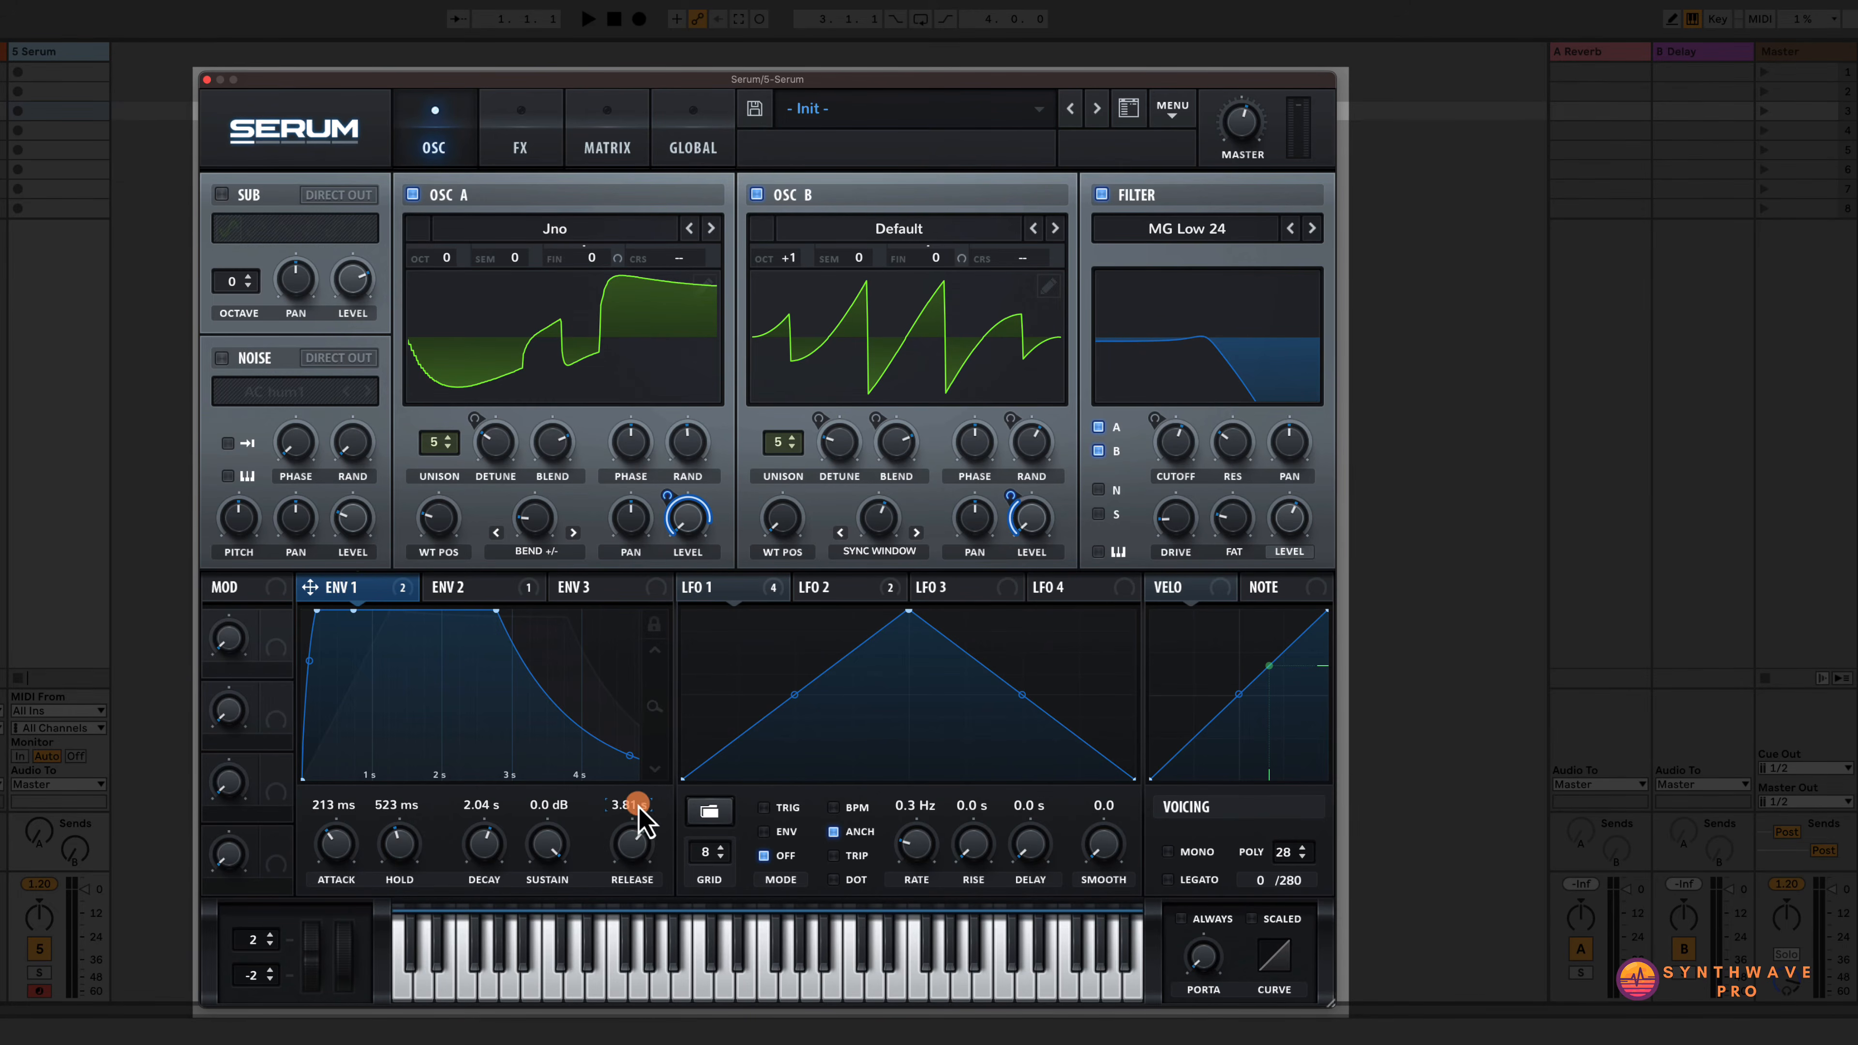
{"action": "left_click", "coordinate": [450, 589]}
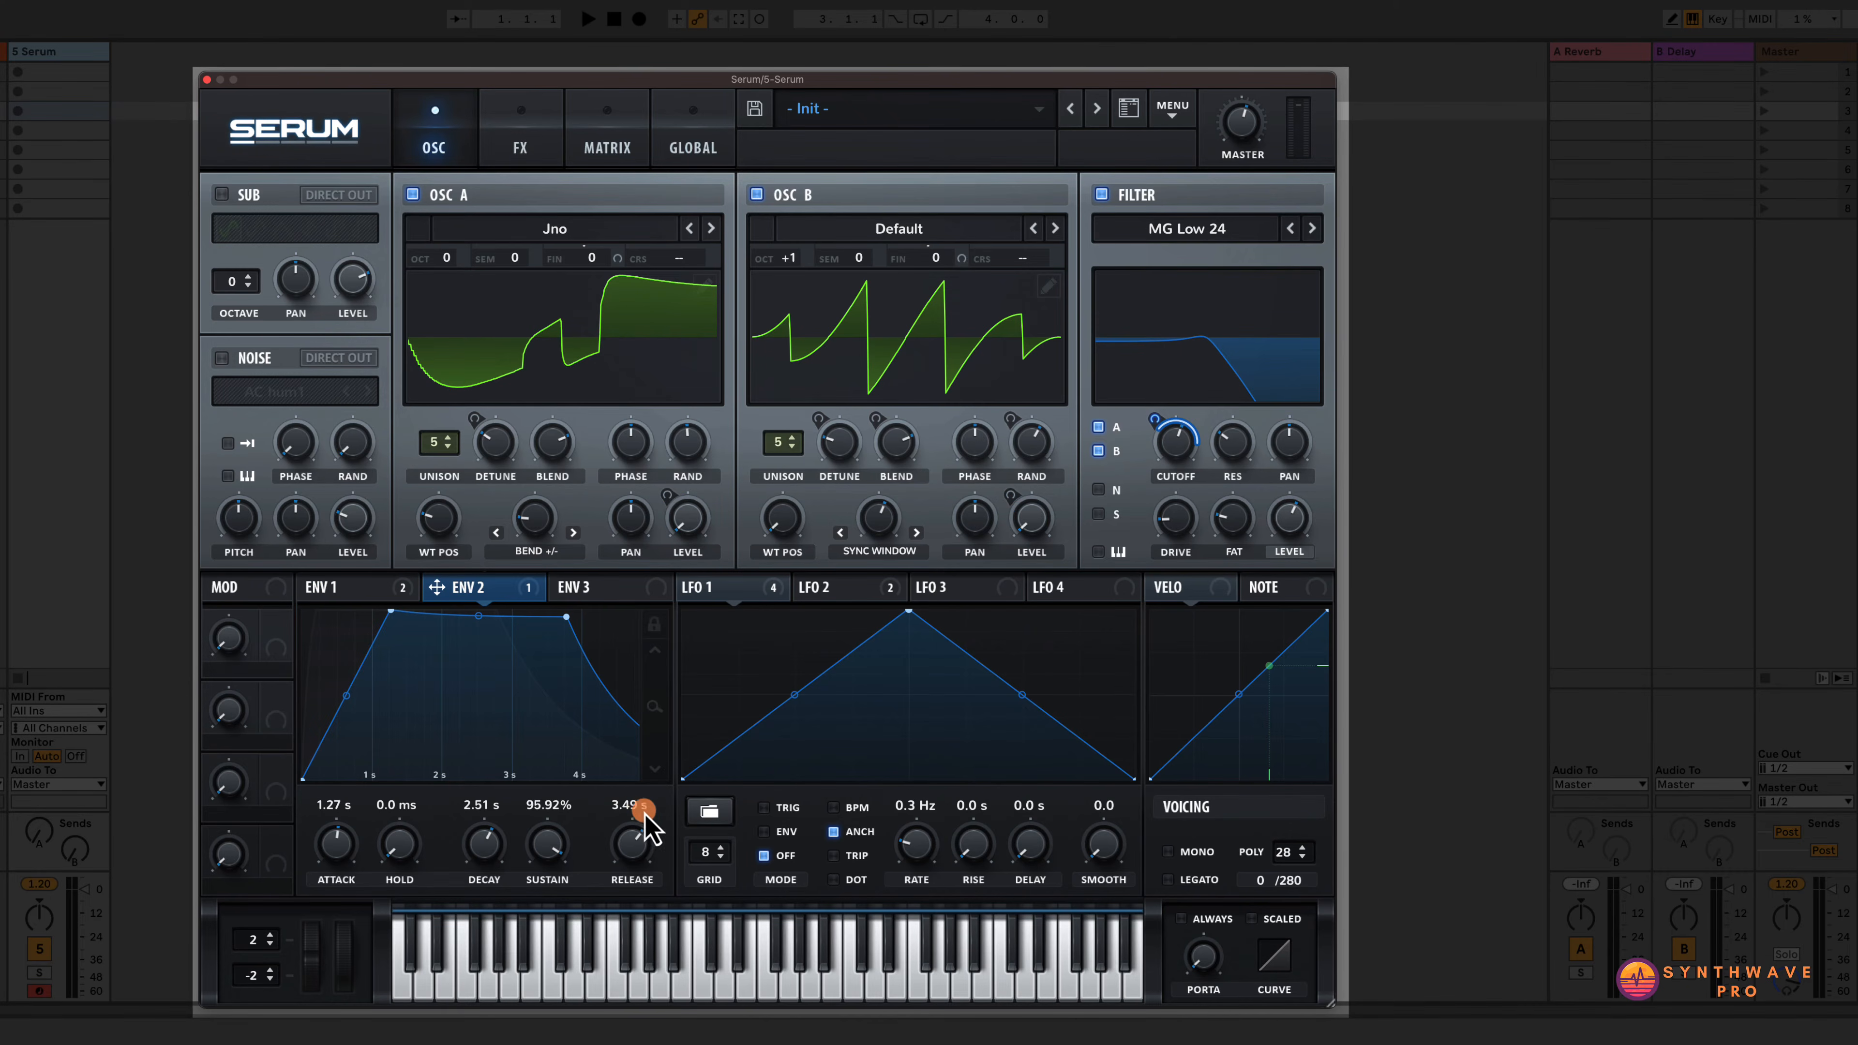
{"action": "left_click", "coordinate": [327, 585]}
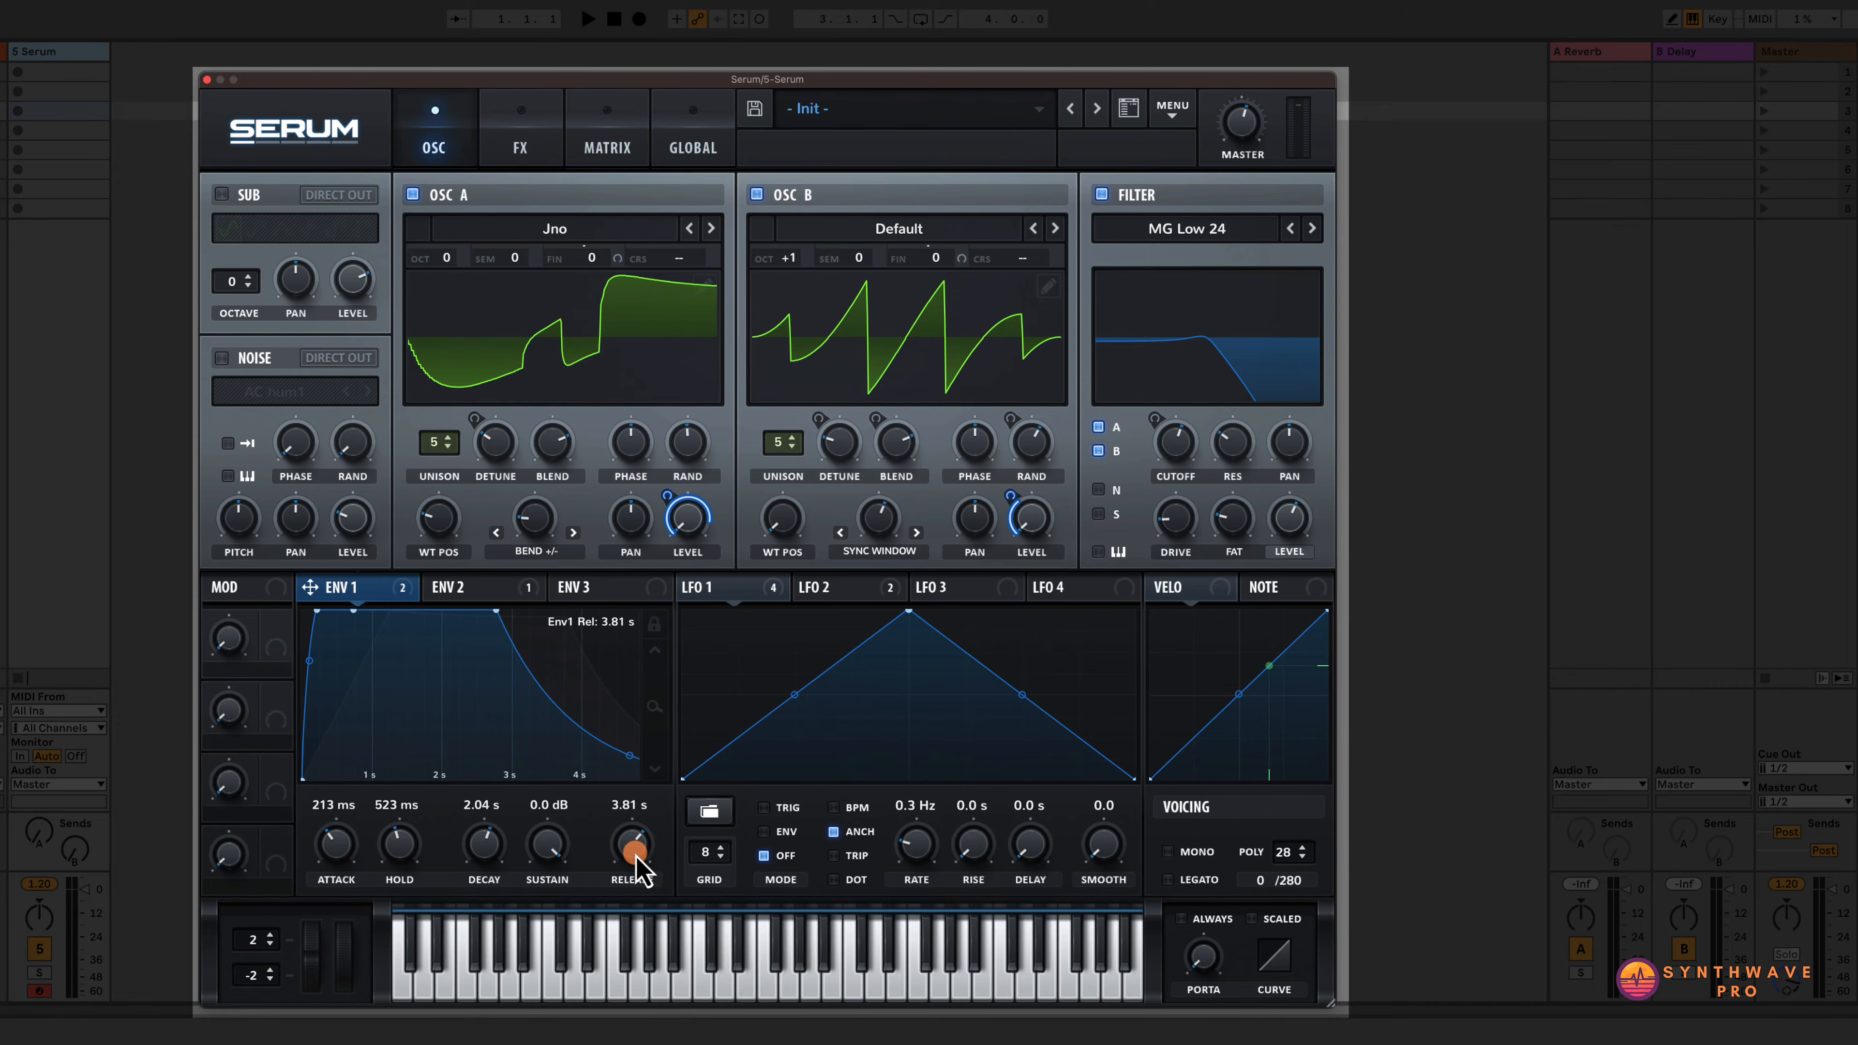
{"action": "left_click_drag", "start_coordinate": [635, 867], "coordinate": [639, 897]}
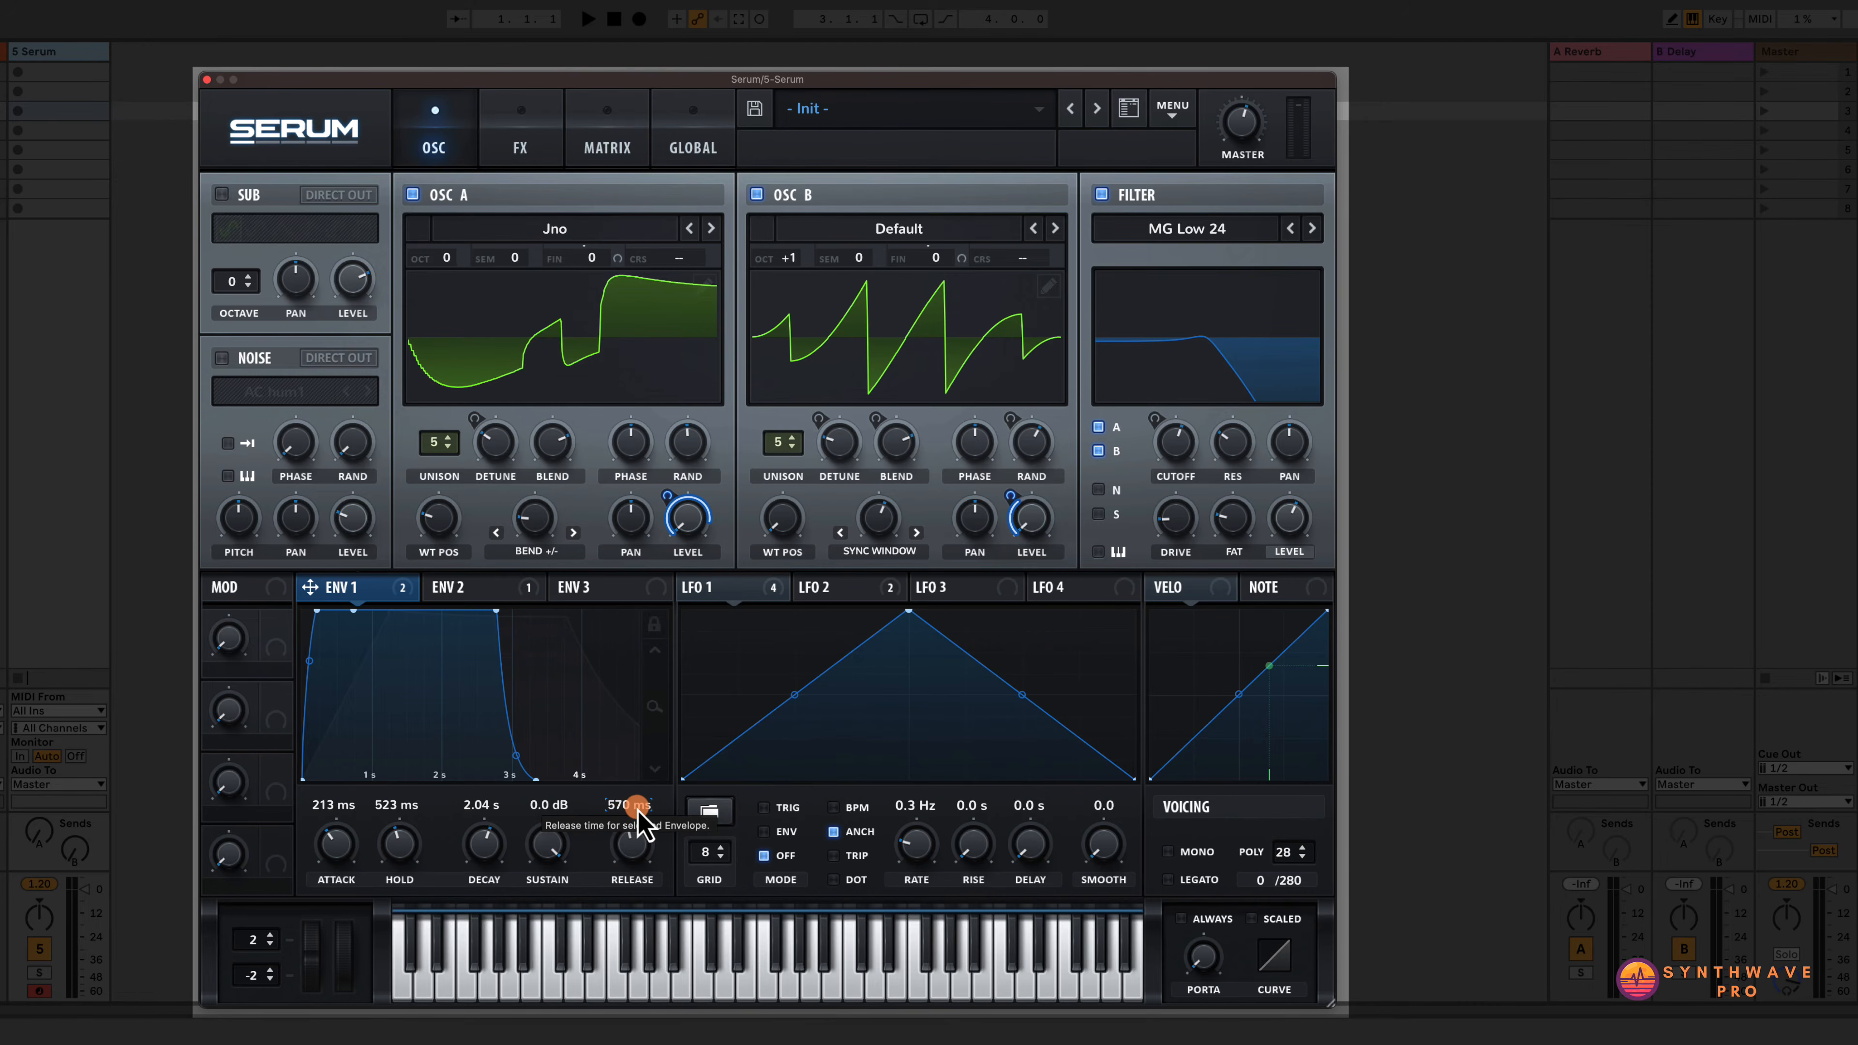
{"action": "left_click", "coordinate": [446, 586]}
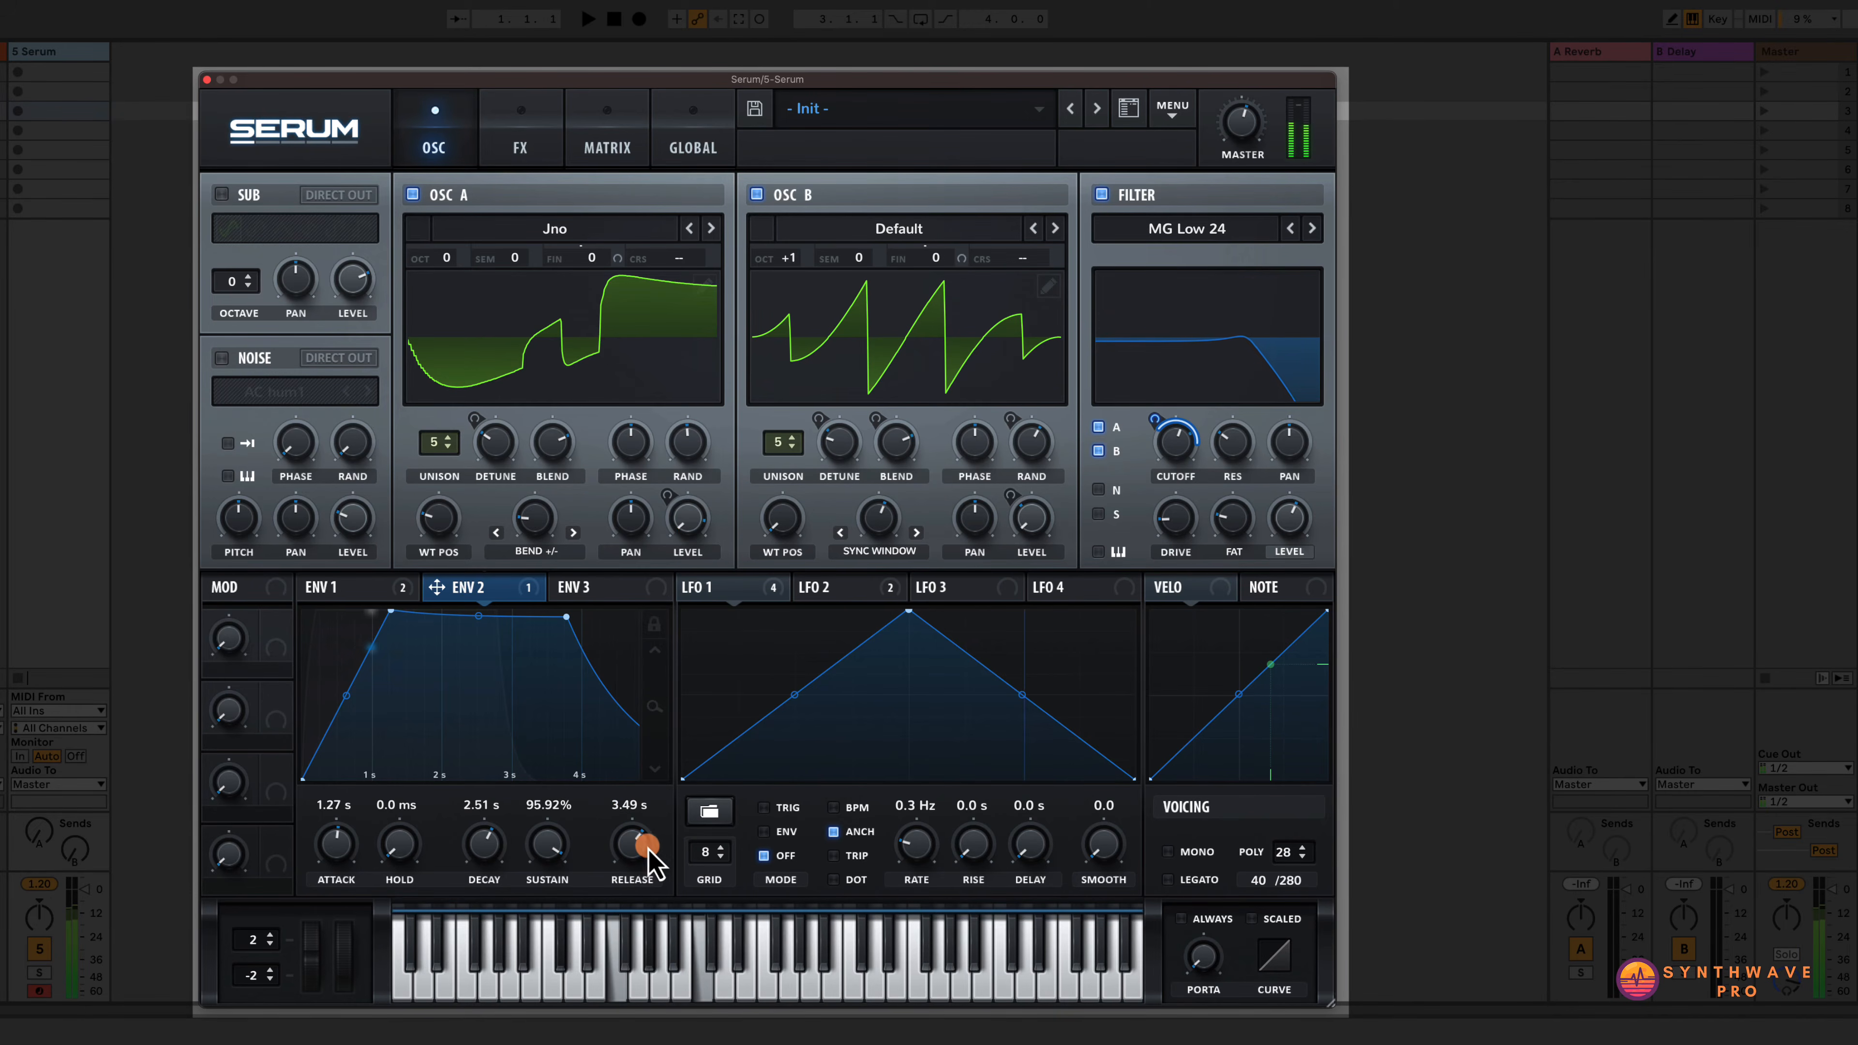
Set envelope 1's release to 3.65 s, close to envelope 2's release time.
{"action": "left_click", "coordinate": [368, 597]}
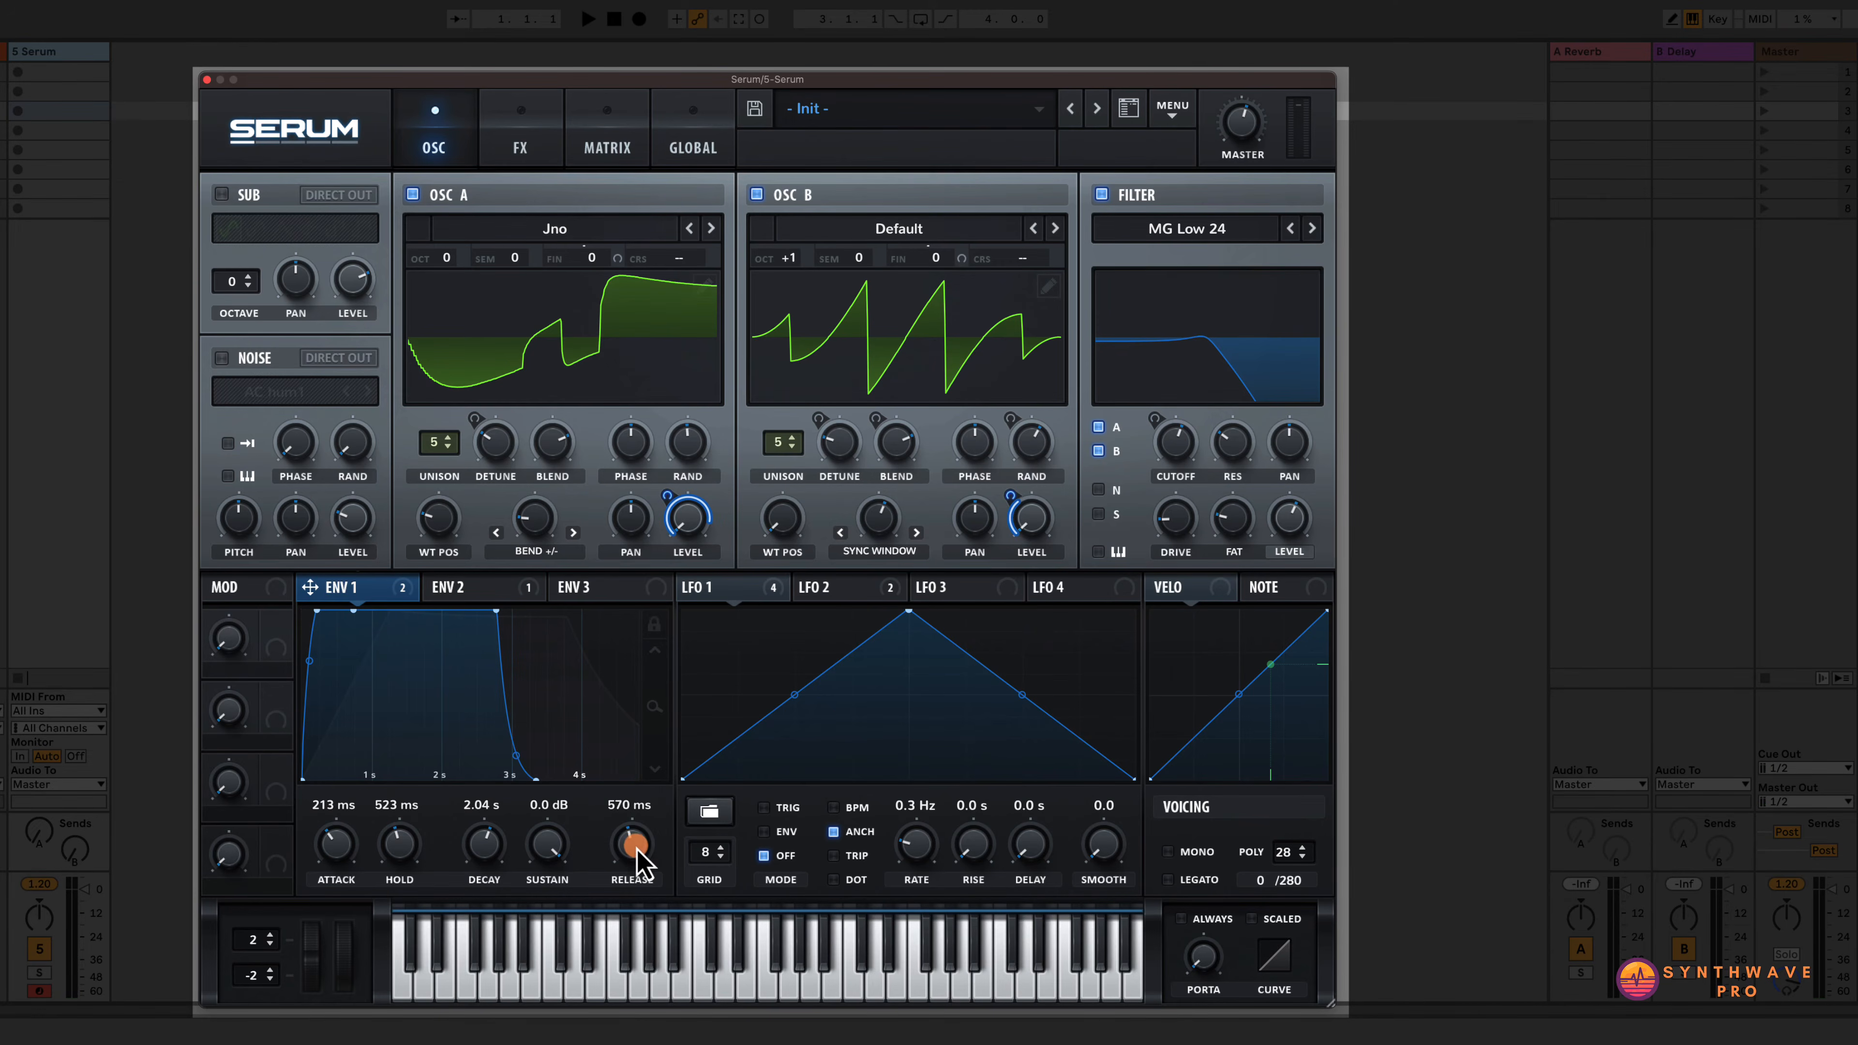
{"action": "left_click_drag", "start_coordinate": [637, 849], "coordinate": [639, 850]}
{"action": "left_click", "coordinate": [465, 589]}
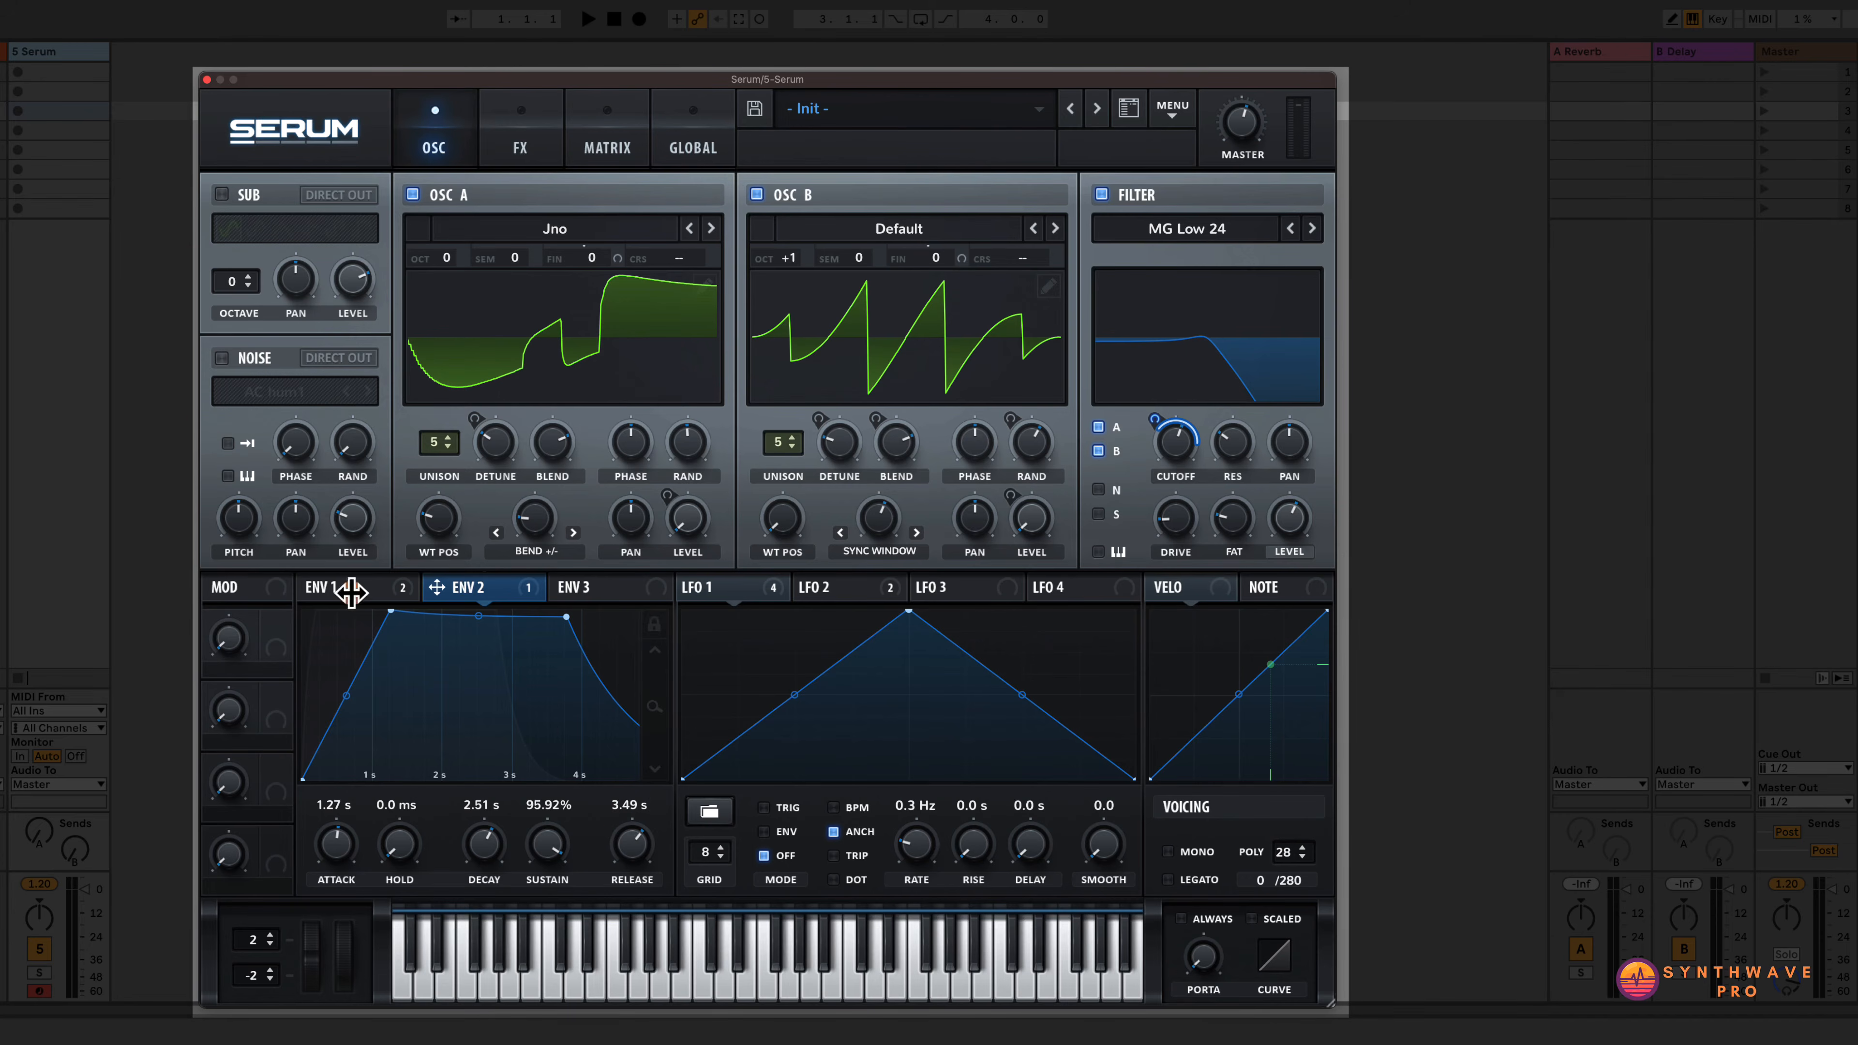
{"action": "left_click", "coordinate": [313, 586]}
{"action": "left_click_drag", "start_coordinate": [630, 849], "coordinate": [636, 838]}
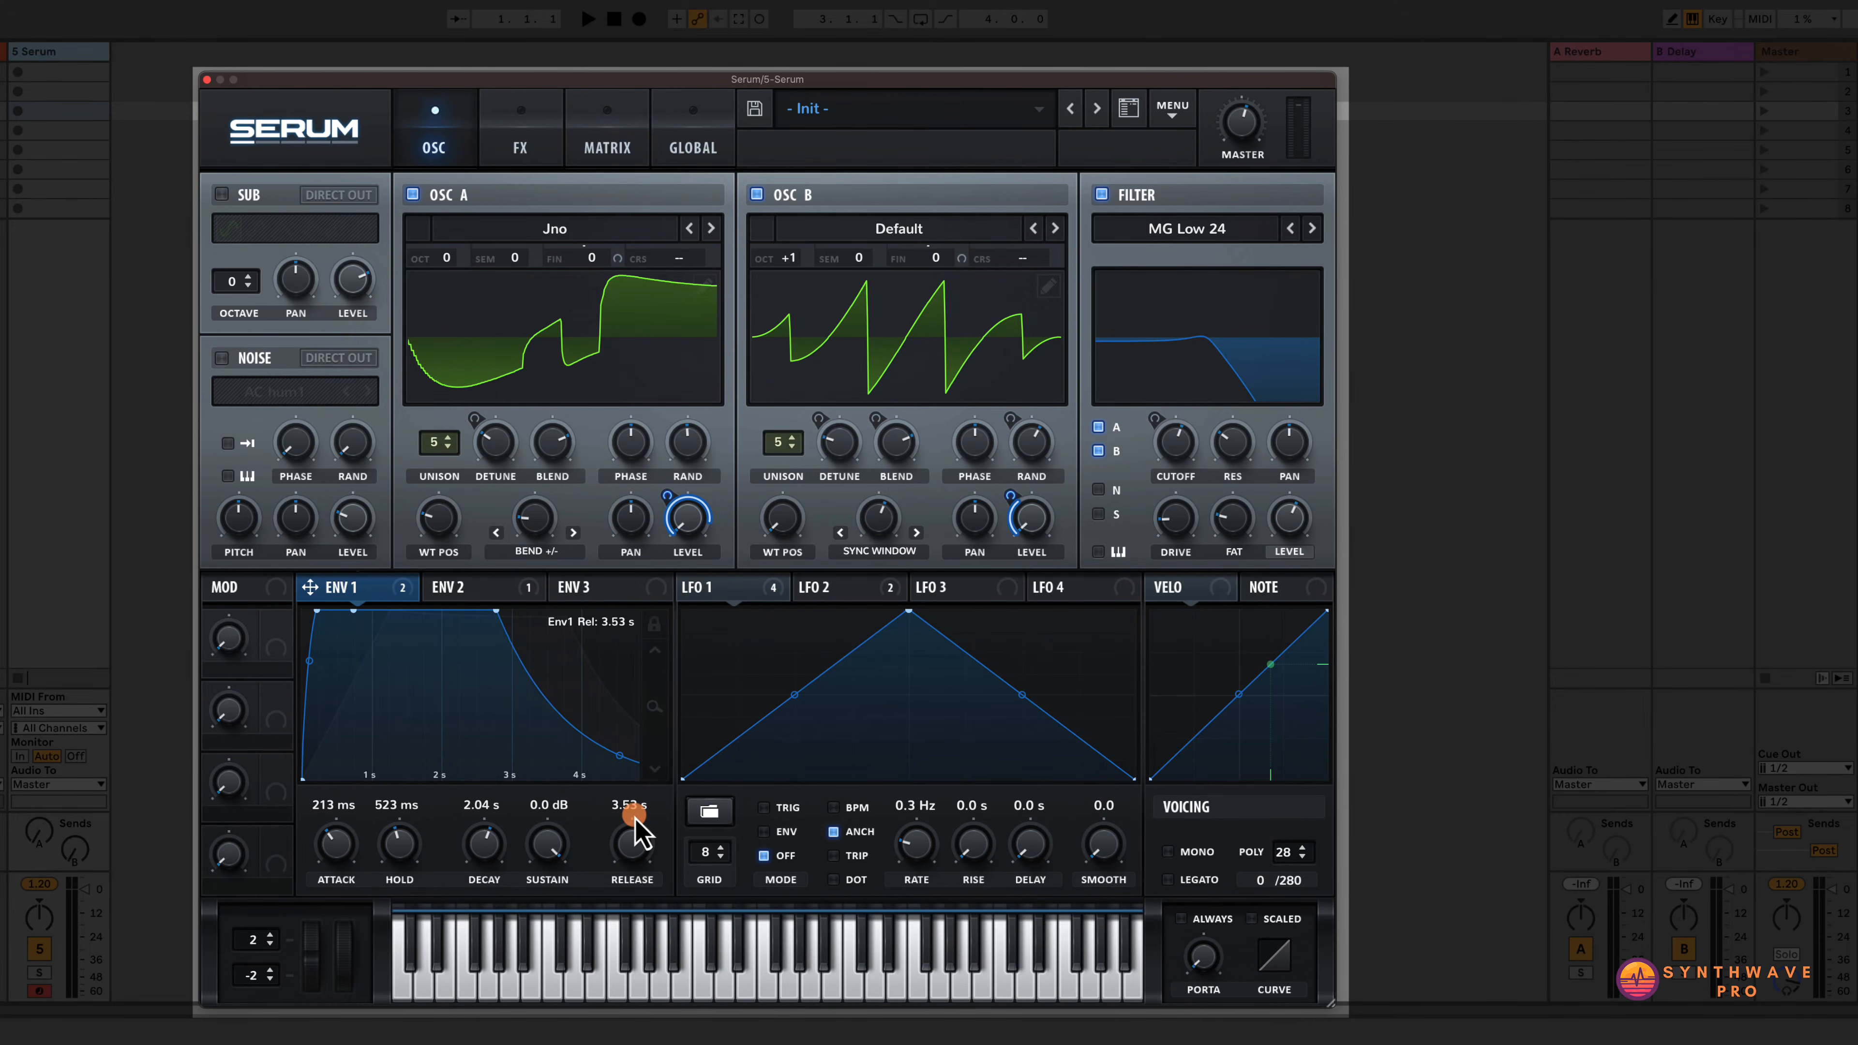
{"action": "left_click", "coordinate": [468, 590]}
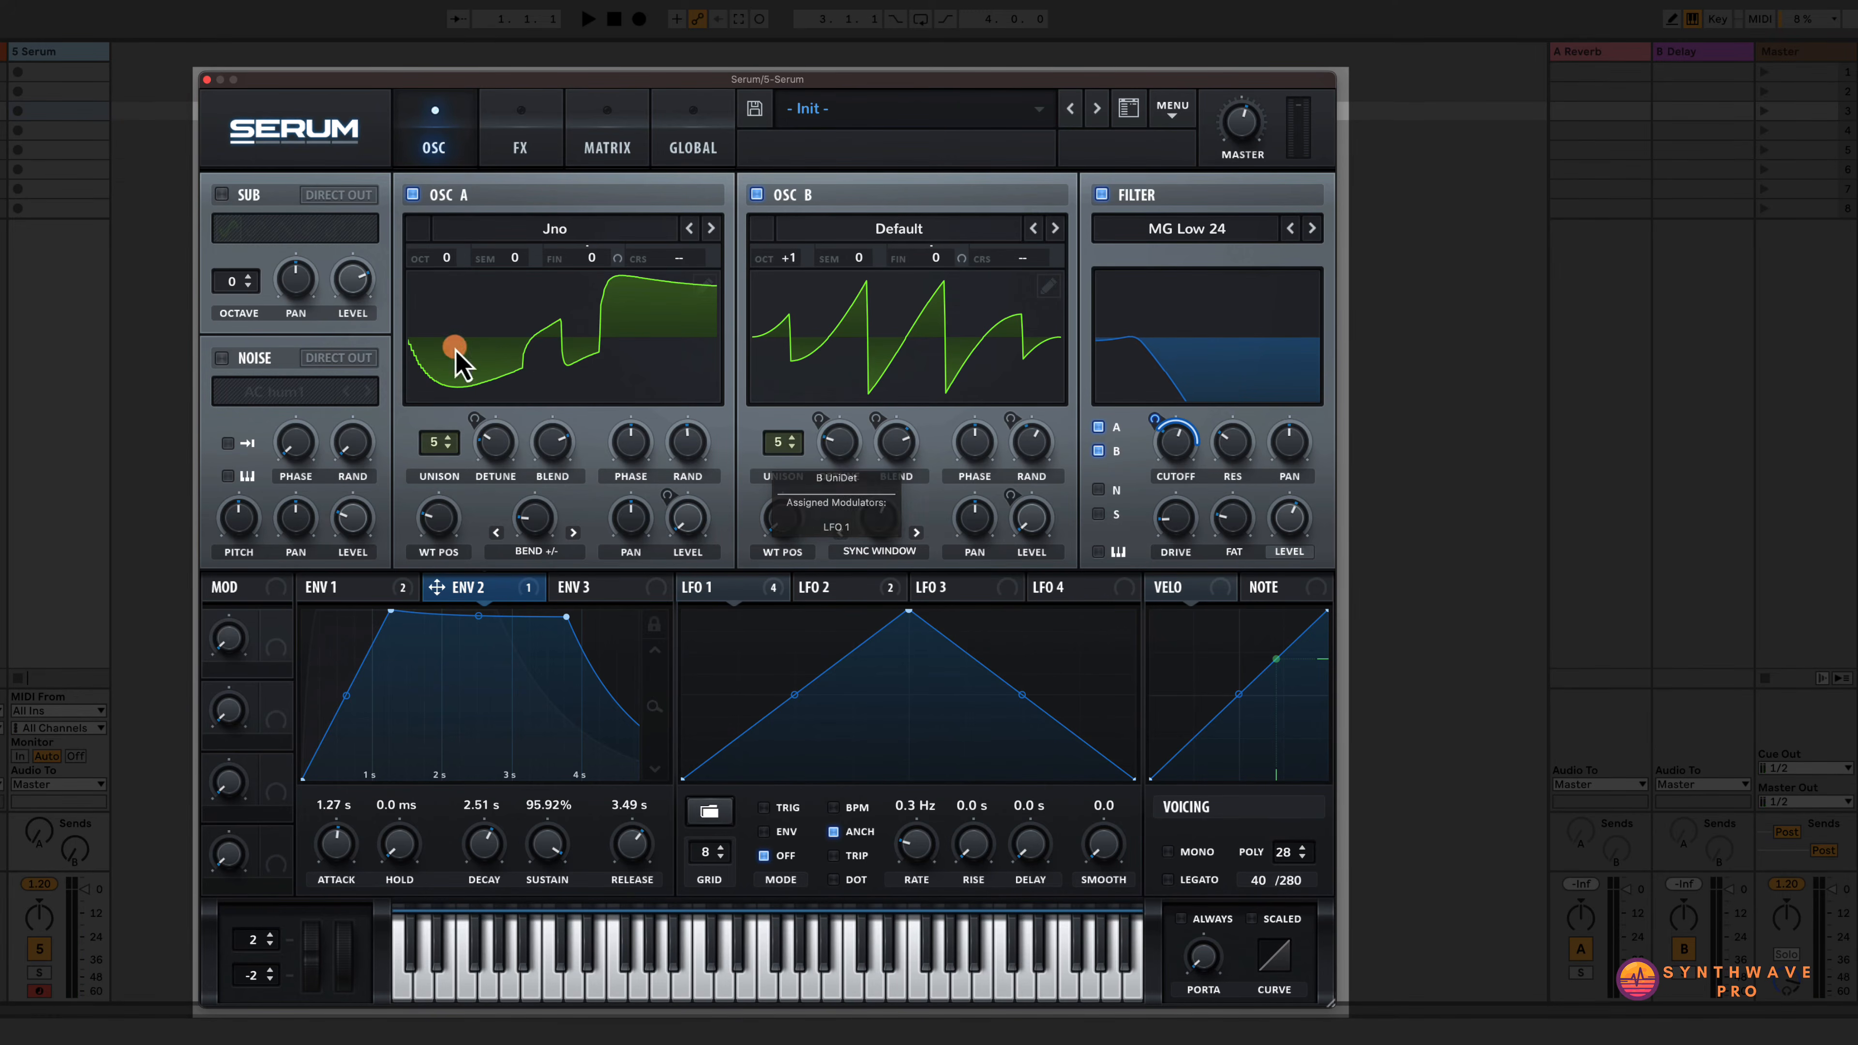
Enable the noise oscillator and load the J106 Chorus sample from the Analog category.
{"action": "left_click", "coordinate": [226, 359]}
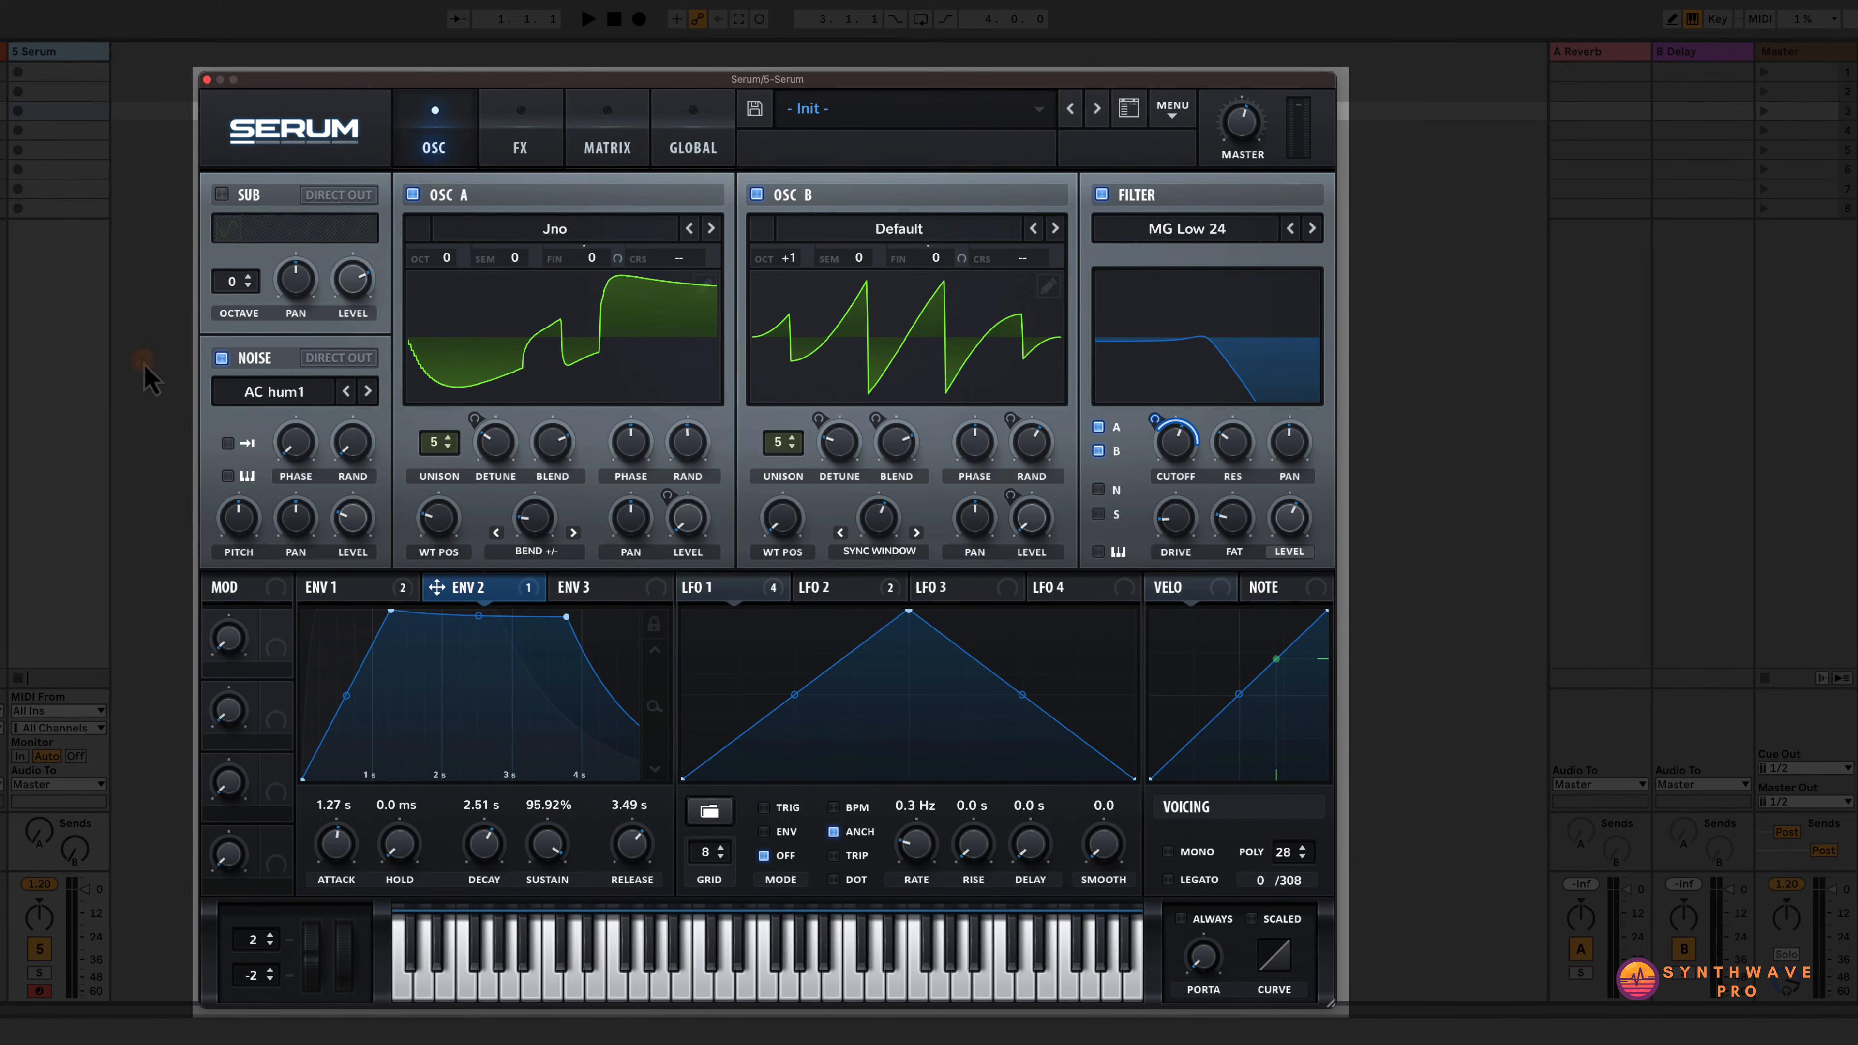
{"action": "left_click", "coordinate": [298, 395]}
{"action": "mouse_move", "coordinate": [311, 415]}
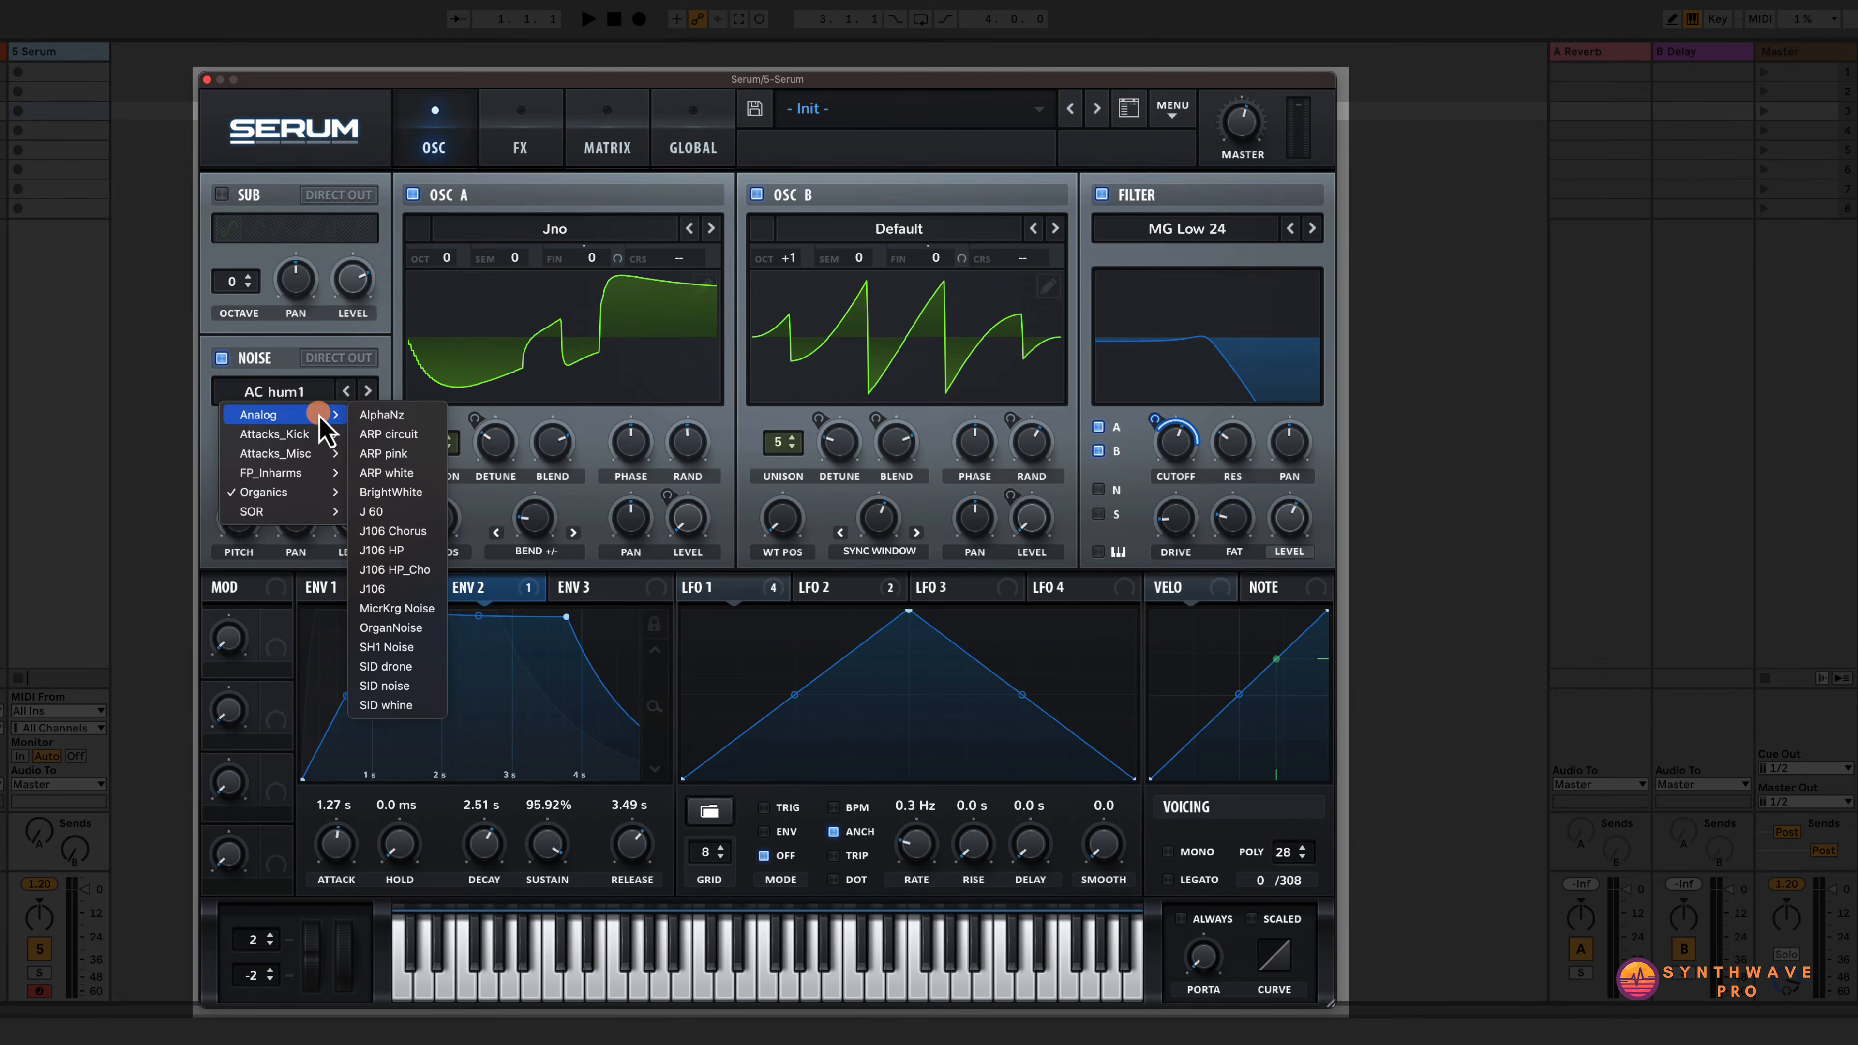
{"action": "left_click", "coordinate": [407, 532]}
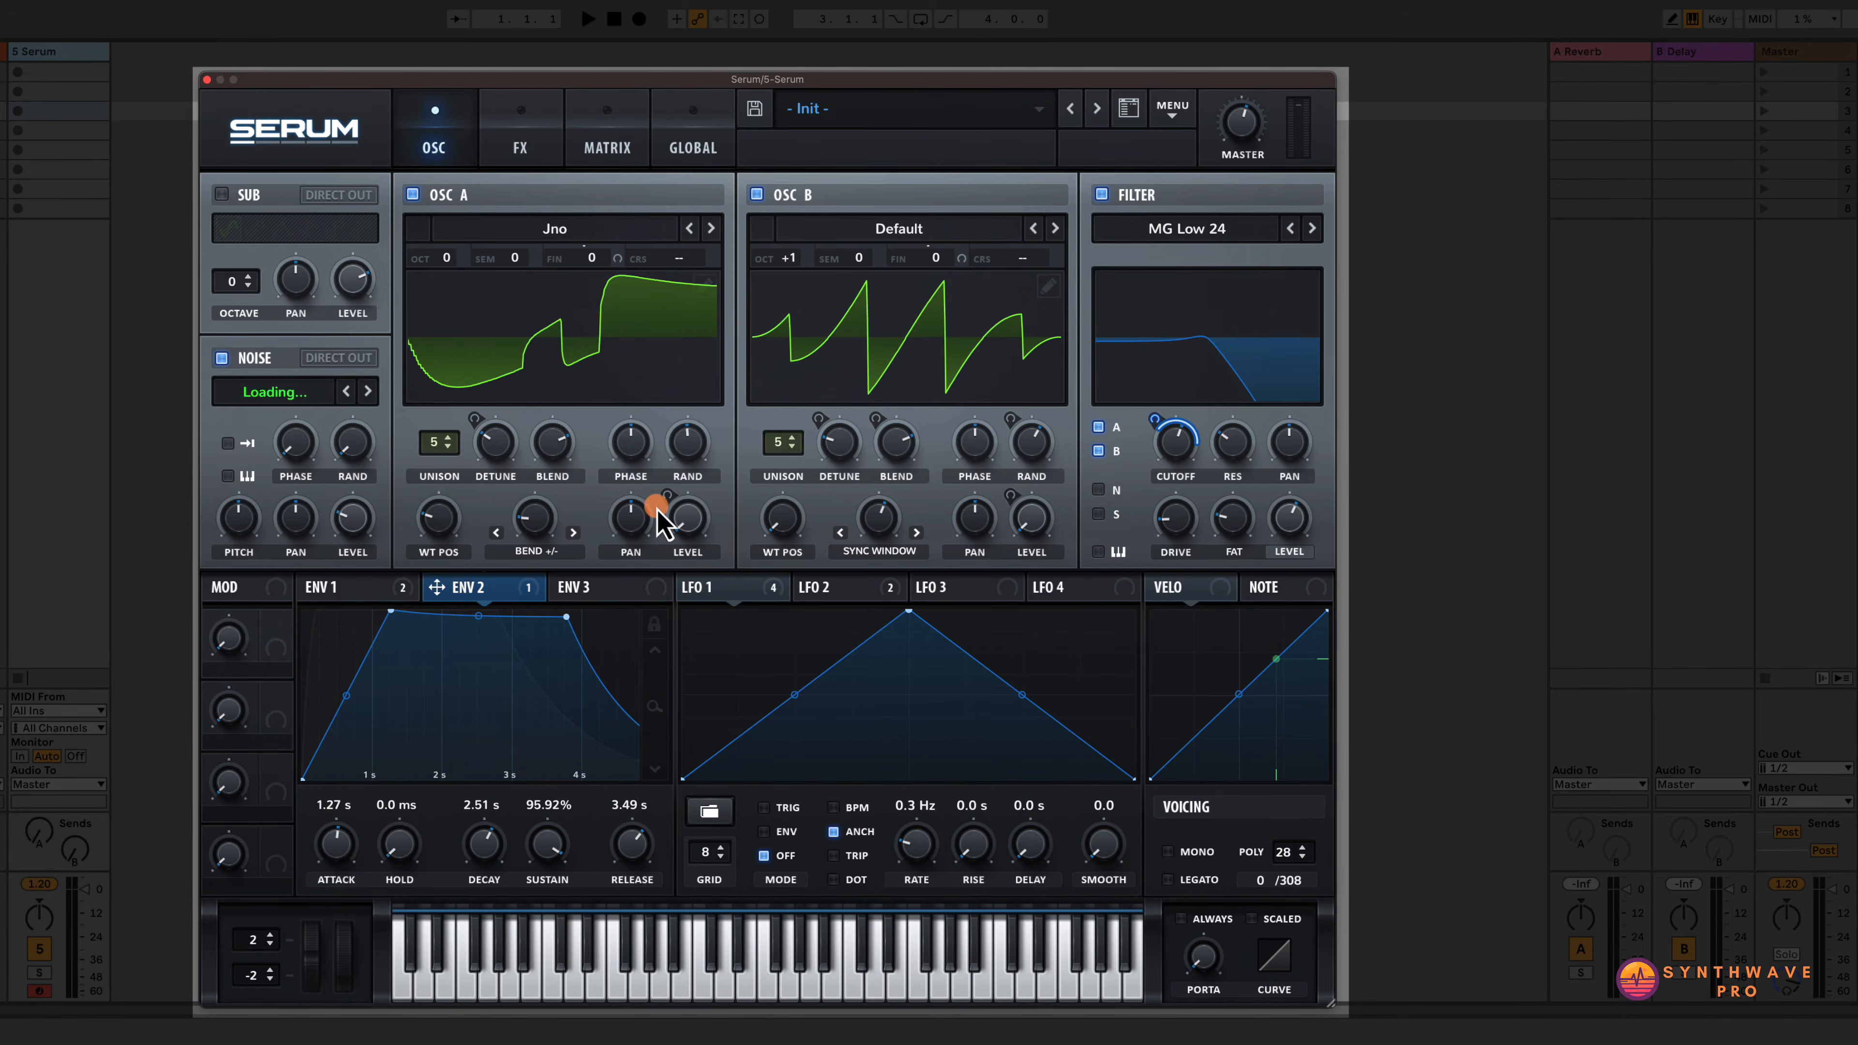
Turn off oscillators A and B to isolate the noise, and raise the noise level and pitch.
{"action": "left_click", "coordinate": [411, 194]}
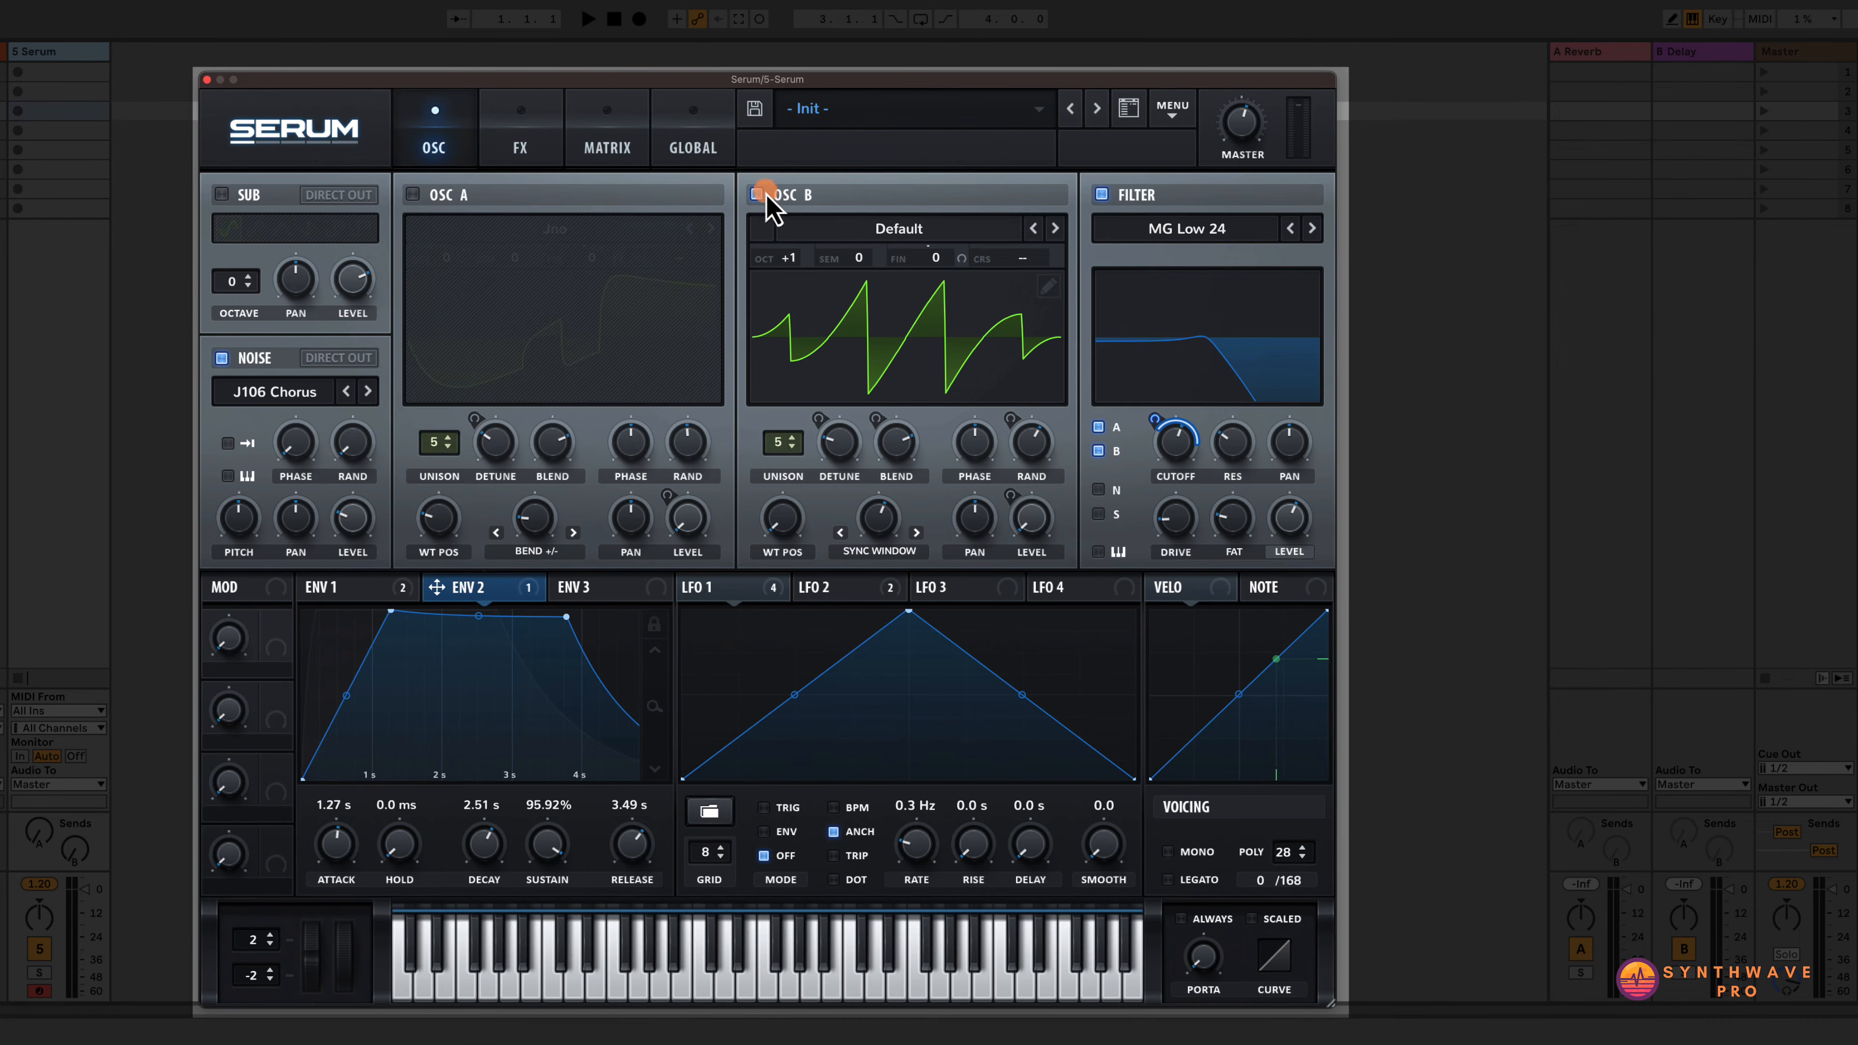
{"action": "left_click", "coordinate": [756, 194]}
{"action": "left_click", "coordinate": [358, 517]}
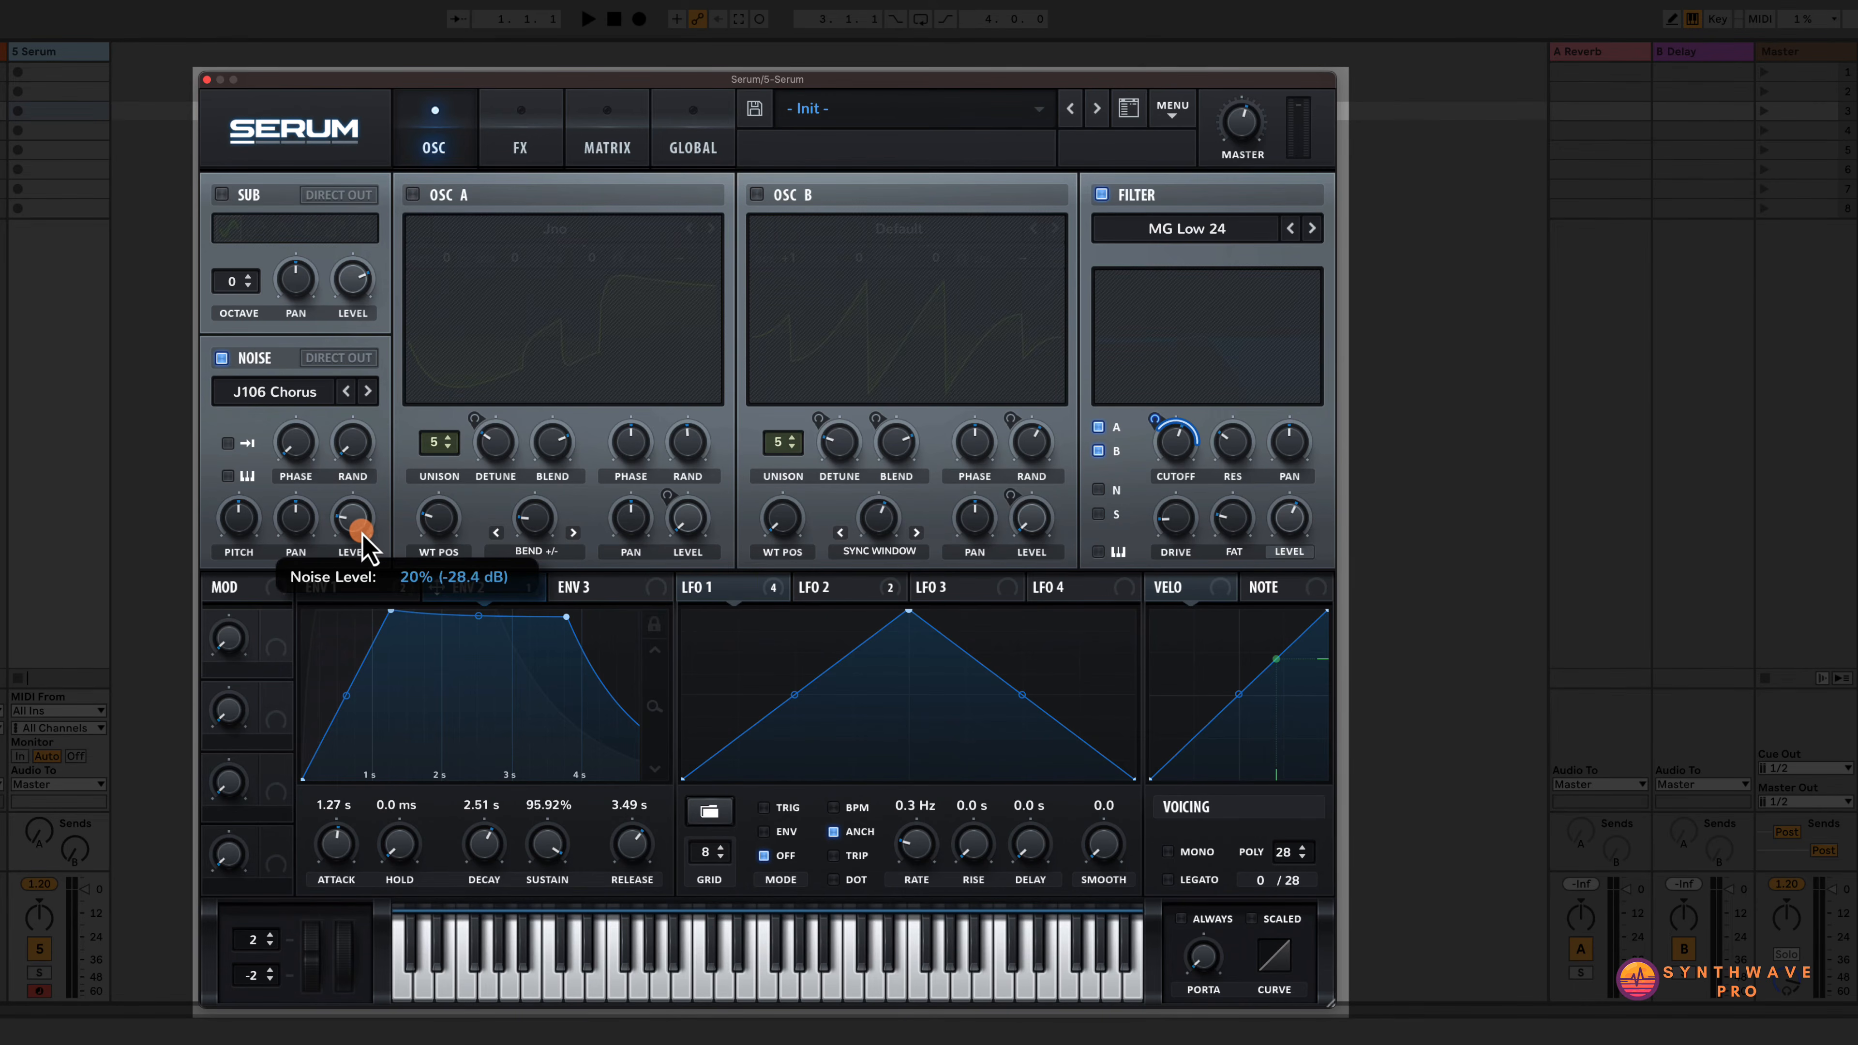
{"action": "left_click_drag", "start_coordinate": [360, 541], "coordinate": [366, 498]}
{"action": "mouse_move", "coordinate": [254, 516]}
{"action": "left_mouse_down"}
{"action": "mouse_move", "coordinate": [245, 502]}
{"action": "mouse_move", "coordinate": [245, 517]}
{"action": "left_mouse_up"}
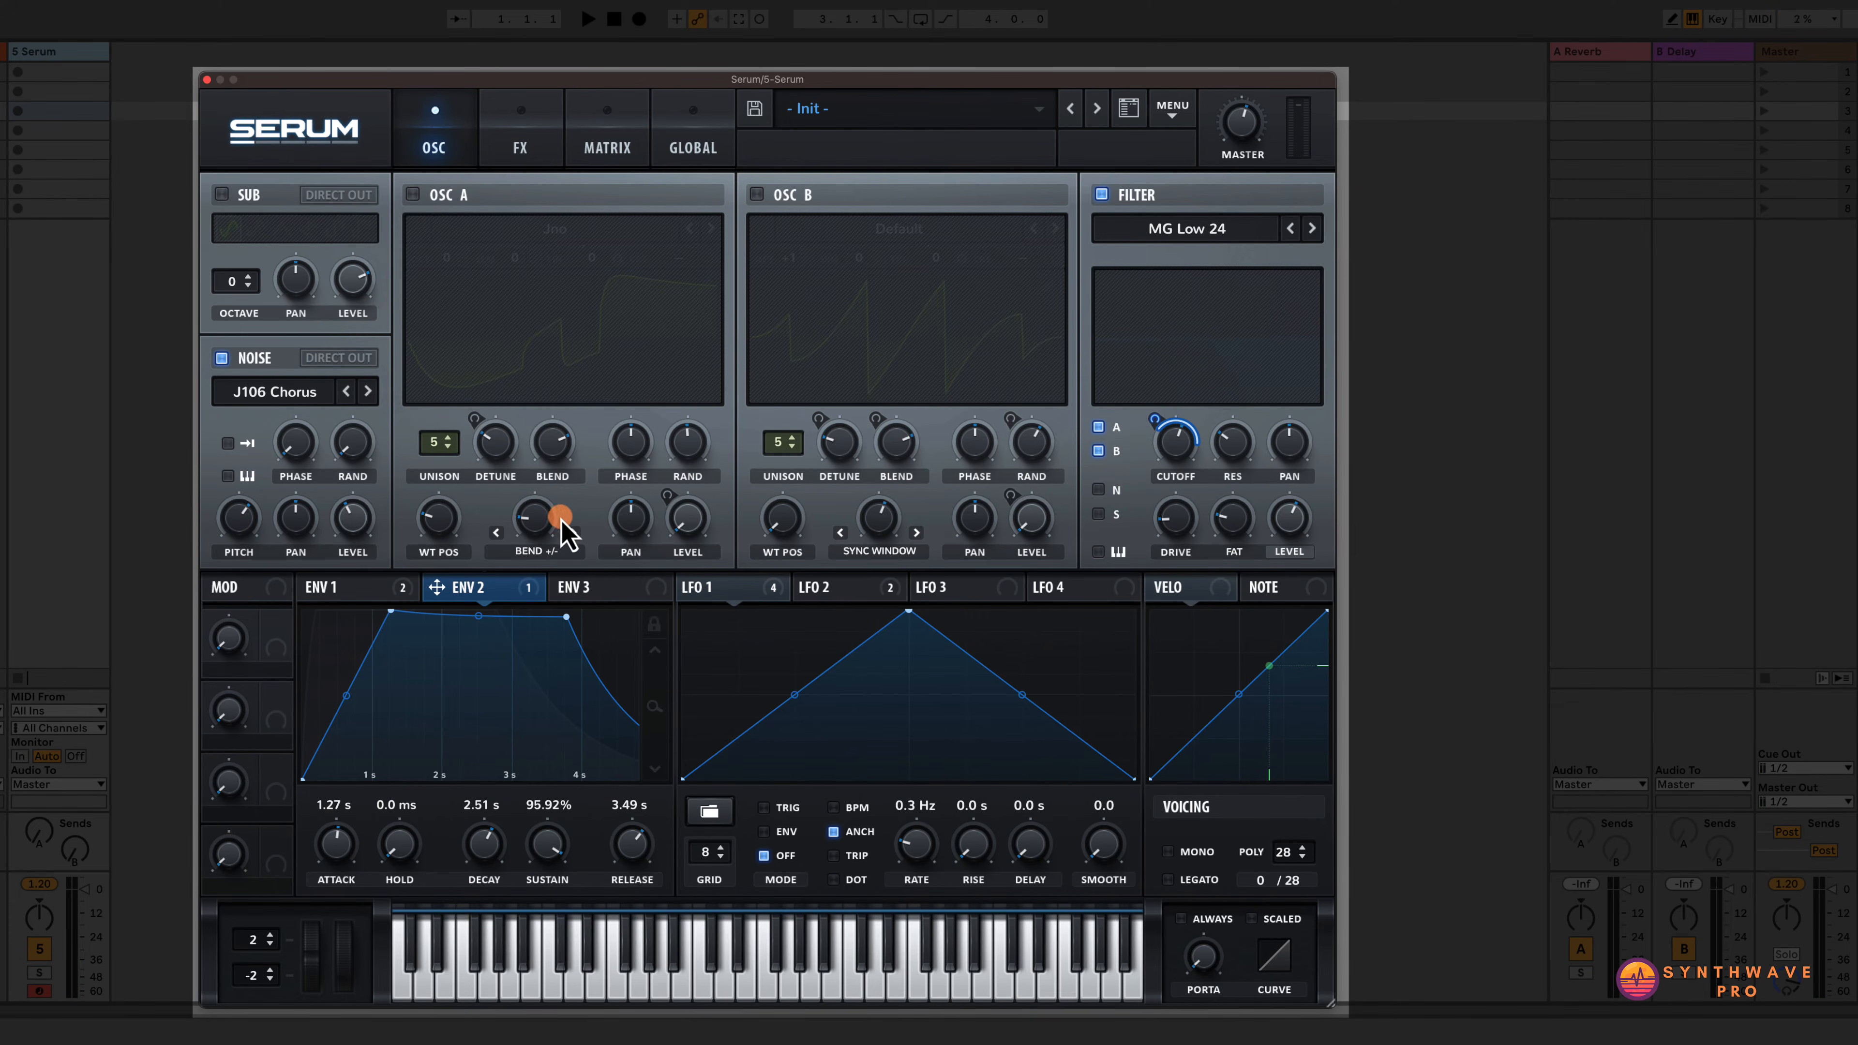
Assign envelope 1 to the noise level, adjust the modulated level, and turn oscillators A and B back on.
{"action": "left_click", "coordinate": [345, 586]}
{"action": "left_click_drag", "start_coordinate": [311, 586], "coordinate": [366, 516]}
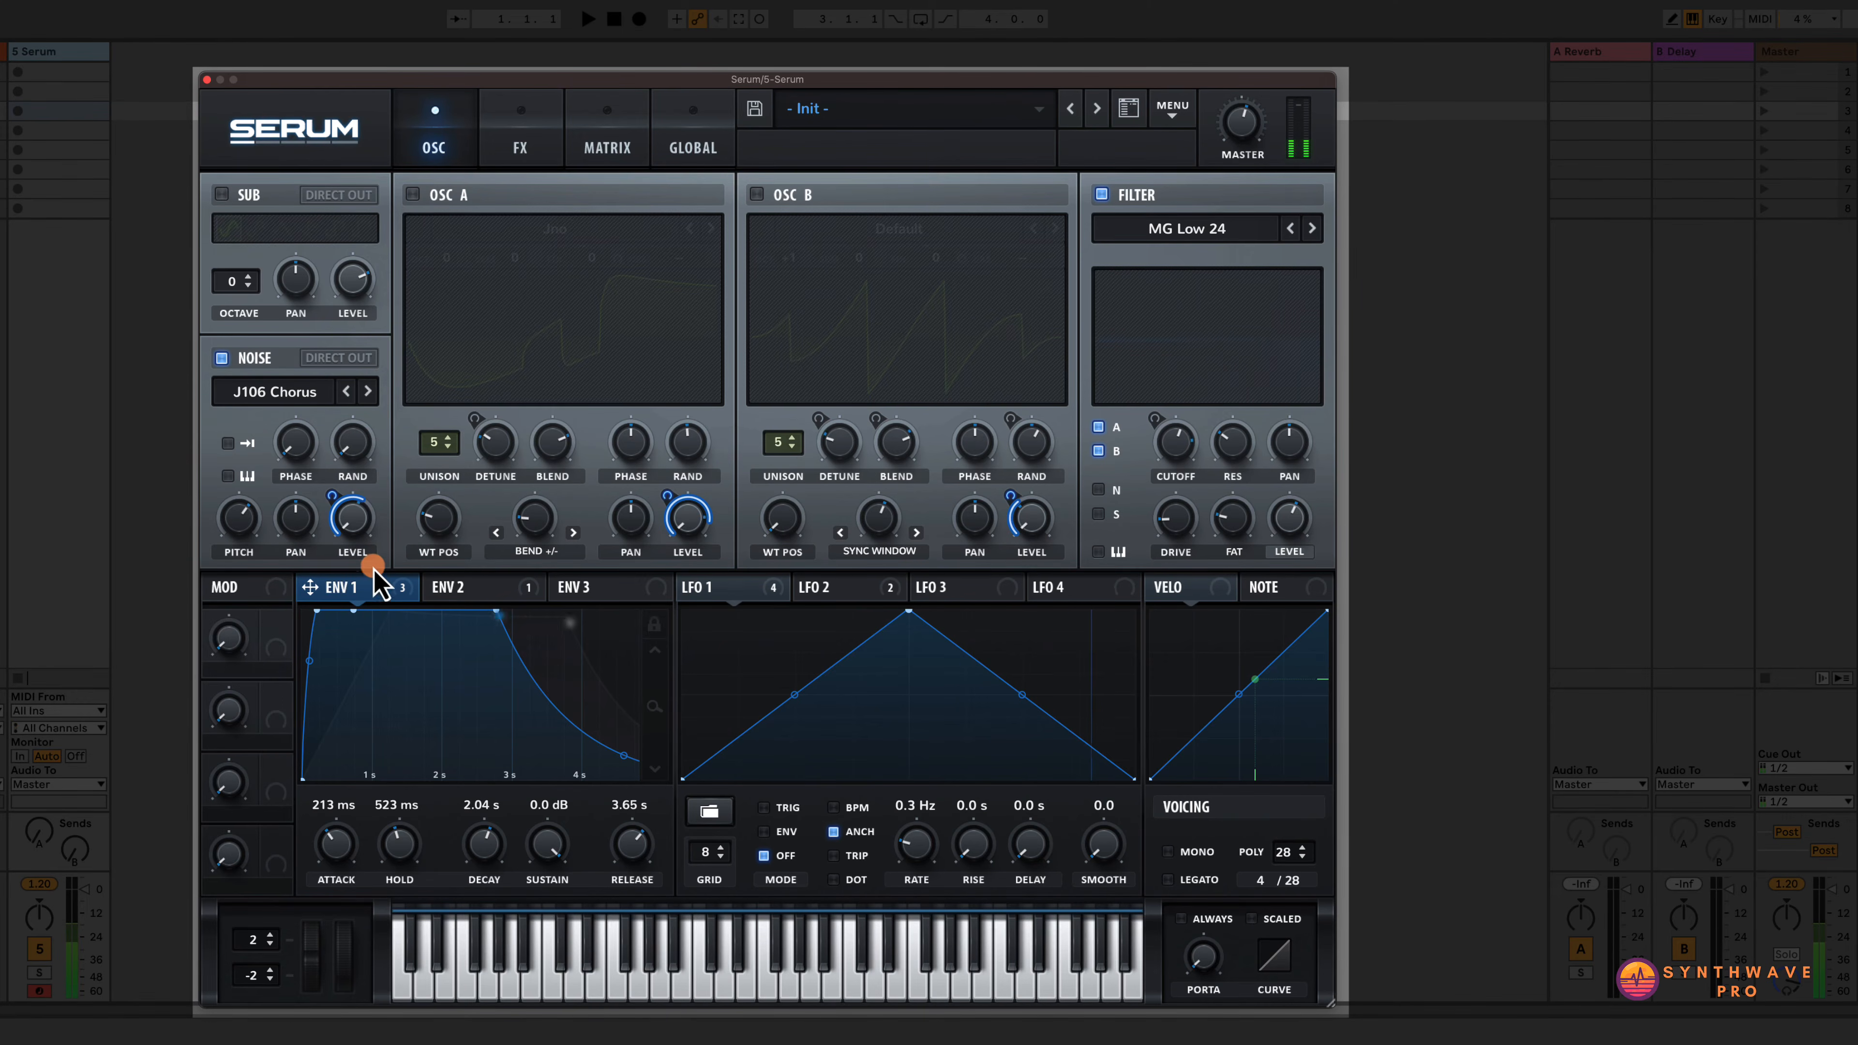
{"action": "left_click_drag", "start_coordinate": [374, 578], "coordinate": [336, 519]}
{"action": "left_click", "coordinate": [412, 194]}
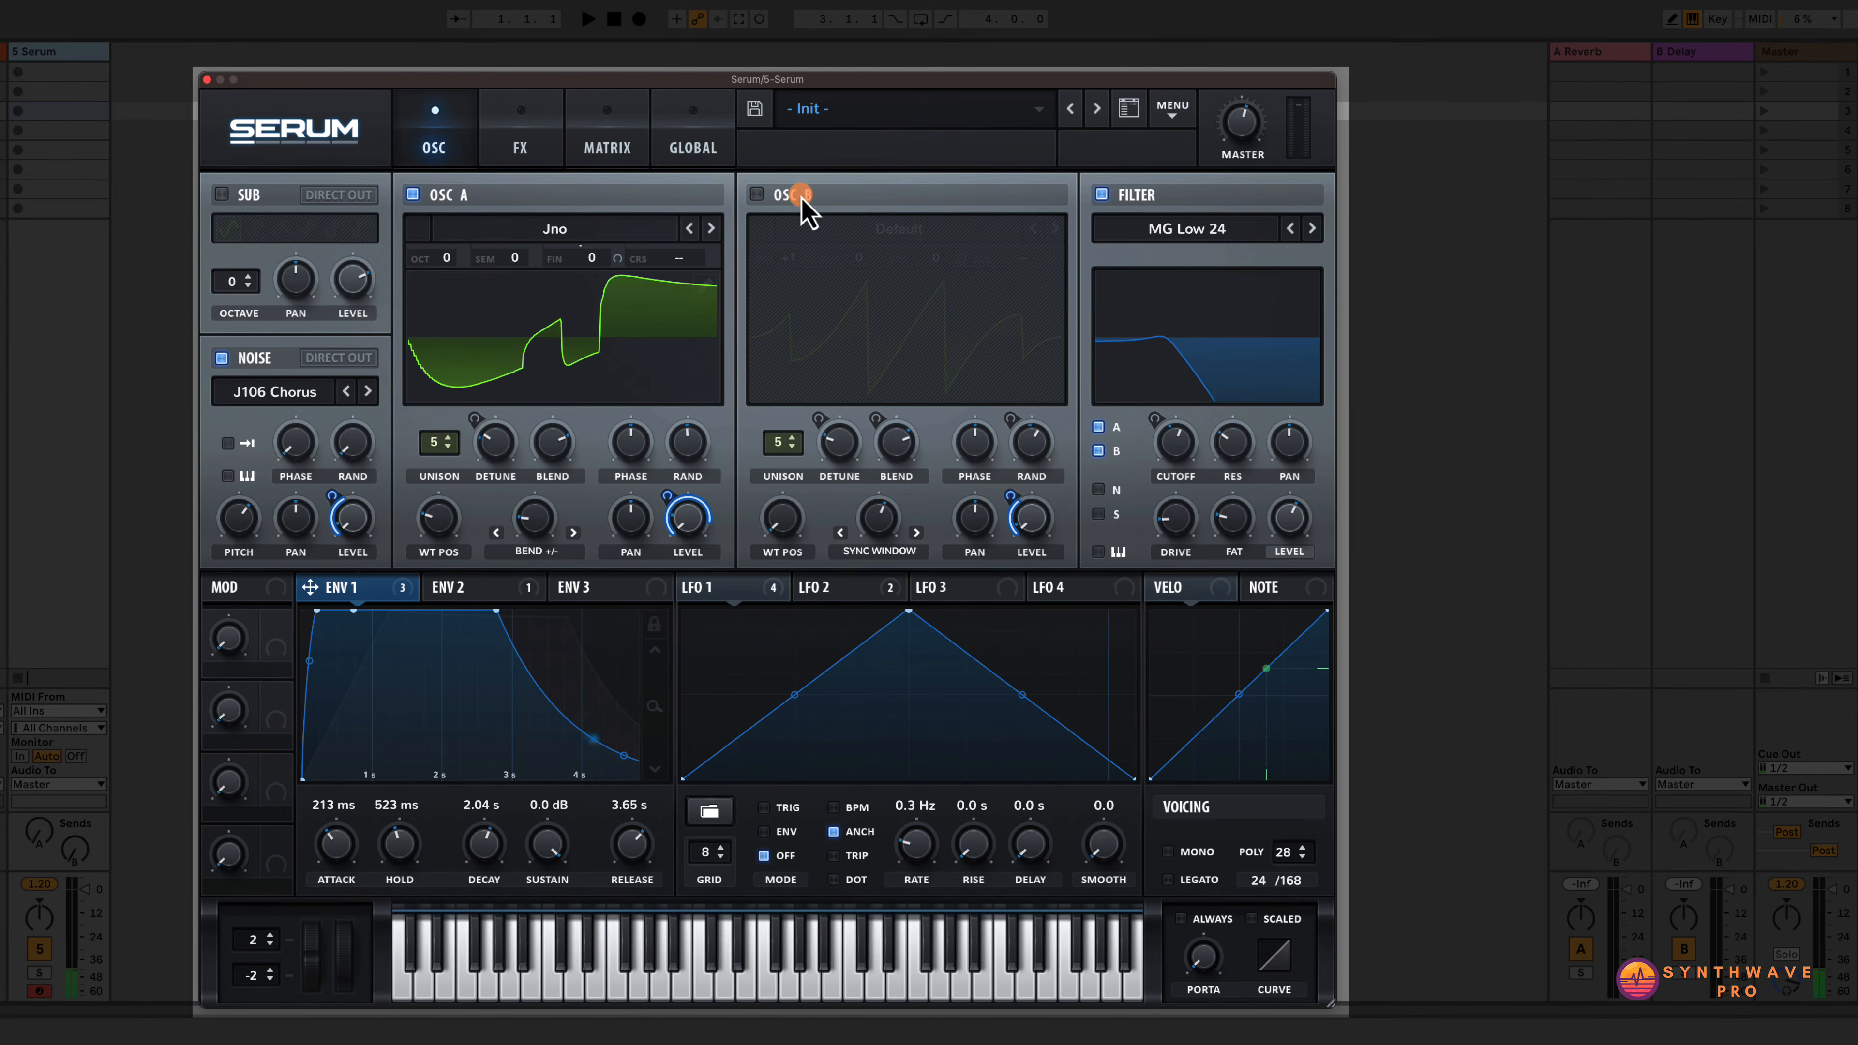
{"action": "left_click", "coordinate": [756, 193]}
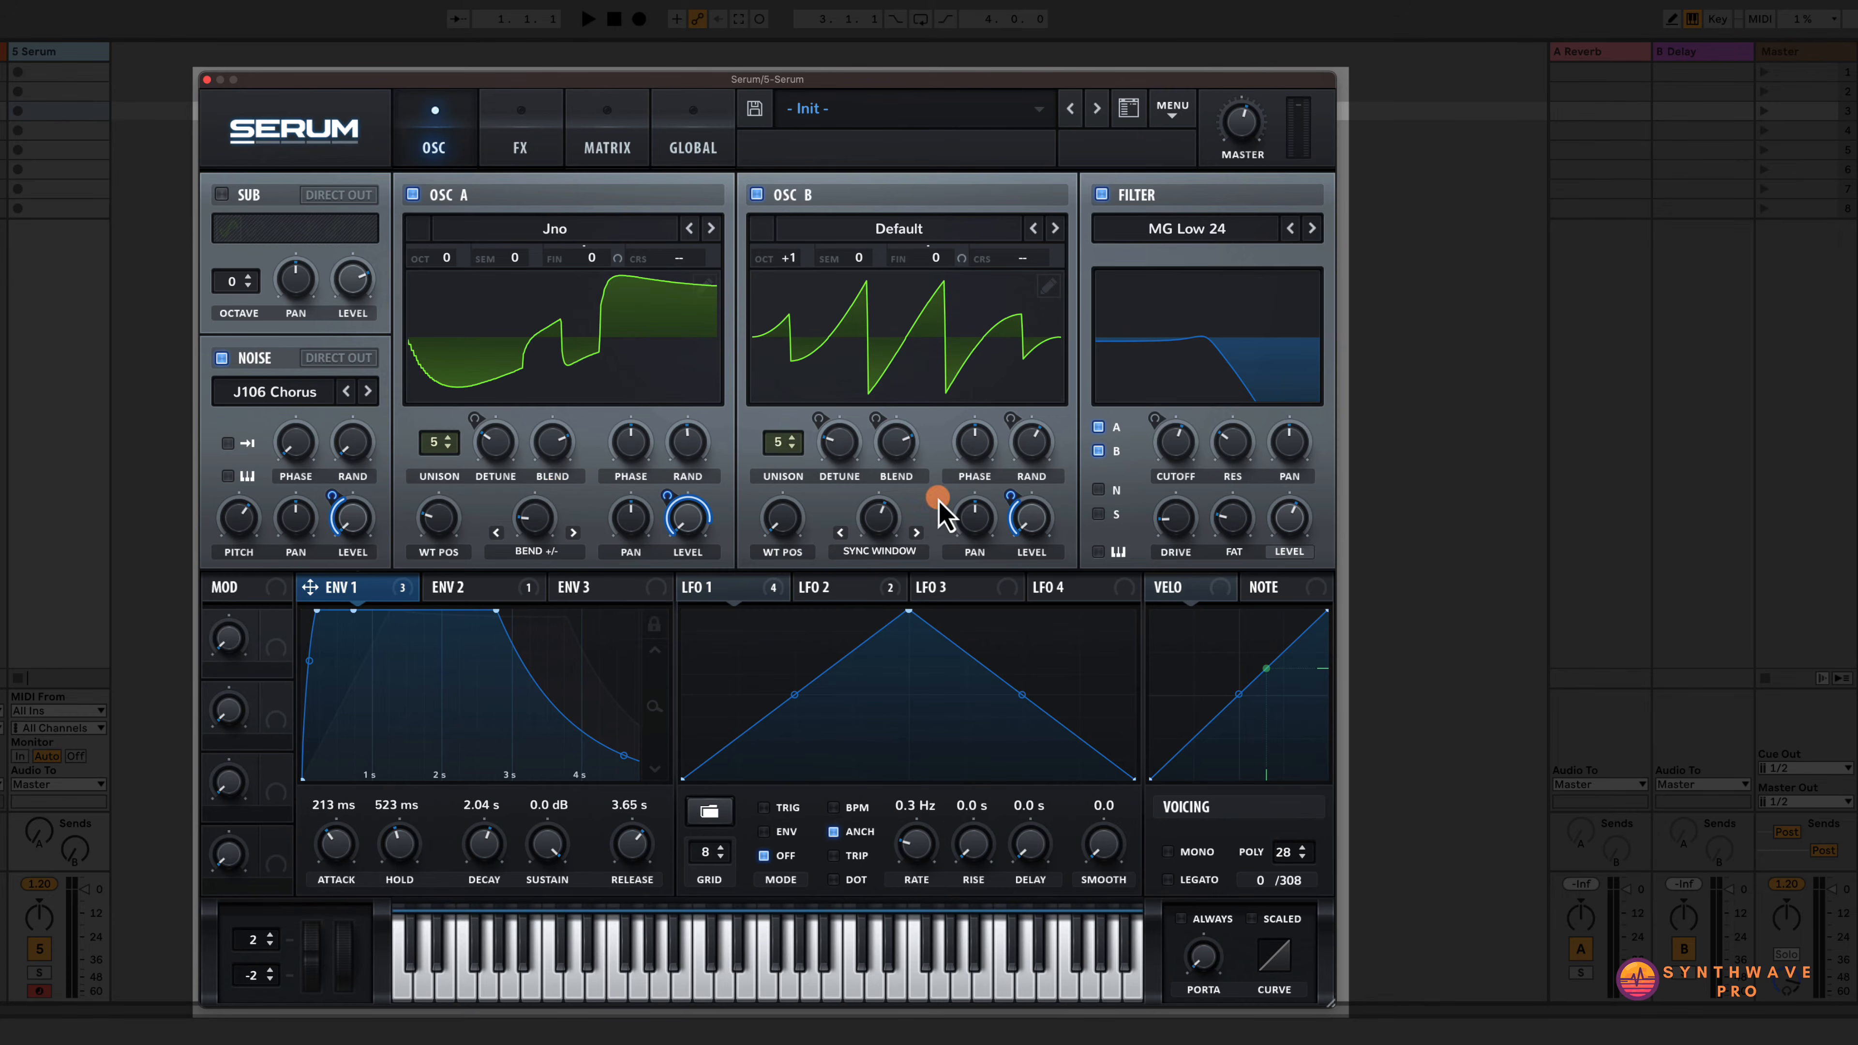
Route the noise oscillator through the filter and fine-tune the noise level.
{"action": "left_click", "coordinate": [1102, 490]}
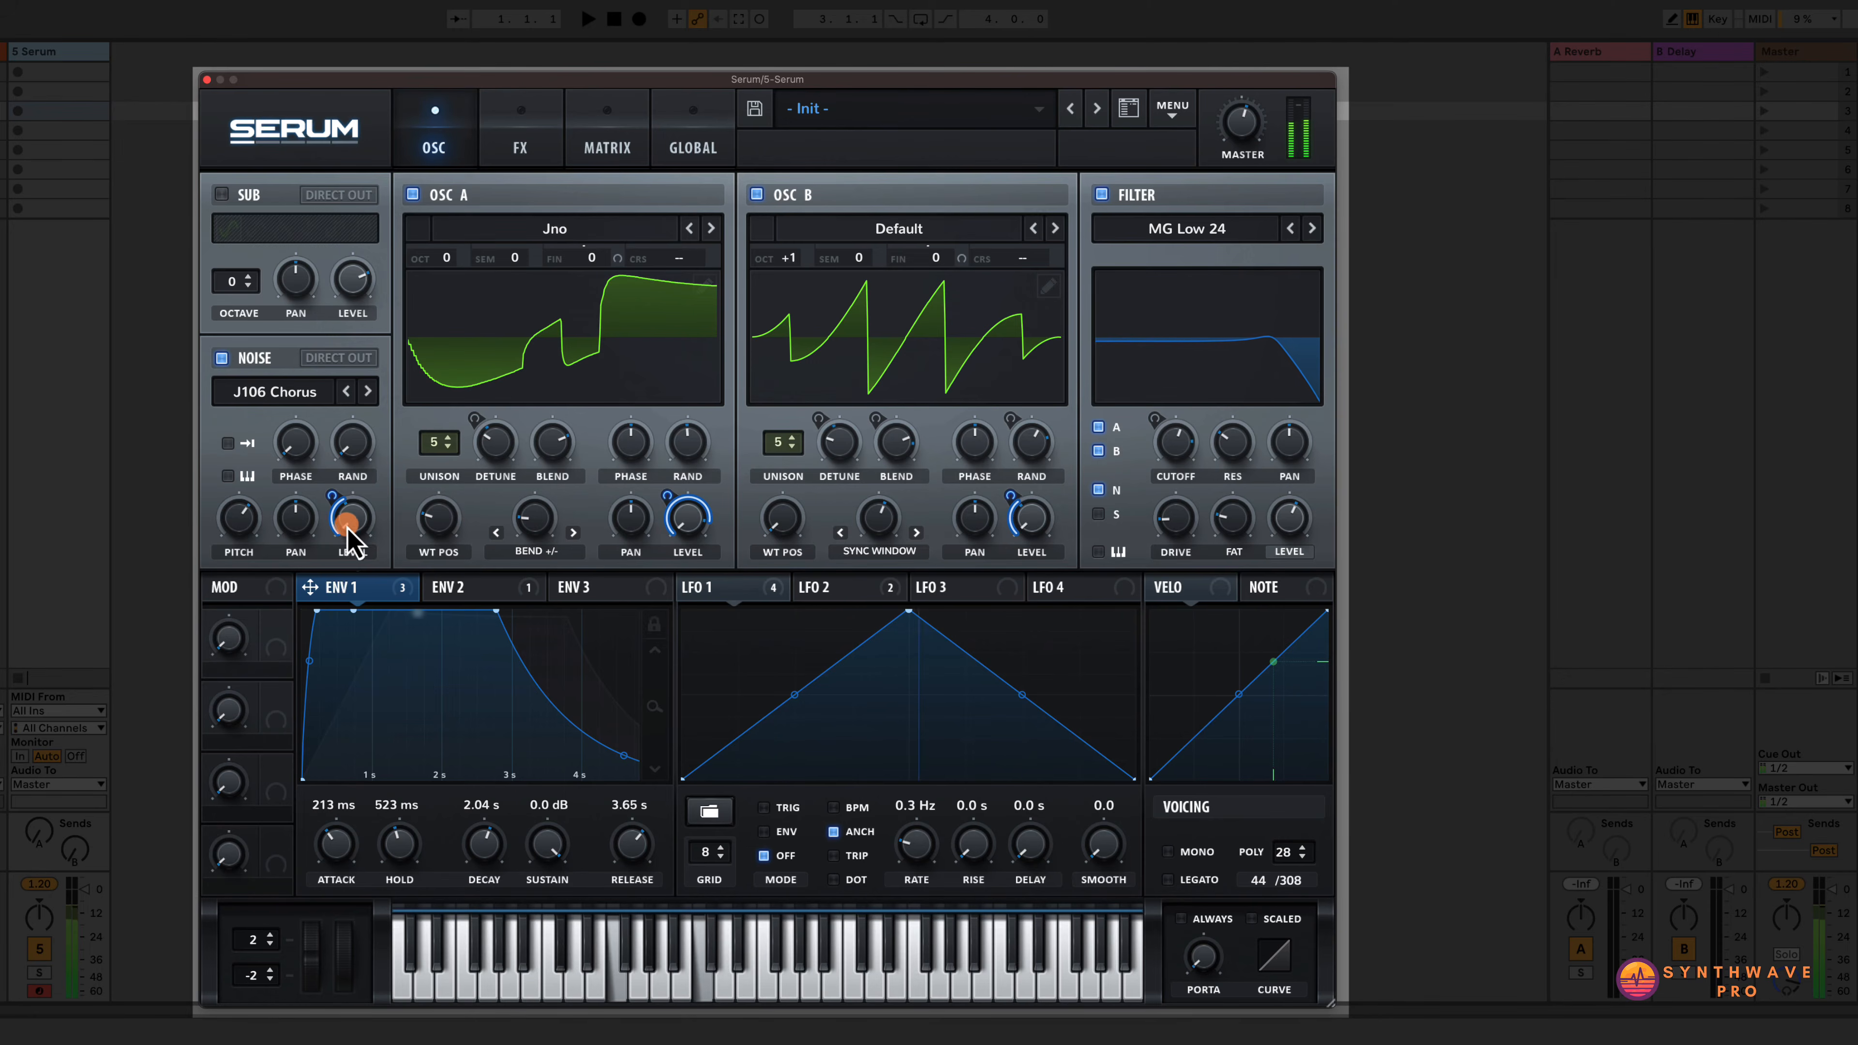
{"action": "left_click_drag", "start_coordinate": [349, 530], "coordinate": [353, 507]}
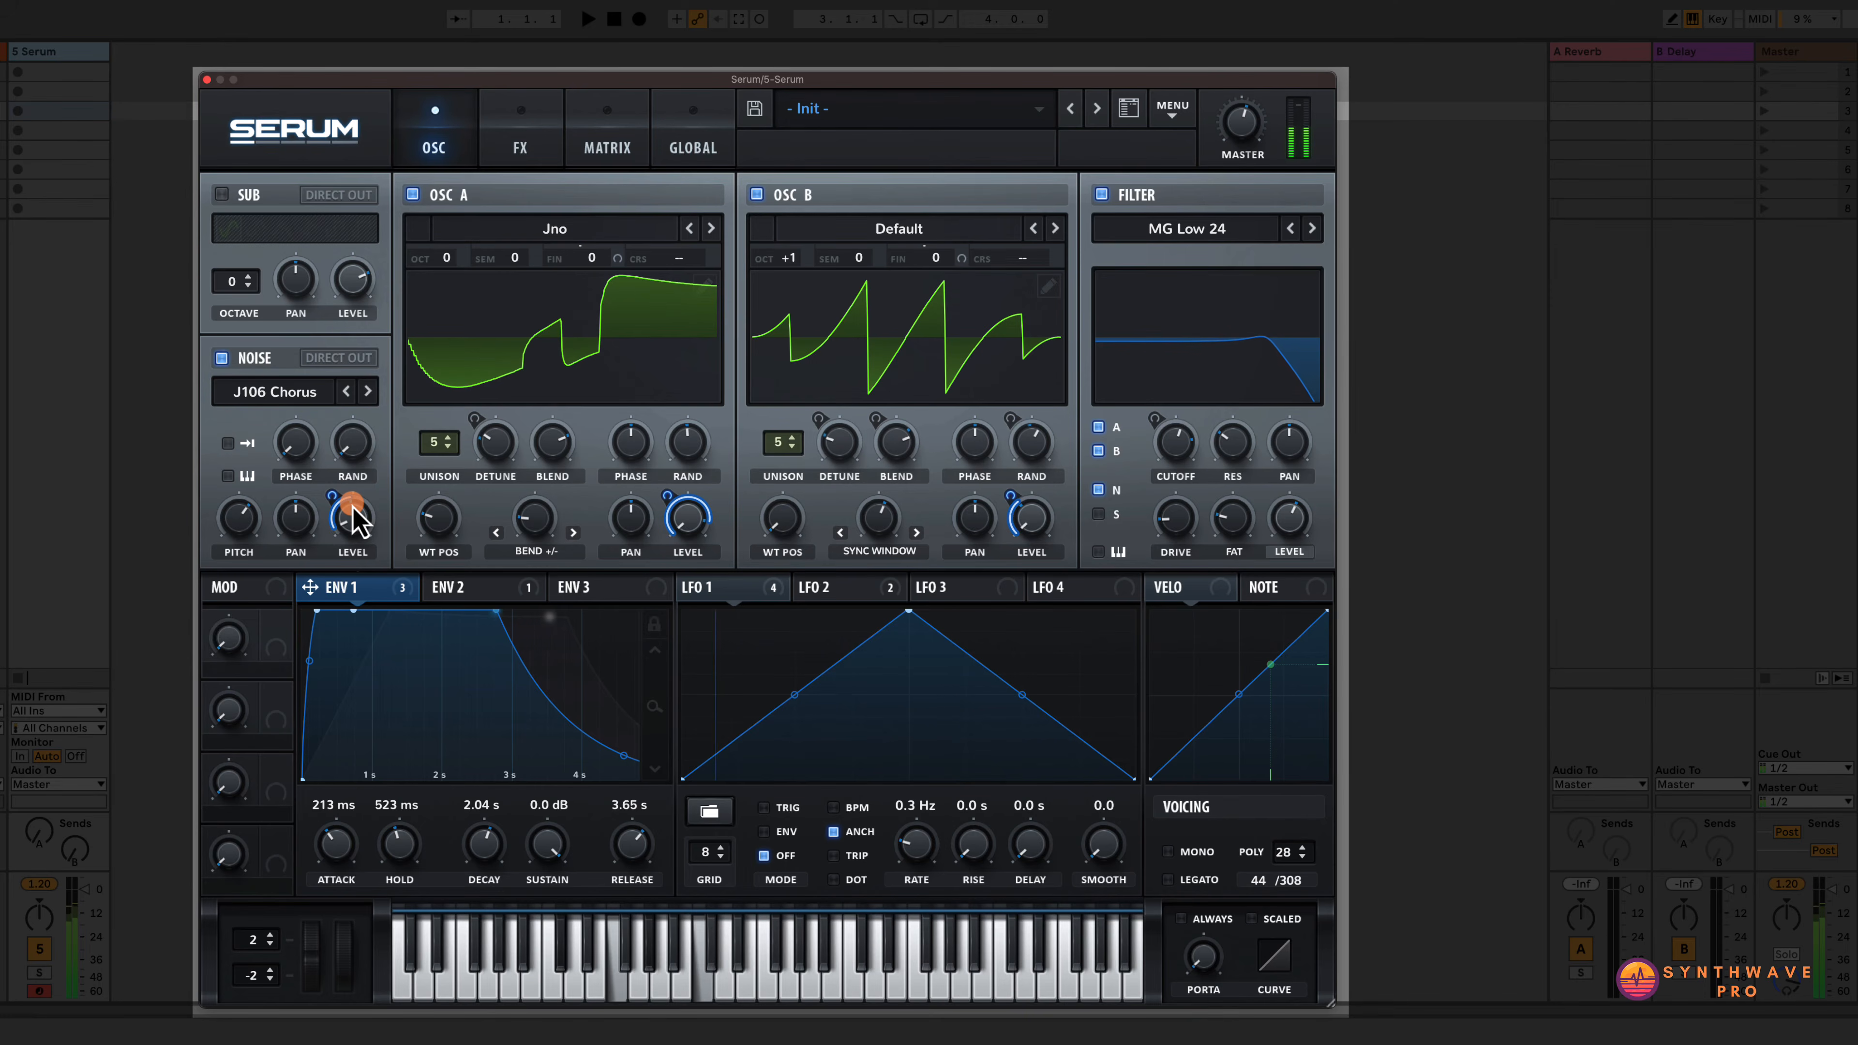
Compare the patch without and with the noise oscillator by switching it off and back on.
{"action": "left_click", "coordinate": [221, 358]}
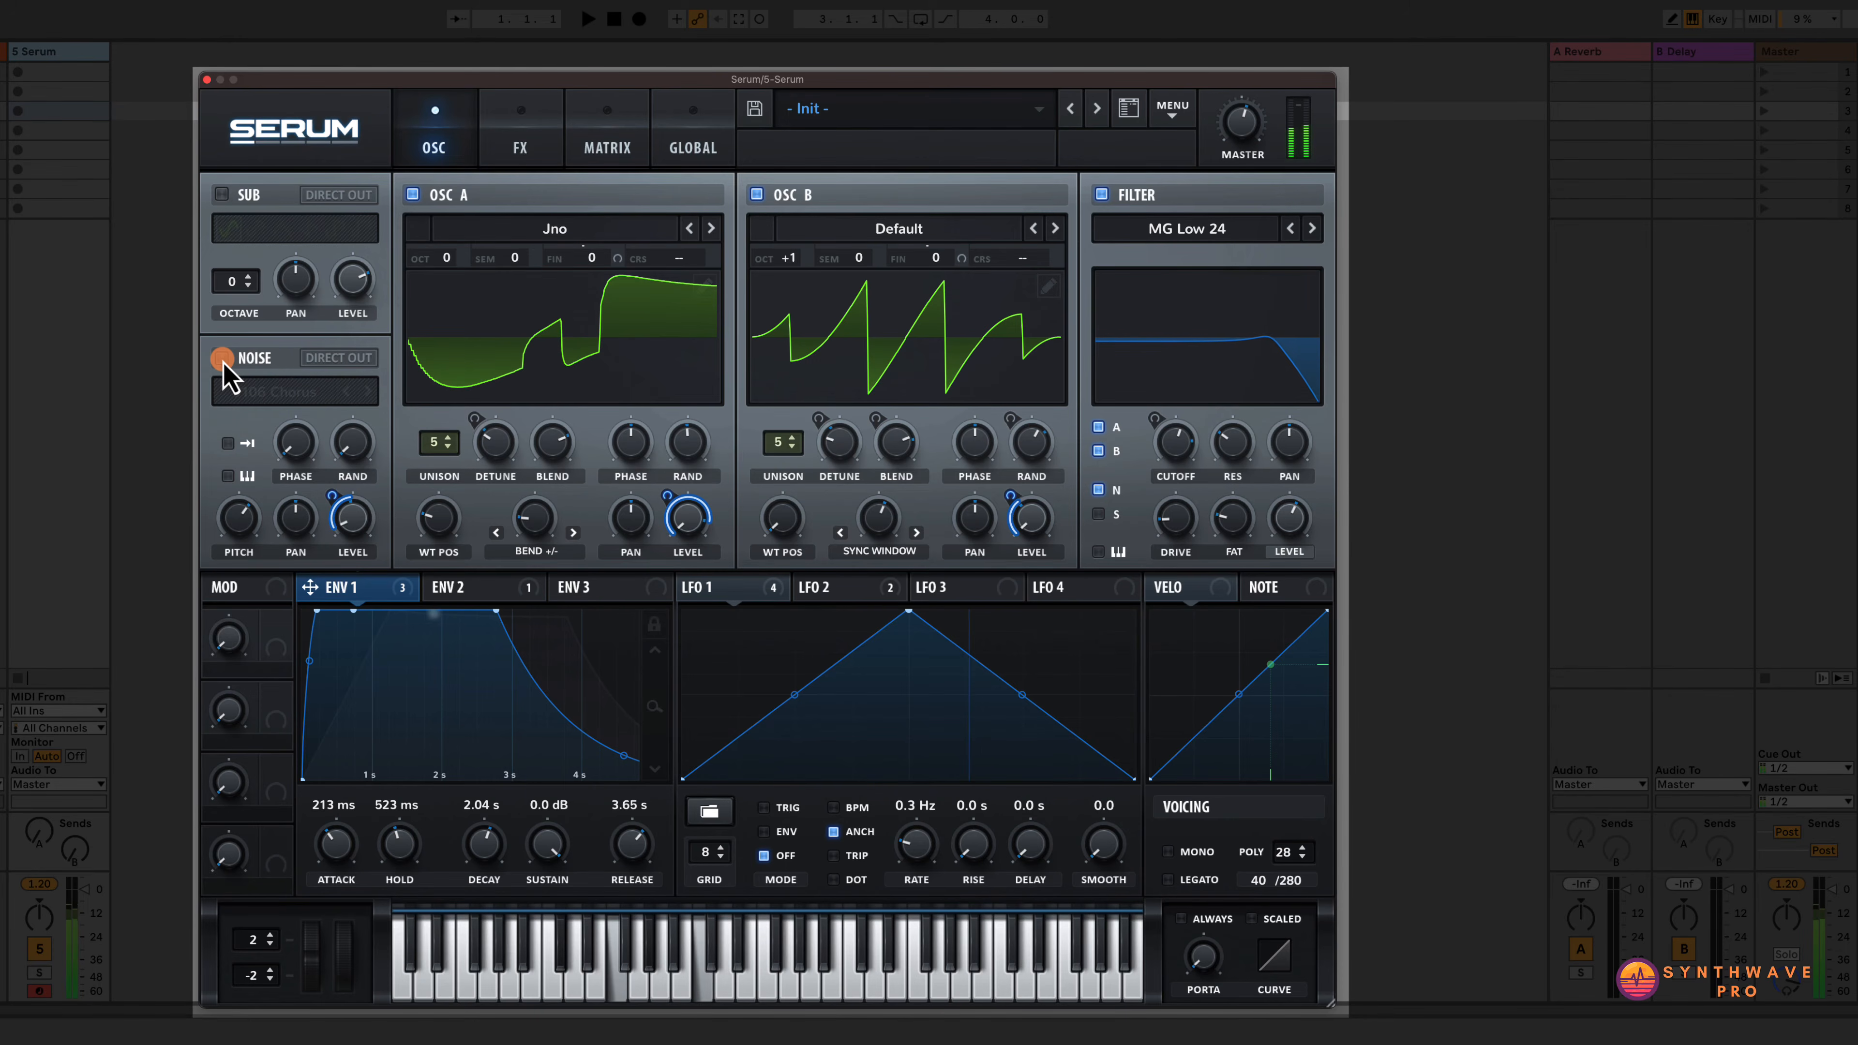
{"action": "left_click", "coordinate": [221, 358]}
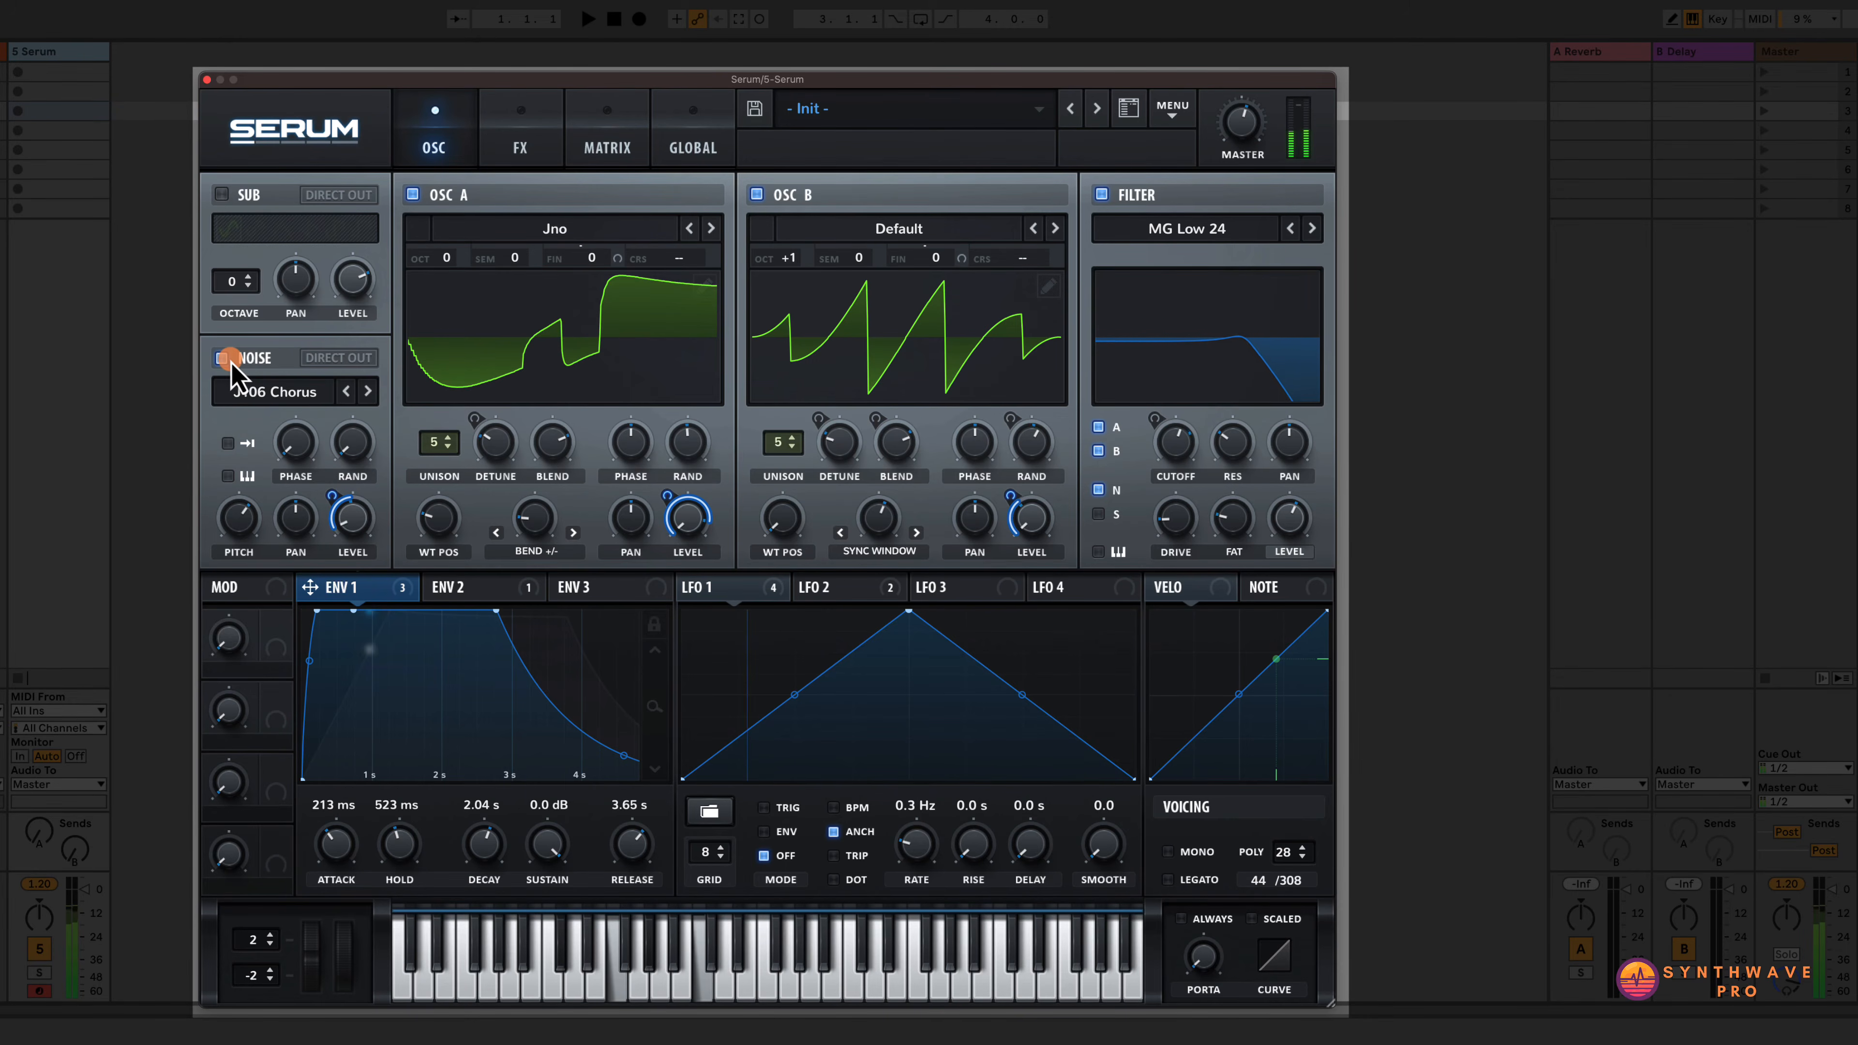
{"action": "mouse_move", "coordinate": [297, 512]}
{"action": "left_mouse_down"}
{"action": "mouse_move", "coordinate": [299, 539]}
{"action": "mouse_move", "coordinate": [298, 514]}
{"action": "left_mouse_up"}
{"action": "left_click", "coordinate": [586, 617]}
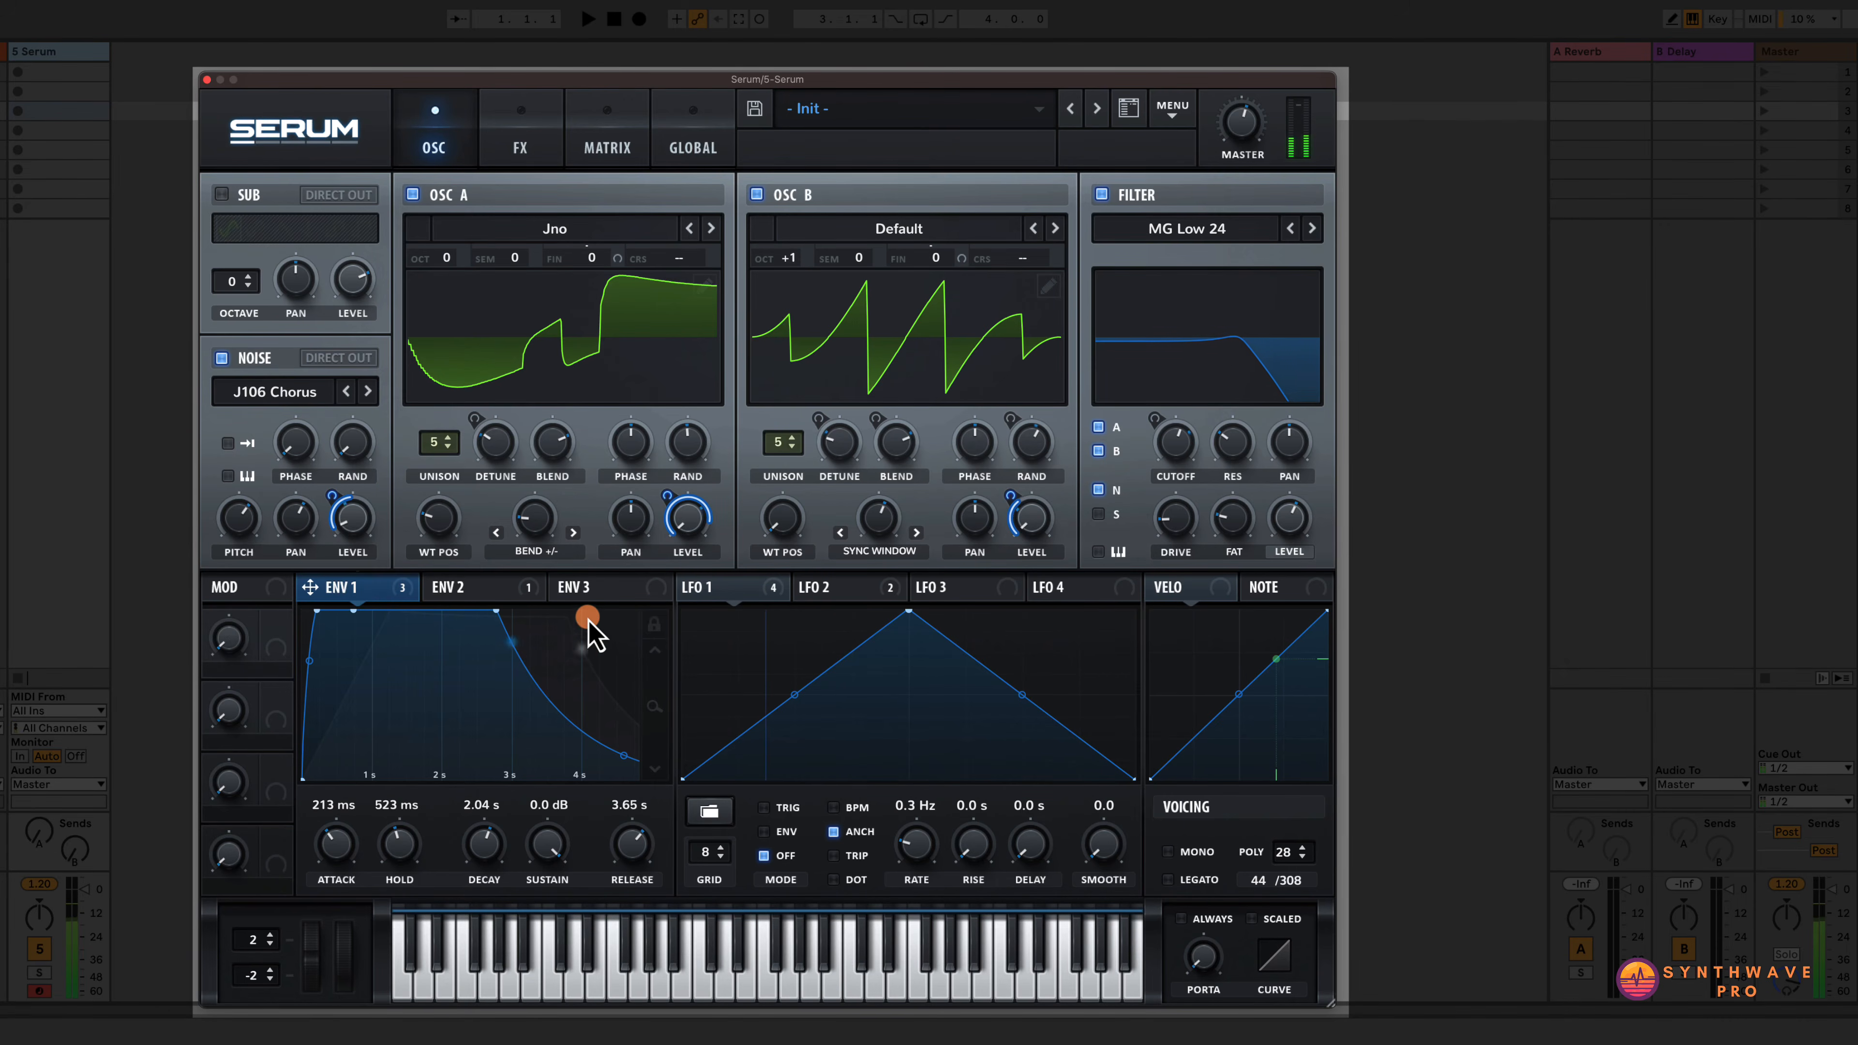
Assign LFO 2 to the noise pan, offset the pan to one side and adjust the modulation amount.
{"action": "left_click", "coordinate": [936, 587]}
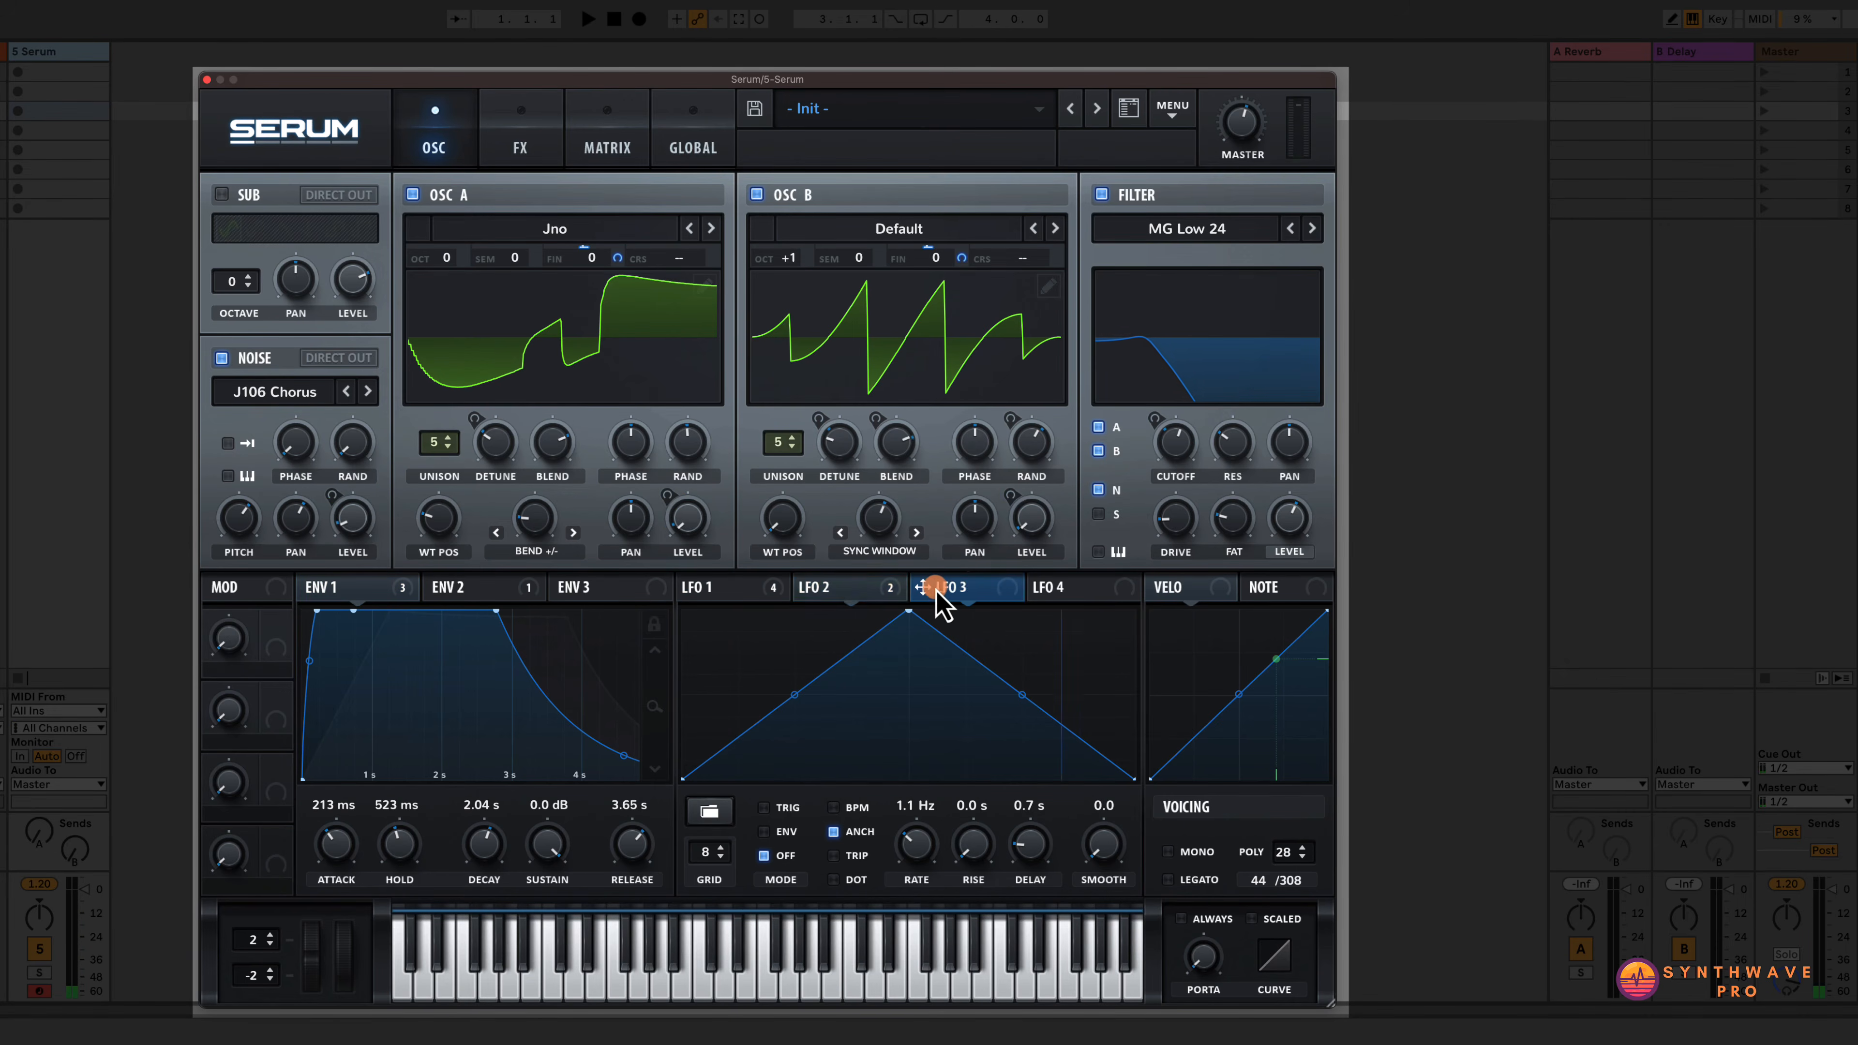
{"action": "left_click", "coordinate": [849, 590]}
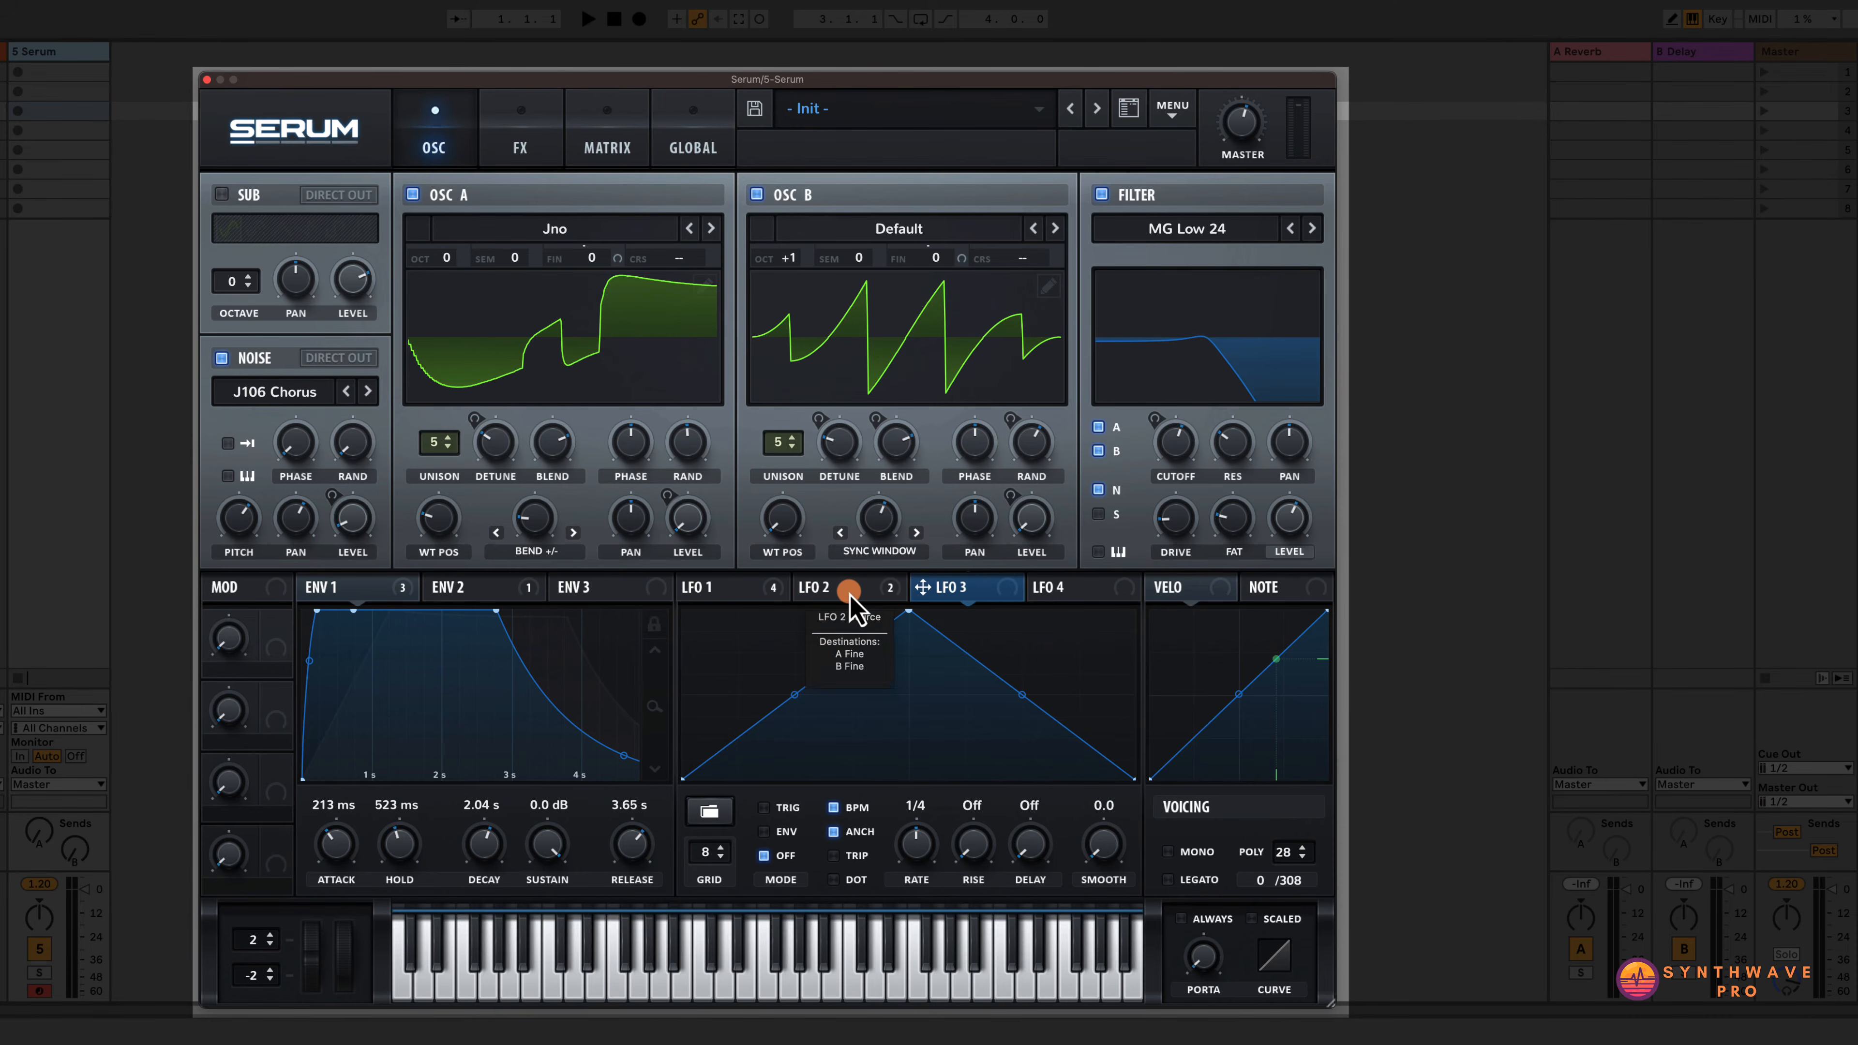
{"action": "left_click", "coordinate": [812, 587]}
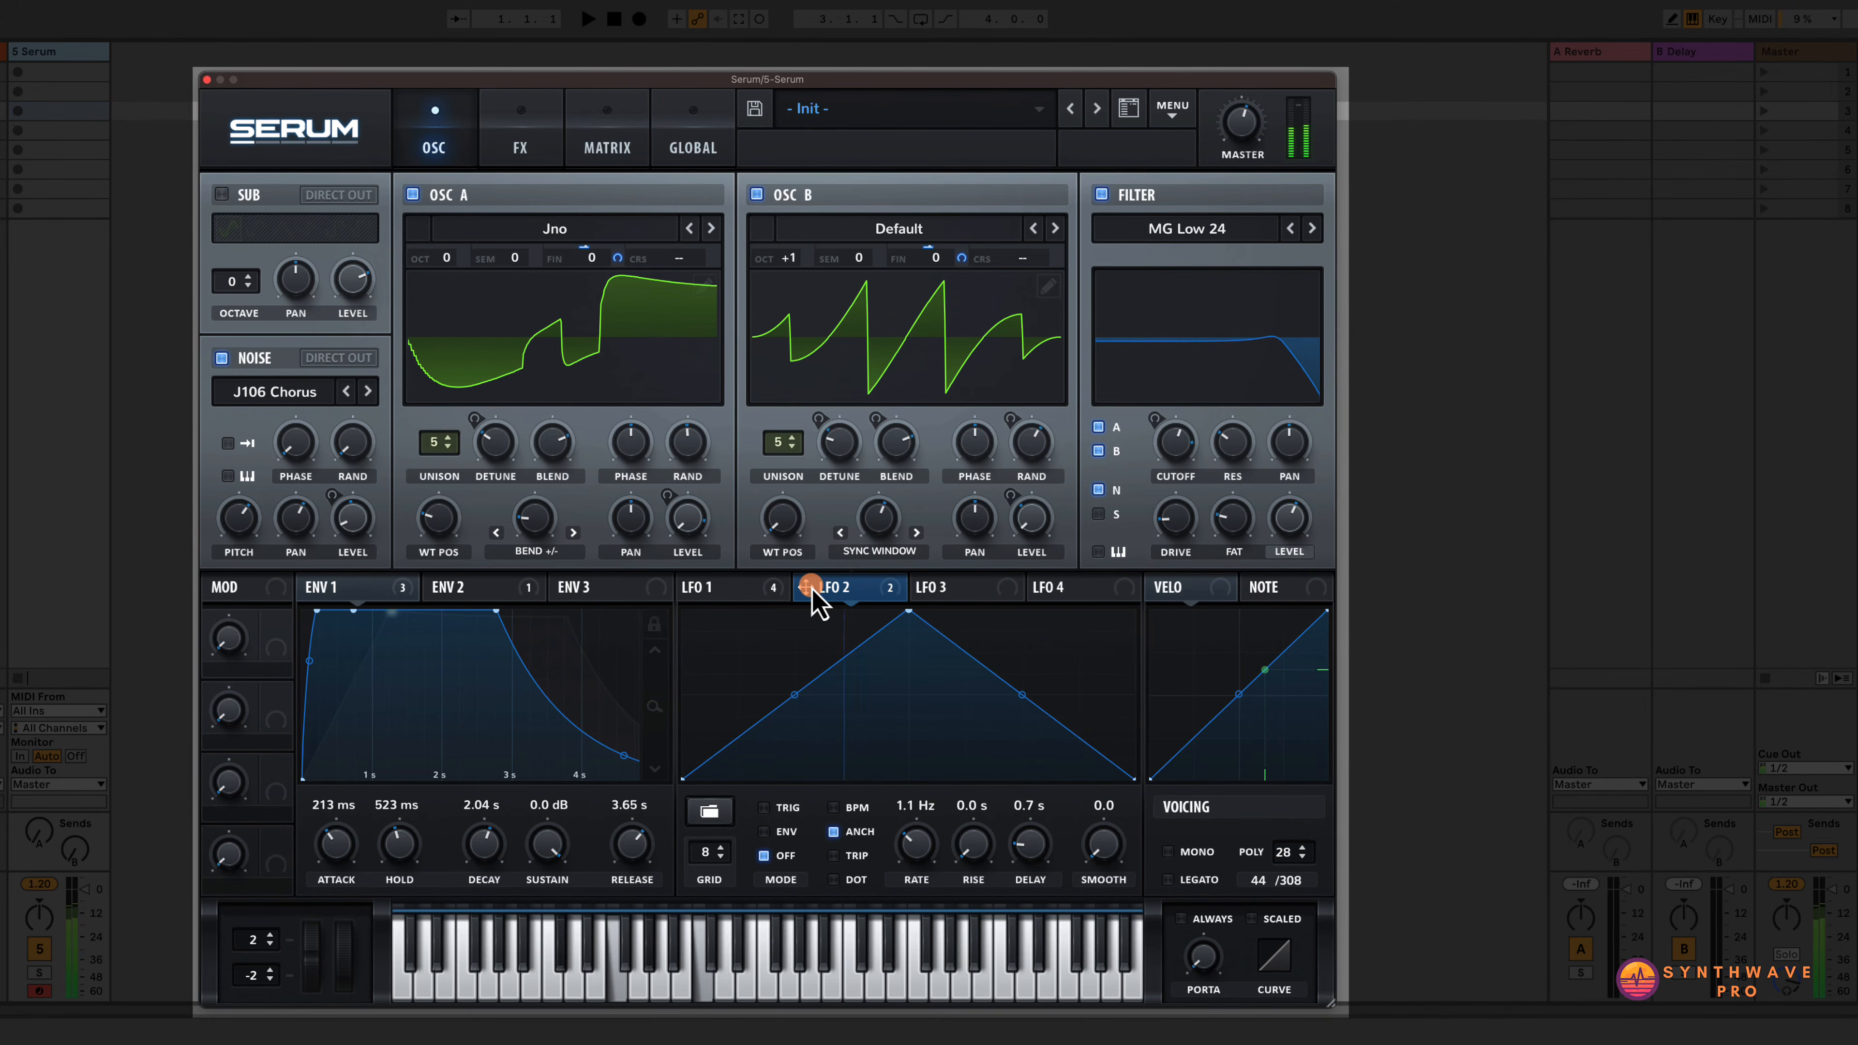
{"action": "left_click_drag", "start_coordinate": [812, 592], "coordinate": [291, 511]}
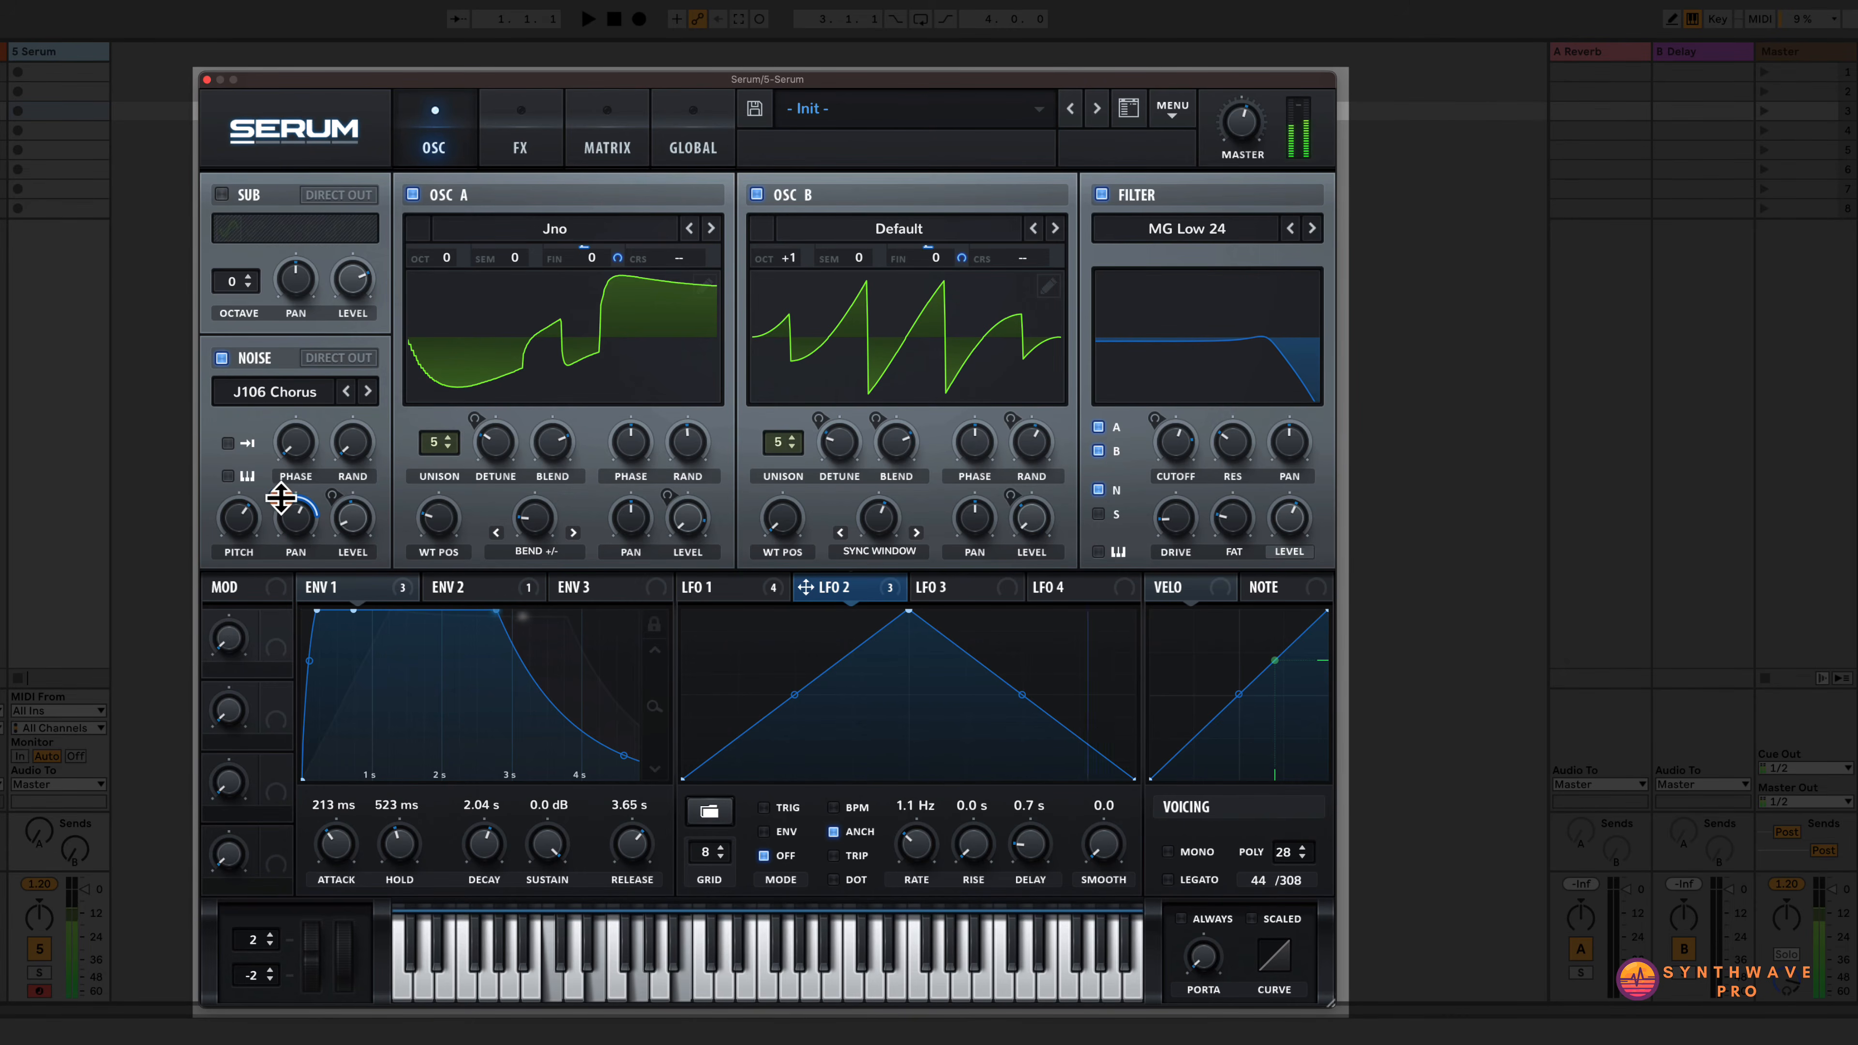
{"action": "left_click_drag", "start_coordinate": [281, 499], "coordinate": [288, 565]}
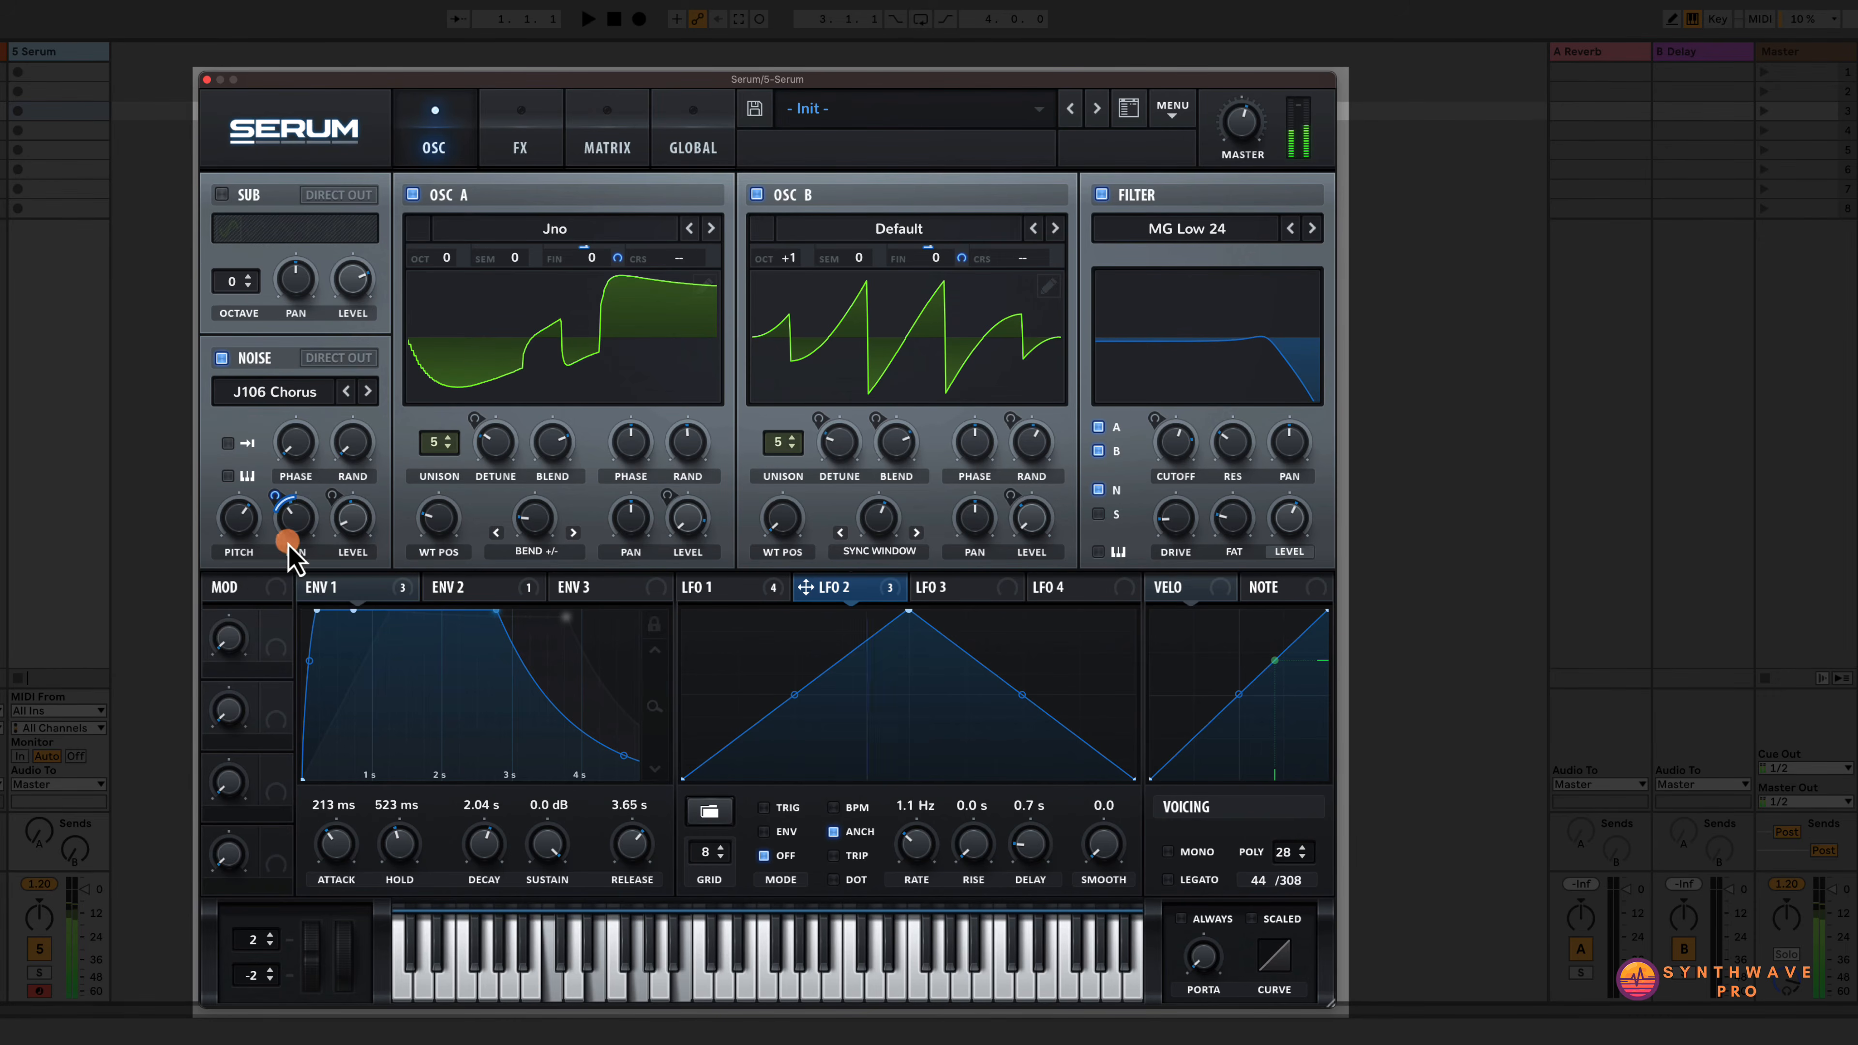
{"action": "left_click_drag", "start_coordinate": [283, 496], "coordinate": [282, 495]}
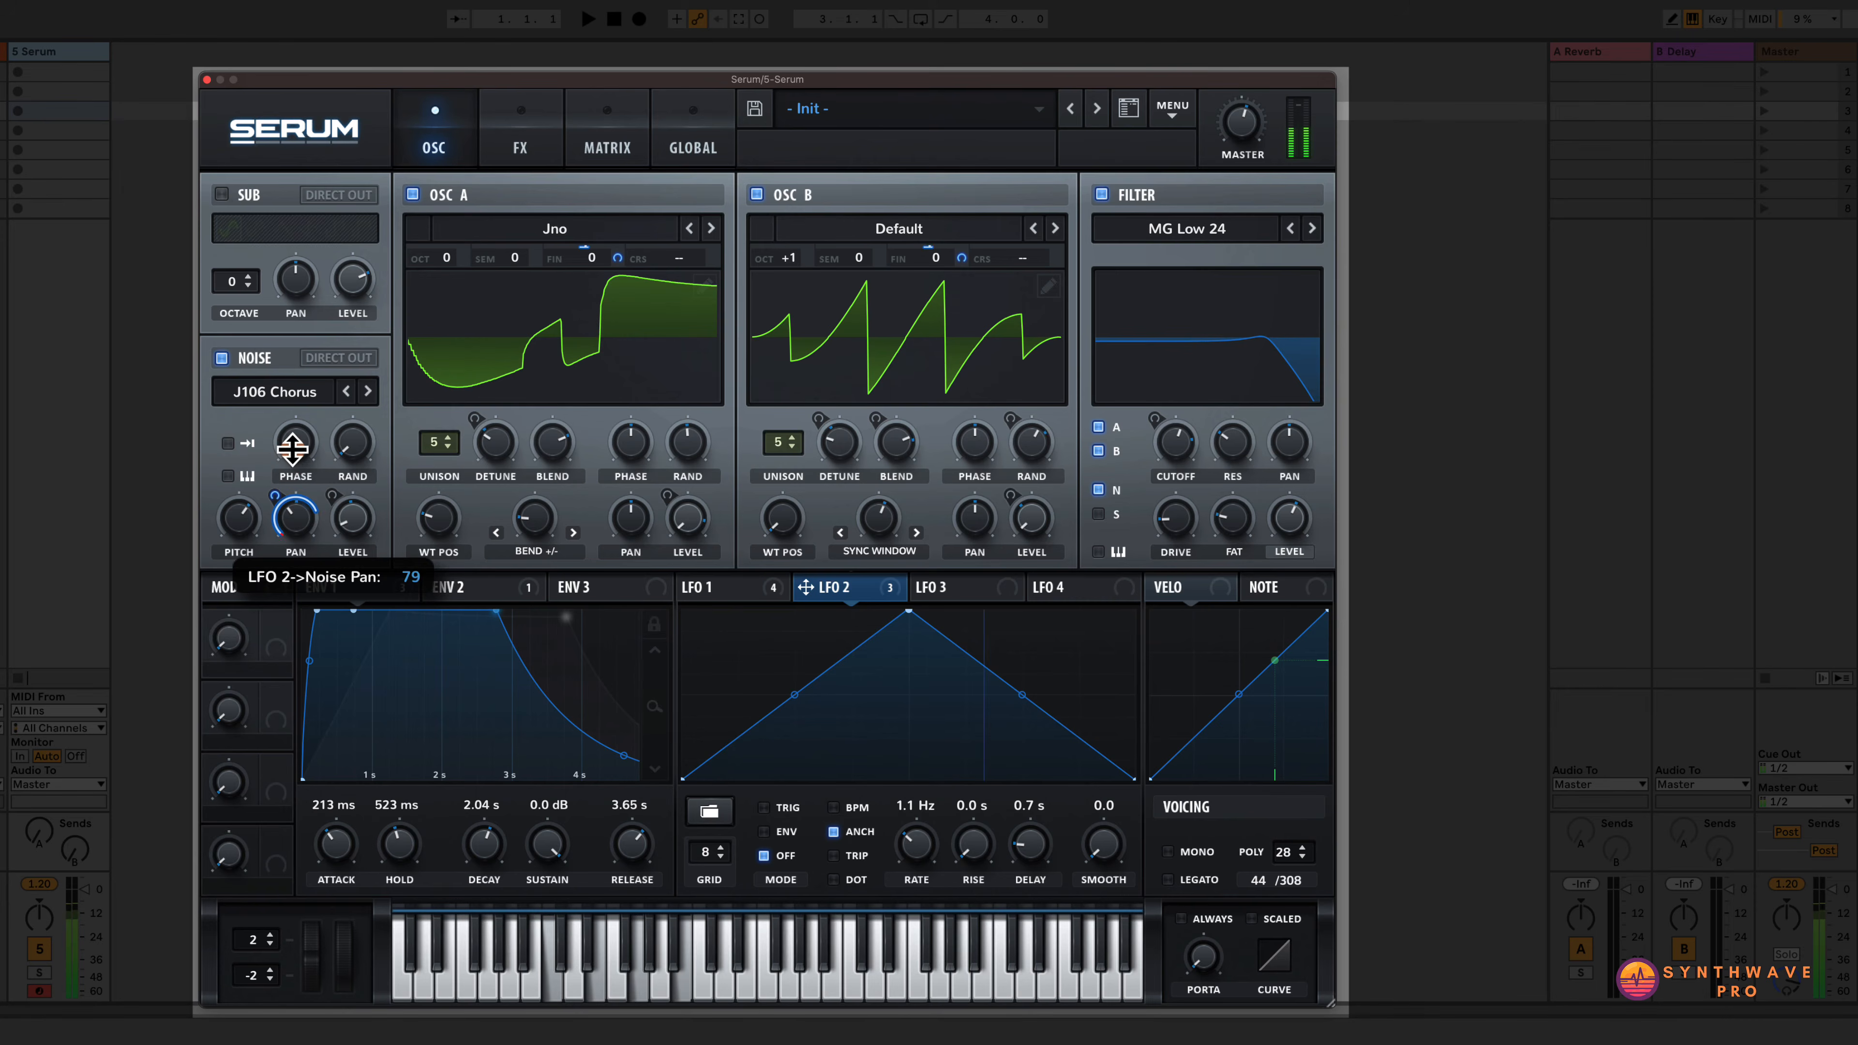
Fine-tune envelope 1's modulation of the noise level and adjust the filter cutoff.
{"action": "left_click", "coordinate": [341, 590]}
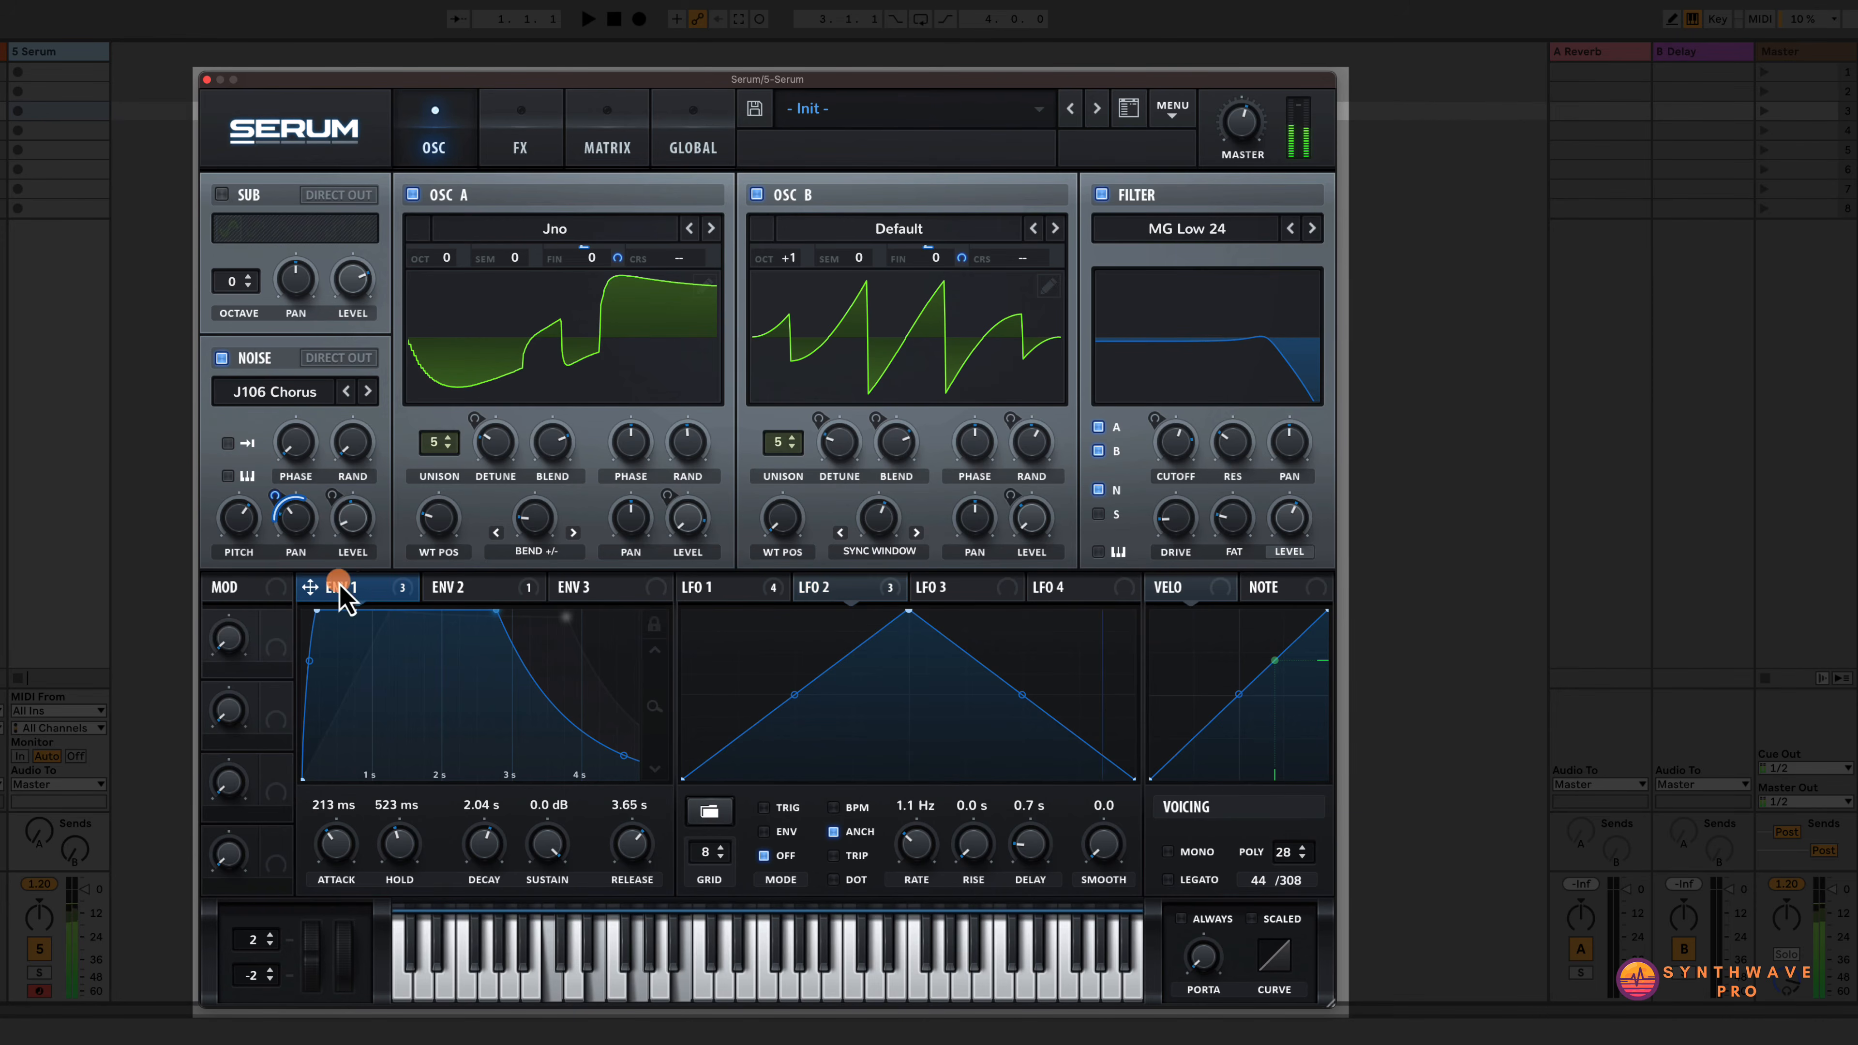
{"action": "left_click_drag", "start_coordinate": [333, 497], "coordinate": [333, 512]}
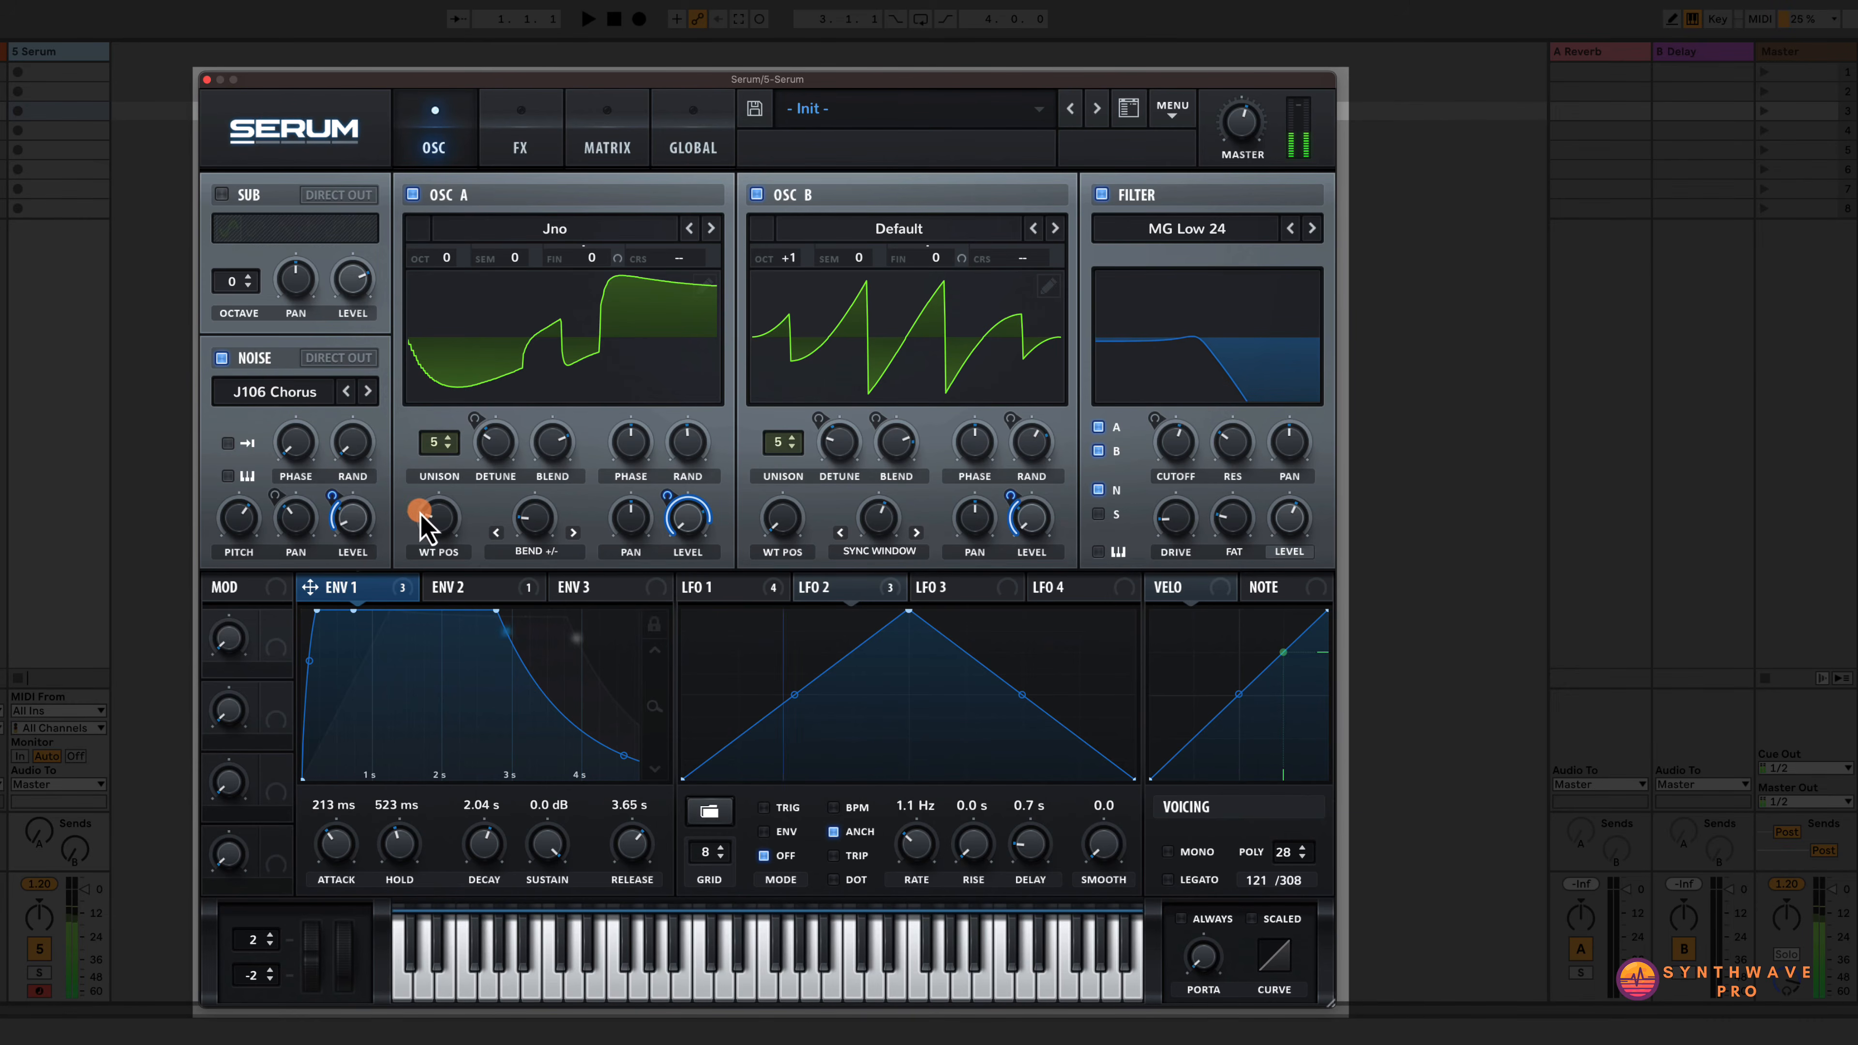
{"action": "left_click_drag", "start_coordinate": [1175, 459], "coordinate": [1181, 439]}
{"action": "left_click_drag", "start_coordinate": [1182, 434], "coordinate": [1175, 441]}
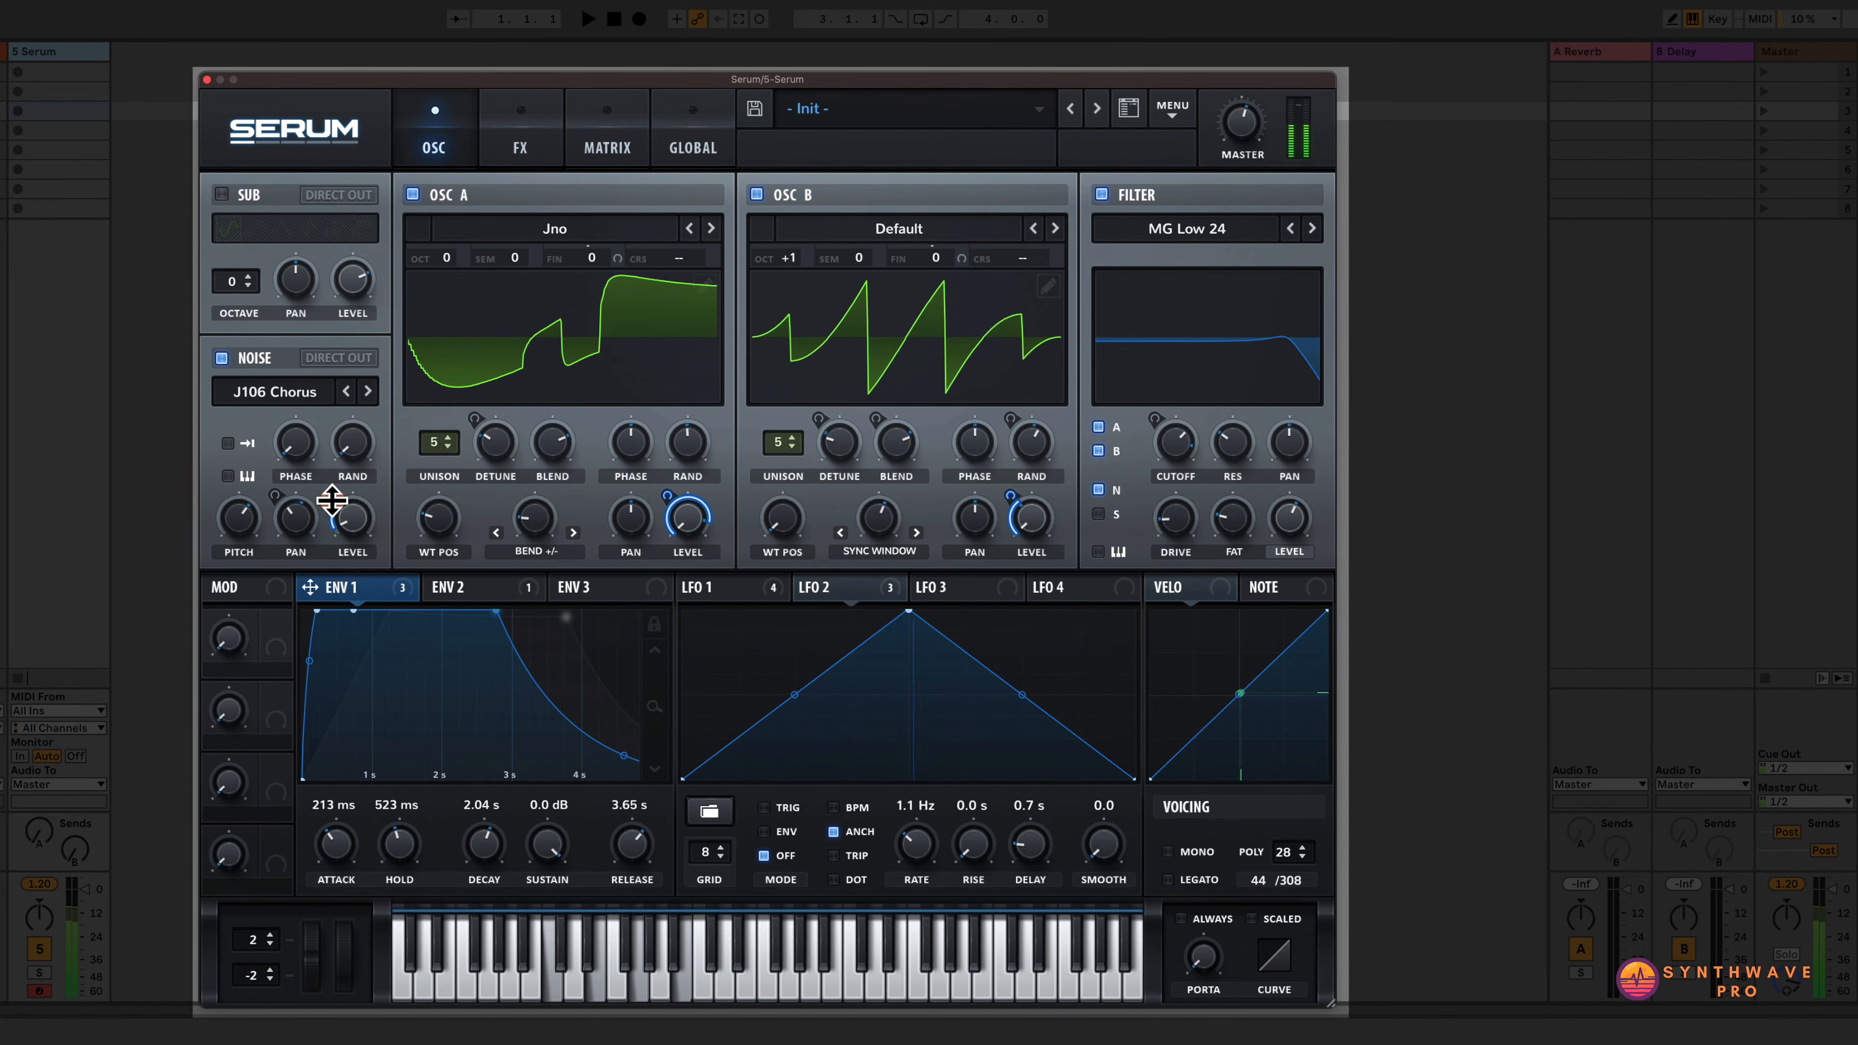
Enable the reverb effect and move it to the start of the effects chain.
{"action": "left_click", "coordinate": [519, 150]}
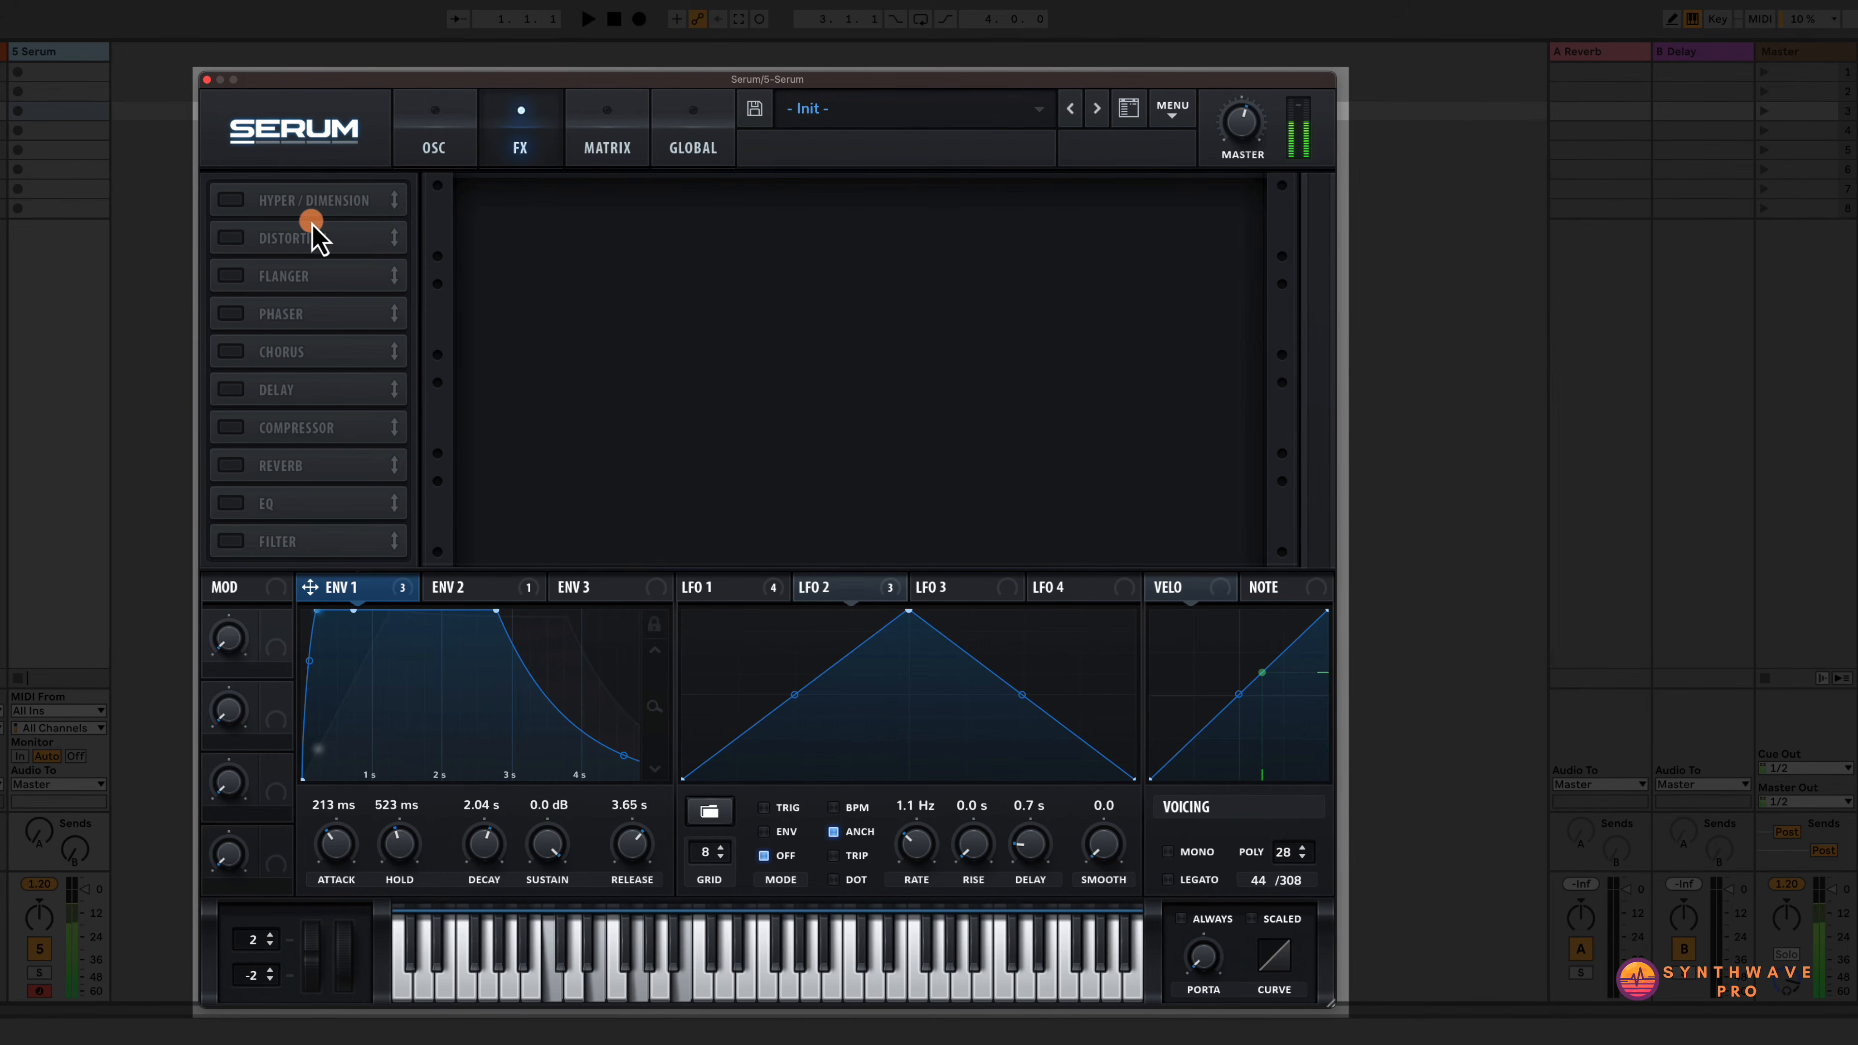
{"action": "left_click", "coordinate": [247, 467]}
{"action": "left_click_drag", "start_coordinate": [281, 469], "coordinate": [296, 198]}
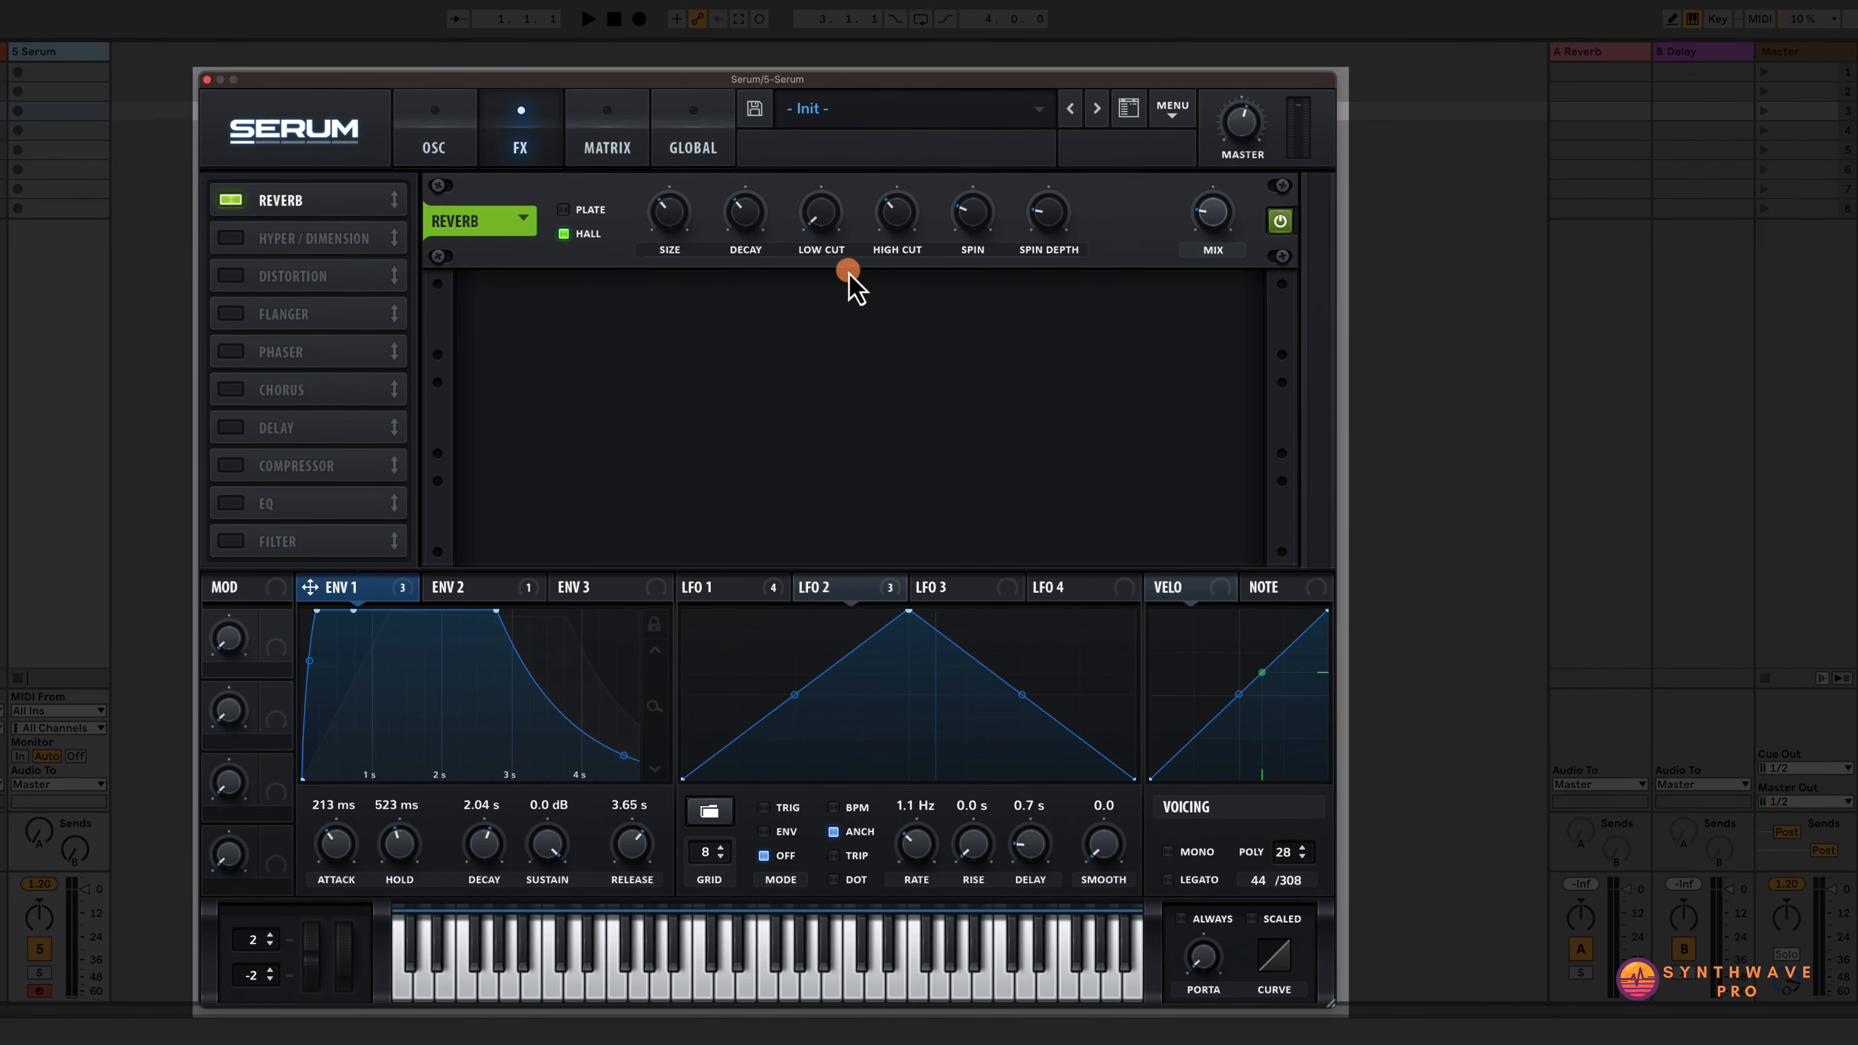
Raise the reverb's mix, size and decay, and try the Plate type before returning to Hall.
{"action": "left_click_drag", "start_coordinate": [1214, 218], "coordinate": [1214, 196]}
{"action": "left_click_drag", "start_coordinate": [677, 208], "coordinate": [678, 200]}
{"action": "left_click_drag", "start_coordinate": [743, 207], "coordinate": [741, 202]}
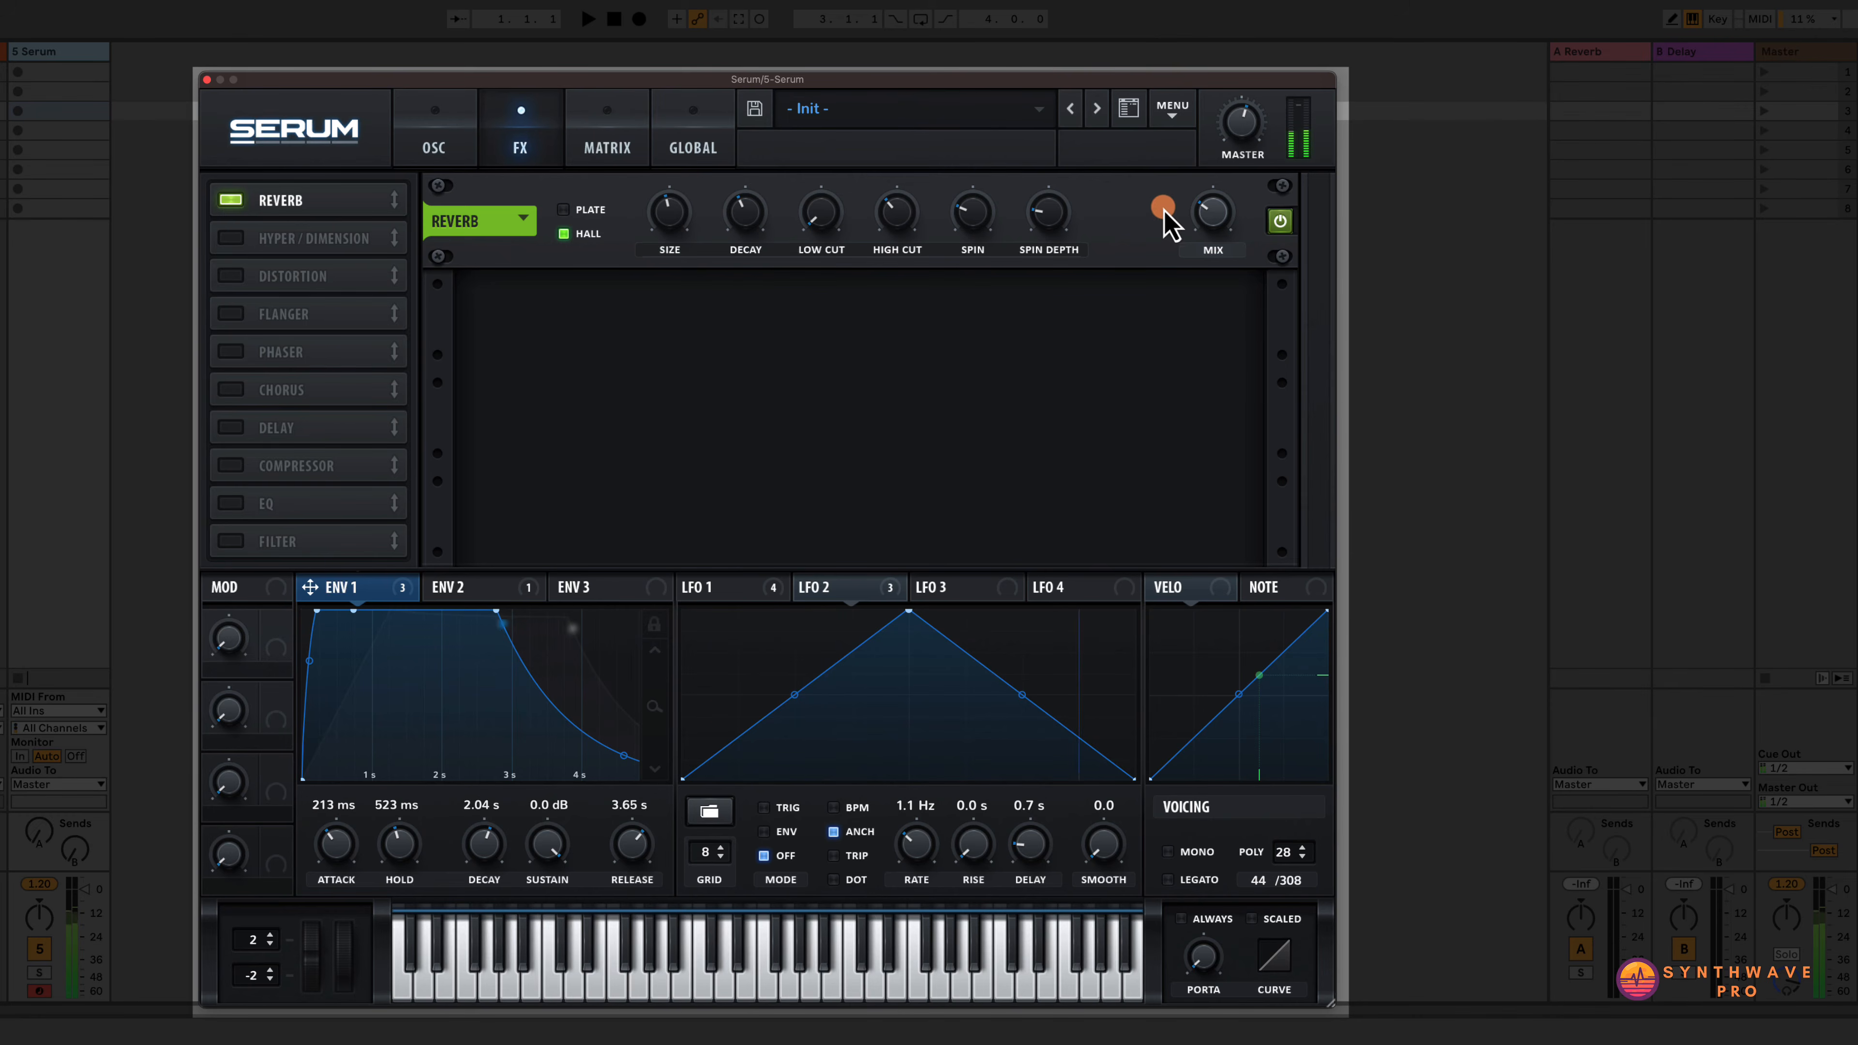
{"action": "left_click", "coordinate": [566, 211]}
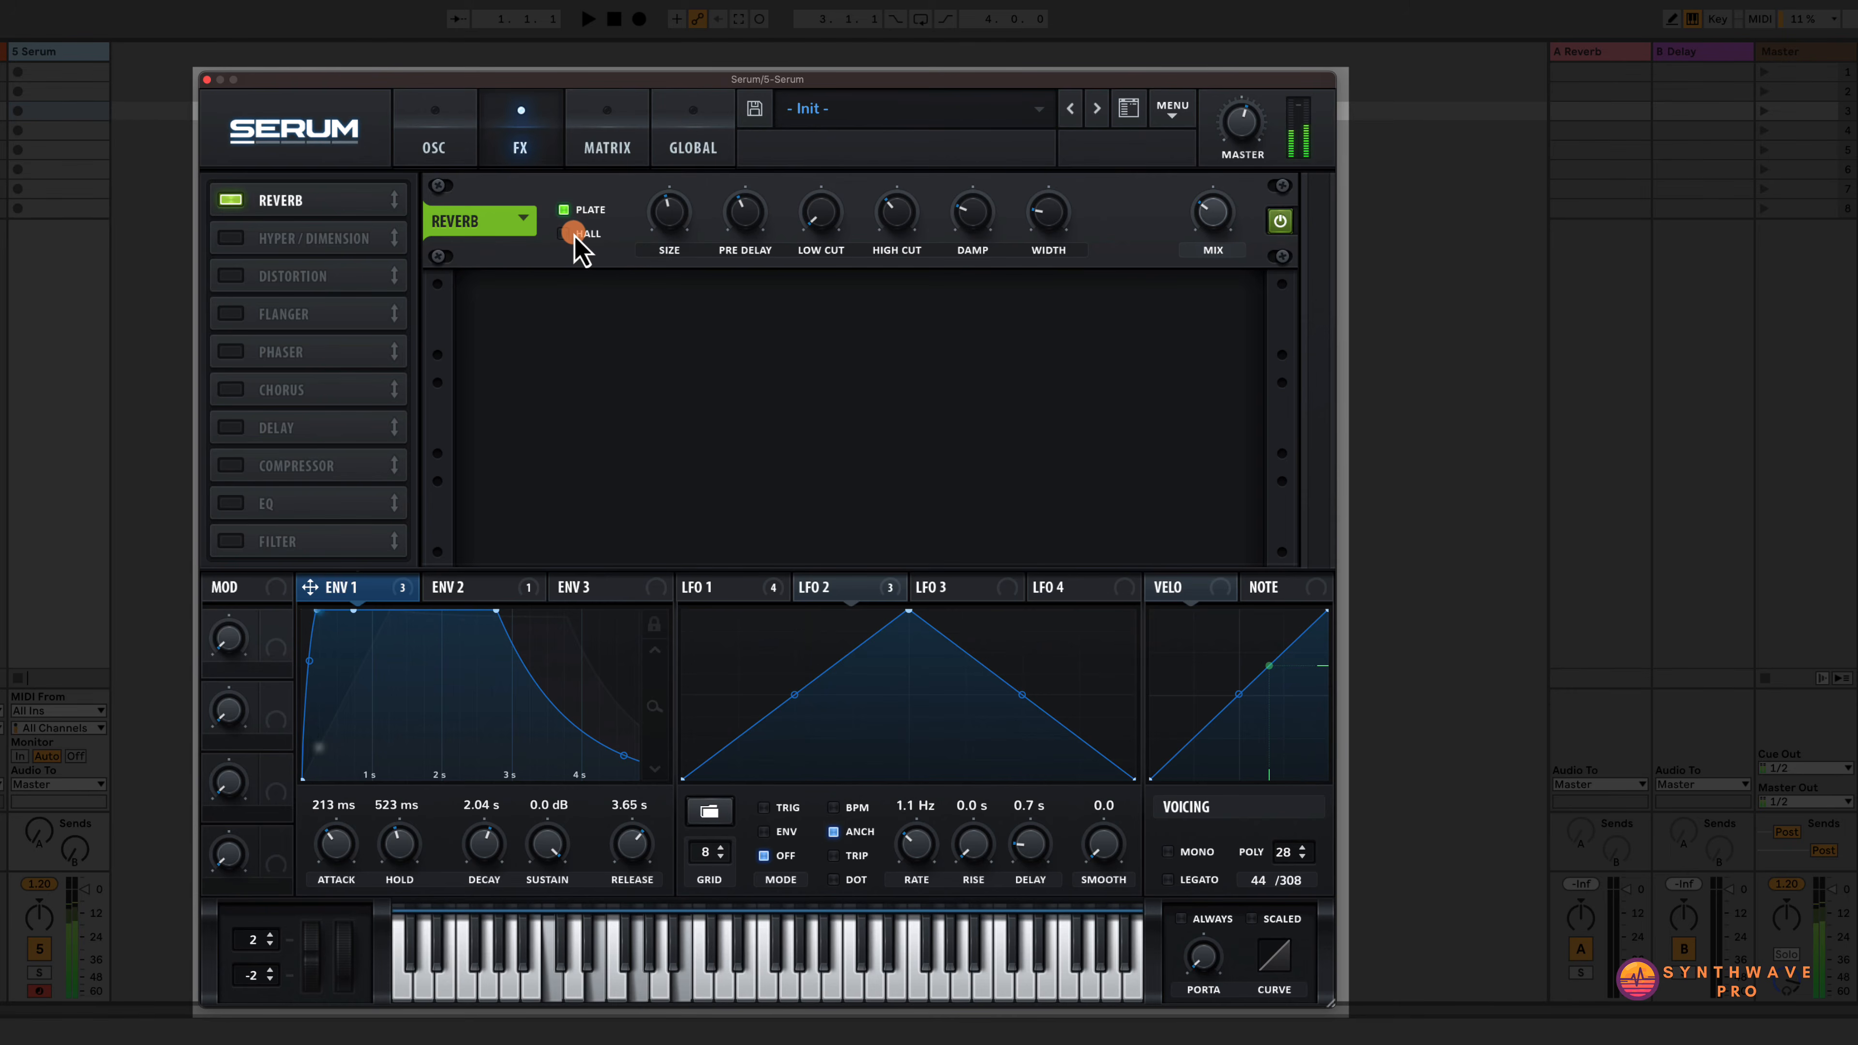
{"action": "left_click", "coordinate": [566, 234]}
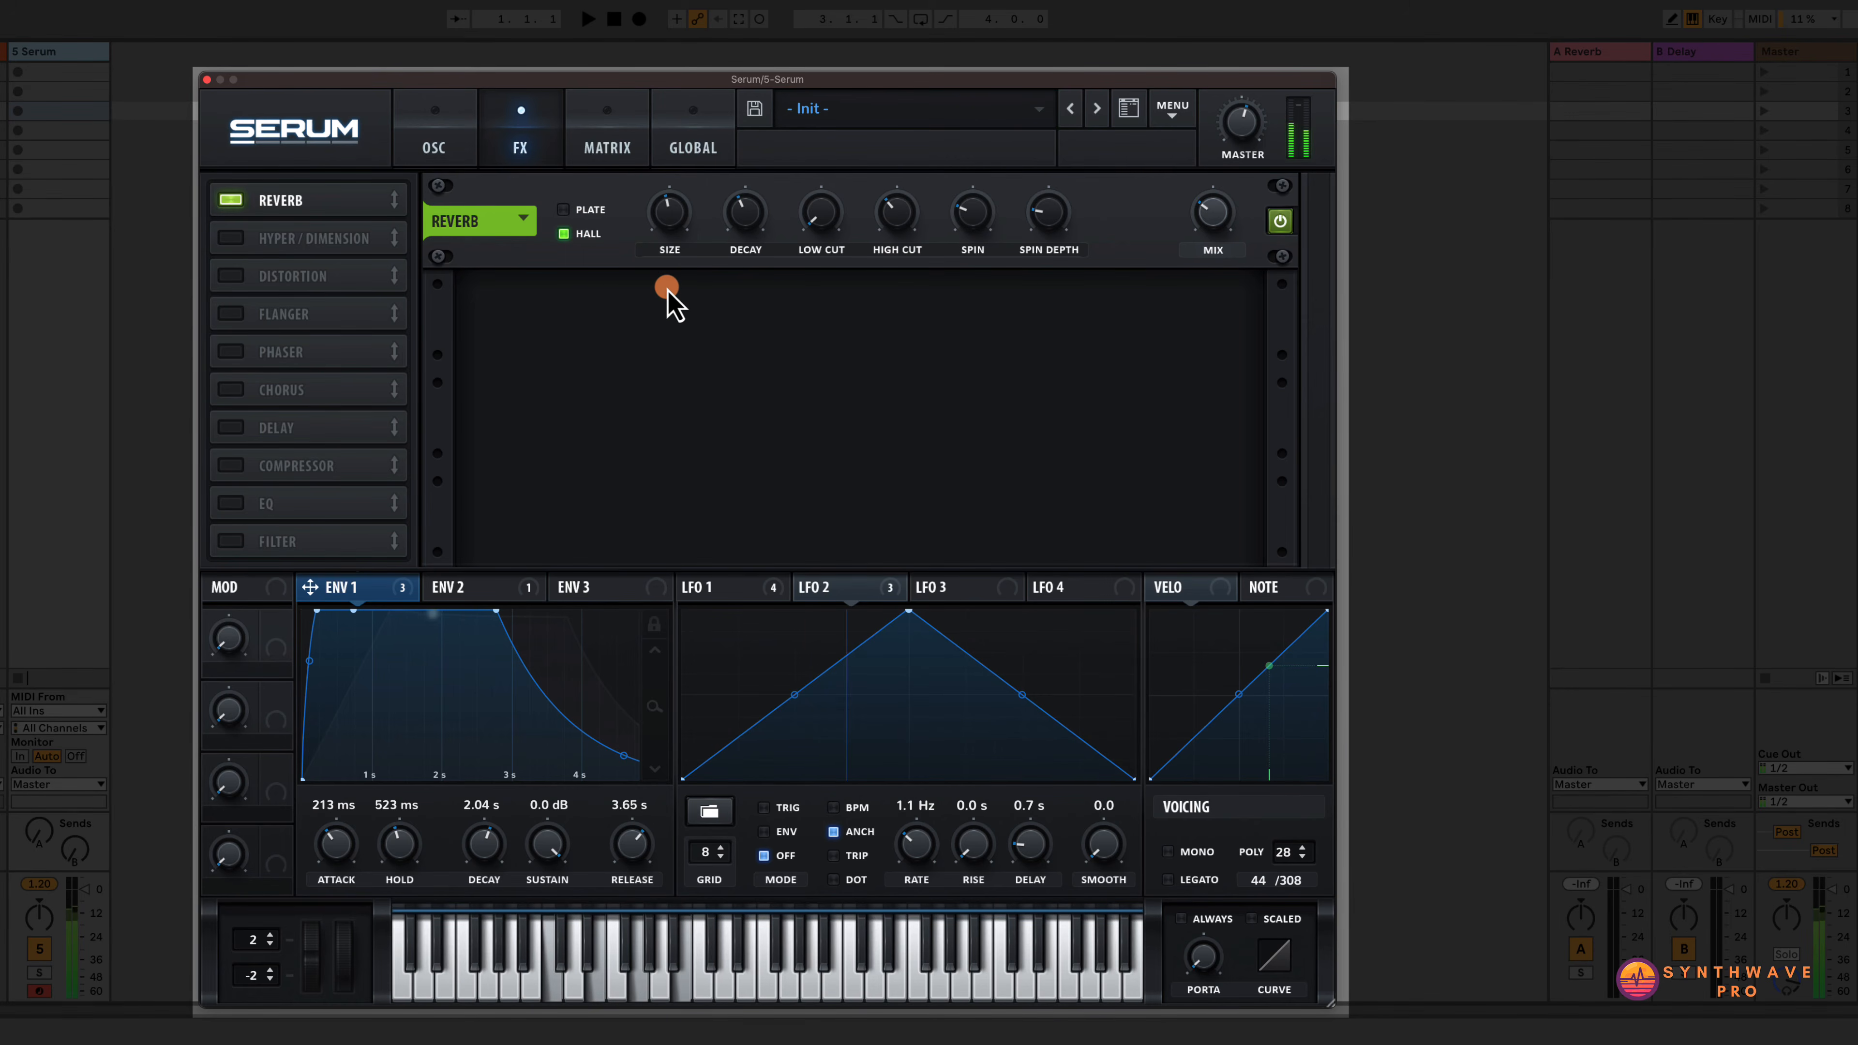
Enable the delay right after the reverb, adjust its mix, and set its filter to 1539 with Q 4.2 and the right time to 1/8.
{"action": "left_click", "coordinate": [232, 427]}
{"action": "left_click_drag", "start_coordinate": [320, 439], "coordinate": [360, 241]}
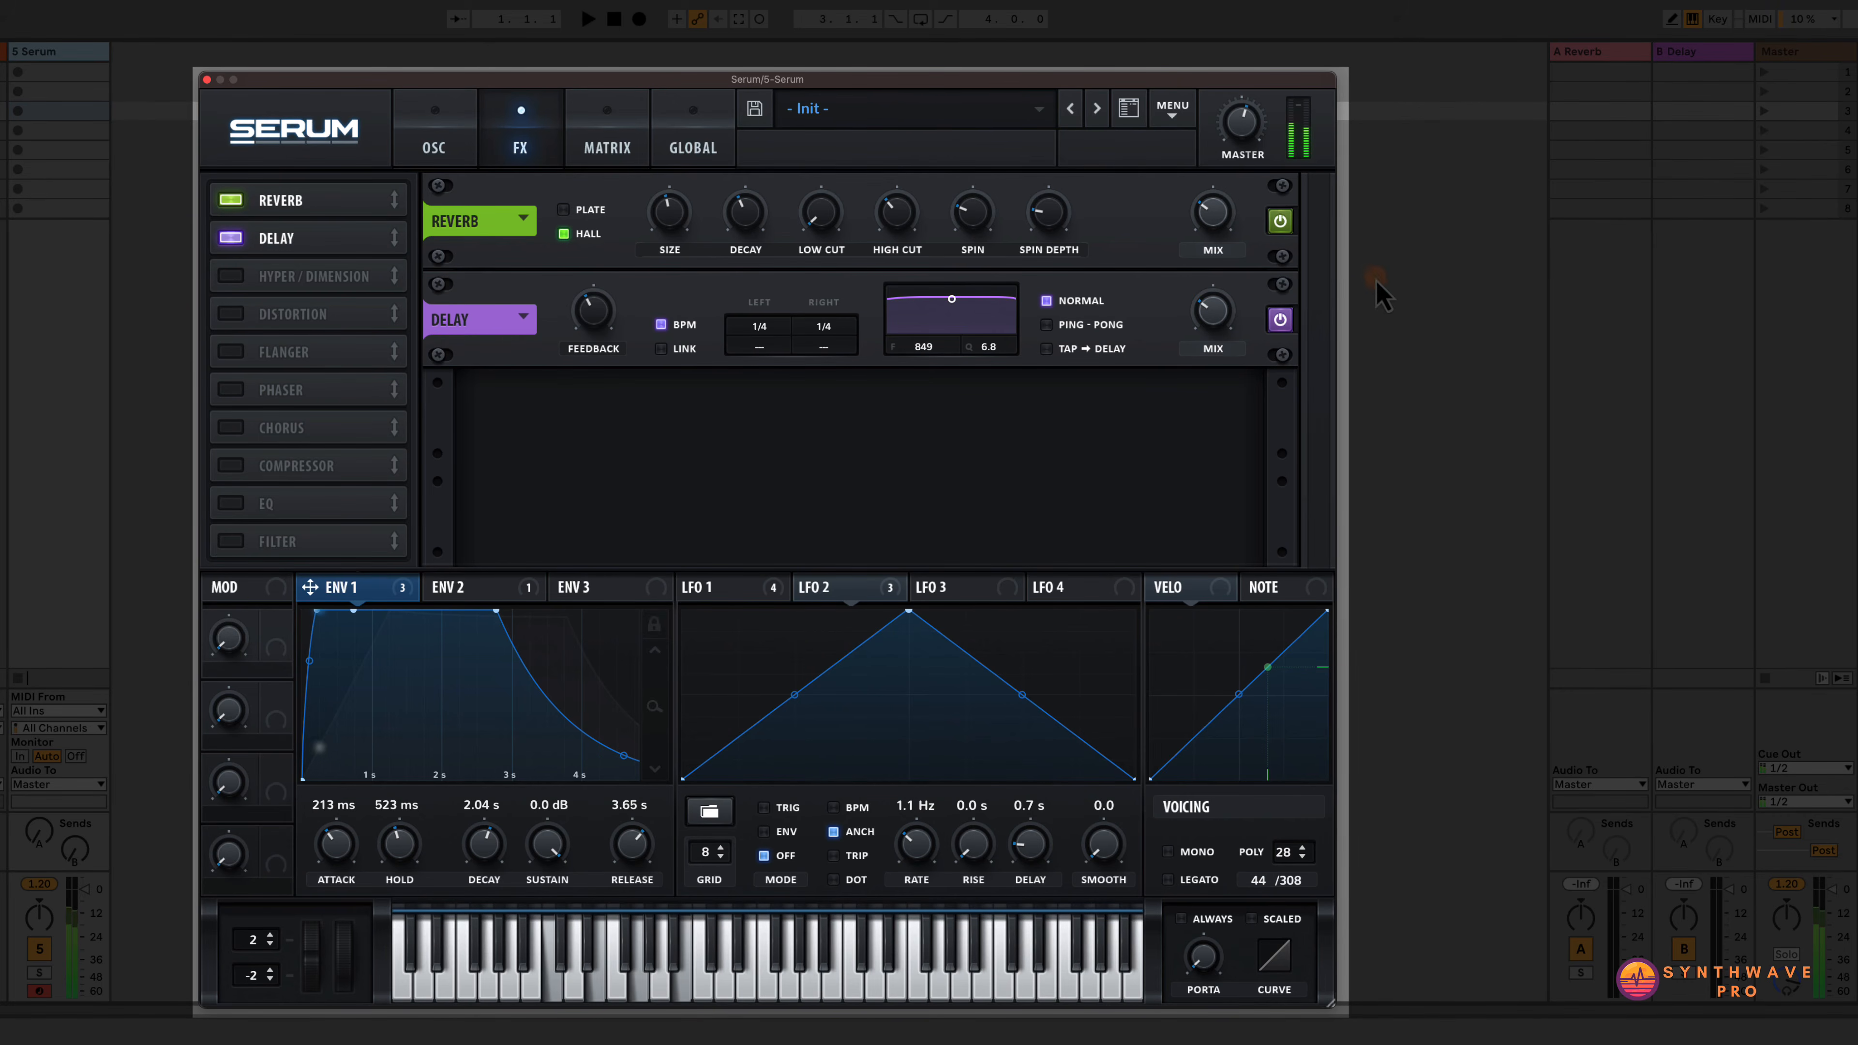
{"action": "left_click_drag", "start_coordinate": [1223, 327], "coordinate": [1216, 310]}
{"action": "left_click_drag", "start_coordinate": [951, 303], "coordinate": [962, 313]}
{"action": "left_click_drag", "start_coordinate": [841, 333], "coordinate": [754, 327]}
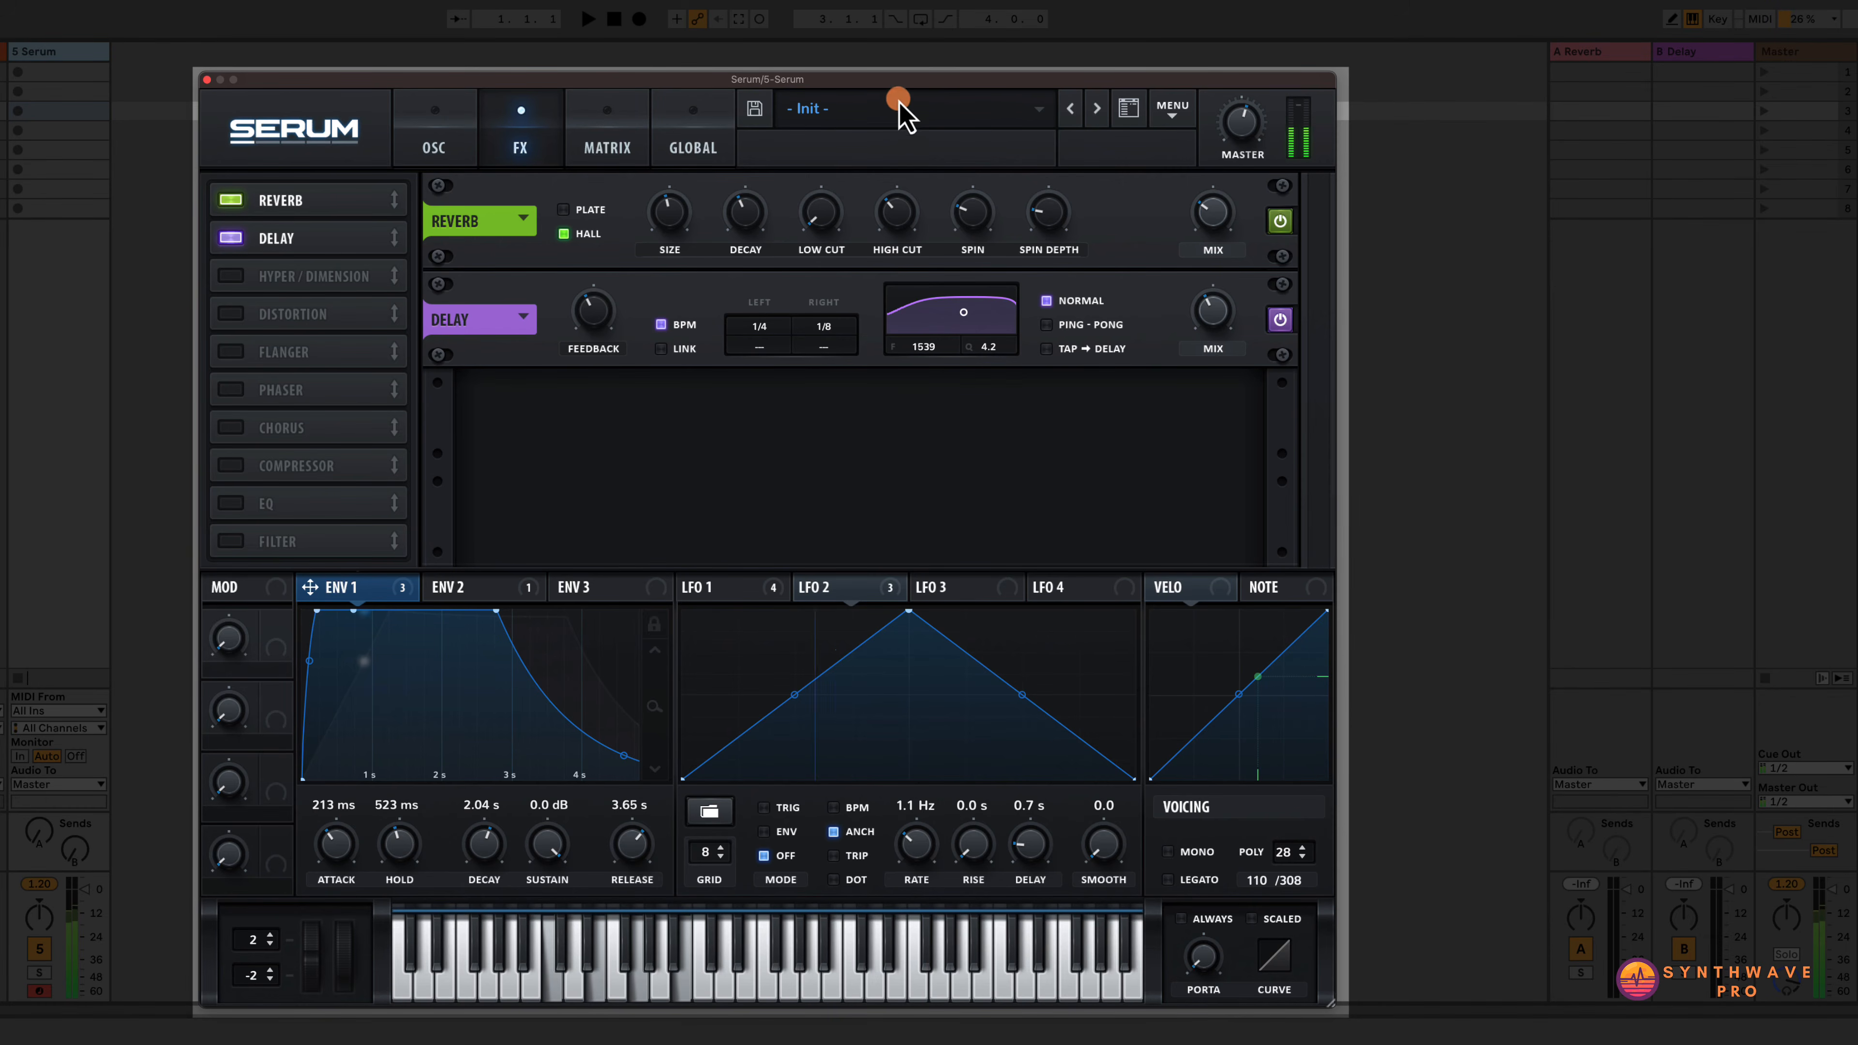
Enable the chorus right after the delay and lower its mix below 50%.
{"action": "left_click", "coordinate": [230, 427]}
{"action": "left_click_drag", "start_coordinate": [278, 427], "coordinate": [277, 276]}
{"action": "left_click", "coordinate": [1214, 412]}
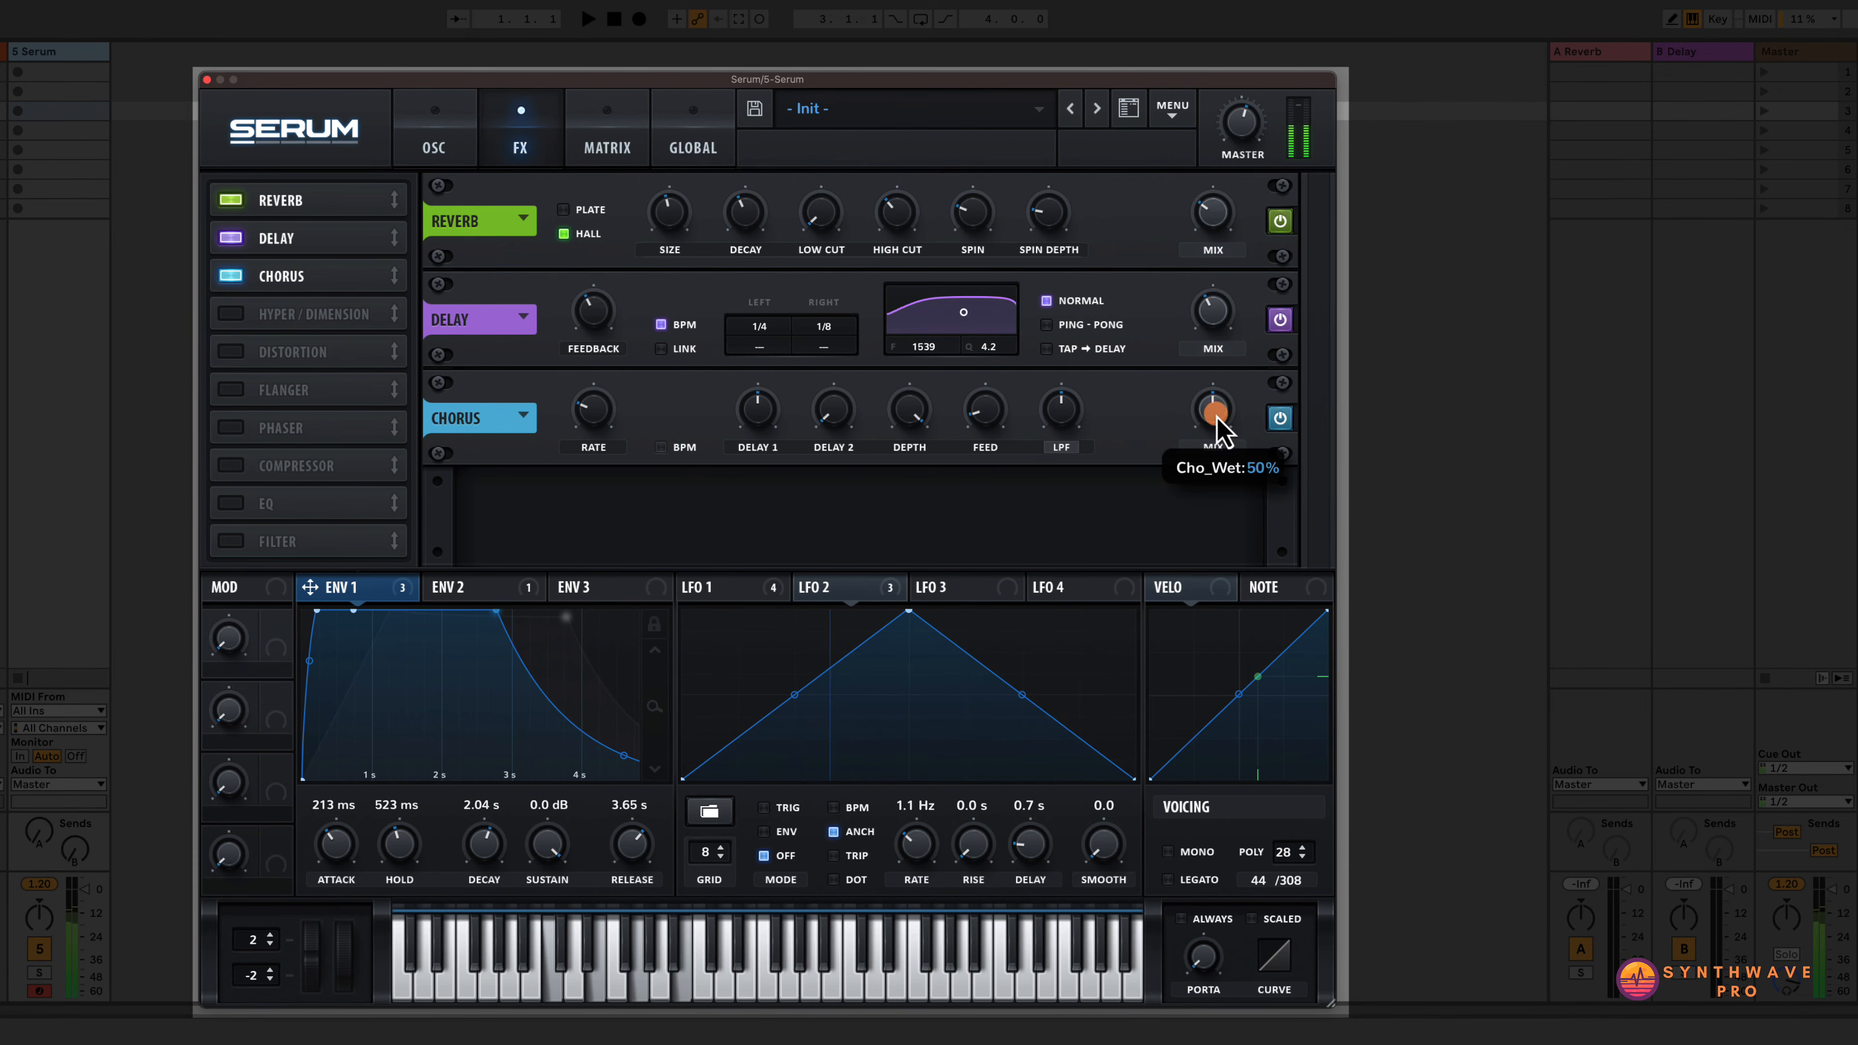
{"action": "left_click_drag", "start_coordinate": [1217, 416], "coordinate": [1216, 430]}
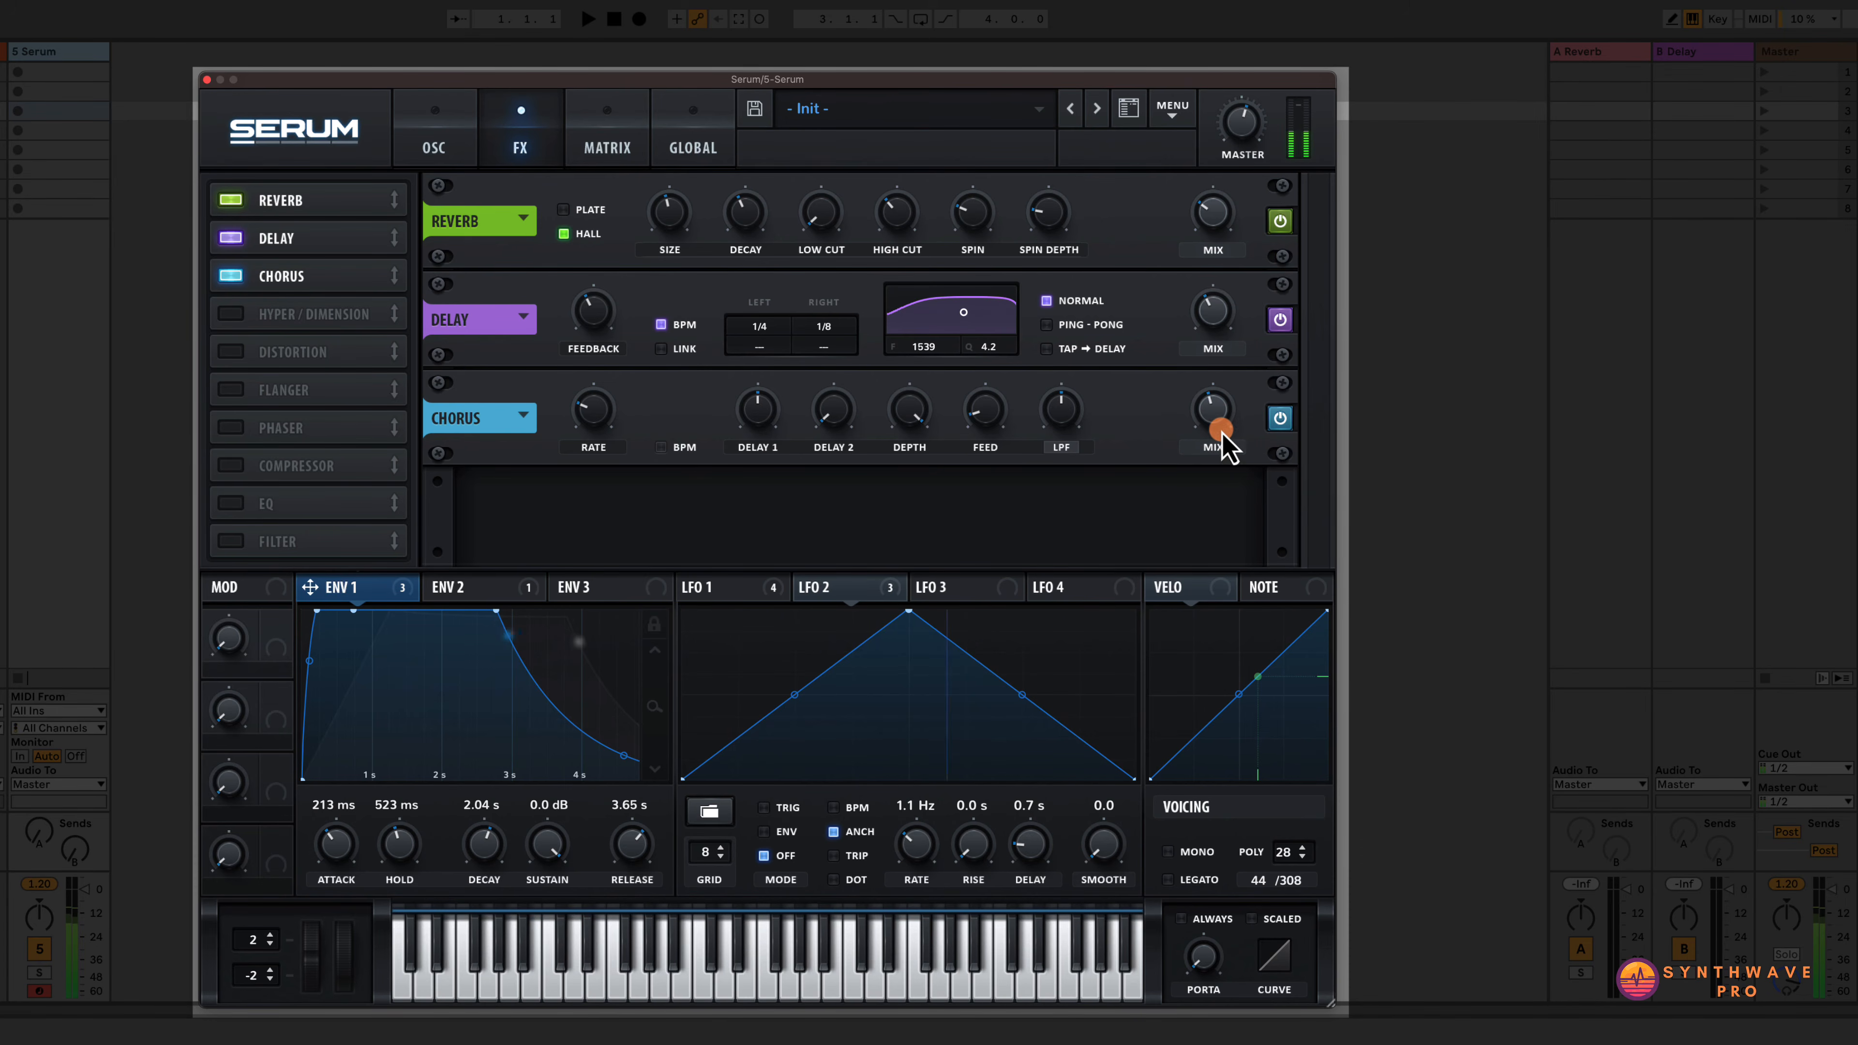
Raise the chorus low-pass filter and feedback, fine-tune its rate, and reduce its mix further.
{"action": "left_click", "coordinate": [1067, 404]}
{"action": "left_click", "coordinate": [986, 396]}
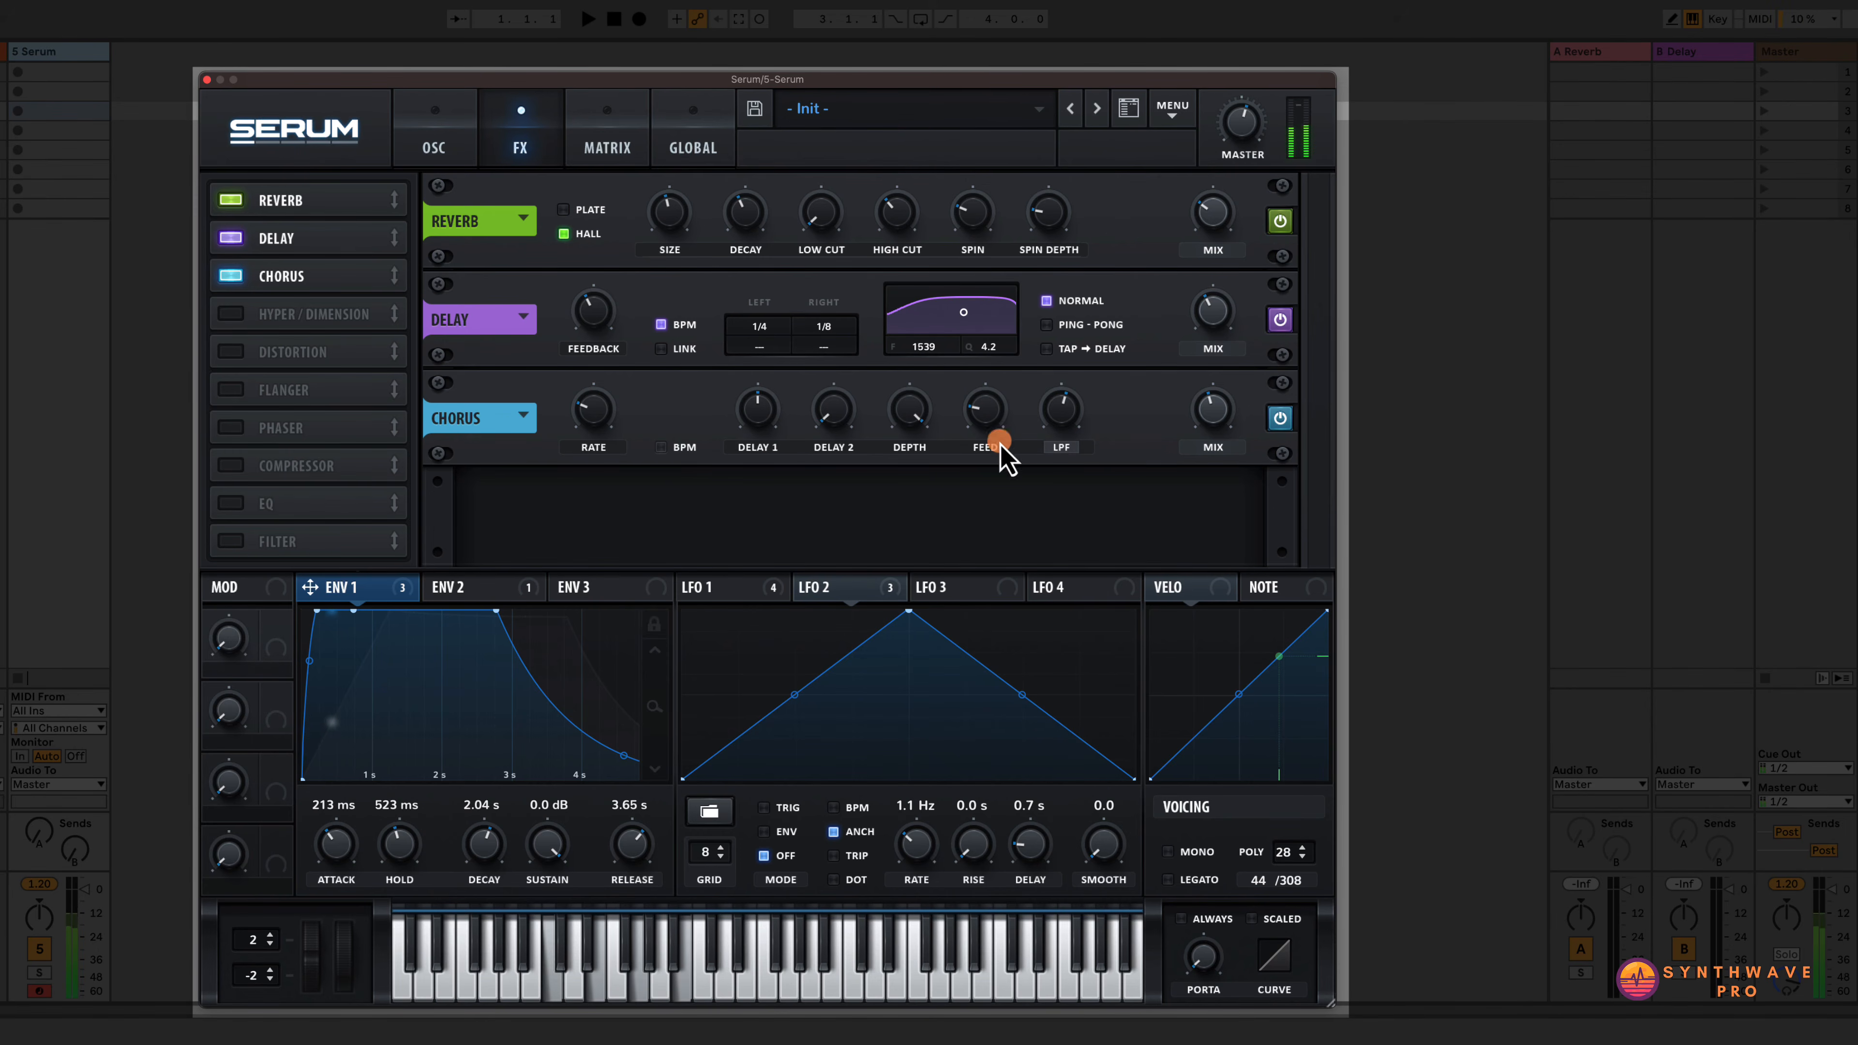
{"action": "left_click_drag", "start_coordinate": [1203, 414], "coordinate": [1209, 432]}
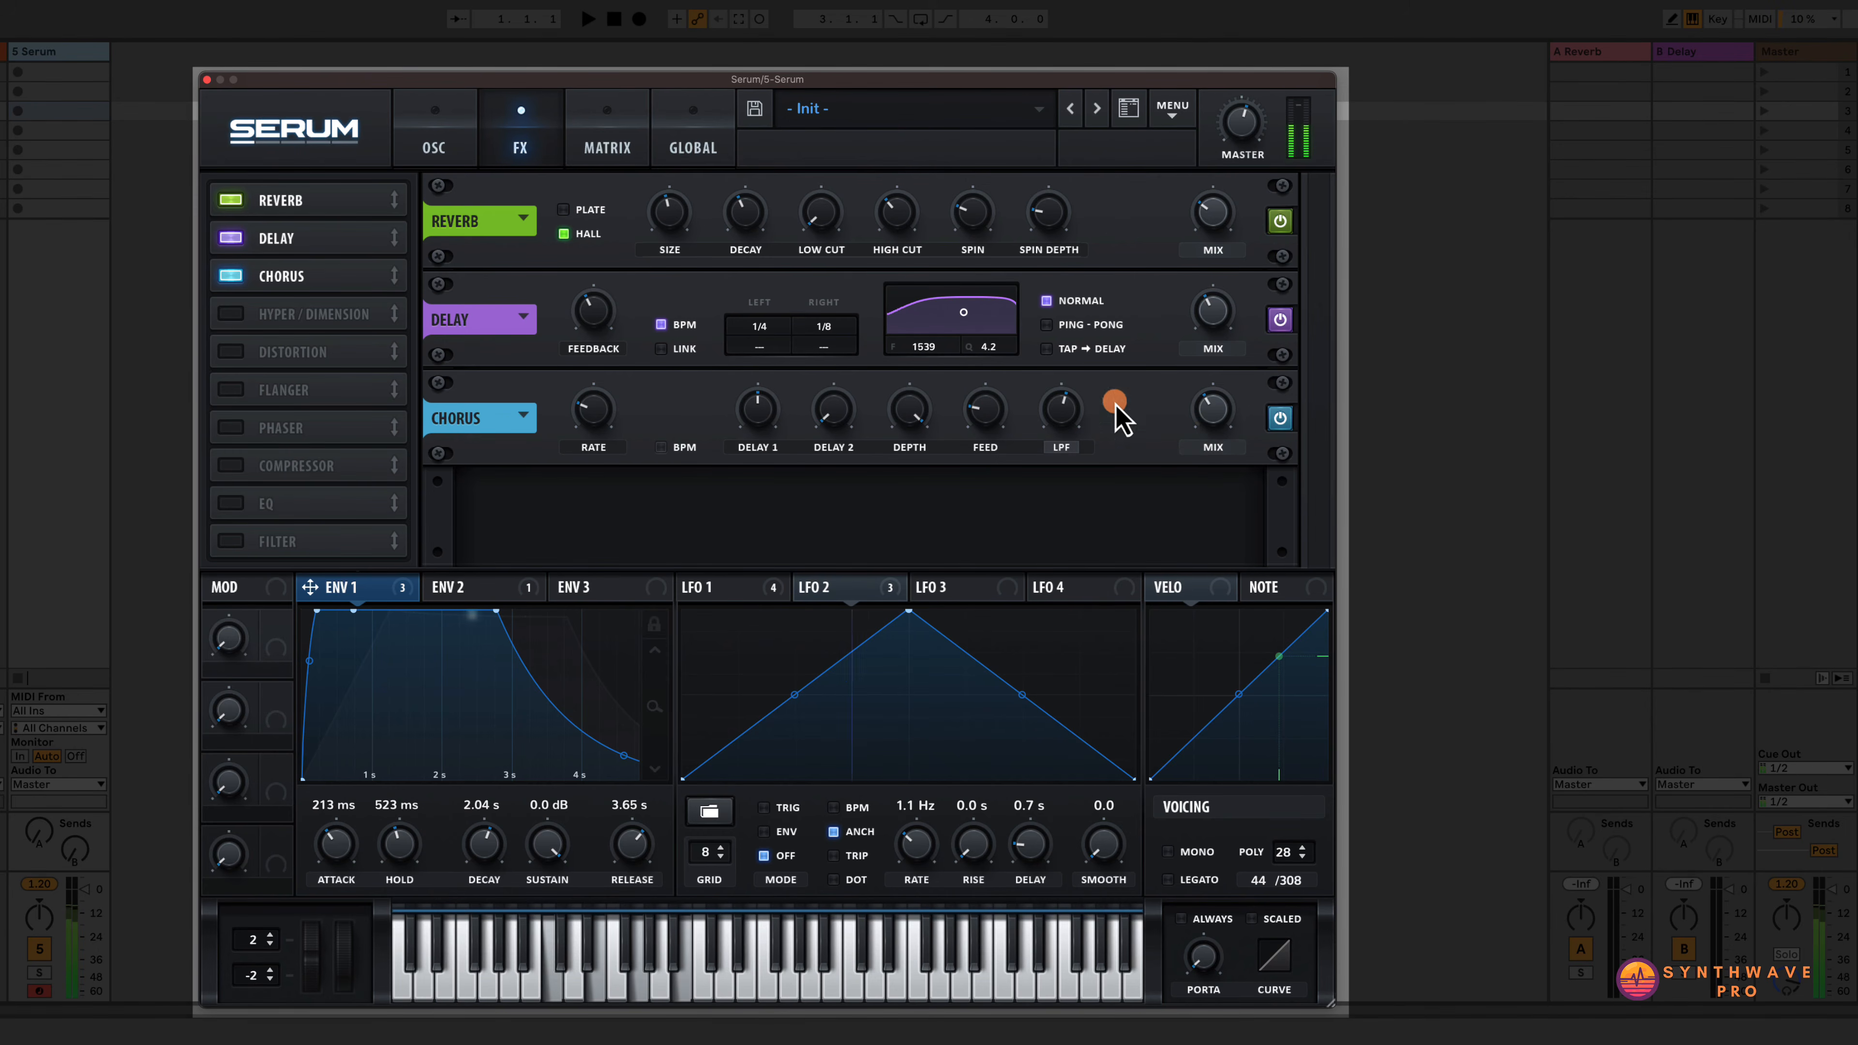
{"action": "left_click_drag", "start_coordinate": [622, 414], "coordinate": [608, 414]}
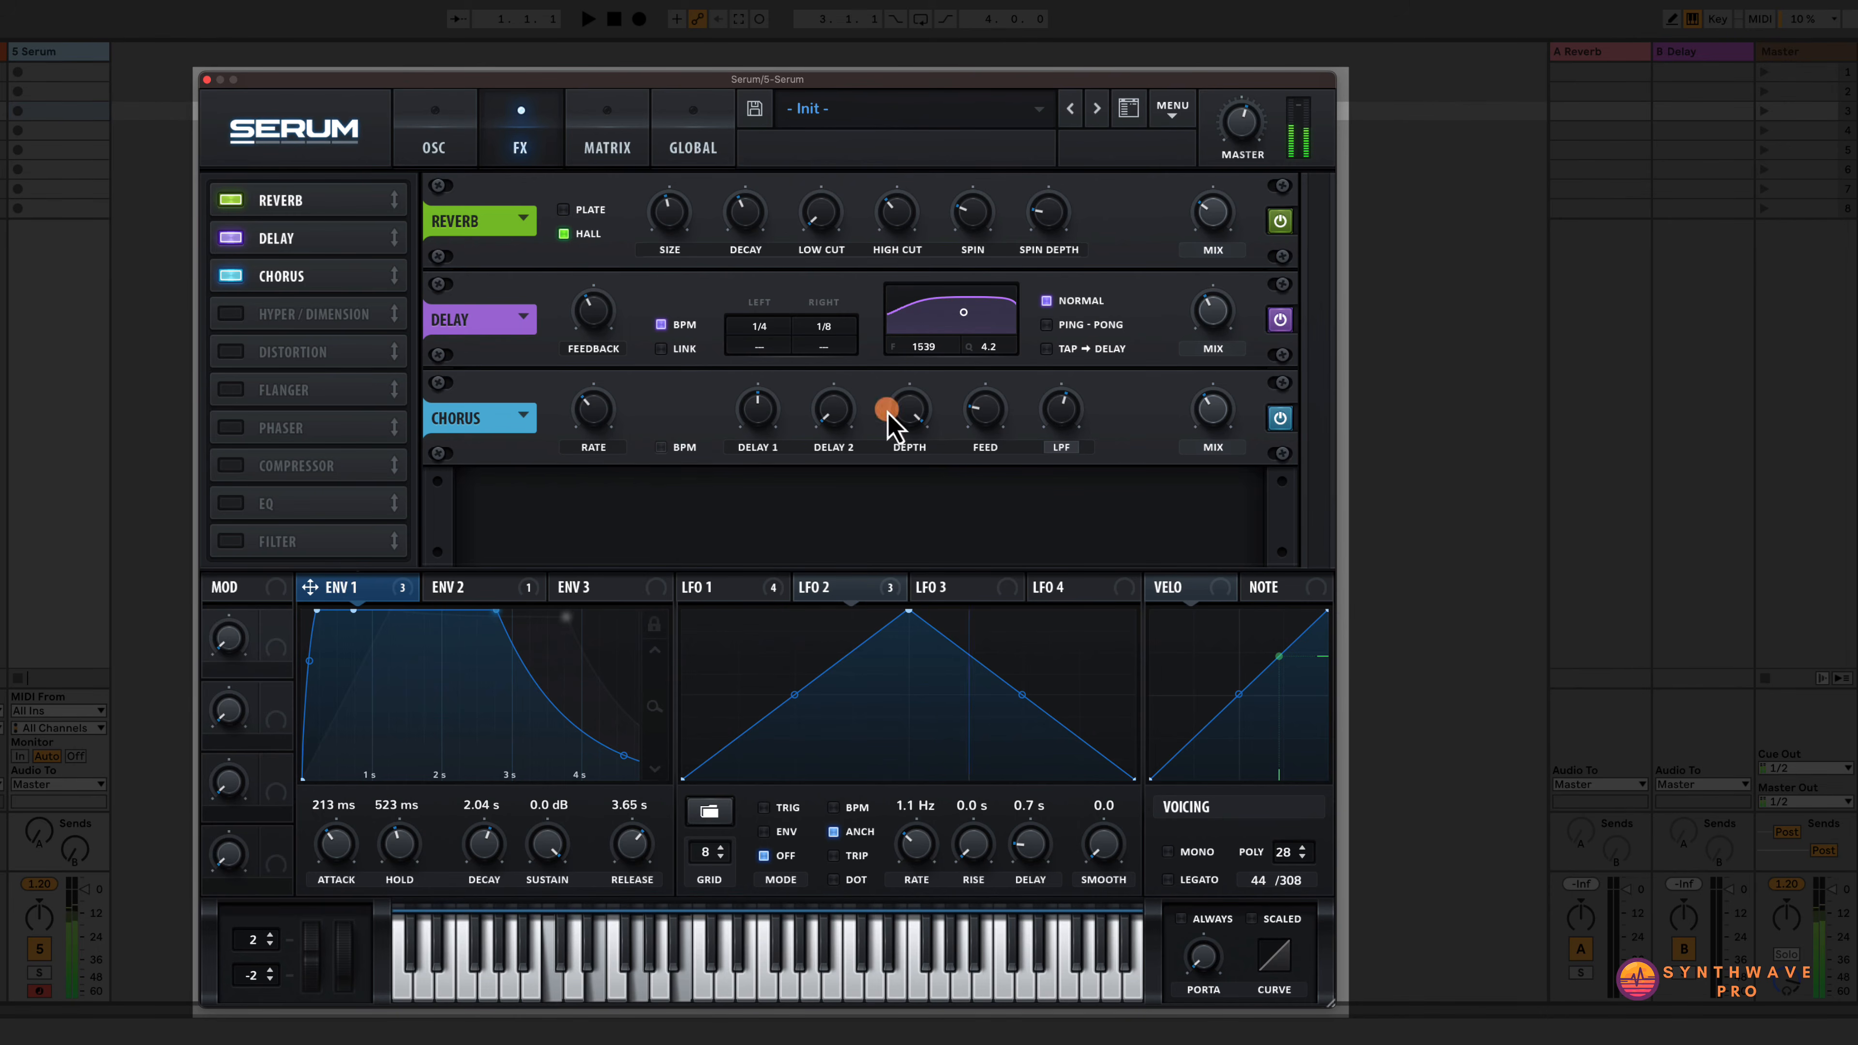
{"action": "left_click_drag", "start_coordinate": [1204, 409], "coordinate": [1213, 432]}
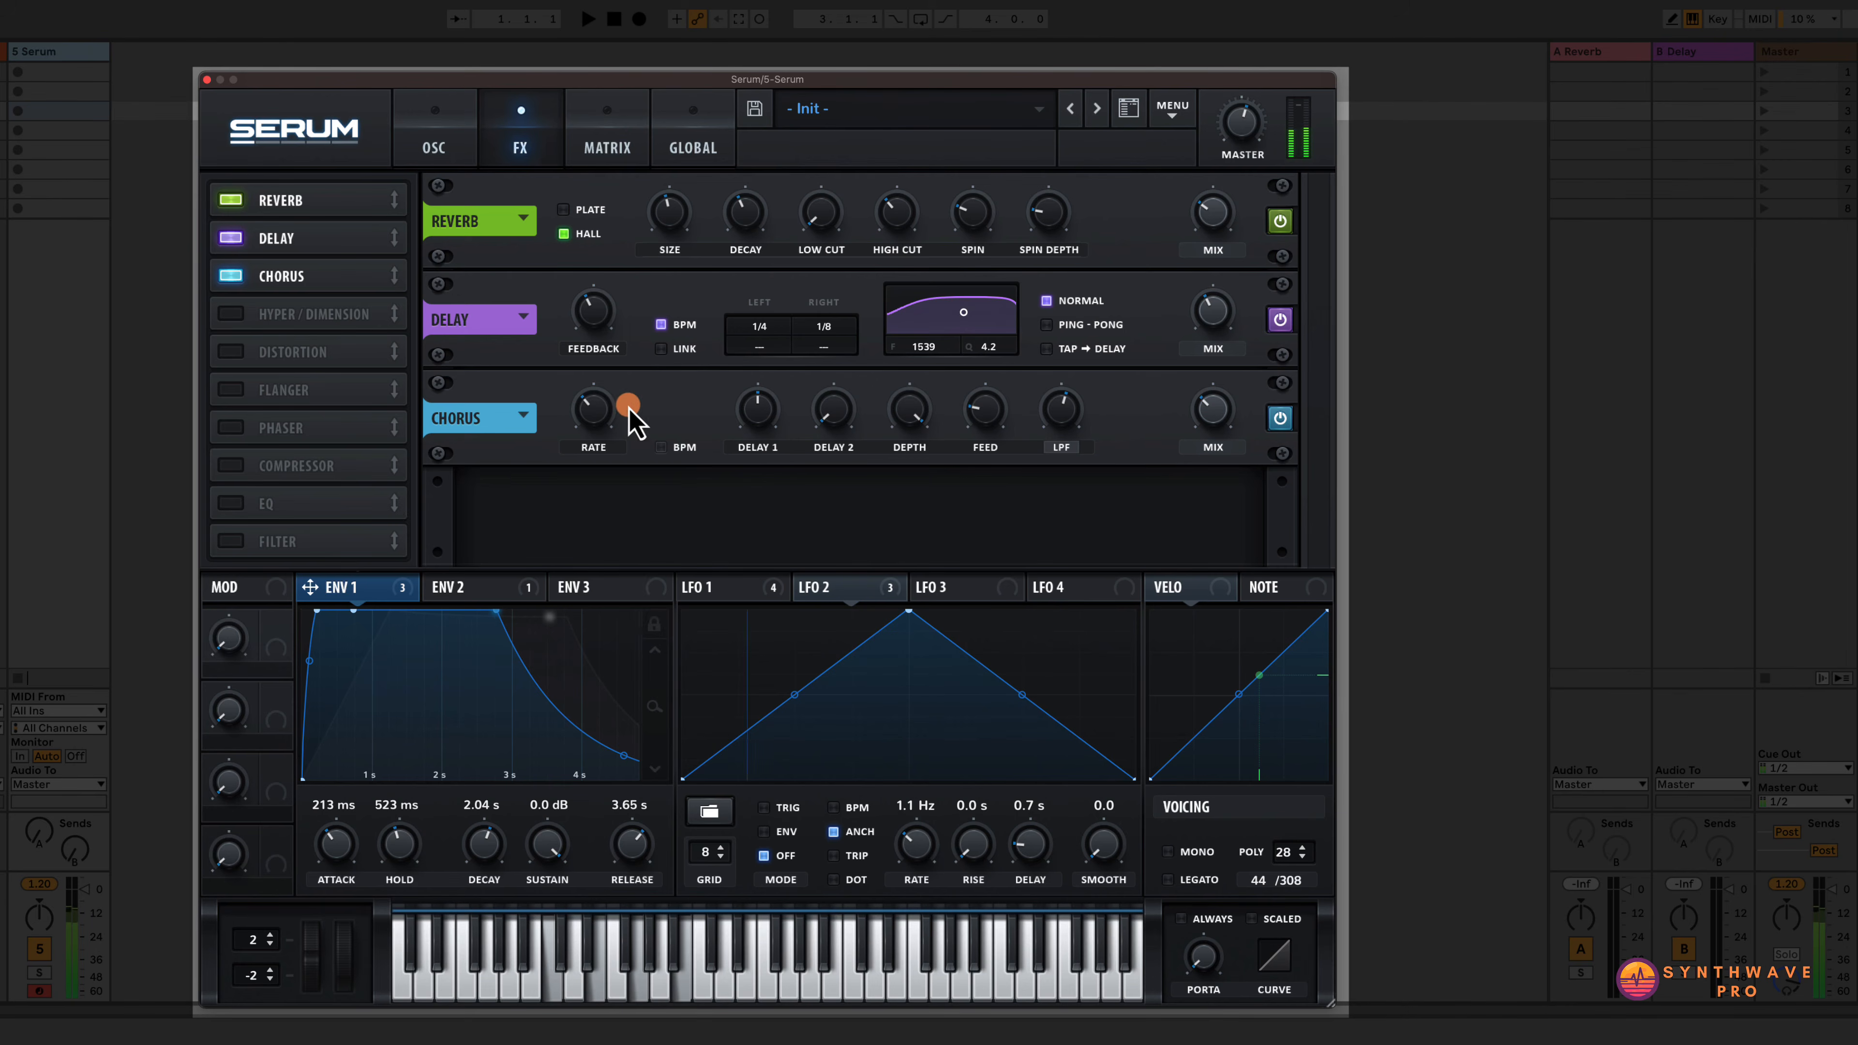
{"action": "left_click_drag", "start_coordinate": [603, 411], "coordinate": [602, 418]}
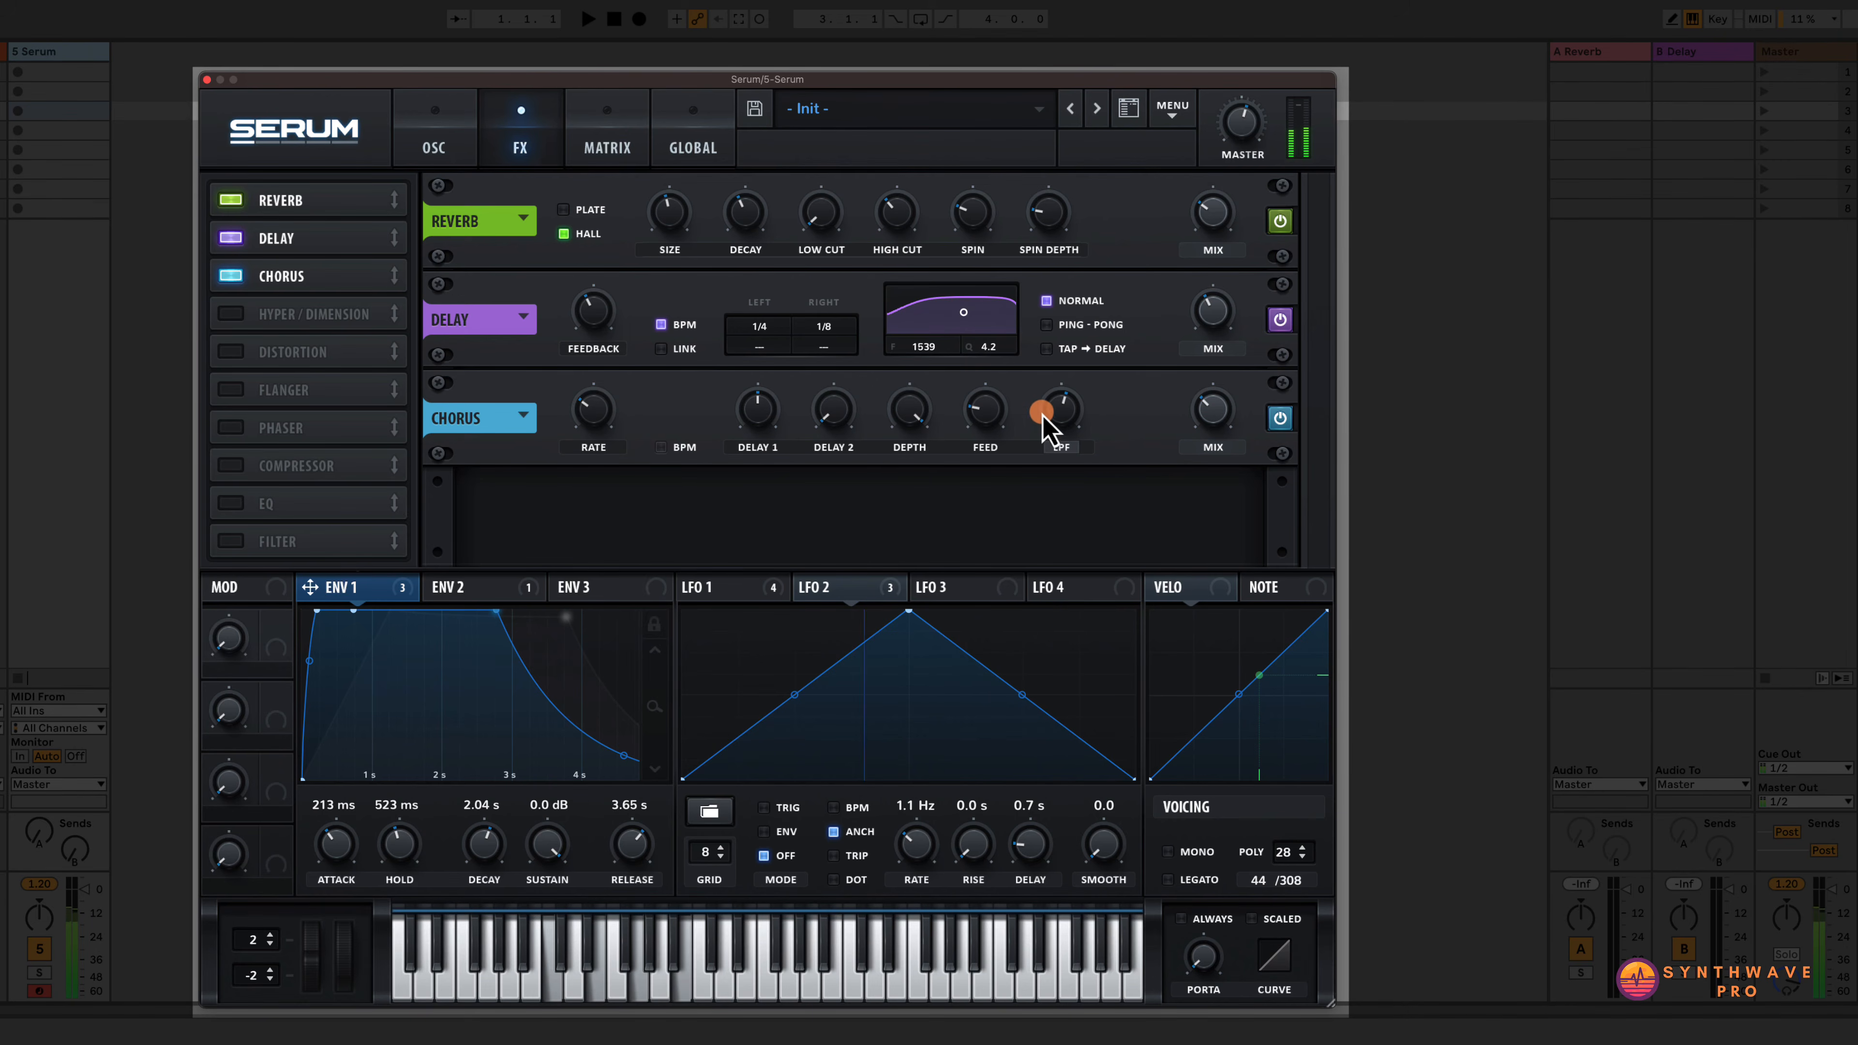
{"action": "left_click_drag", "start_coordinate": [1211, 408], "coordinate": [1216, 438]}
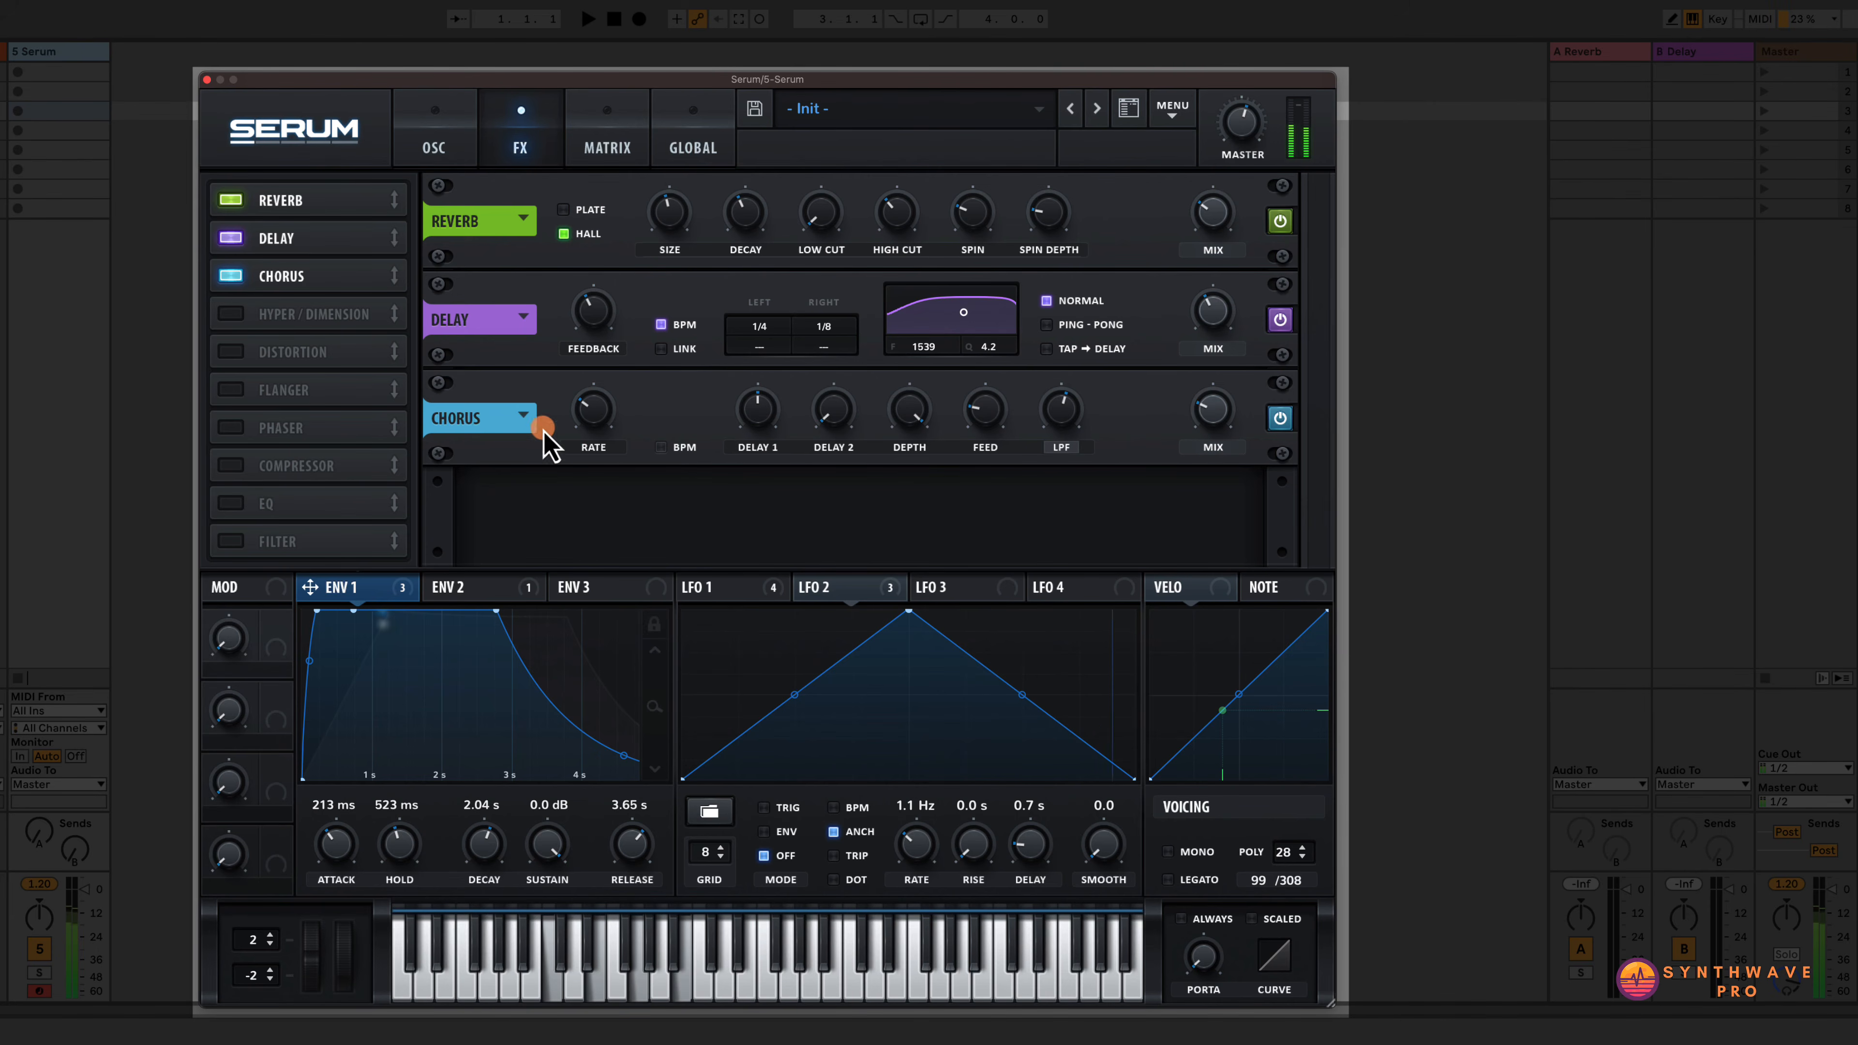
Enable the EQ right after the chorus, switch its high band to a peak shape and boost that band's gain.
{"action": "left_click", "coordinate": [229, 503]}
{"action": "left_click_drag", "start_coordinate": [326, 503], "coordinate": [332, 313]}
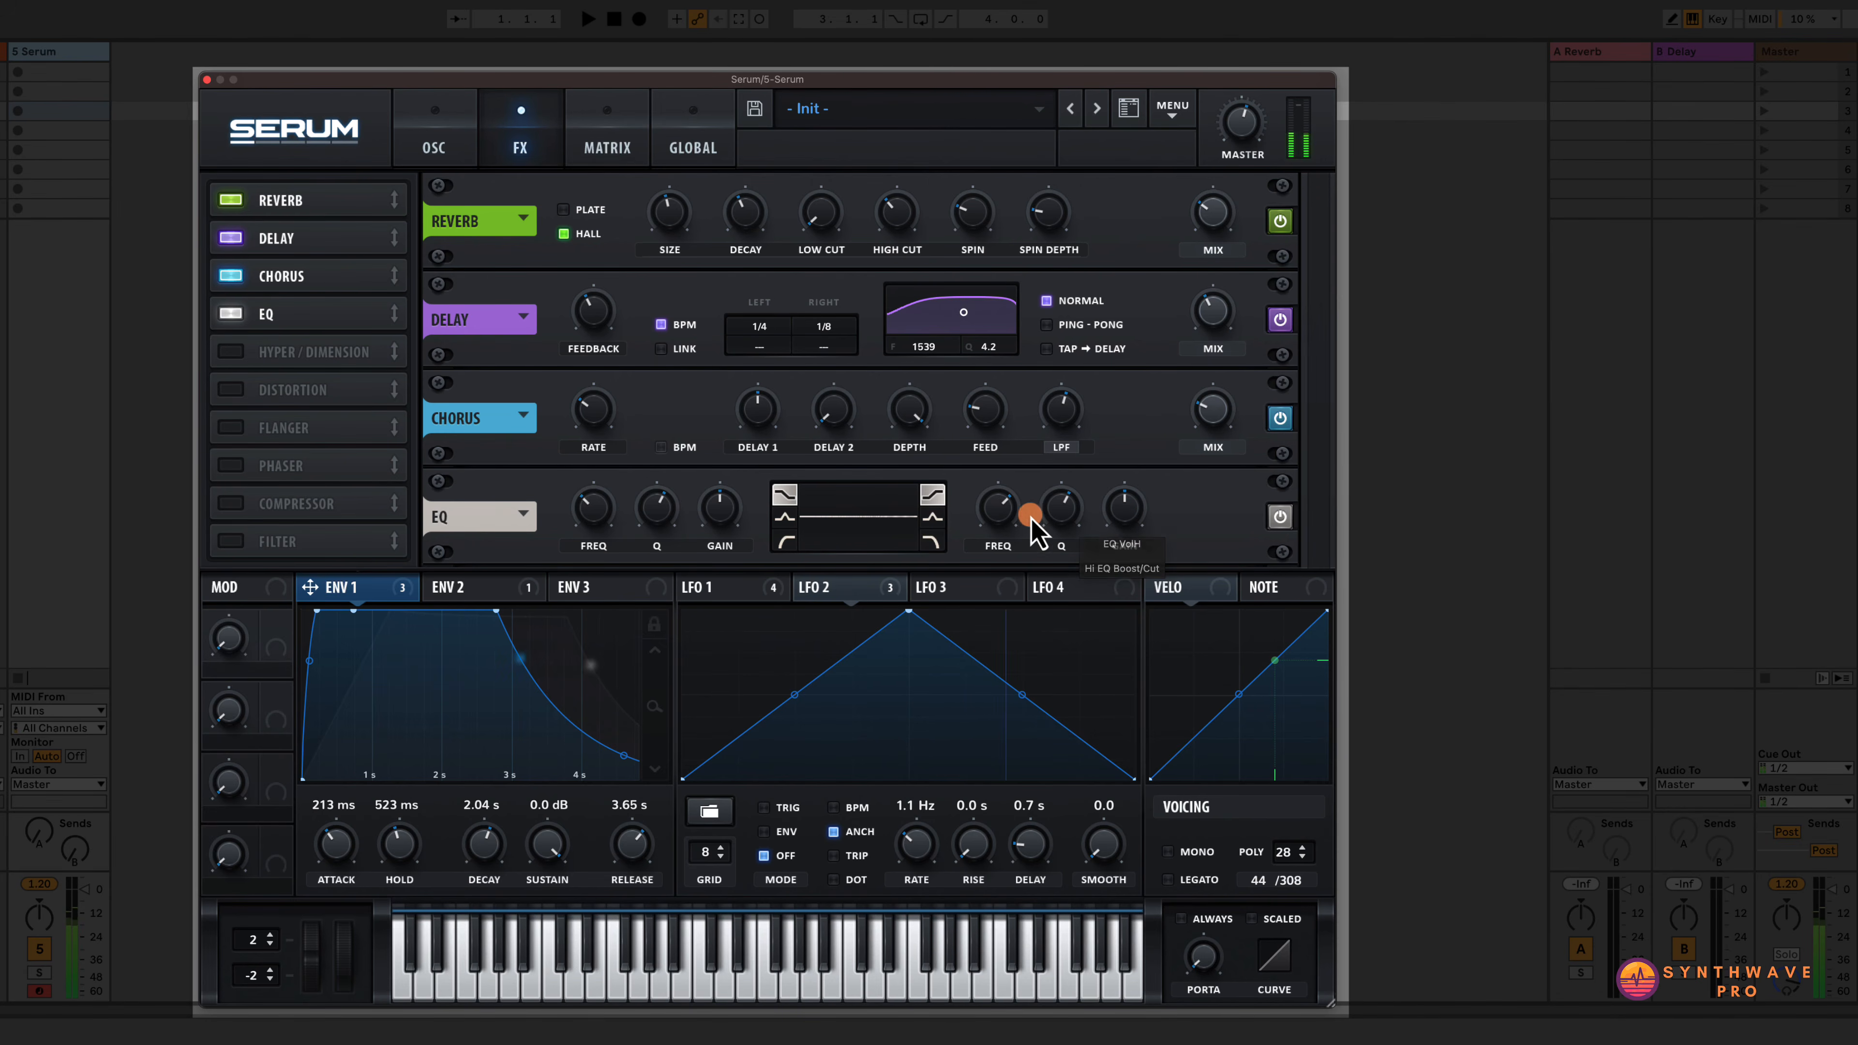
{"action": "left_click", "coordinate": [932, 517]}
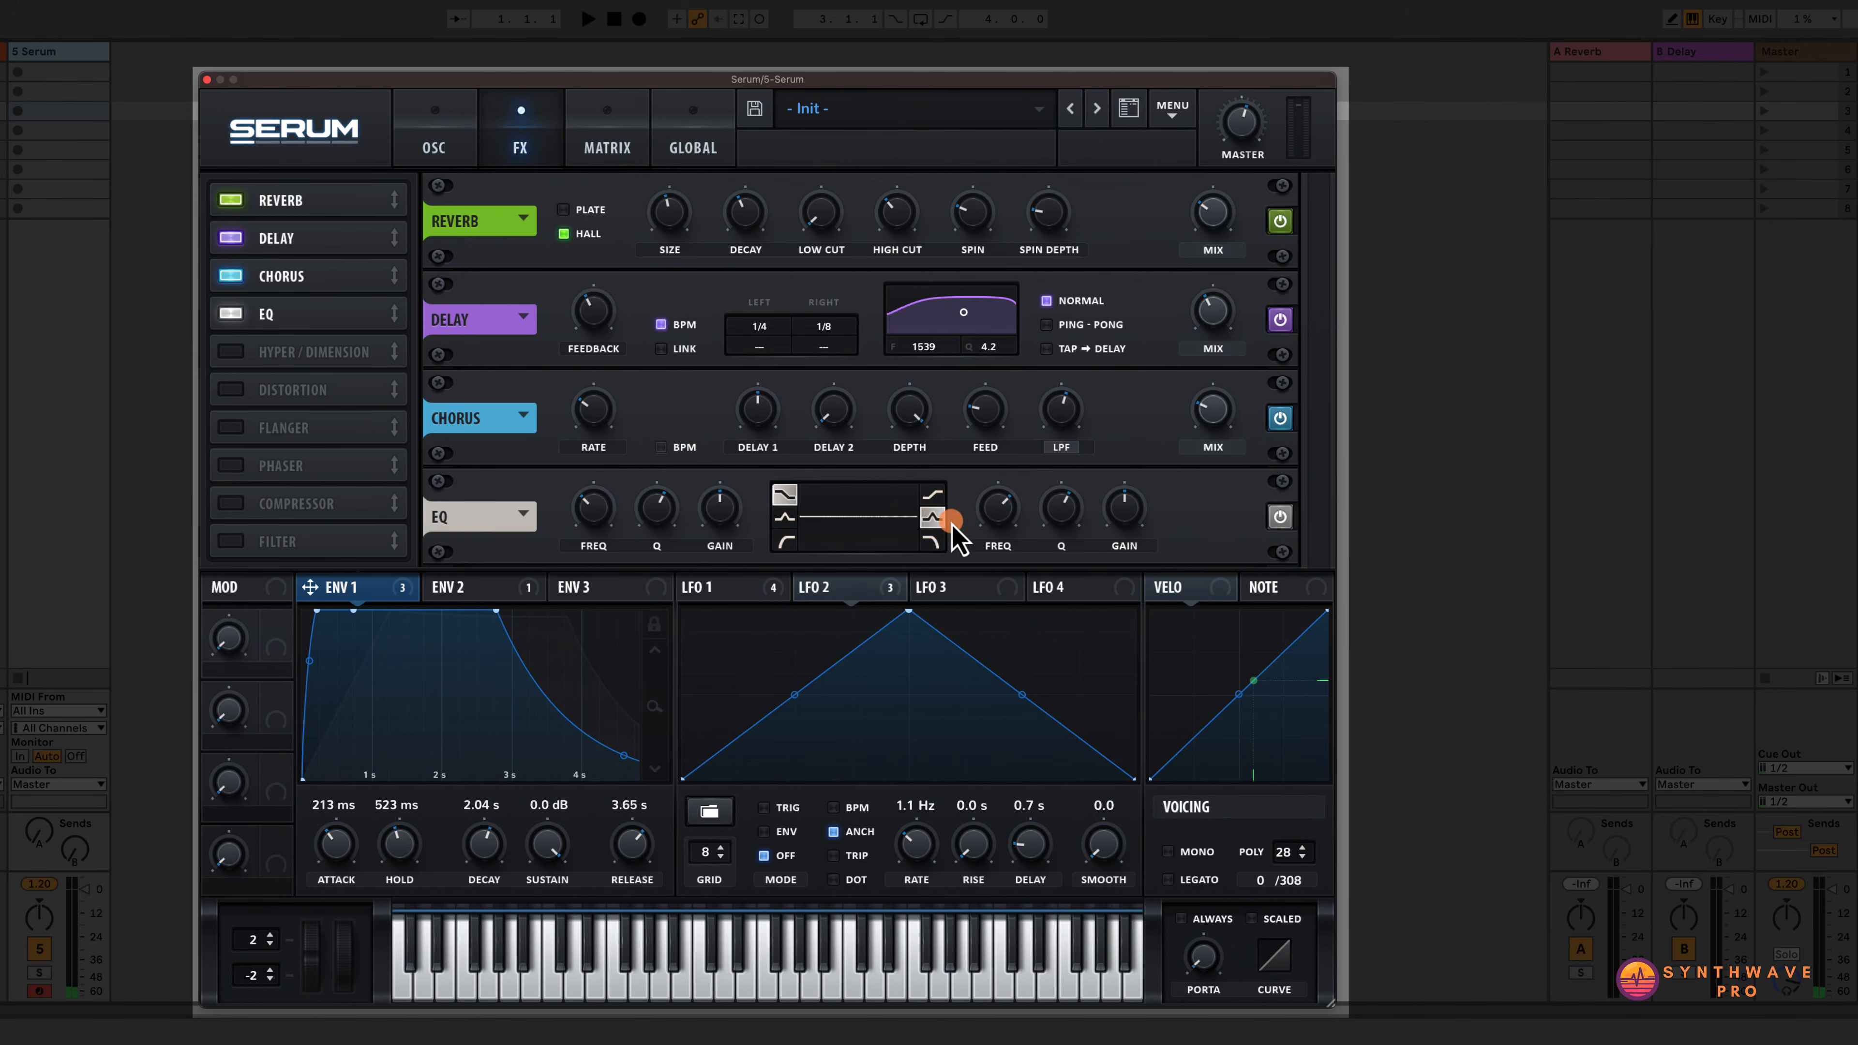
{"action": "left_click_drag", "start_coordinate": [1123, 514], "coordinate": [1129, 487]}
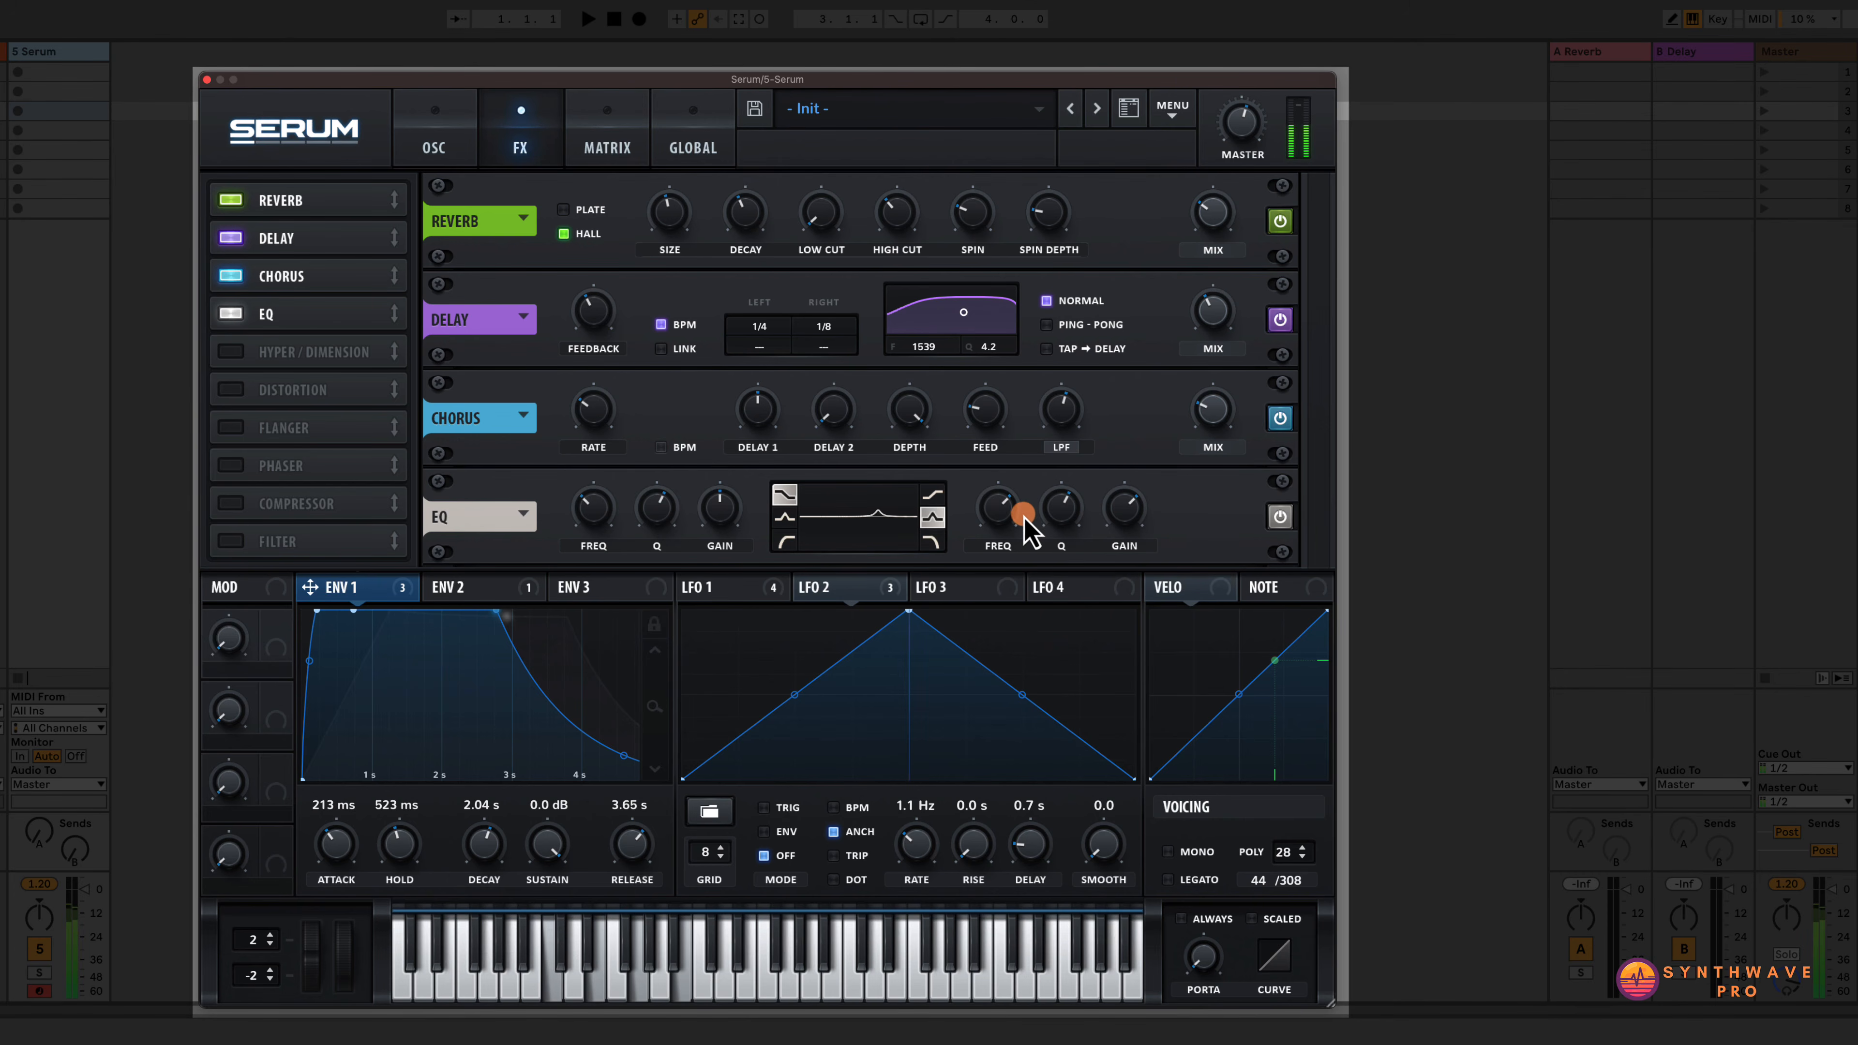
Sweep the EQ's high-band frequency with the peak boosted, and lower its gain into a cut.
{"action": "left_click_drag", "start_coordinate": [993, 514], "coordinate": [994, 507]}
{"action": "left_click_drag", "start_coordinate": [996, 515], "coordinate": [1003, 486]}
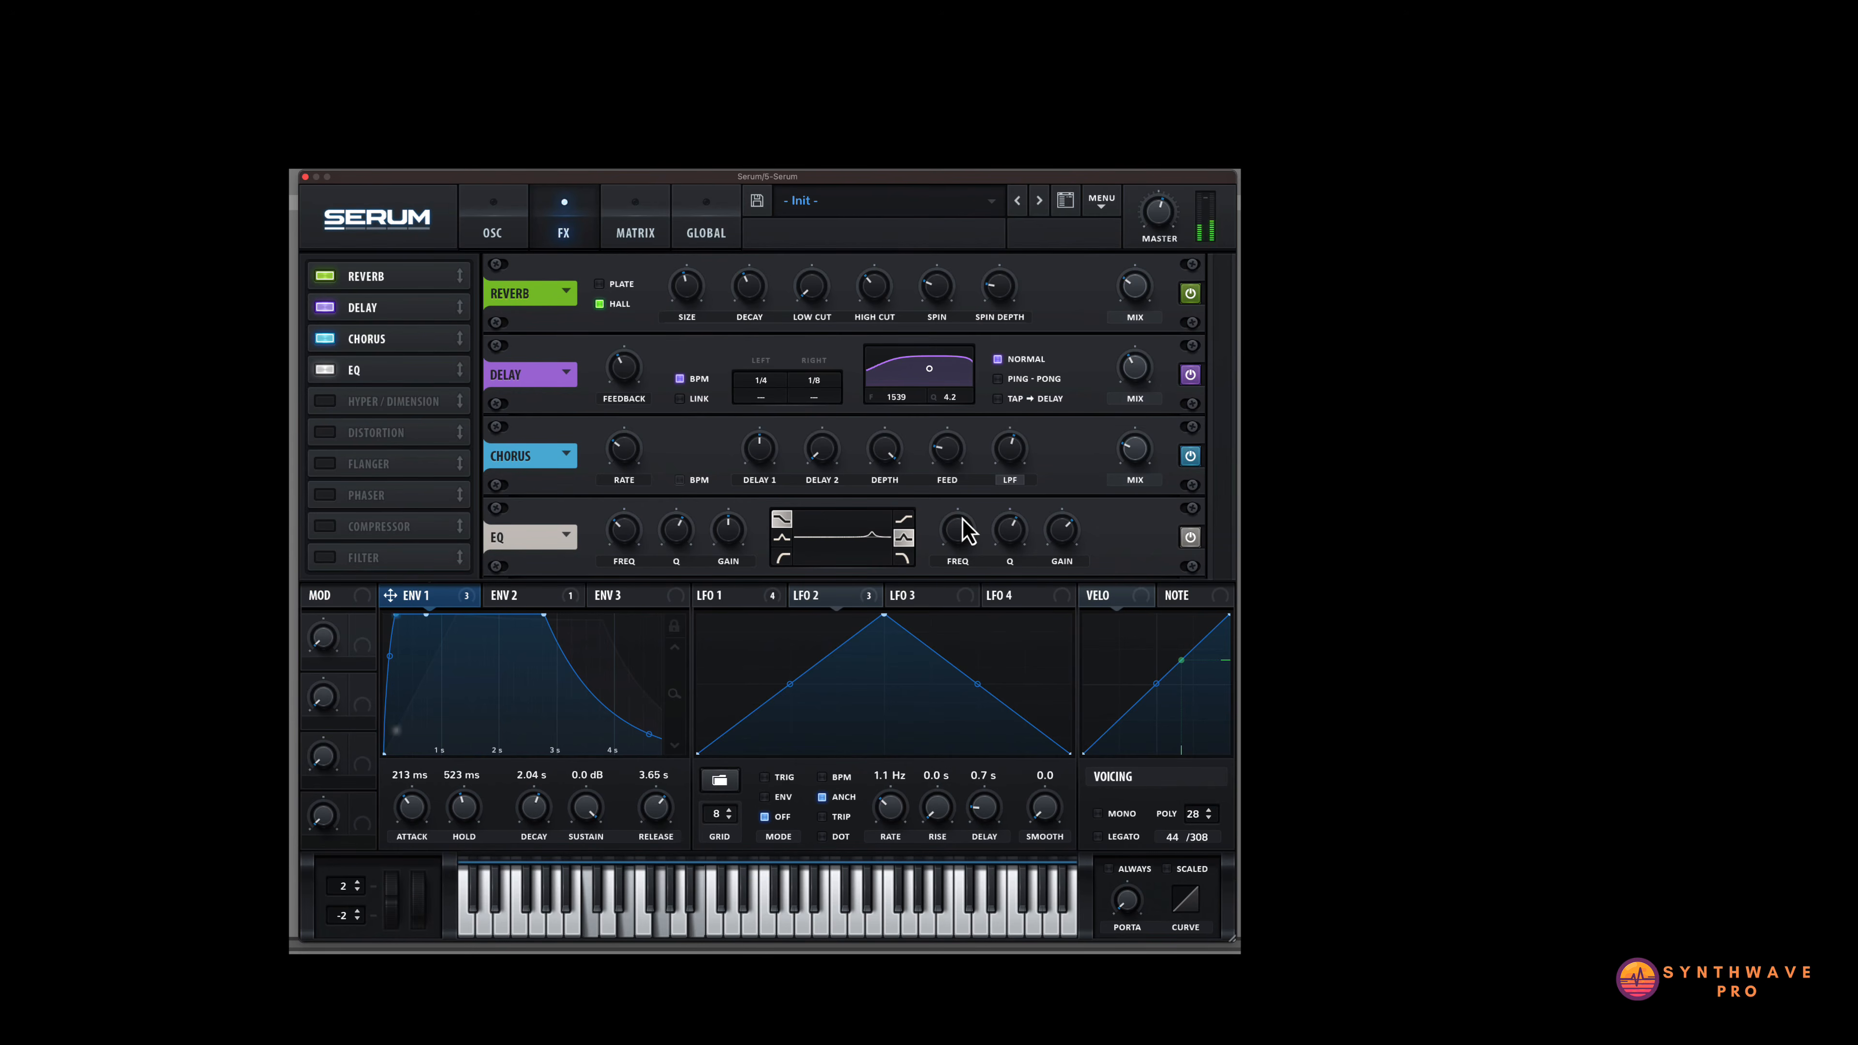
{"action": "mouse_move", "coordinate": [1001, 507]}
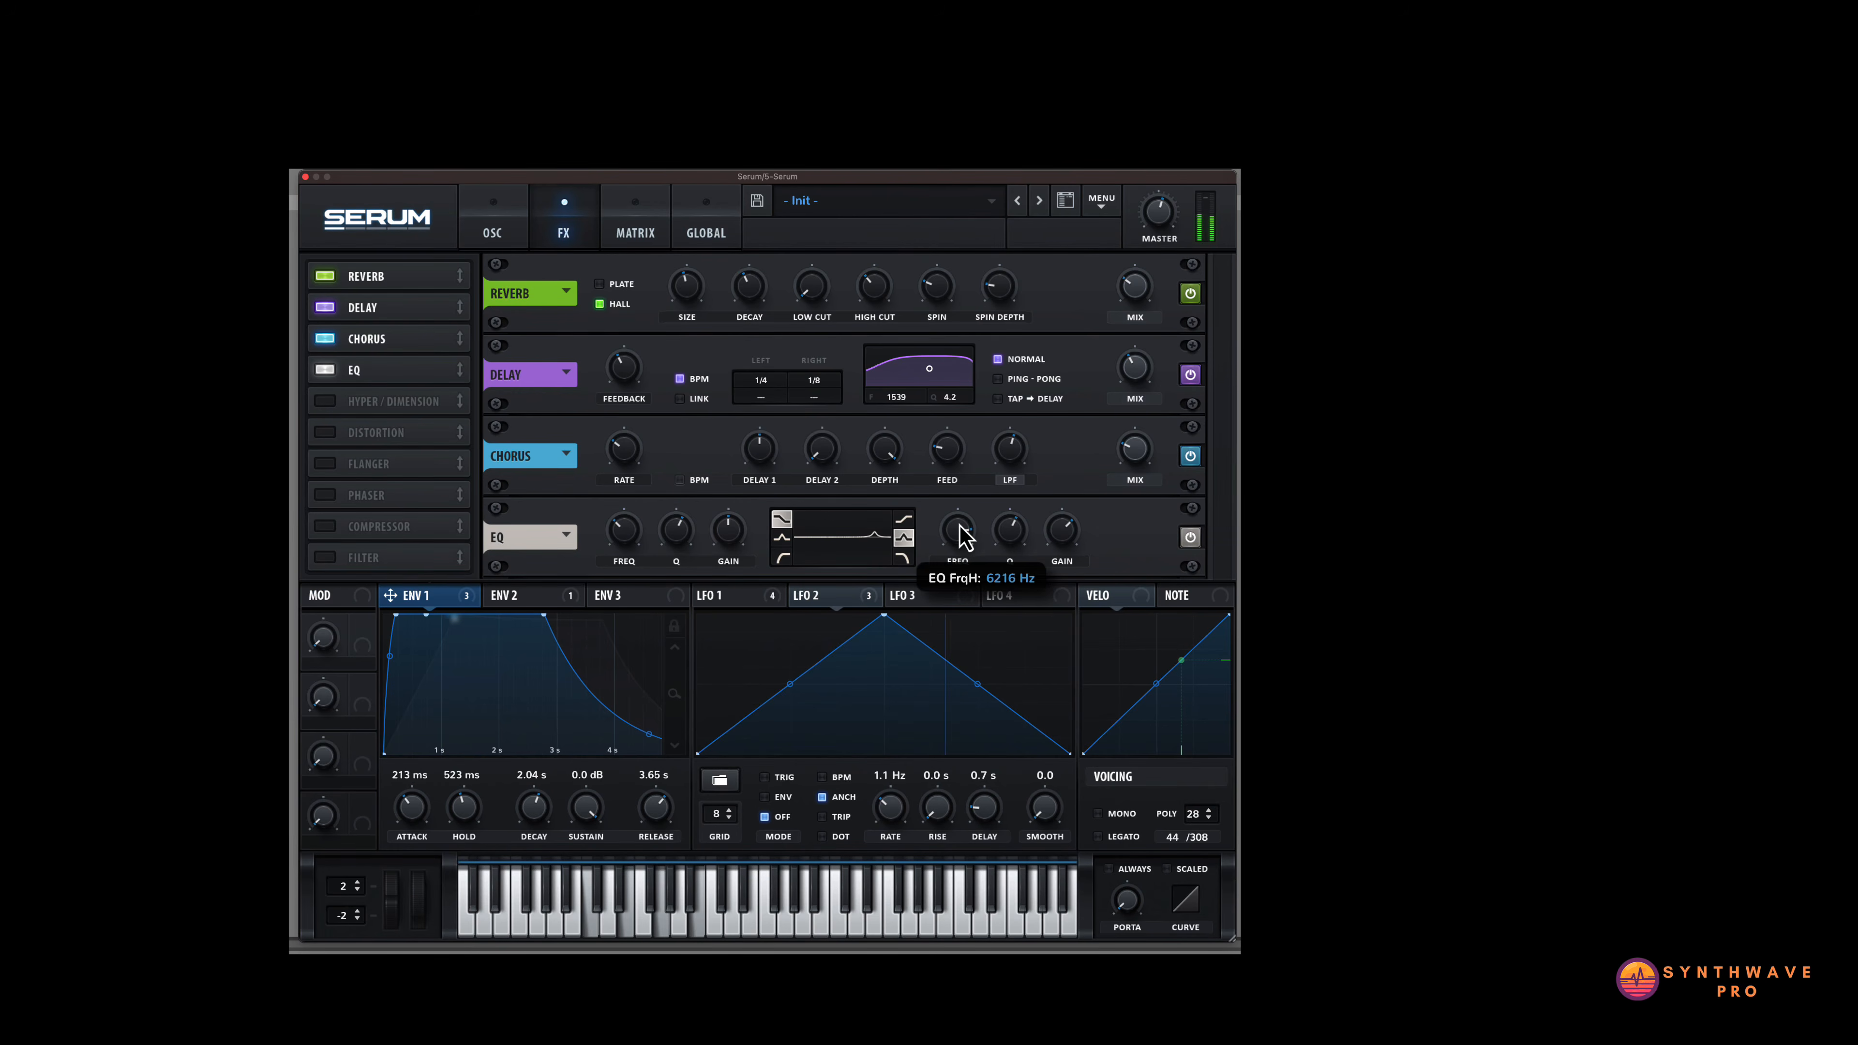
{"action": "left_click_drag", "start_coordinate": [959, 520], "coordinate": [956, 535]}
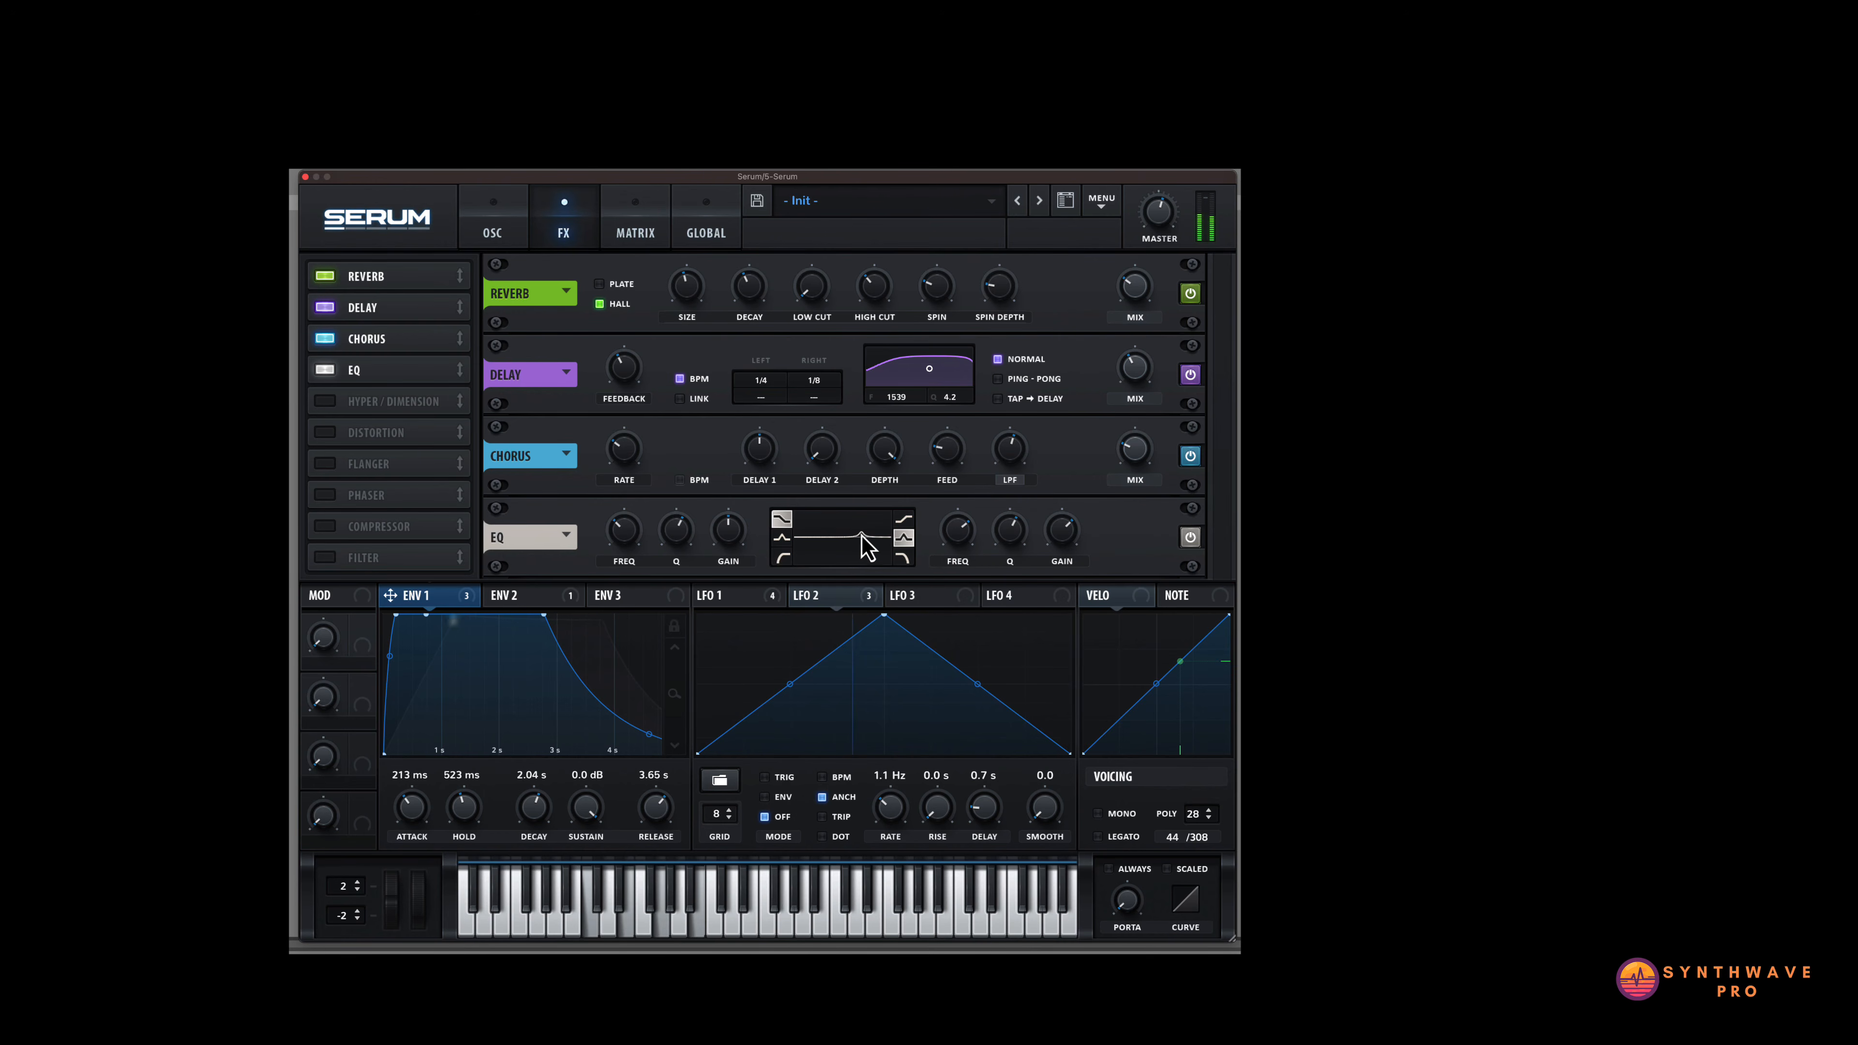
{"action": "scroll", "coordinate": [1060, 536], "scroll_direction": "down", "scroll_amount": 5}
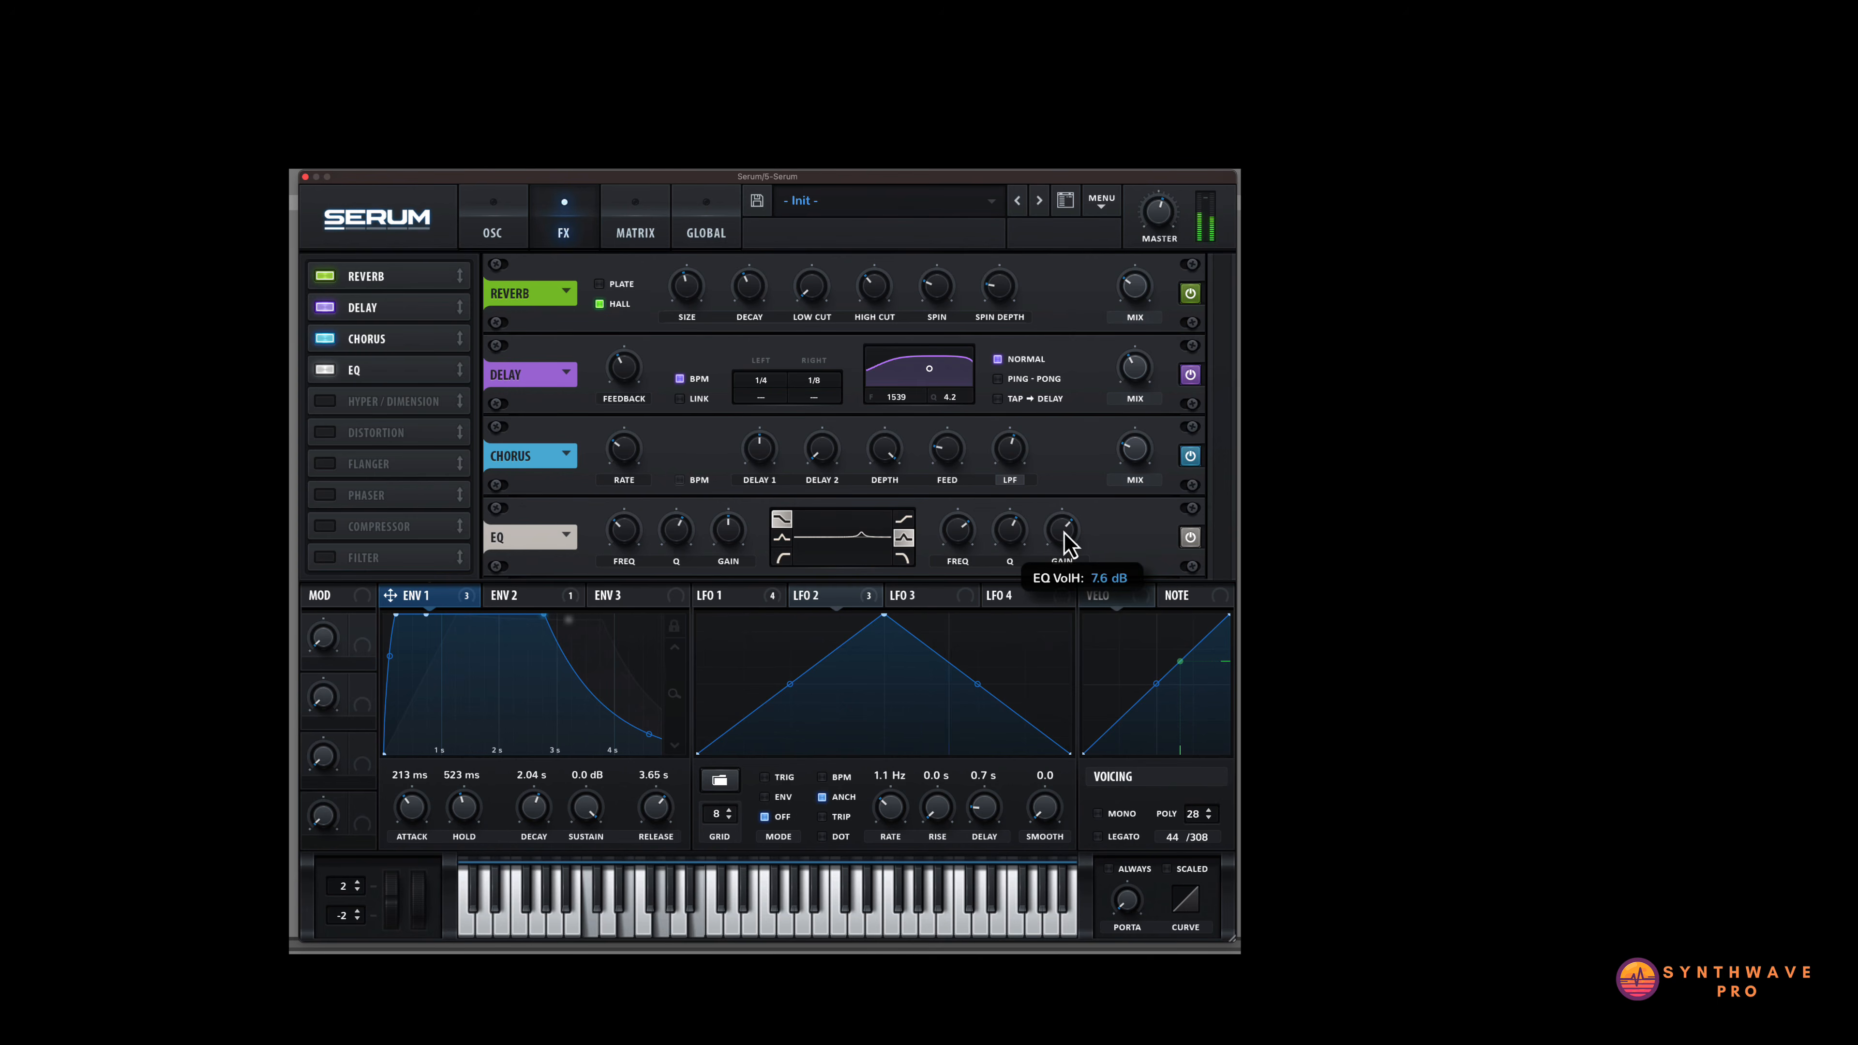
{"action": "scroll", "coordinate": [1065, 543], "scroll_direction": "down", "scroll_amount": 2}
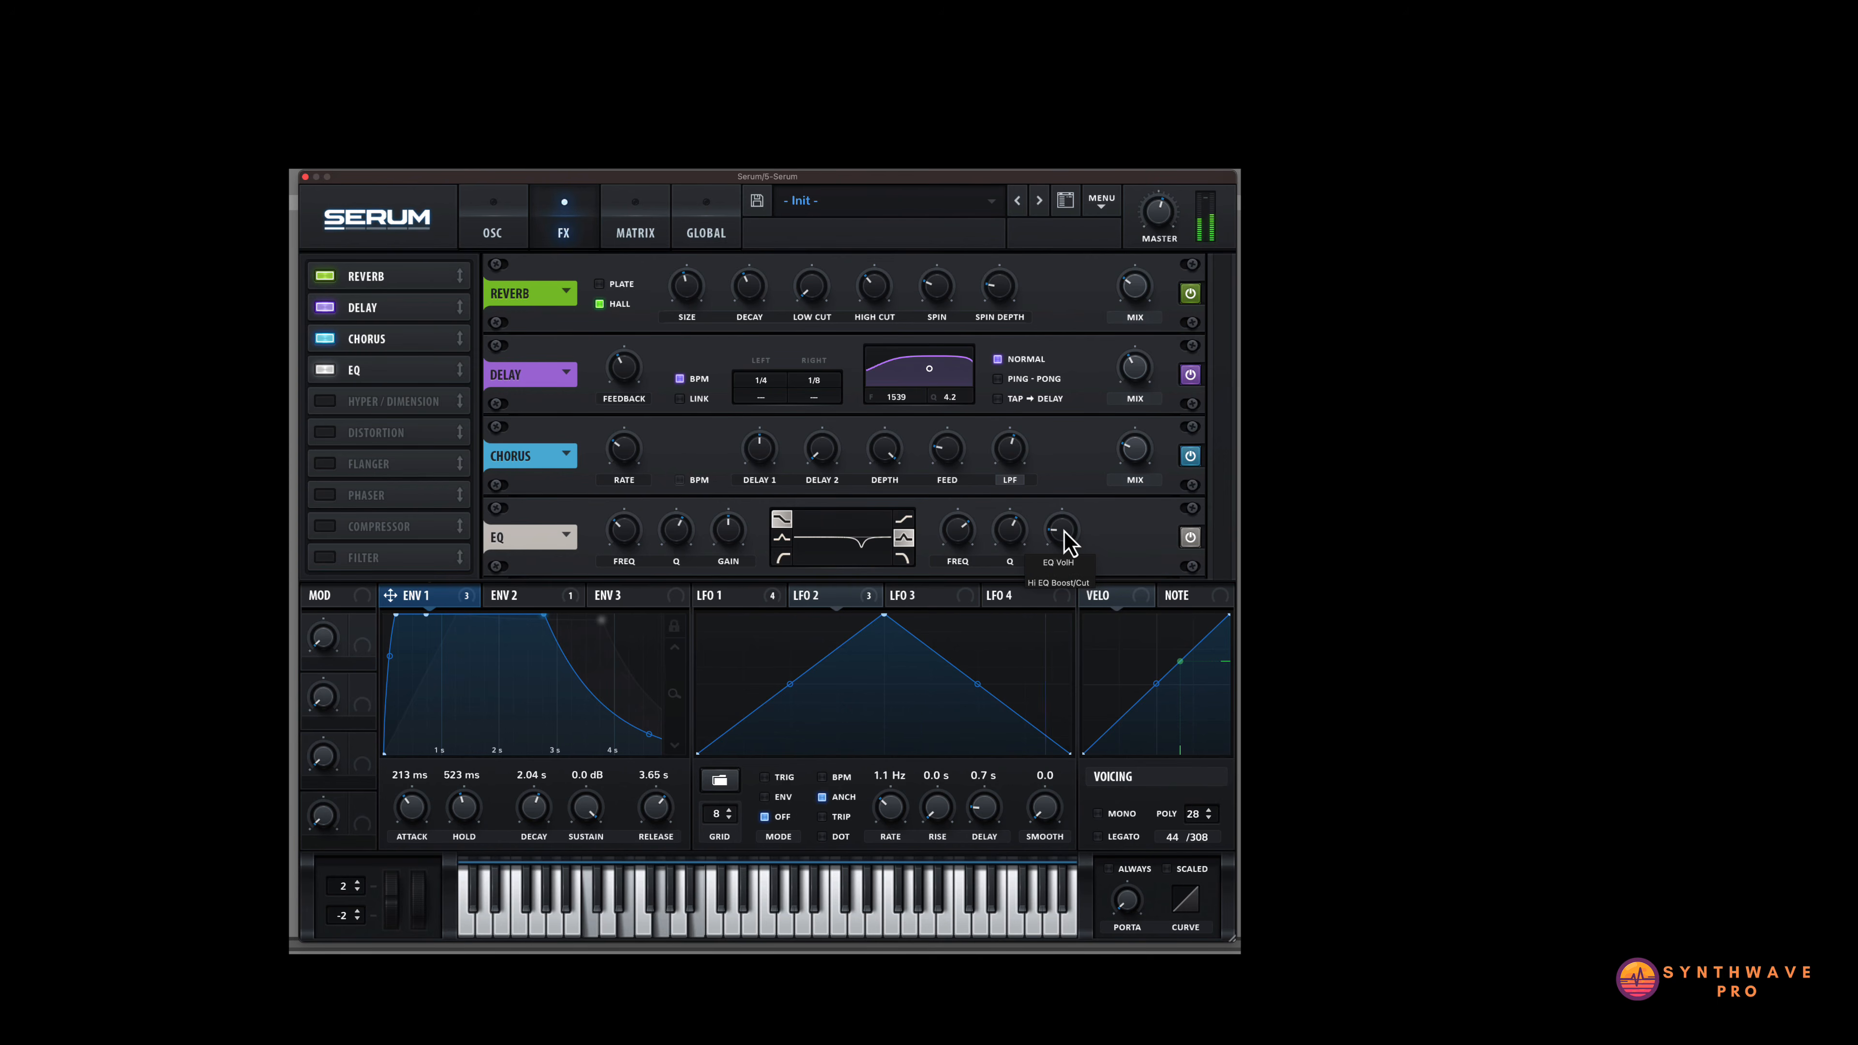
Compare the patch with the EQ bypassed and re-enabled, and try the low shelf's gain as a cut and as a slight boost.
{"action": "left_click", "coordinate": [1190, 540]}
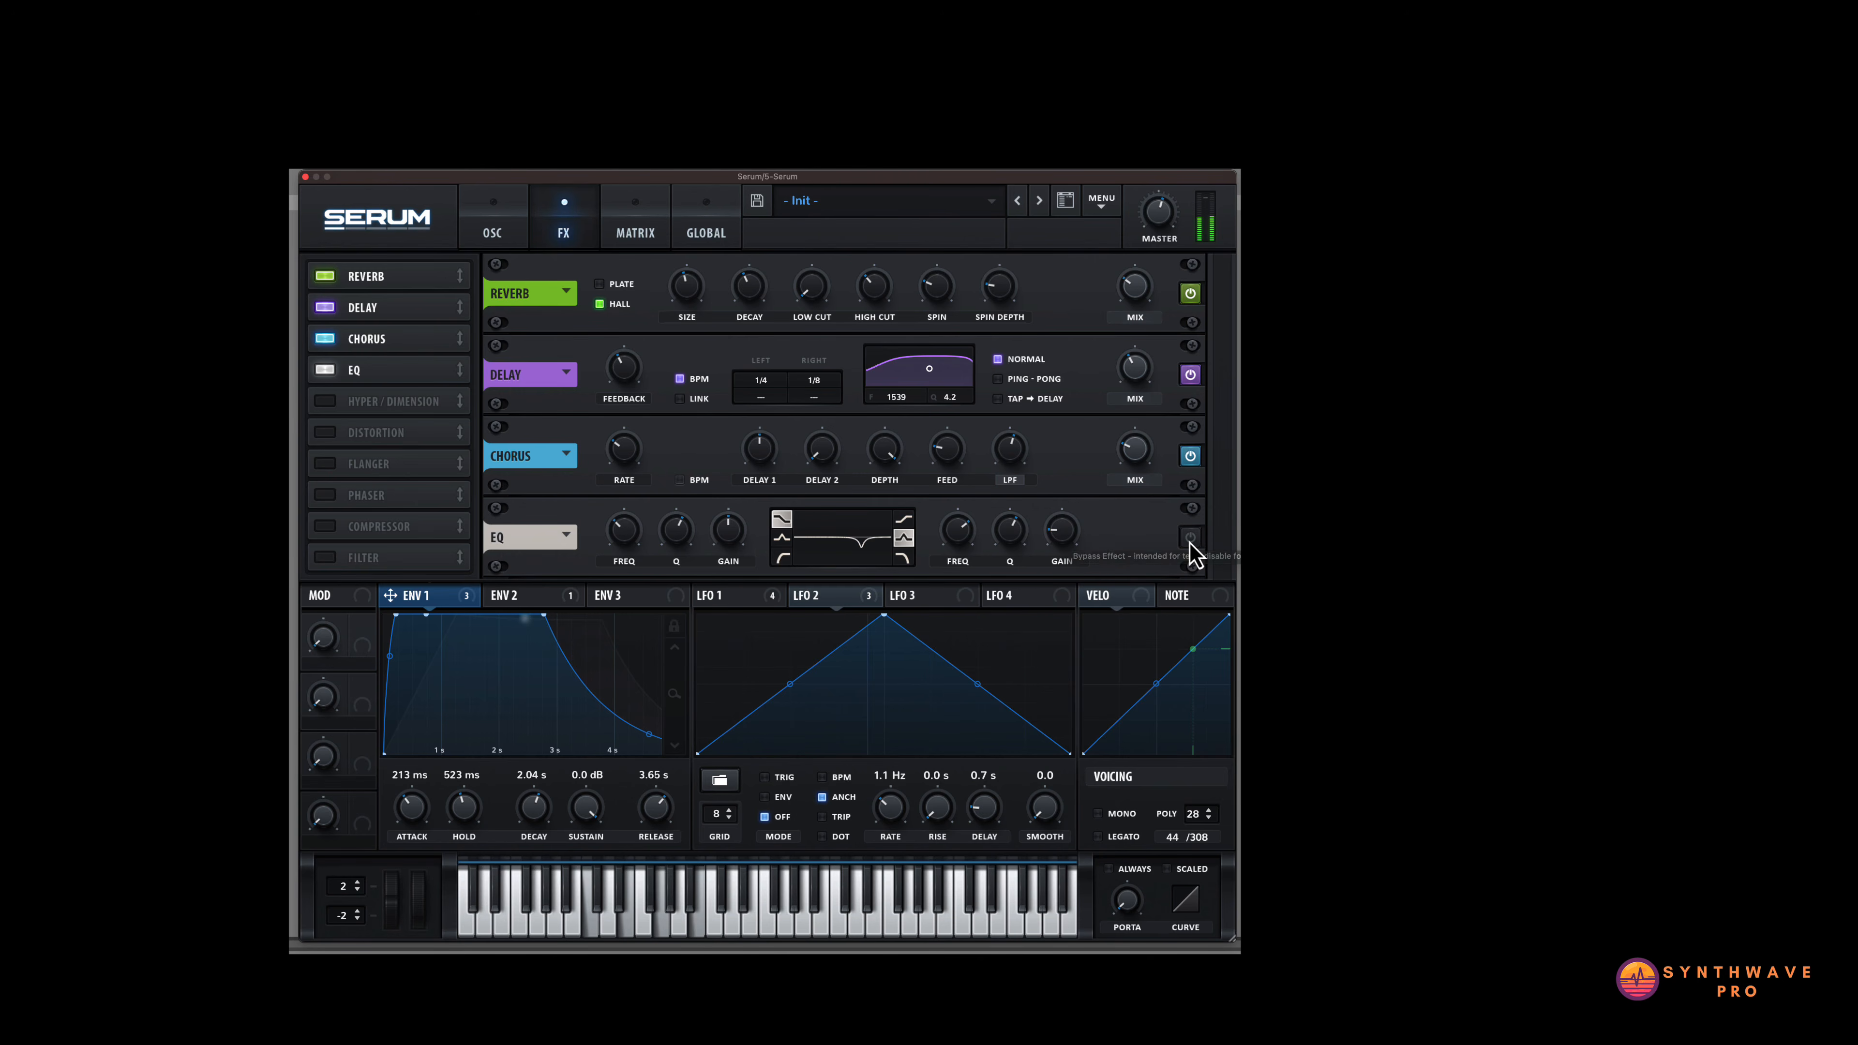
{"action": "mouse_move", "coordinate": [962, 531]}
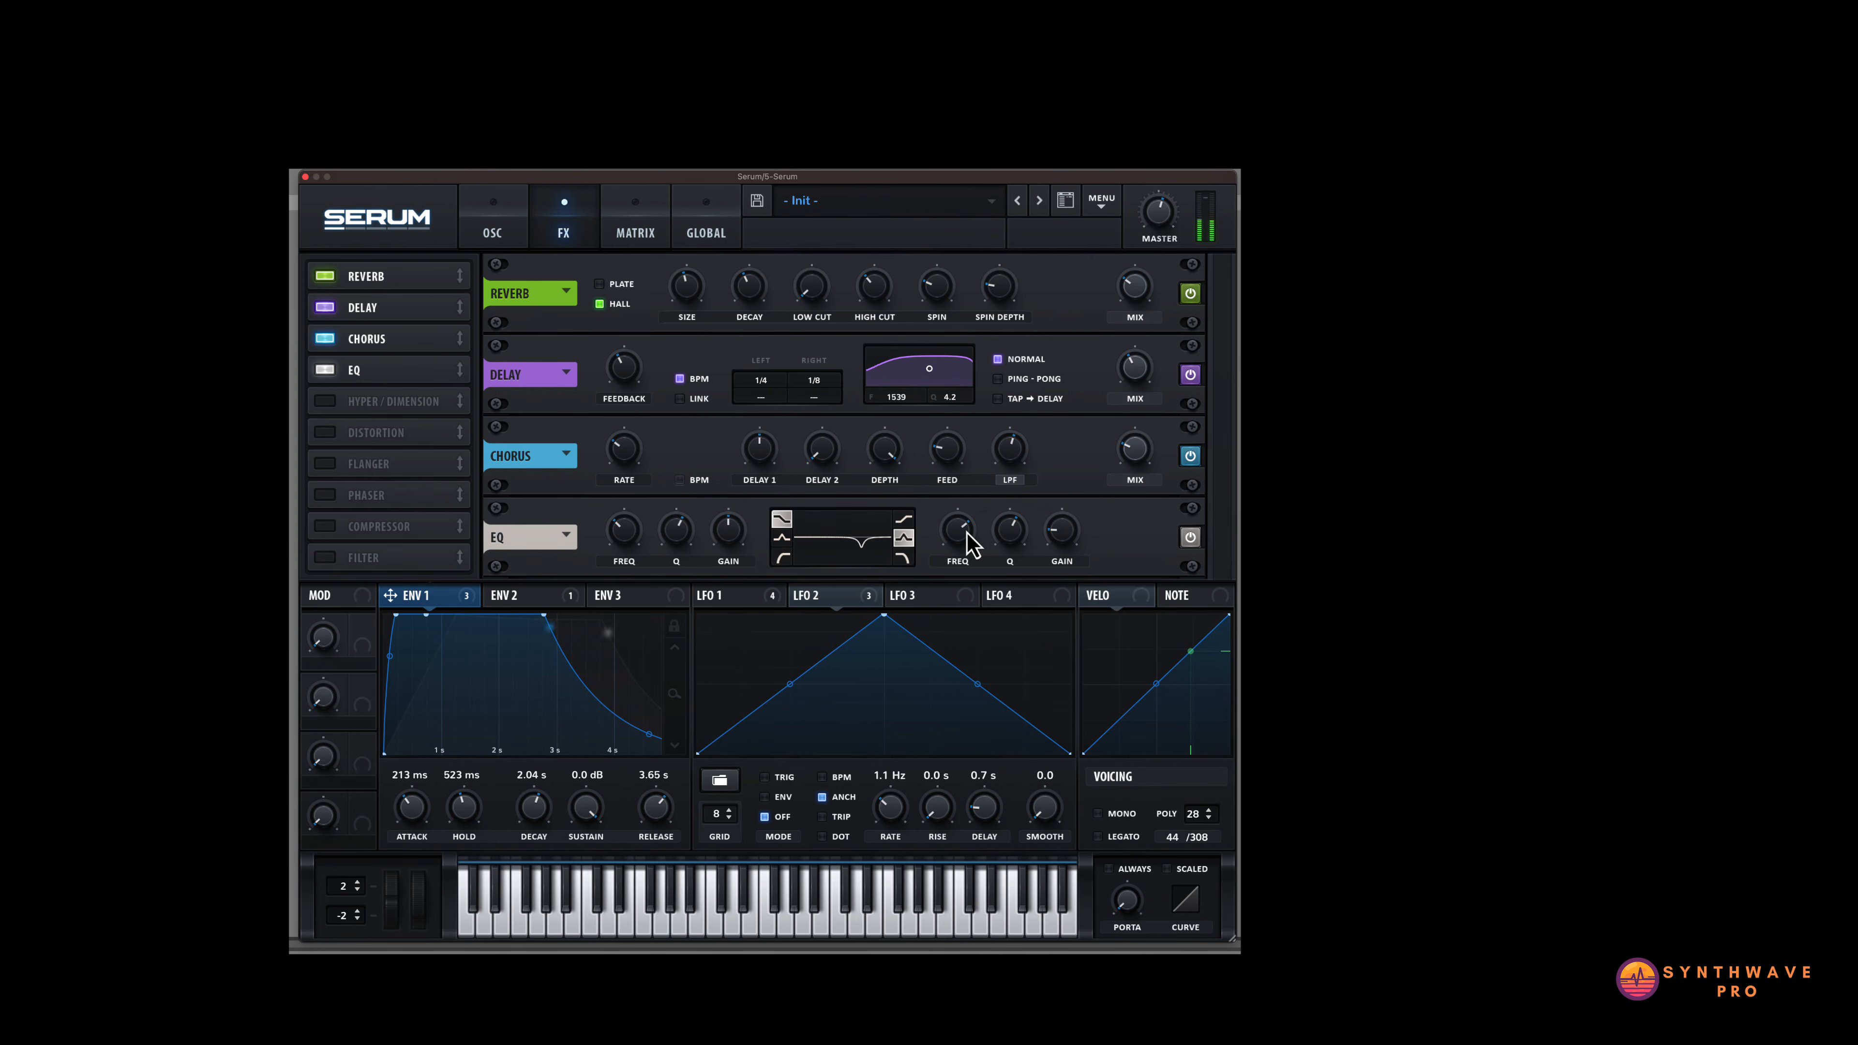
{"action": "mouse_move", "coordinate": [1069, 554]}
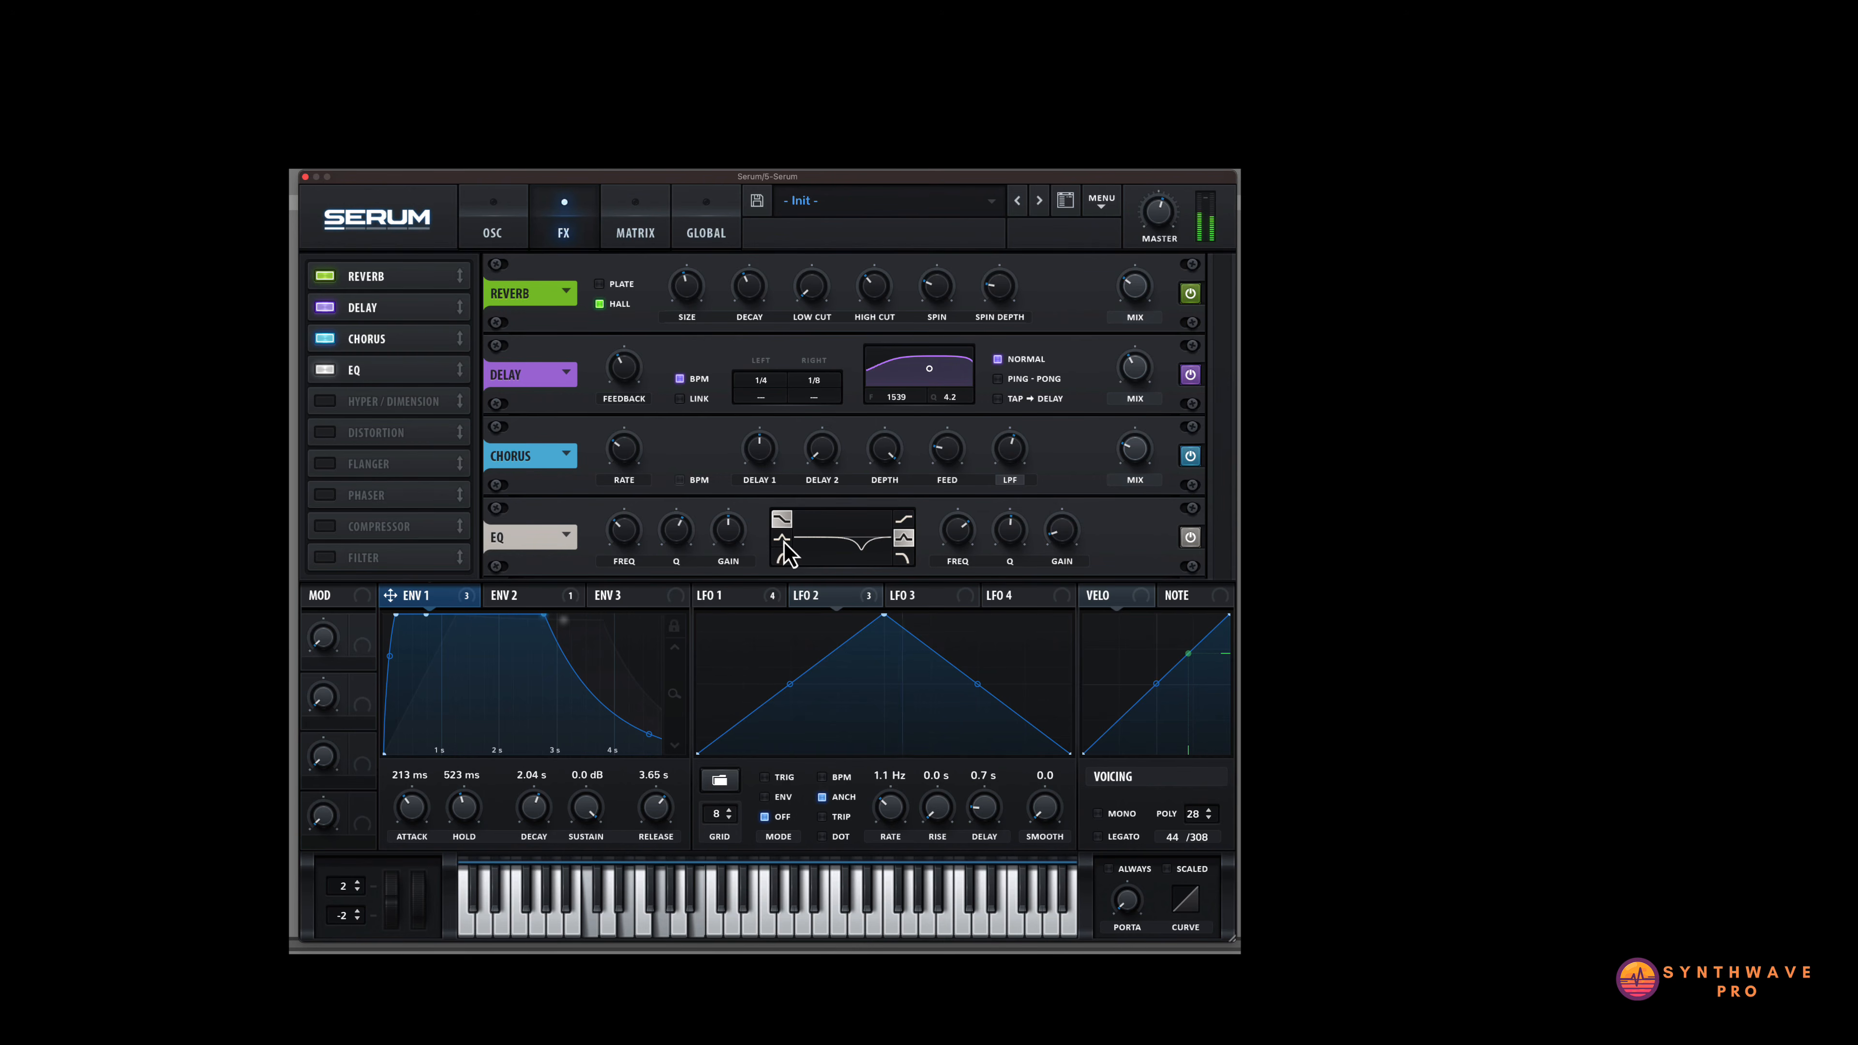
{"action": "mouse_move", "coordinate": [734, 556]}
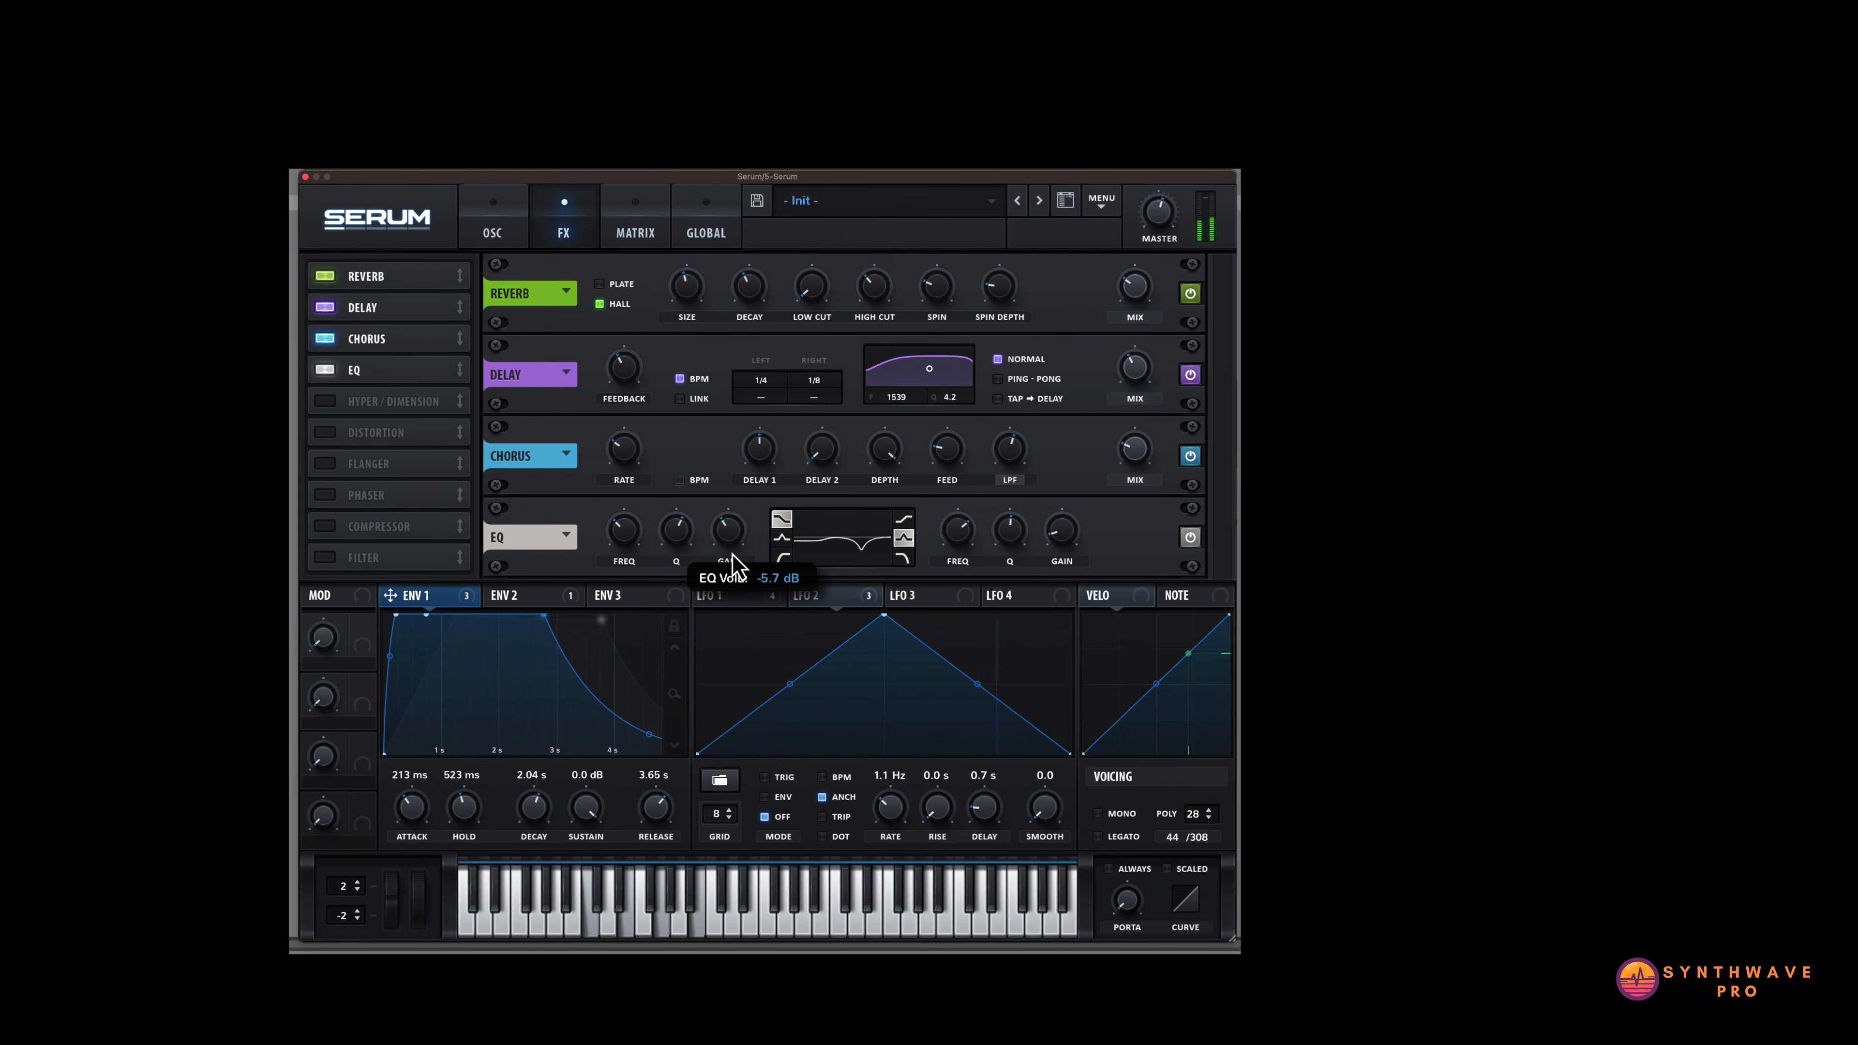
{"action": "left_click_drag", "start_coordinate": [732, 554], "coordinate": [736, 533]}
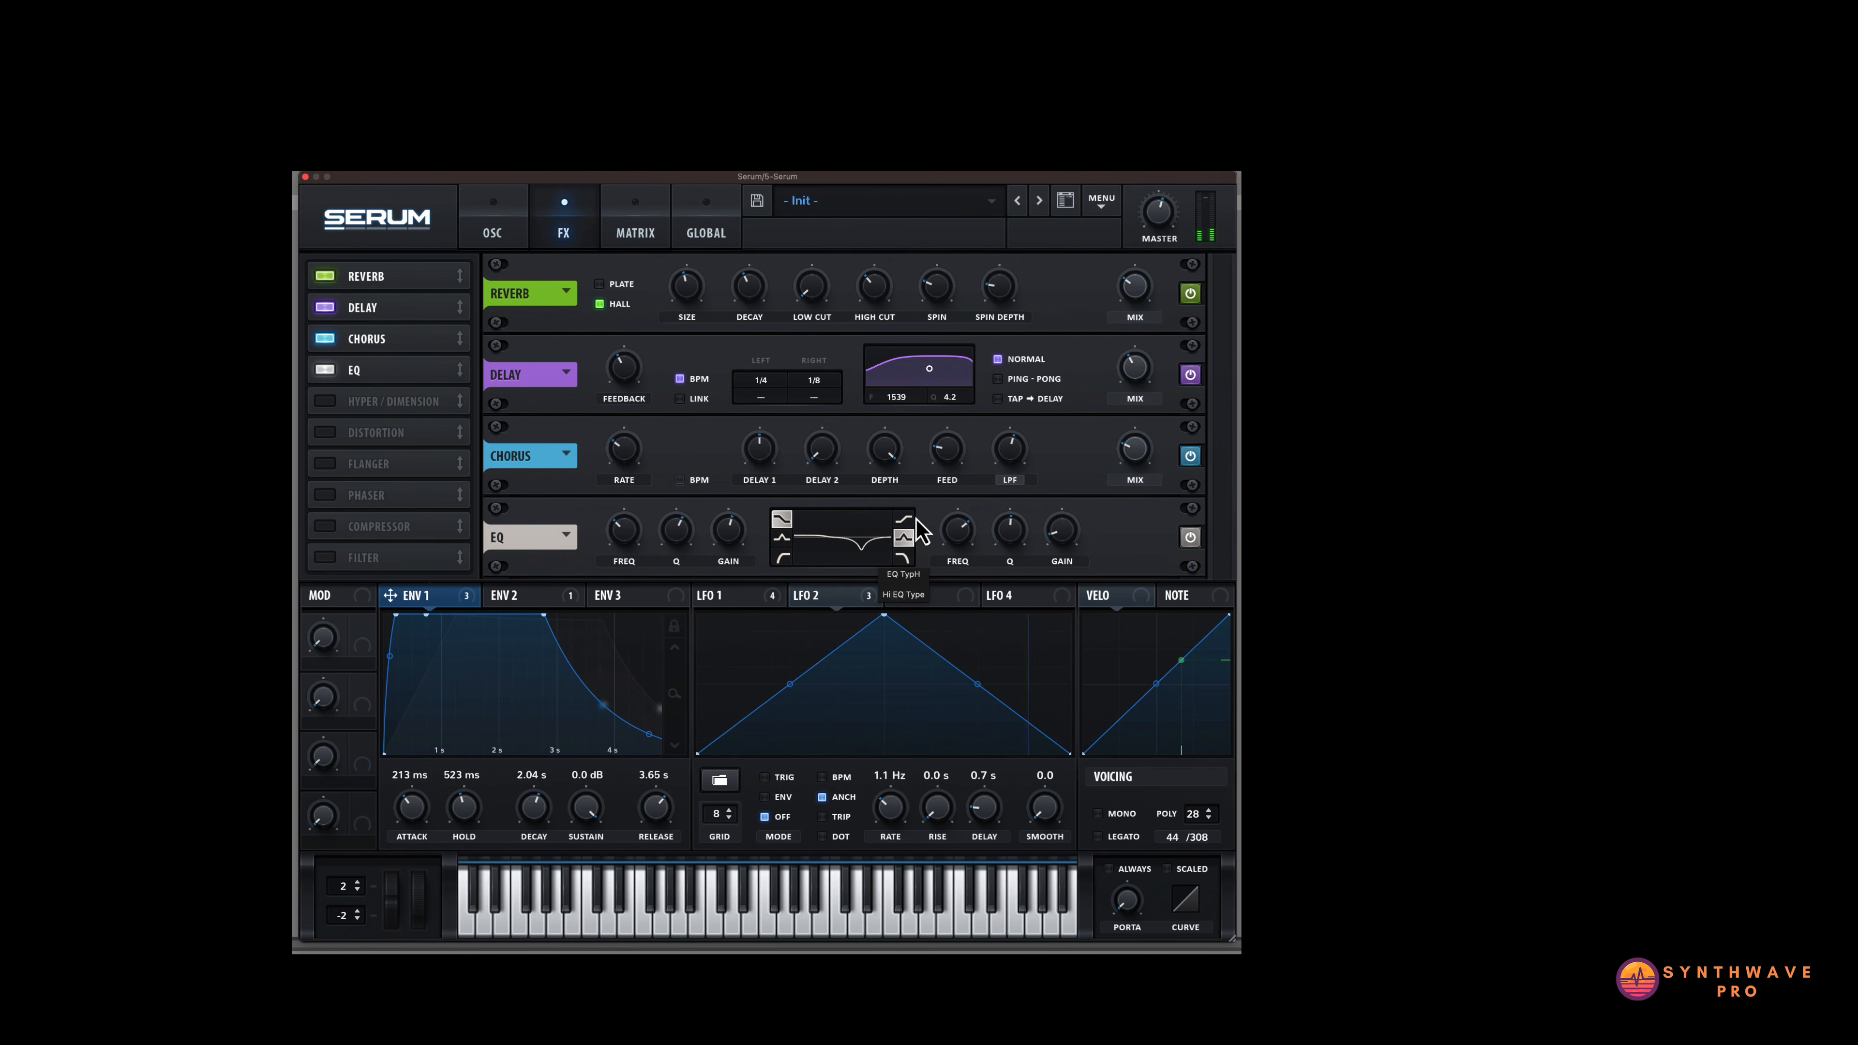
Return to the oscillator view and set the master volume to about 62%.
{"action": "left_click", "coordinate": [505, 232]}
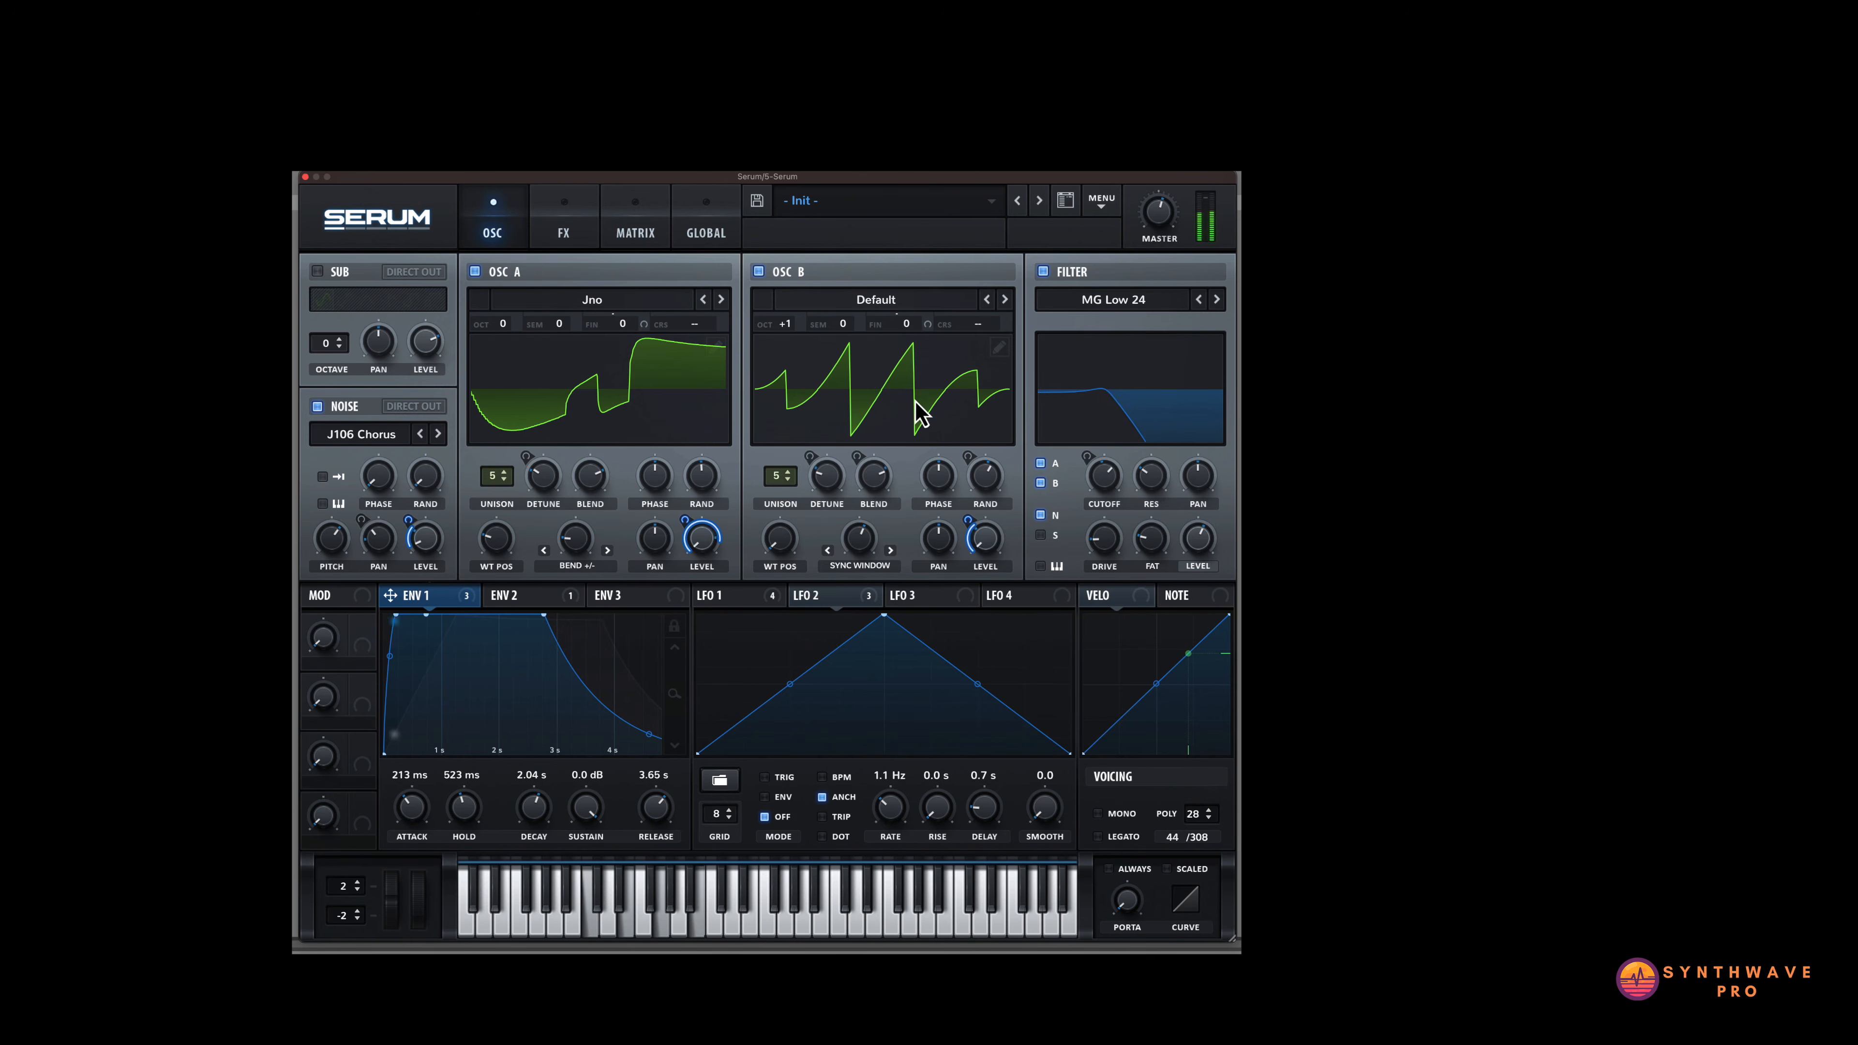
{"action": "mouse_move", "coordinate": [1163, 213]}
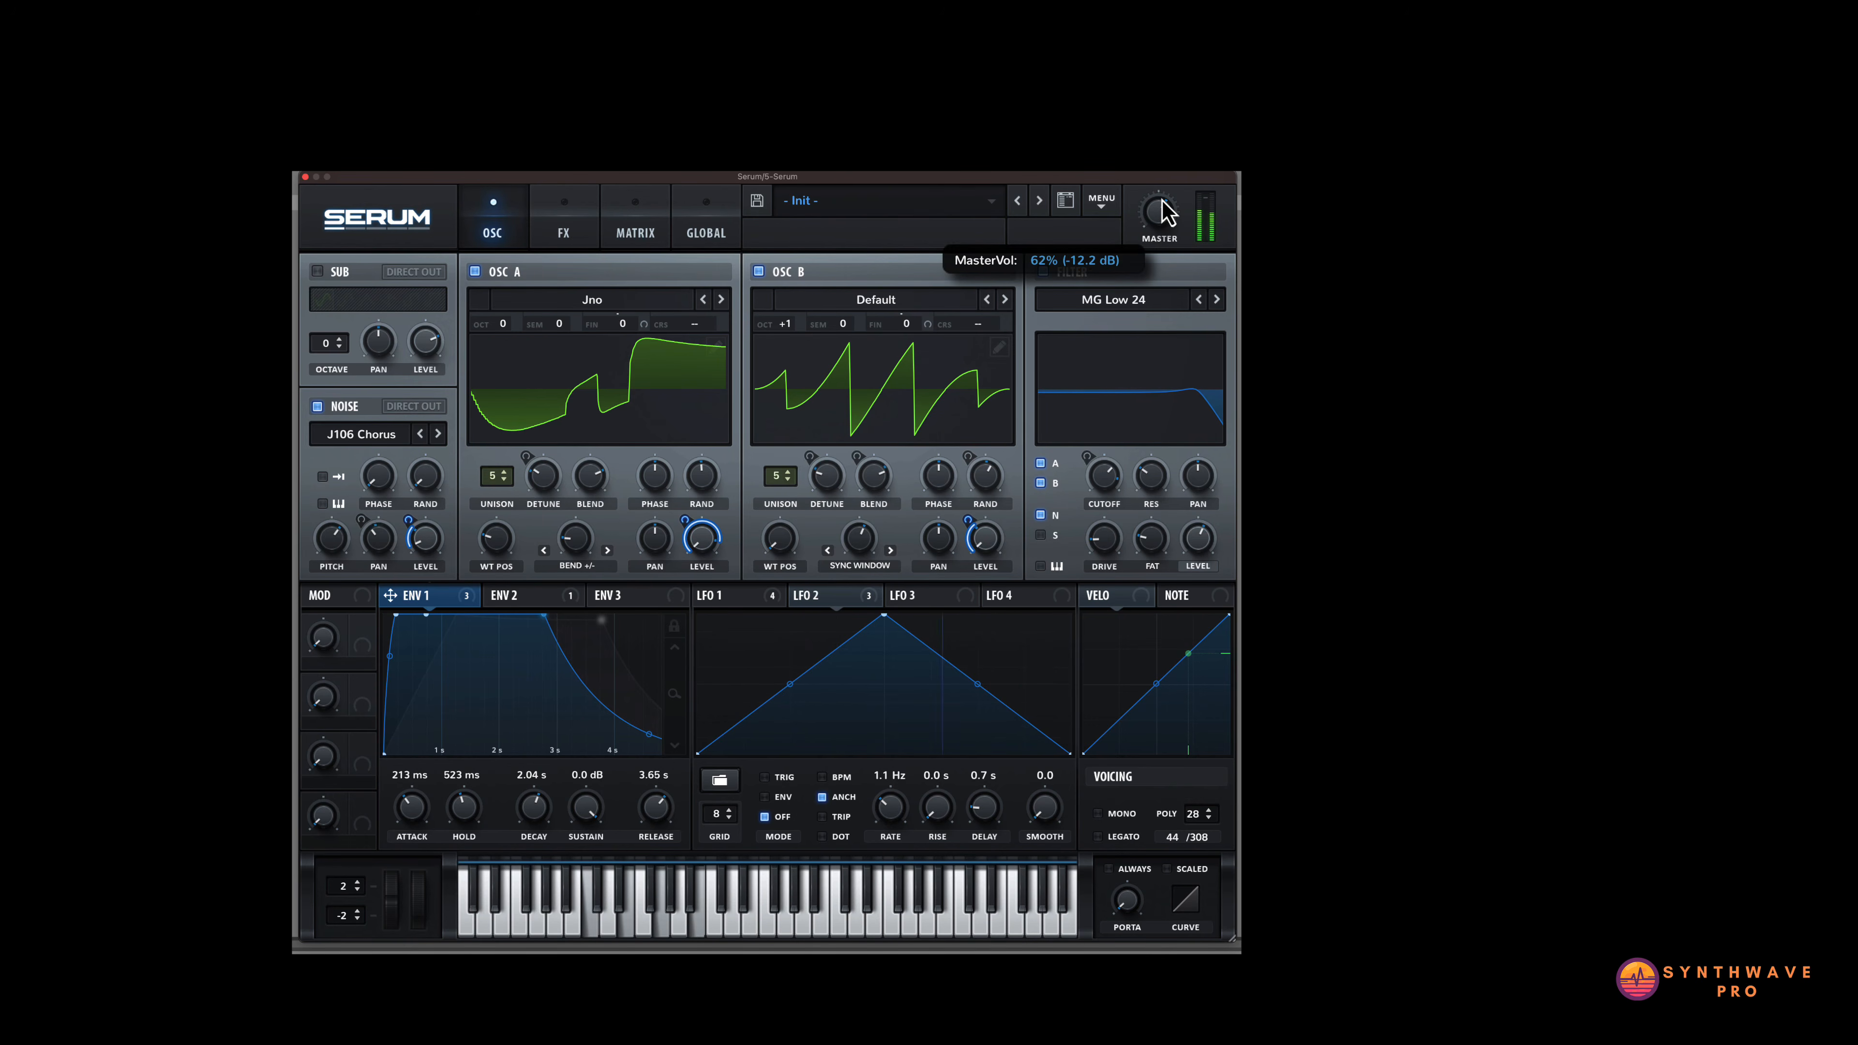
Switch the EQ's low band to a peak shape, raise its frequency, and cut its gain to about -20 dB.
{"action": "left_click", "coordinate": [553, 238]}
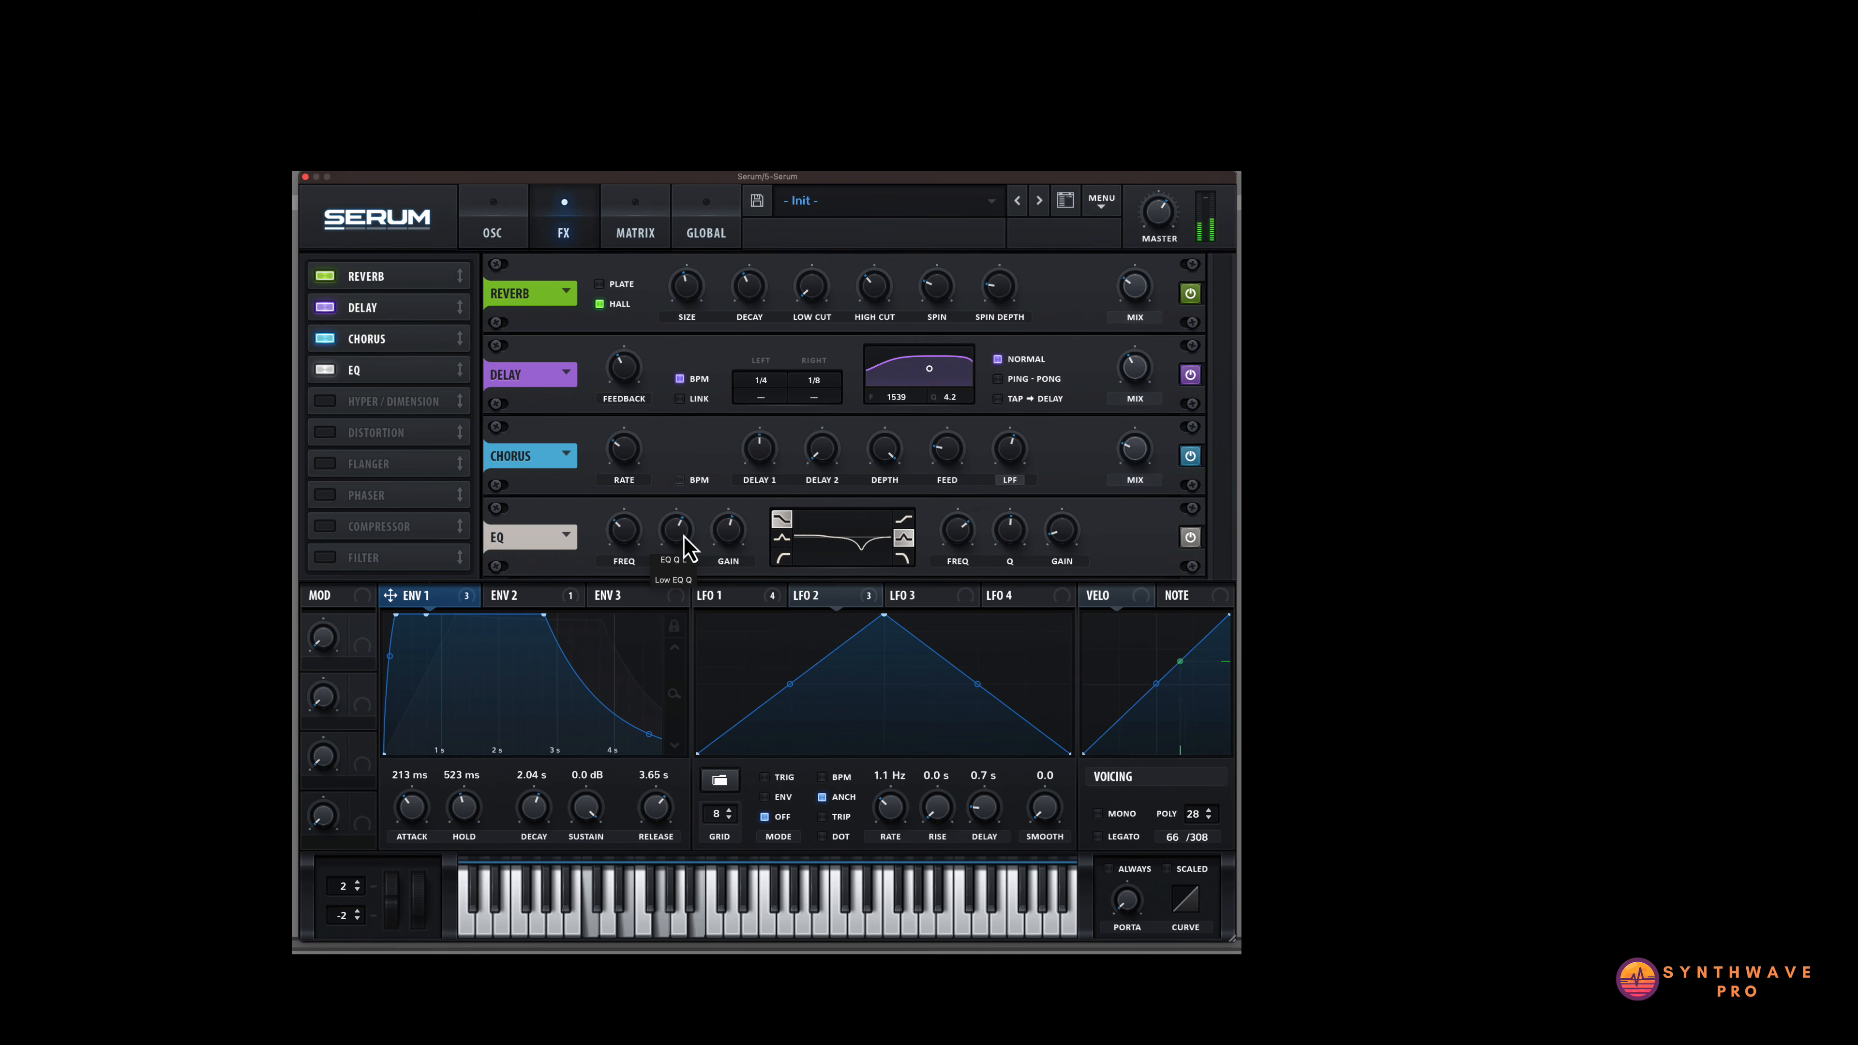
{"action": "left_click", "coordinate": [781, 538]}
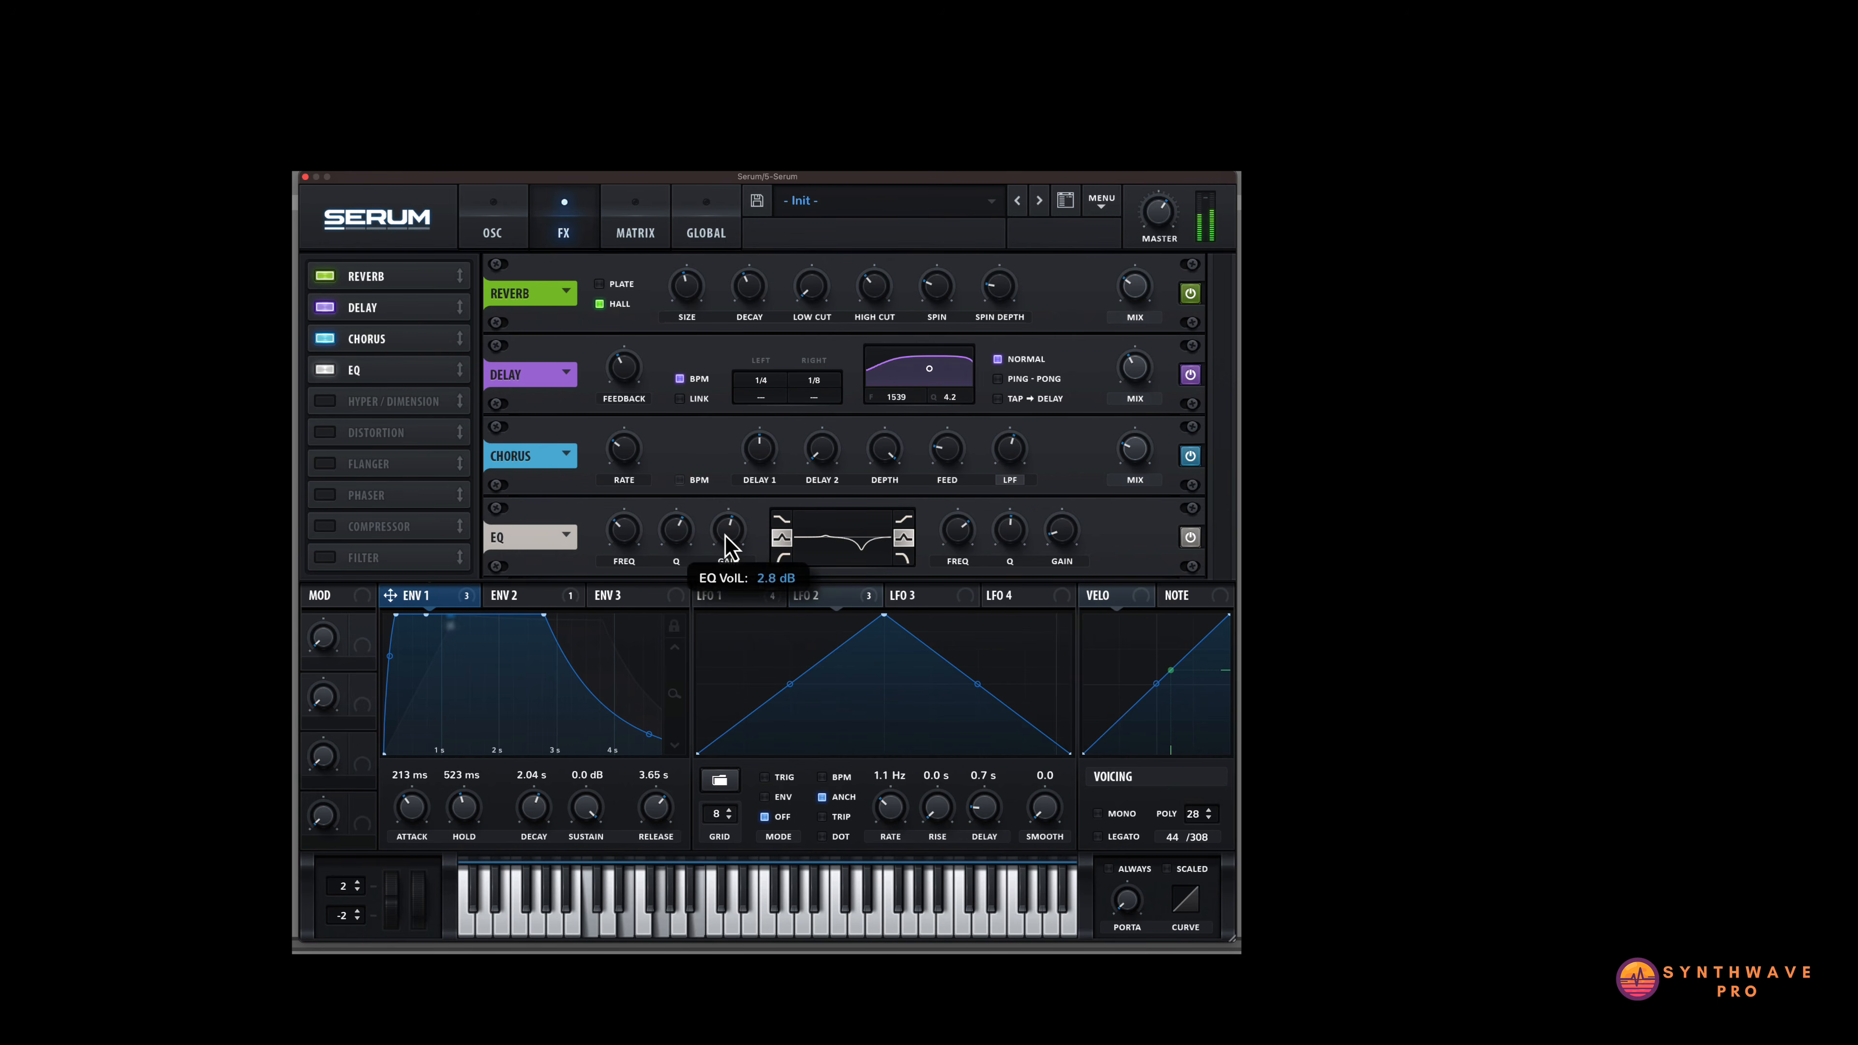
{"action": "left_click_drag", "start_coordinate": [626, 538], "coordinate": [634, 481]}
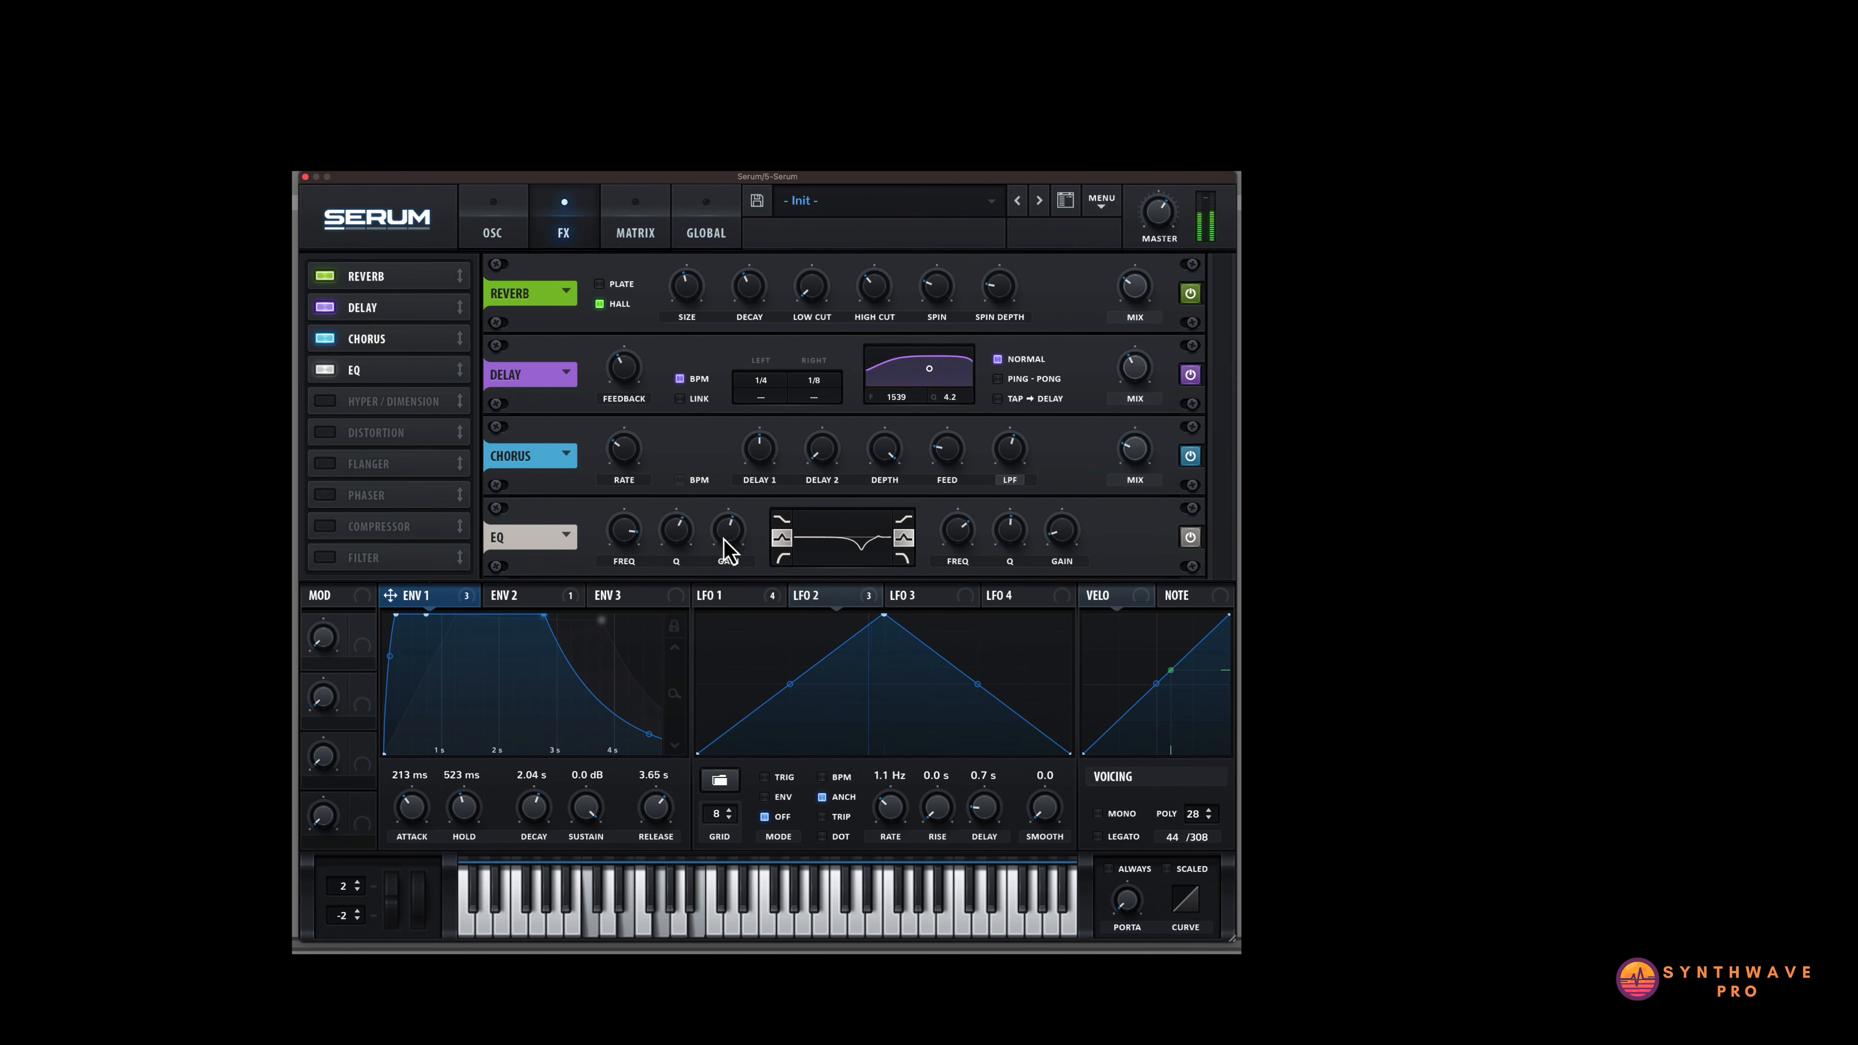
{"action": "left_click_drag", "start_coordinate": [730, 533], "coordinate": [743, 658]}
{"action": "mouse_move", "coordinate": [630, 528]}
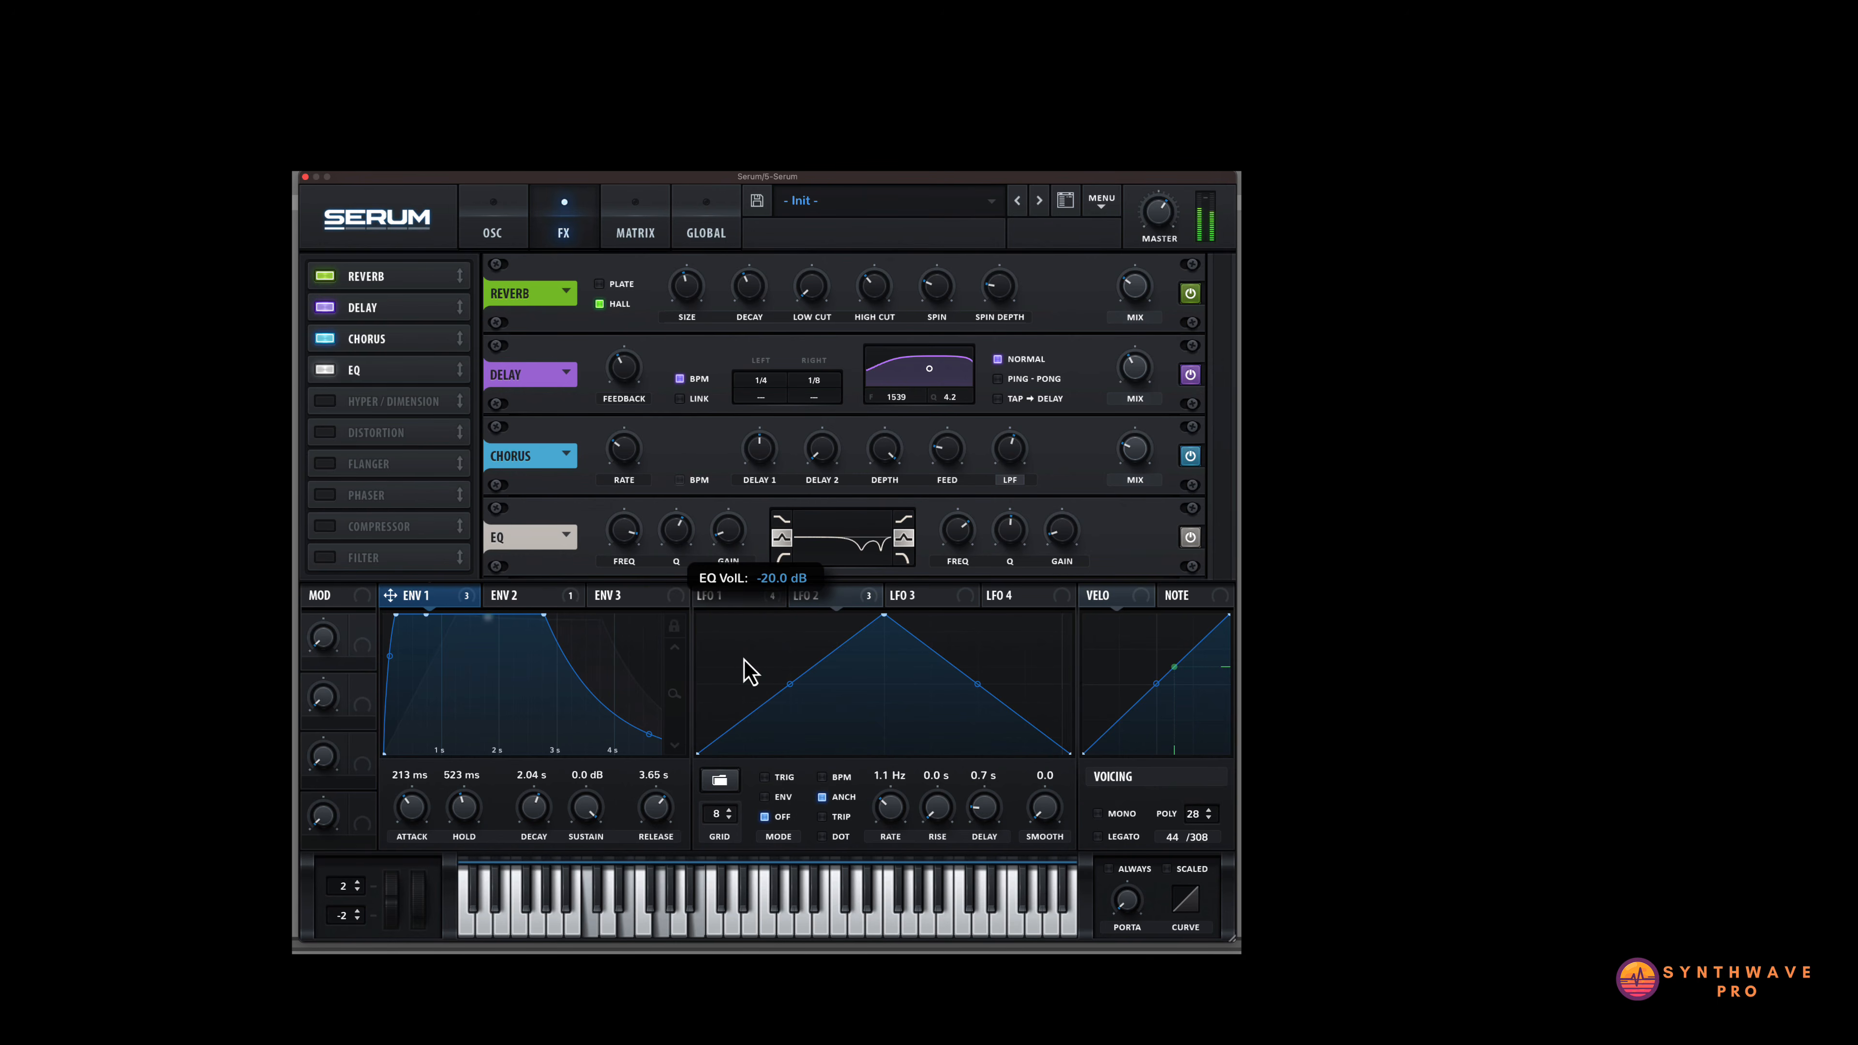
Compare the sound with the EQ bypassed and enabled, and return to the oscillator view.
{"action": "left_click", "coordinate": [1188, 539]}
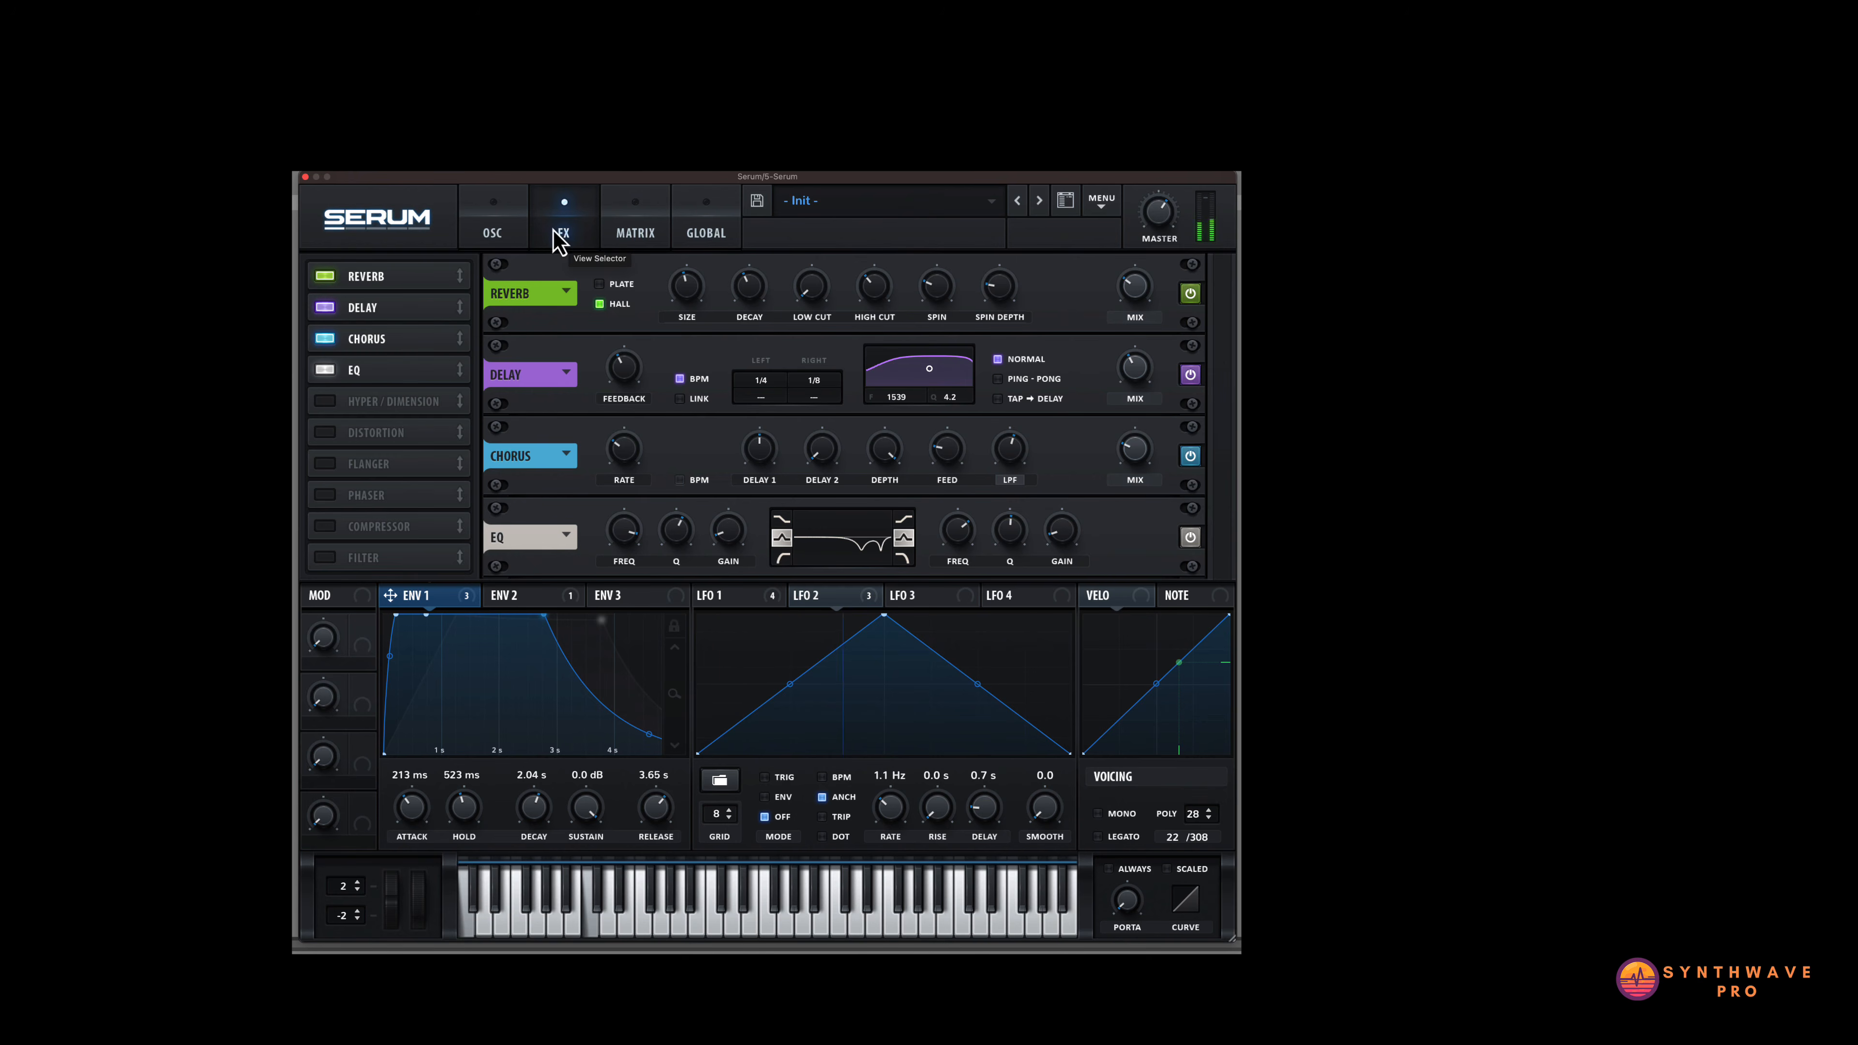
{"action": "left_click", "coordinate": [519, 236]}
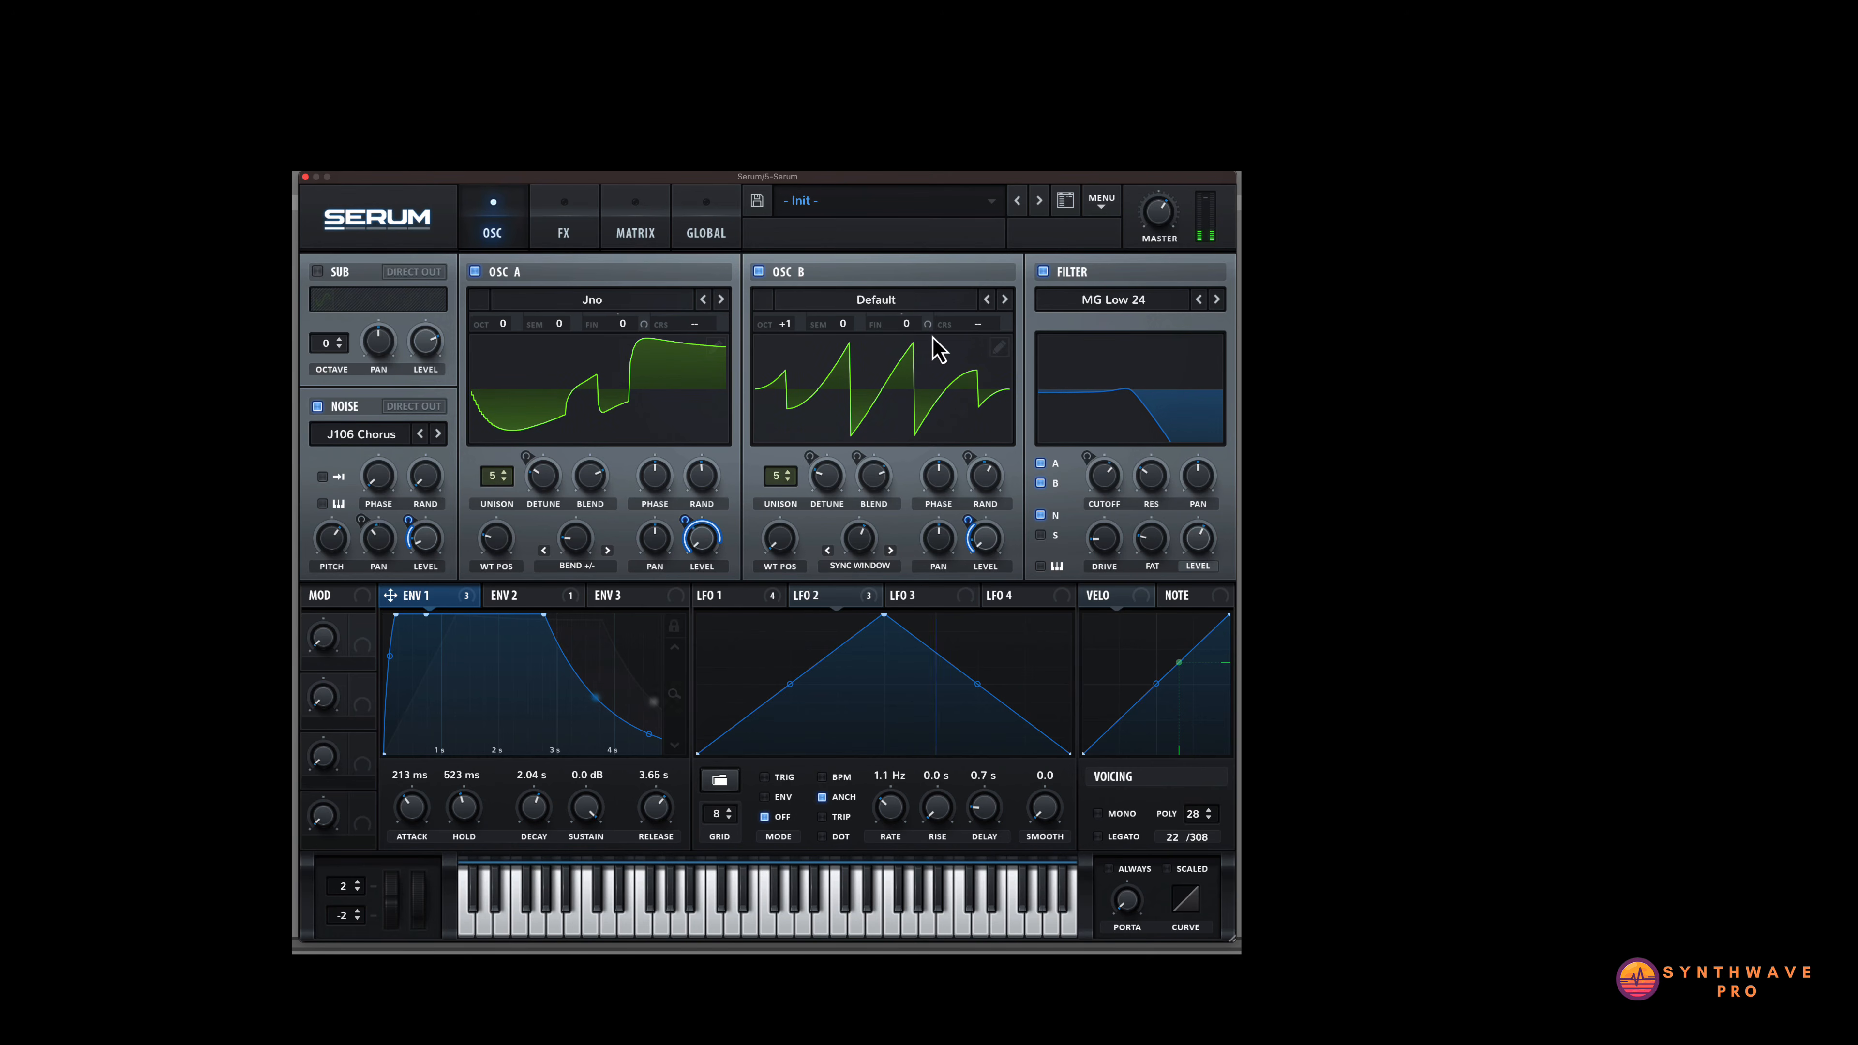